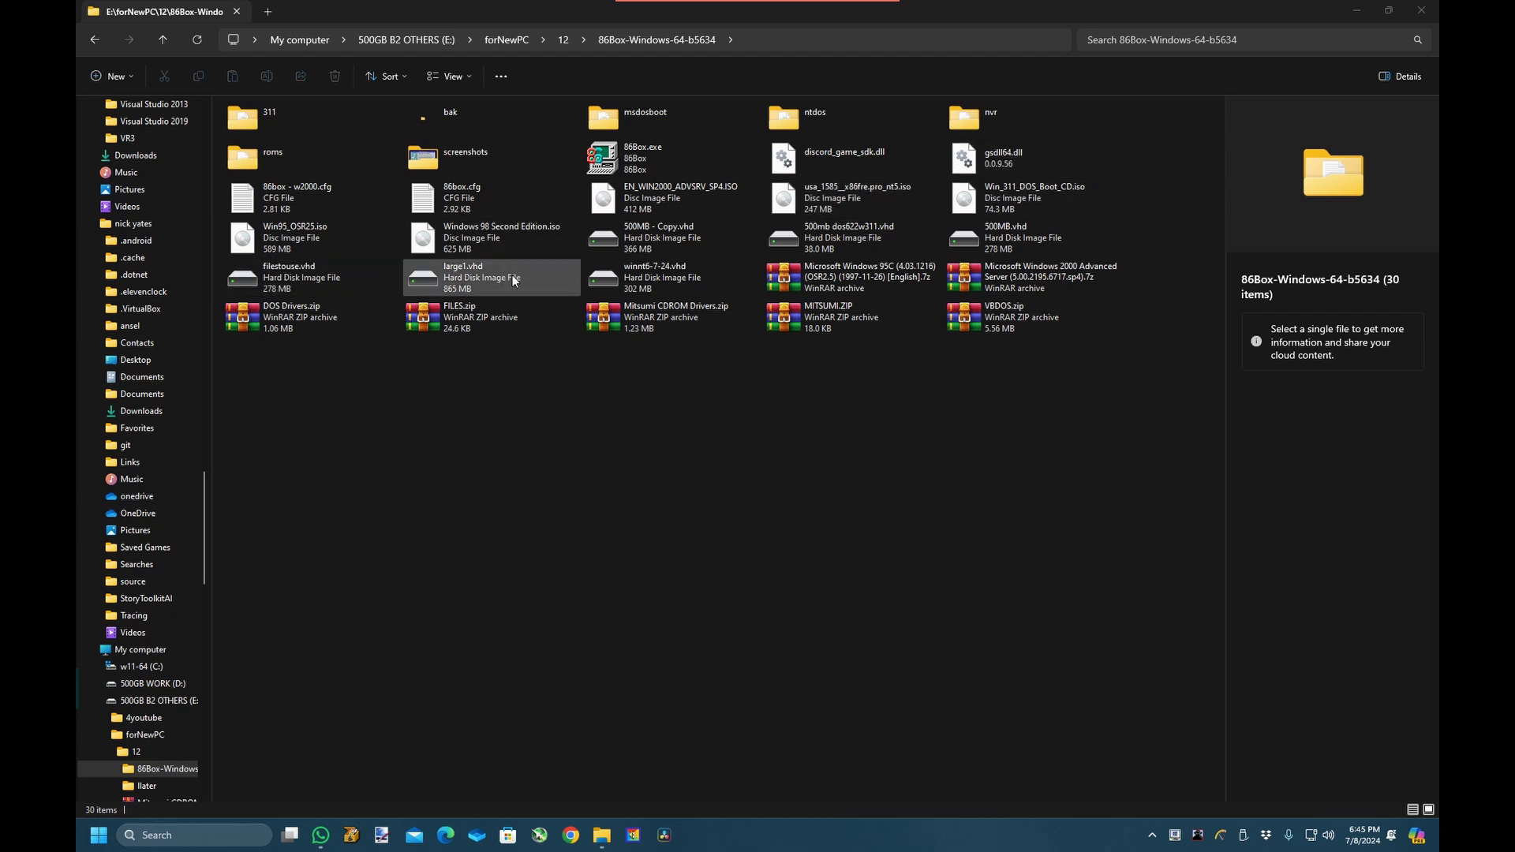
# Start the 86Box virtual machine in a maximized window and list the root directory of drive C.
pyautogui.doubleClick(612, 162)
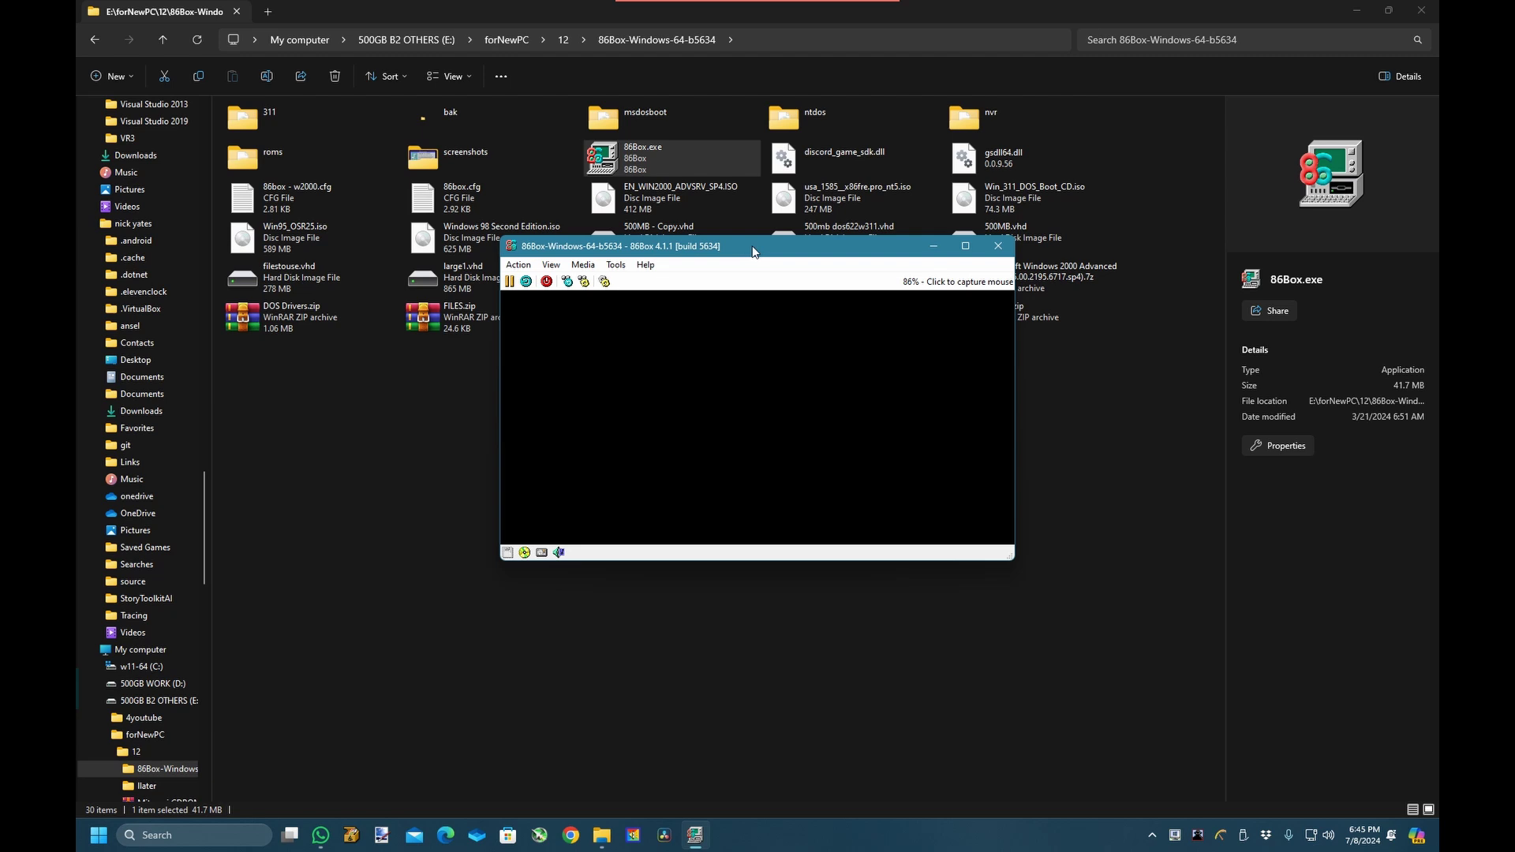
pyautogui.click(964, 247)
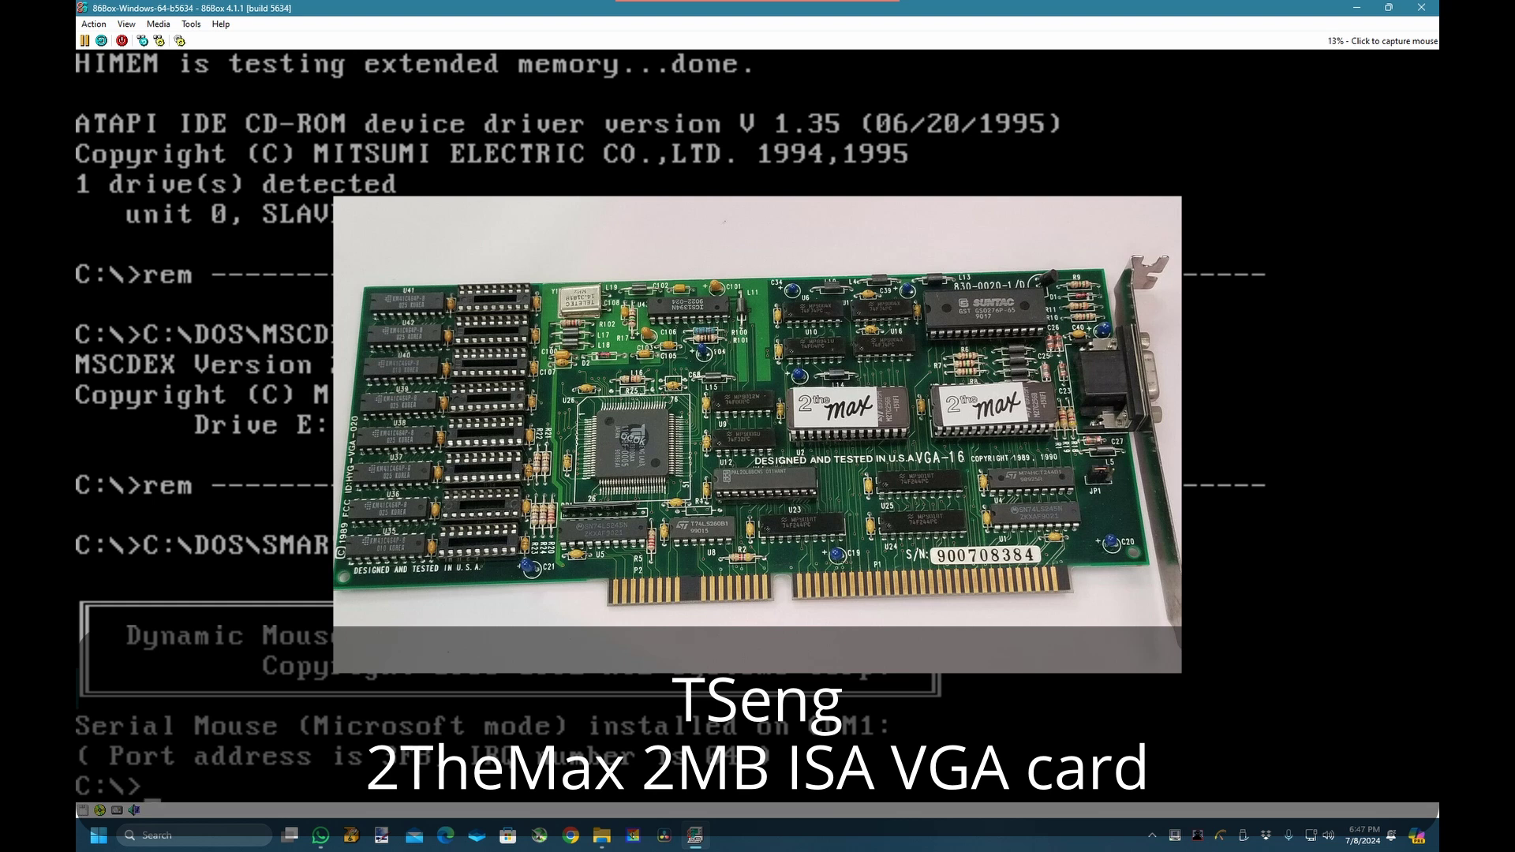
pyautogui.write('dir')
pyautogui.press('Return')
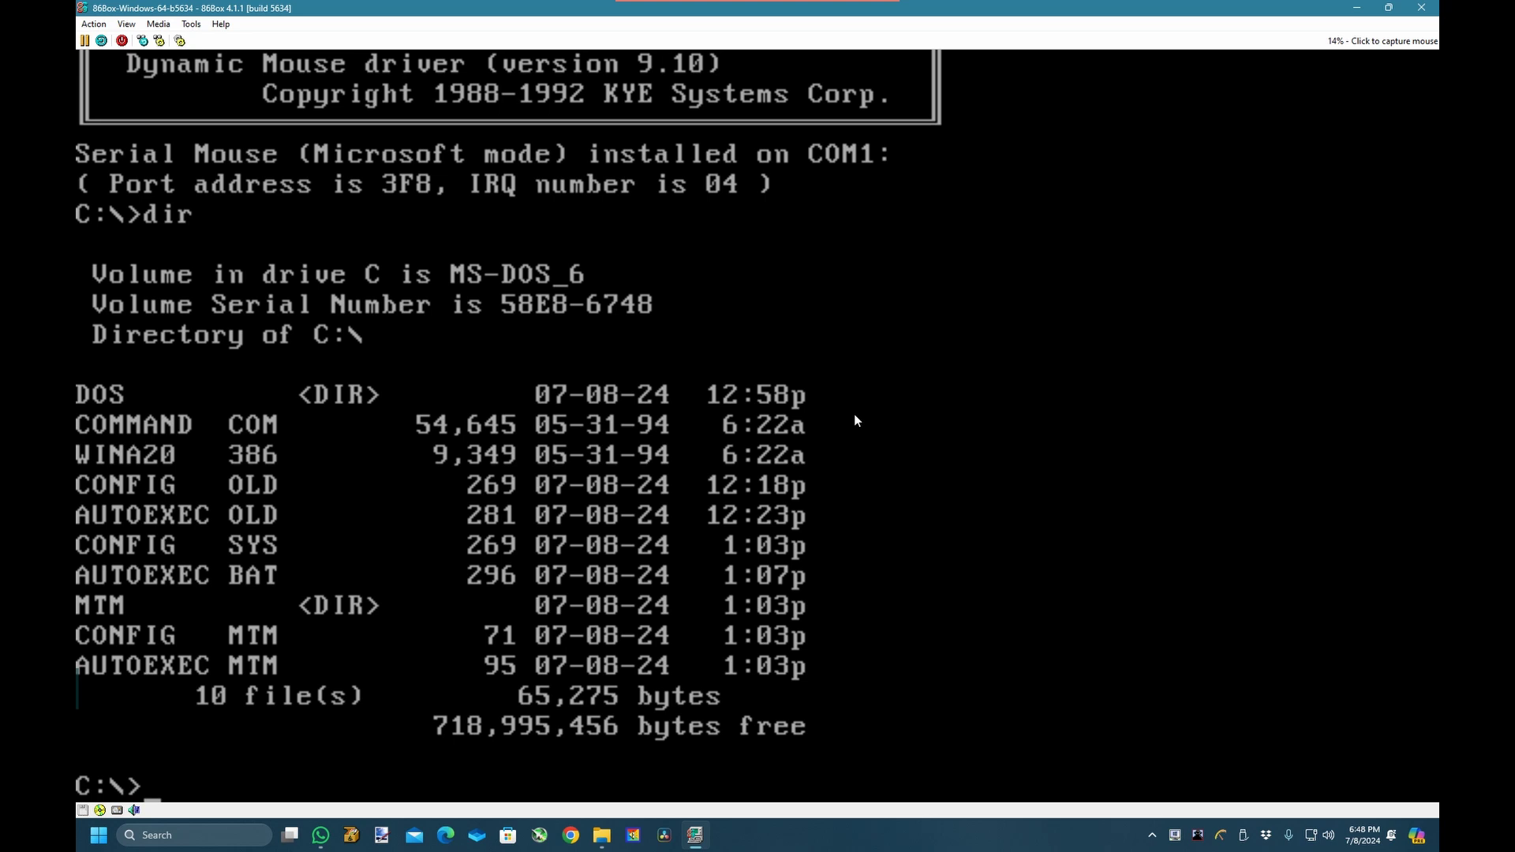
# Display the contents of config.mtm at the DOS prompt.
pyautogui.write('u')
pyautogui.press('BackSpace')
pyautogui.write('tyyu')
pyautogui.press('BackSpace')
pyautogui.press('BackSpace')
pyautogui.press('BackSpace')
pyautogui.write('yper')
pyautogui.press('BackSpace')
pyautogui.press('BackSpace')
pyautogui.press('BackSpace')
pyautogui.write('e config')
pyautogui.press('BackSpace')
pyautogui.write('g.')
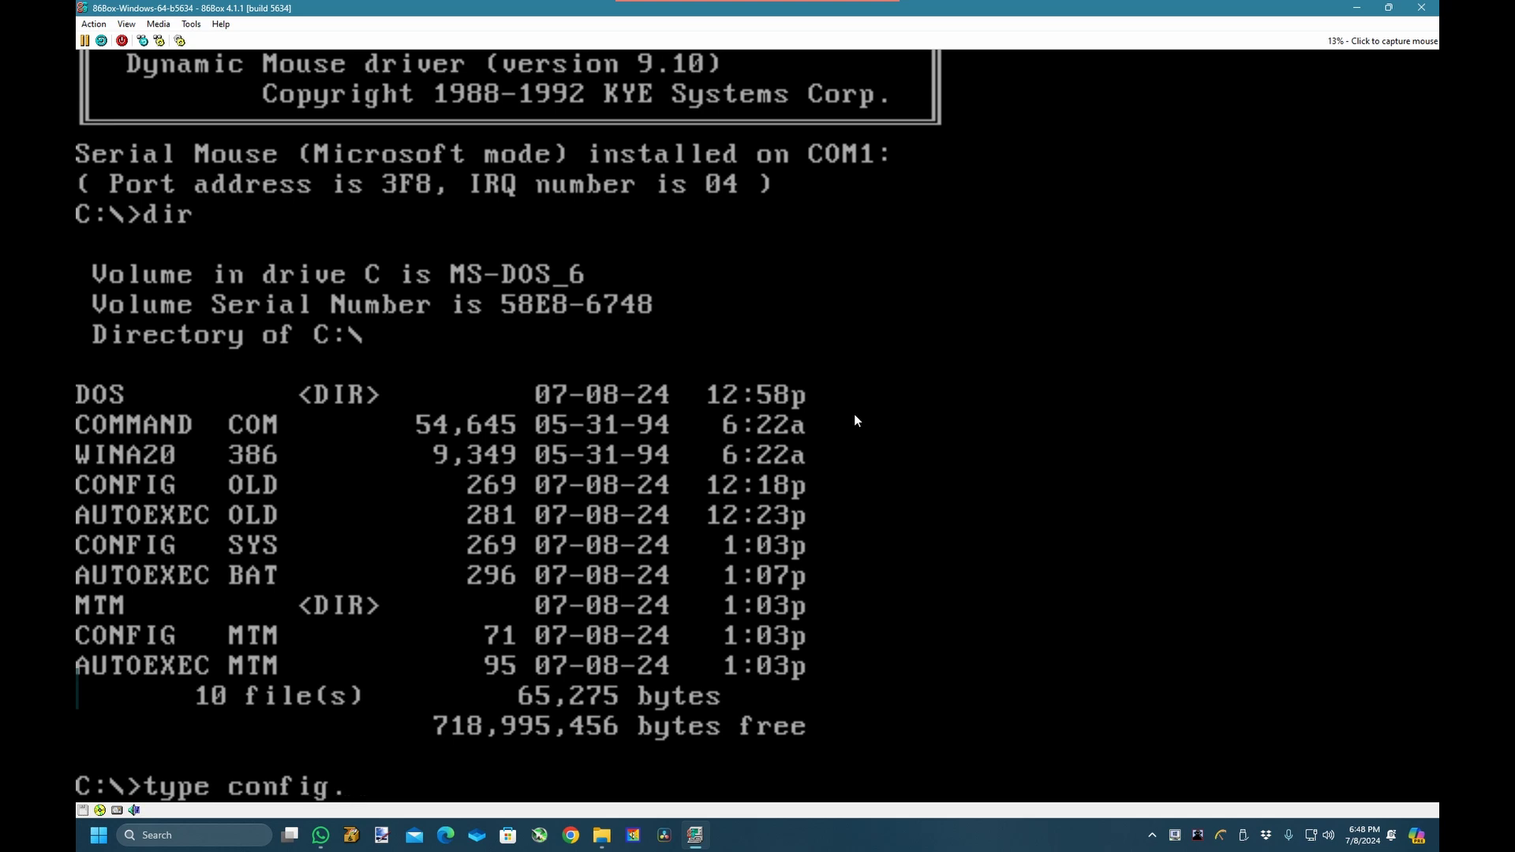
pyautogui.write('mtm')
pyautogui.press('Return')
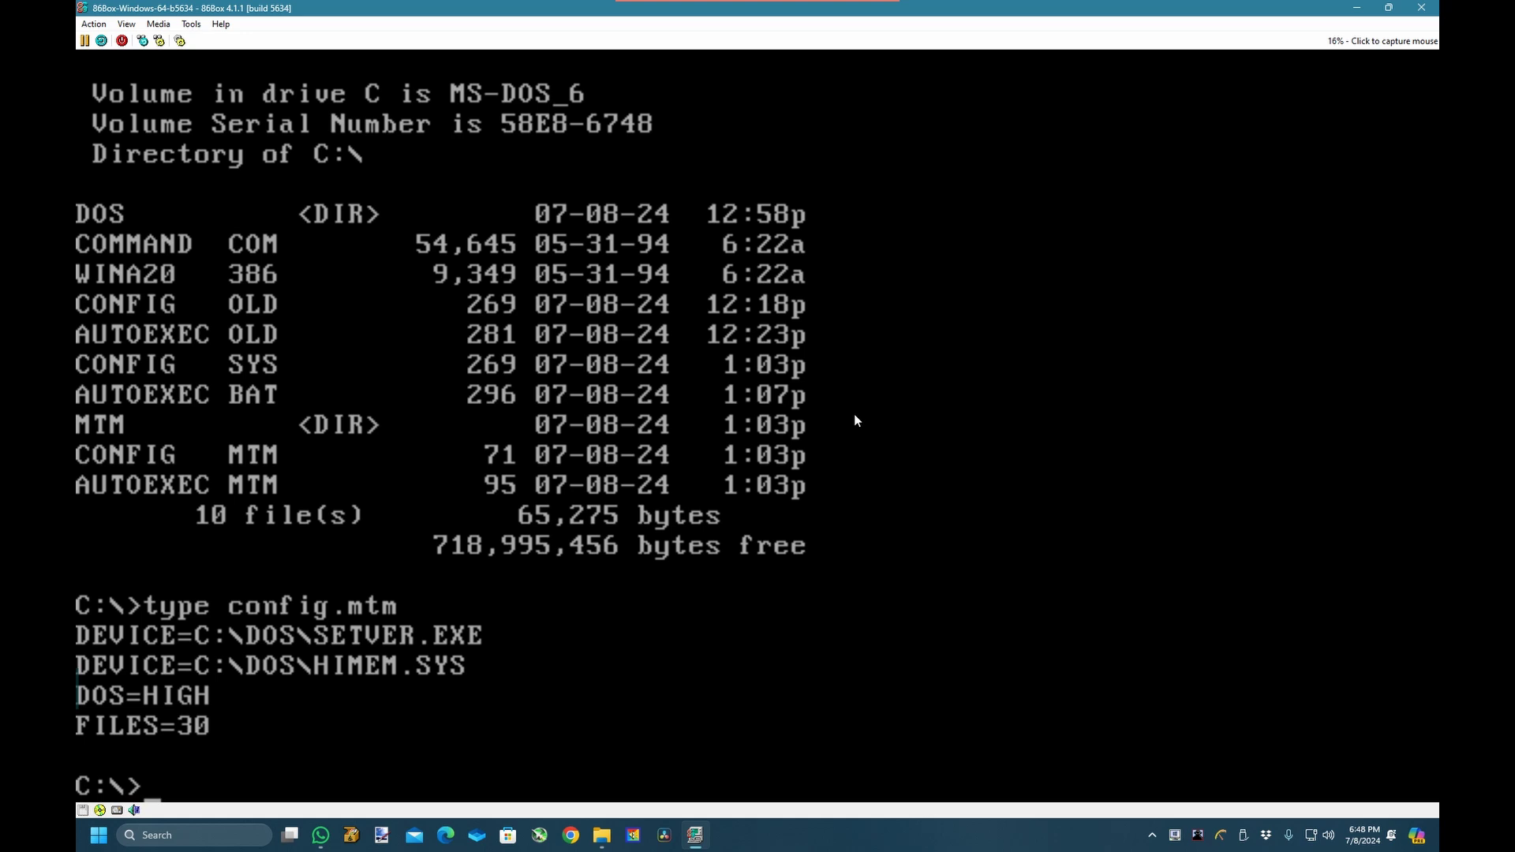
# Delete all .mtm files from the root of drive C and list the directory again.
pyautogui.write('del *.mtm')
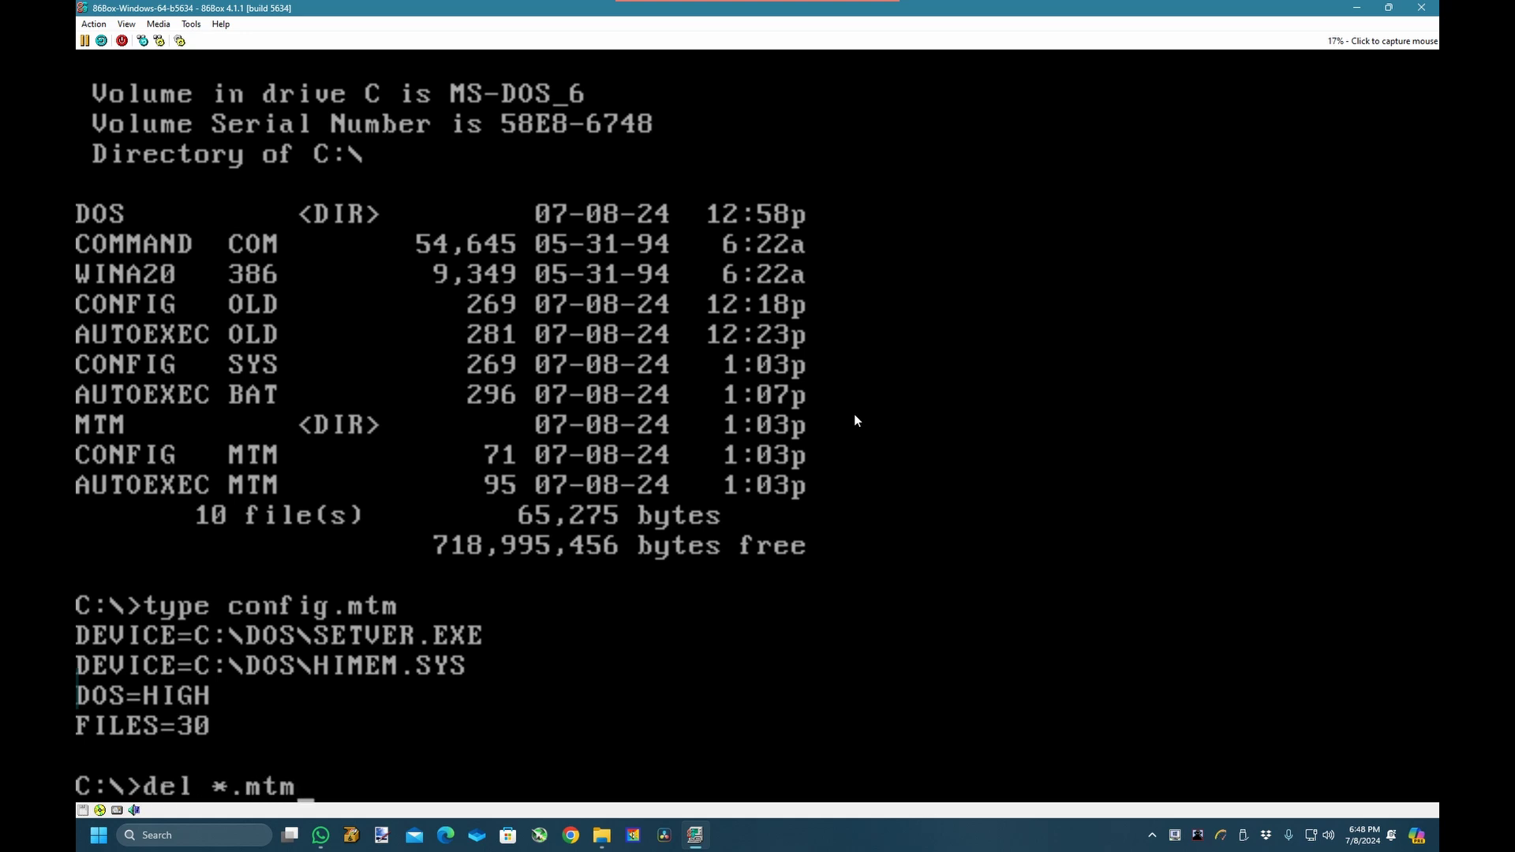
pyautogui.press('Return')
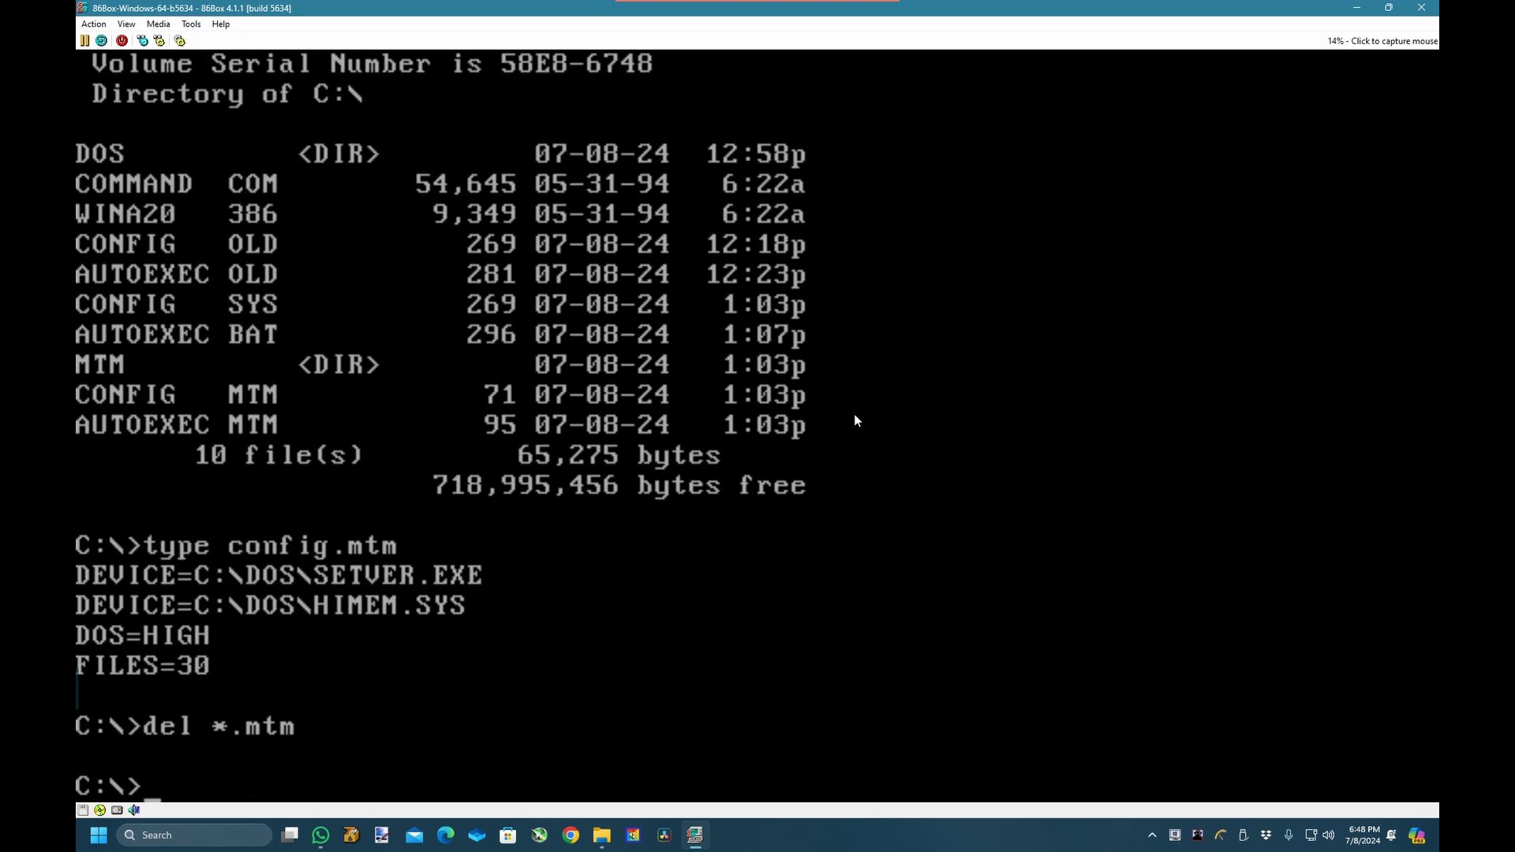
pyautogui.write('dir')
pyautogui.press('Return')
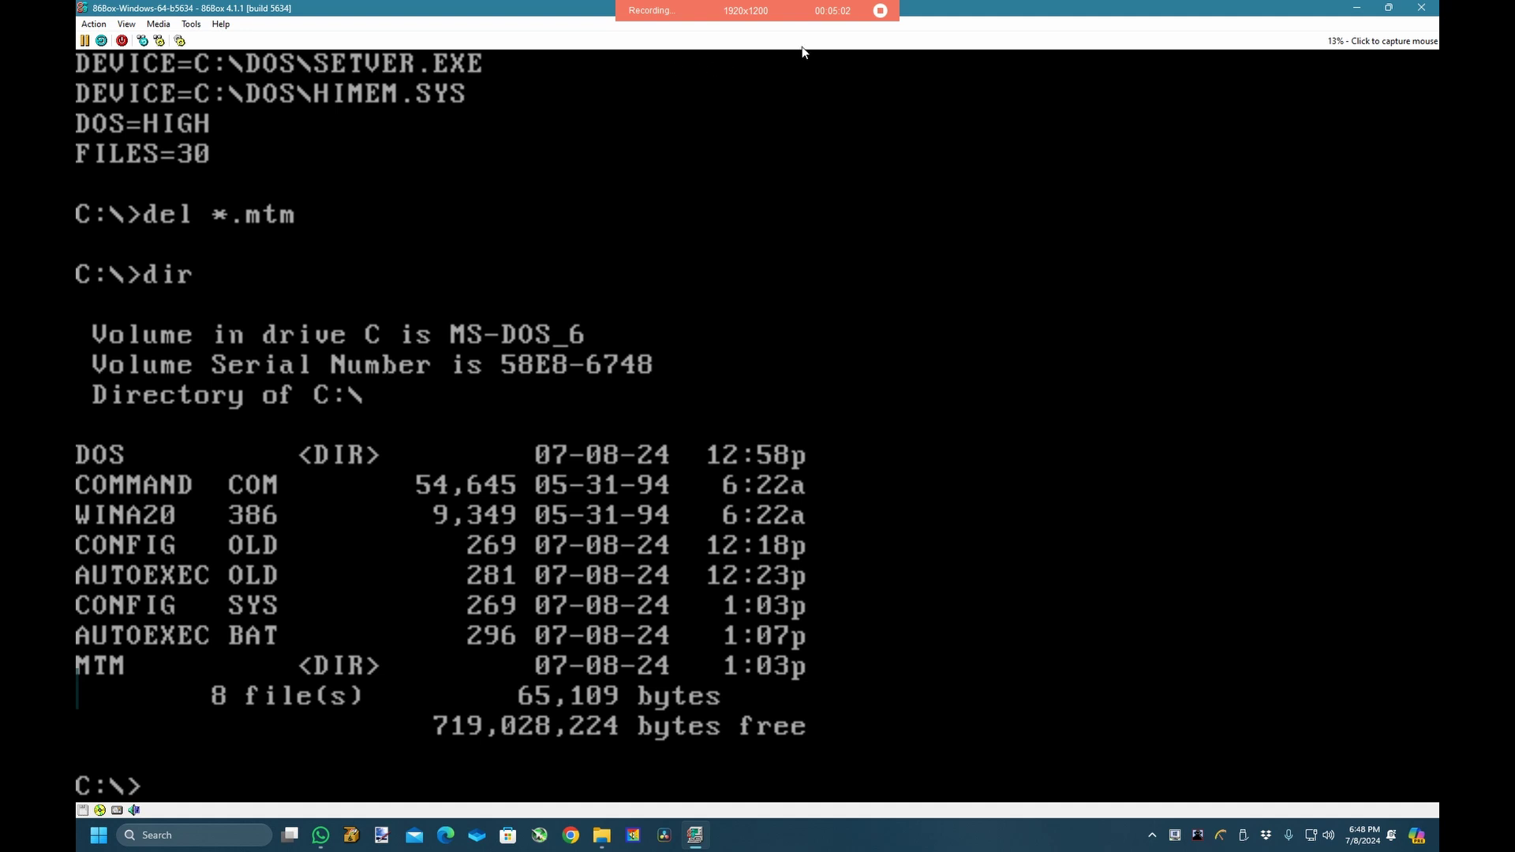
# Mount the existing image "Windows 3.11 - Disk 1.img" from the 311 folder in the 3.5" floppy drive and capture the mouse.
pyautogui.click(157, 24)
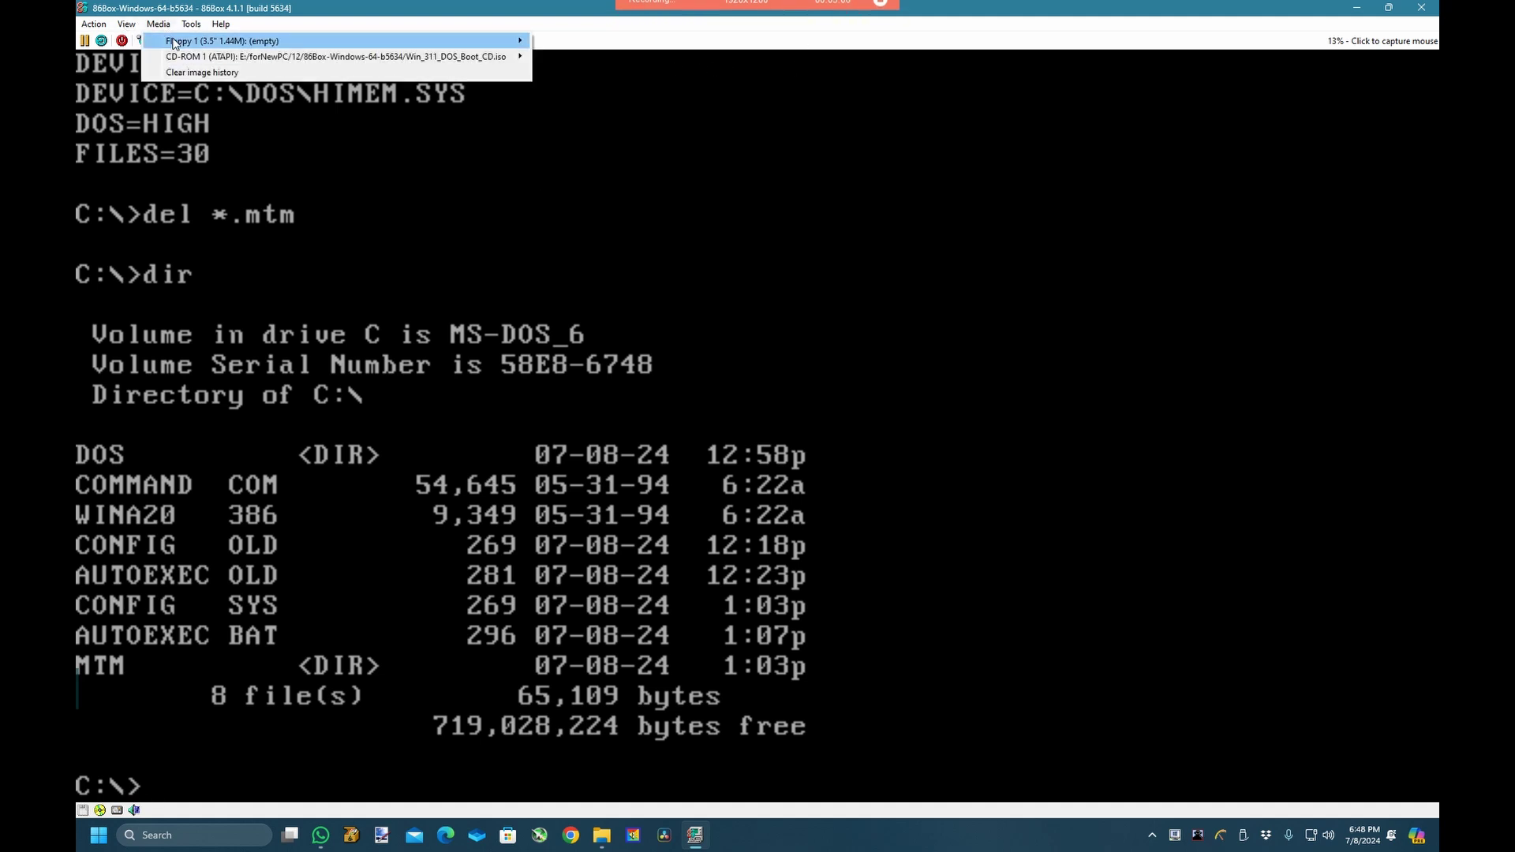
pyautogui.moveTo(278, 44)
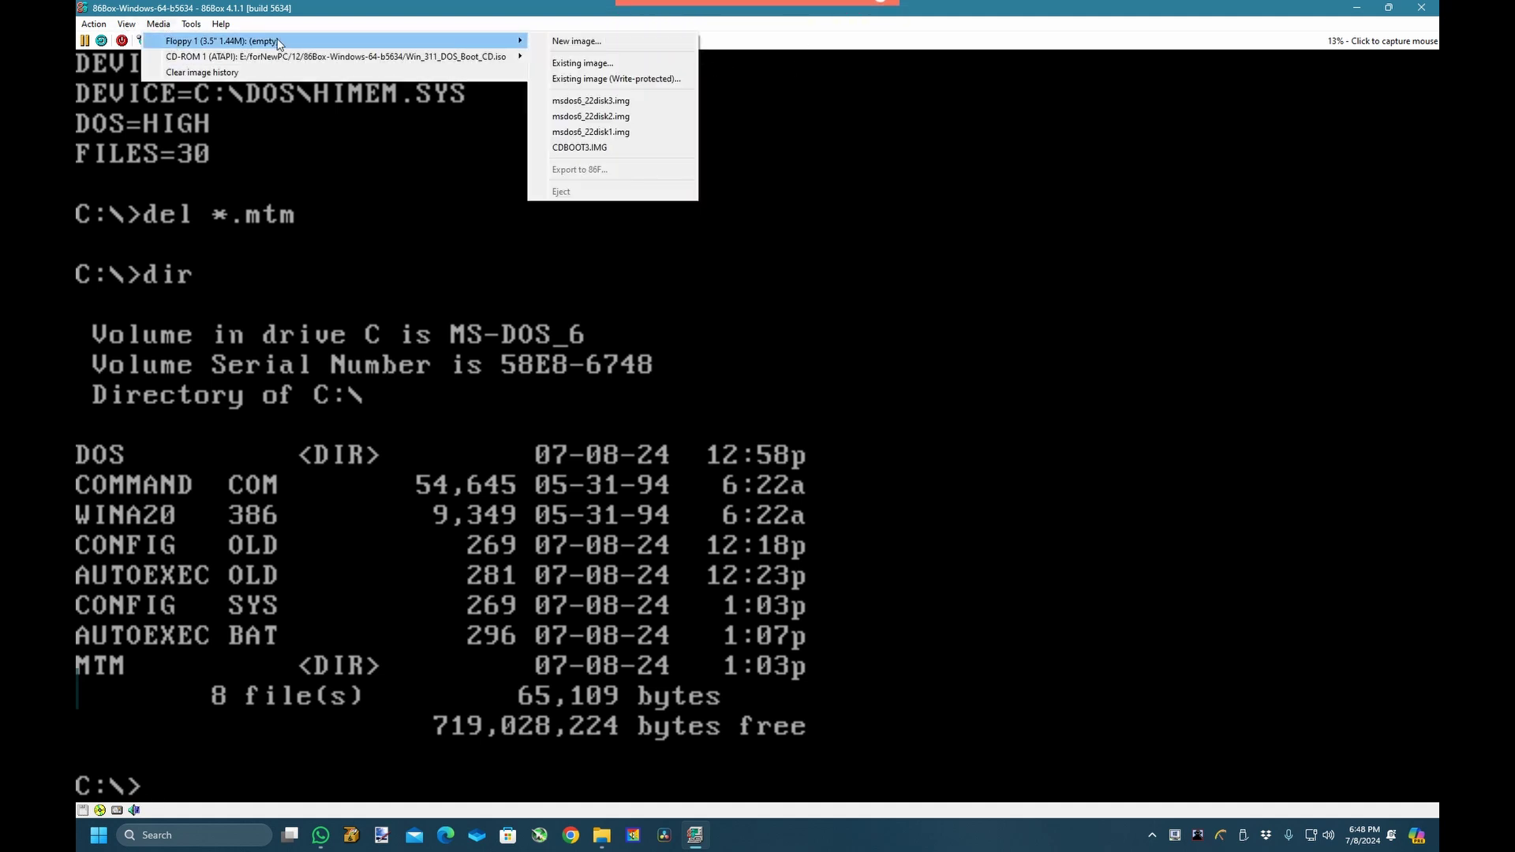
pyautogui.click(642, 60)
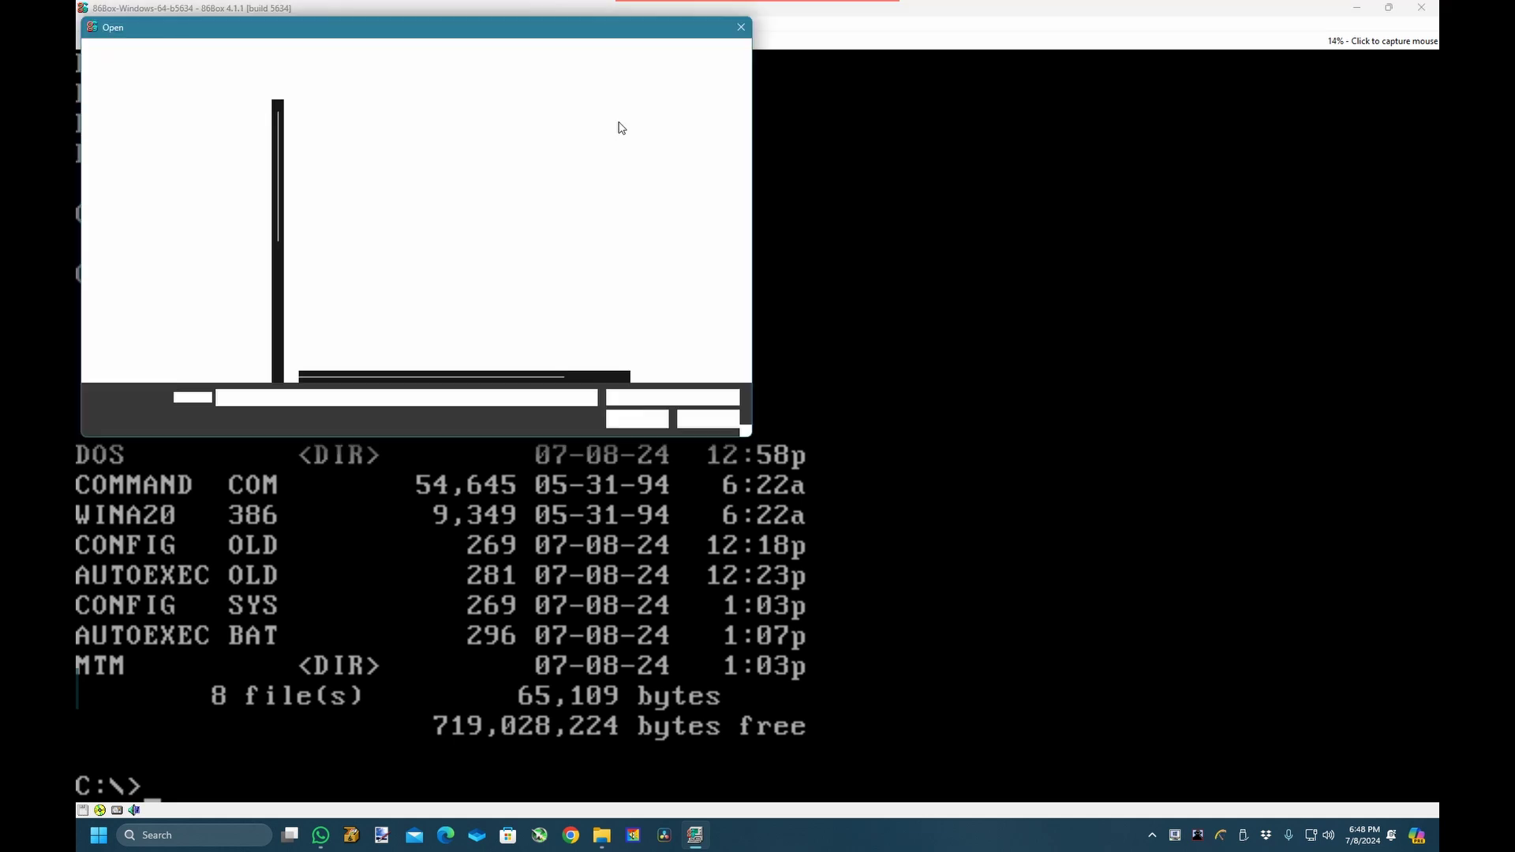
pyautogui.moveTo(462, 37); pyautogui.dragTo(661, 165)
pyautogui.doubleClick(527, 257)
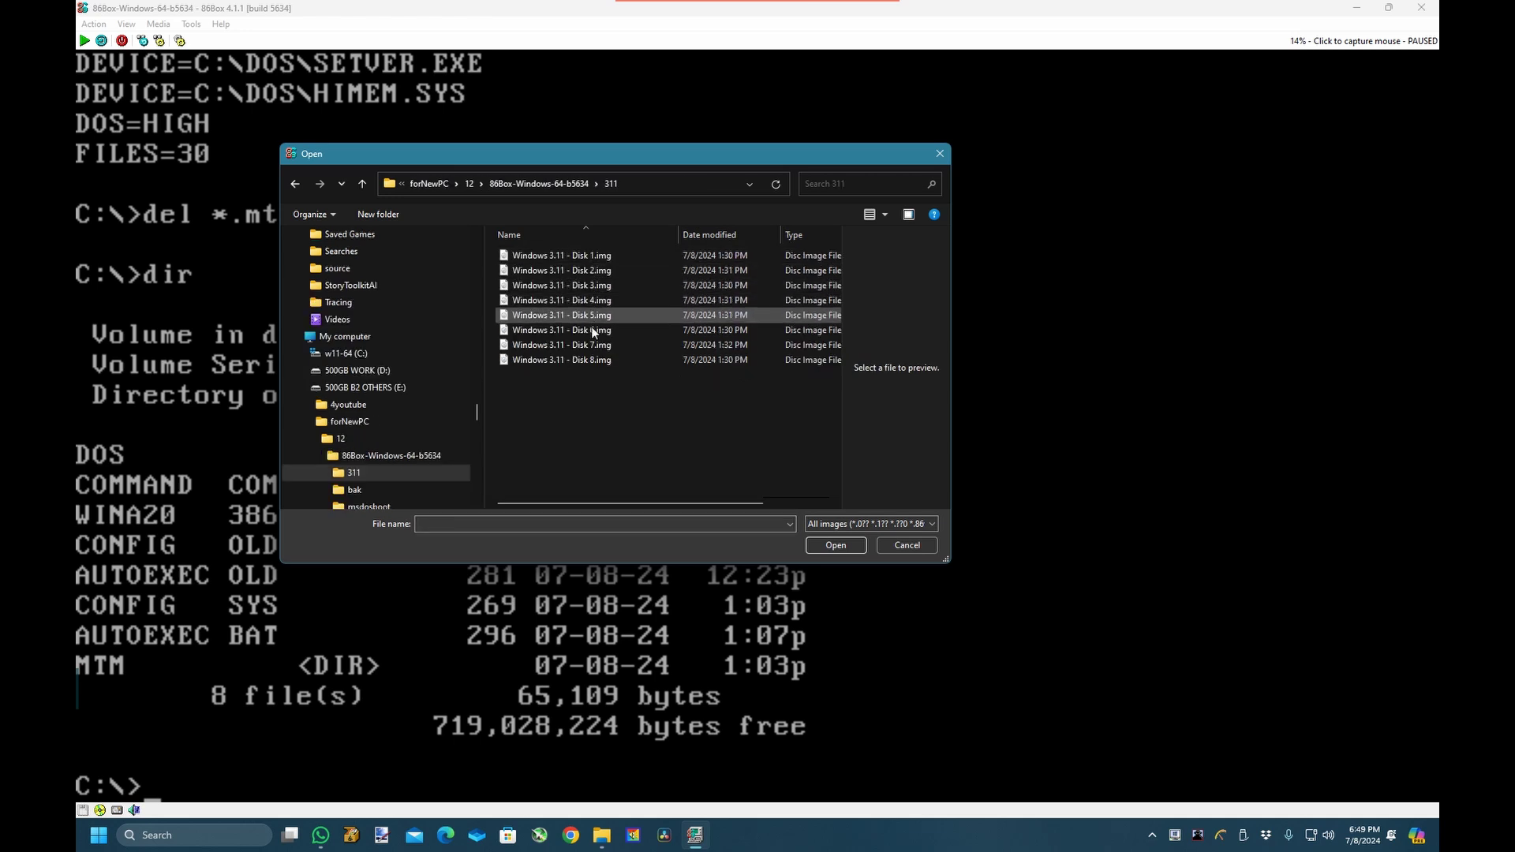
pyautogui.moveTo(624, 166); pyautogui.dragTo(692, 199)
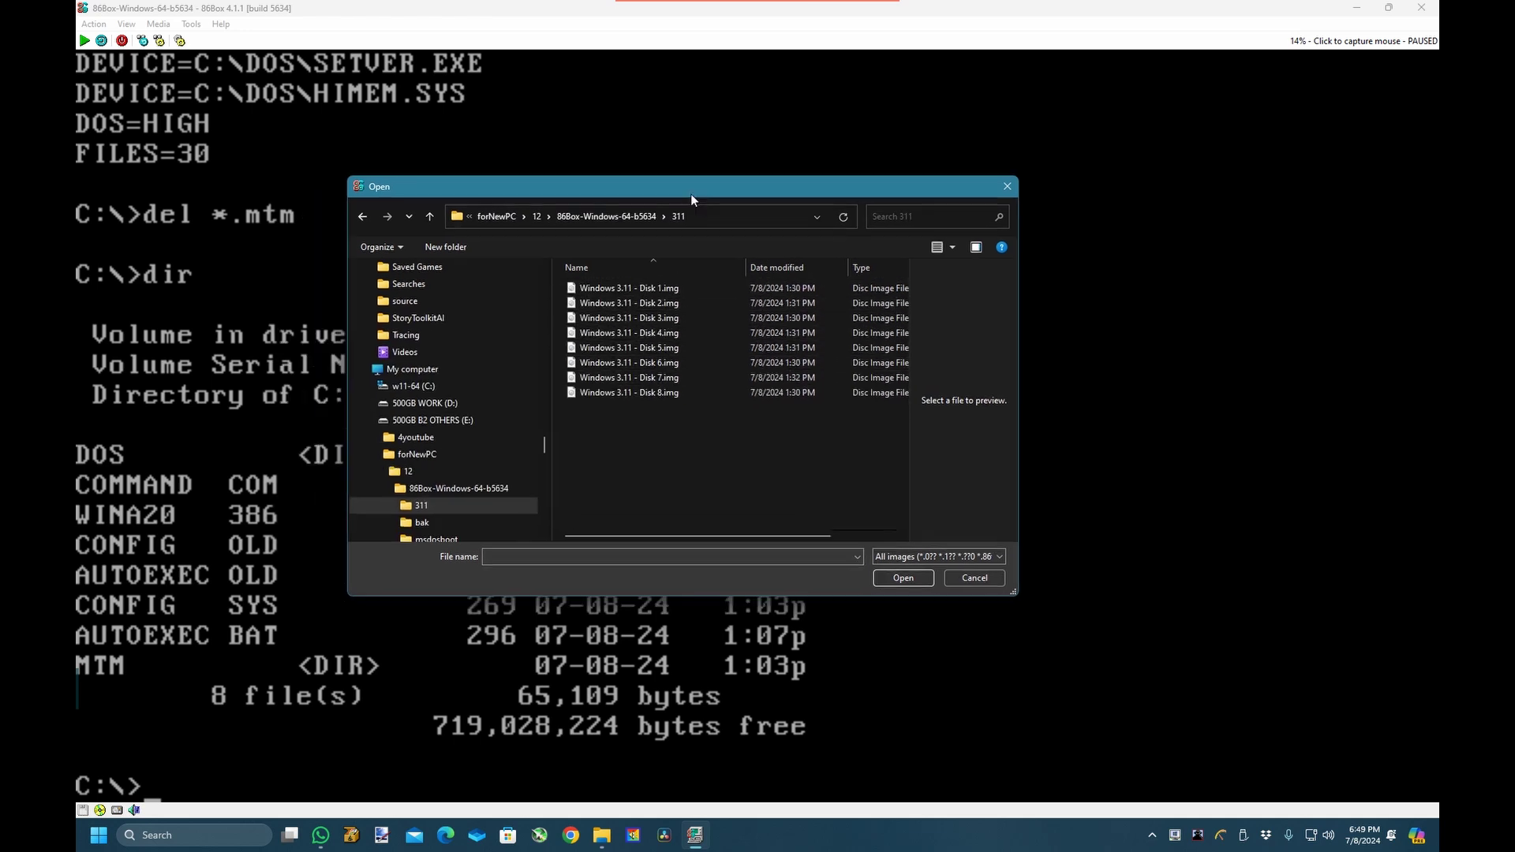
pyautogui.doubleClick(663, 294)
pyautogui.click(514, 289)
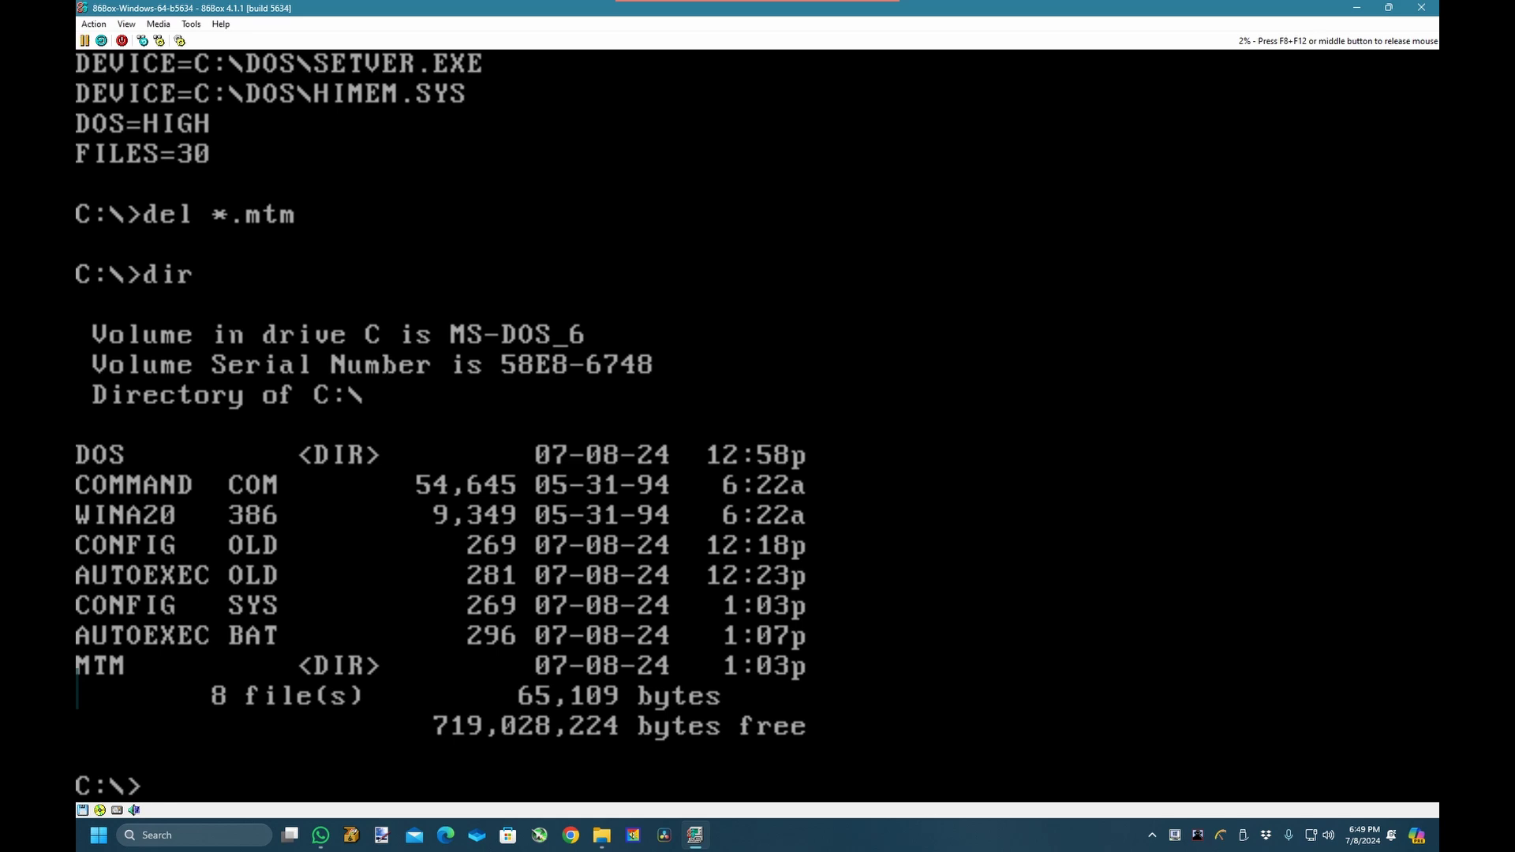
# Switch to drive A and list the files on the floppy.
pyautogui.write('a:')
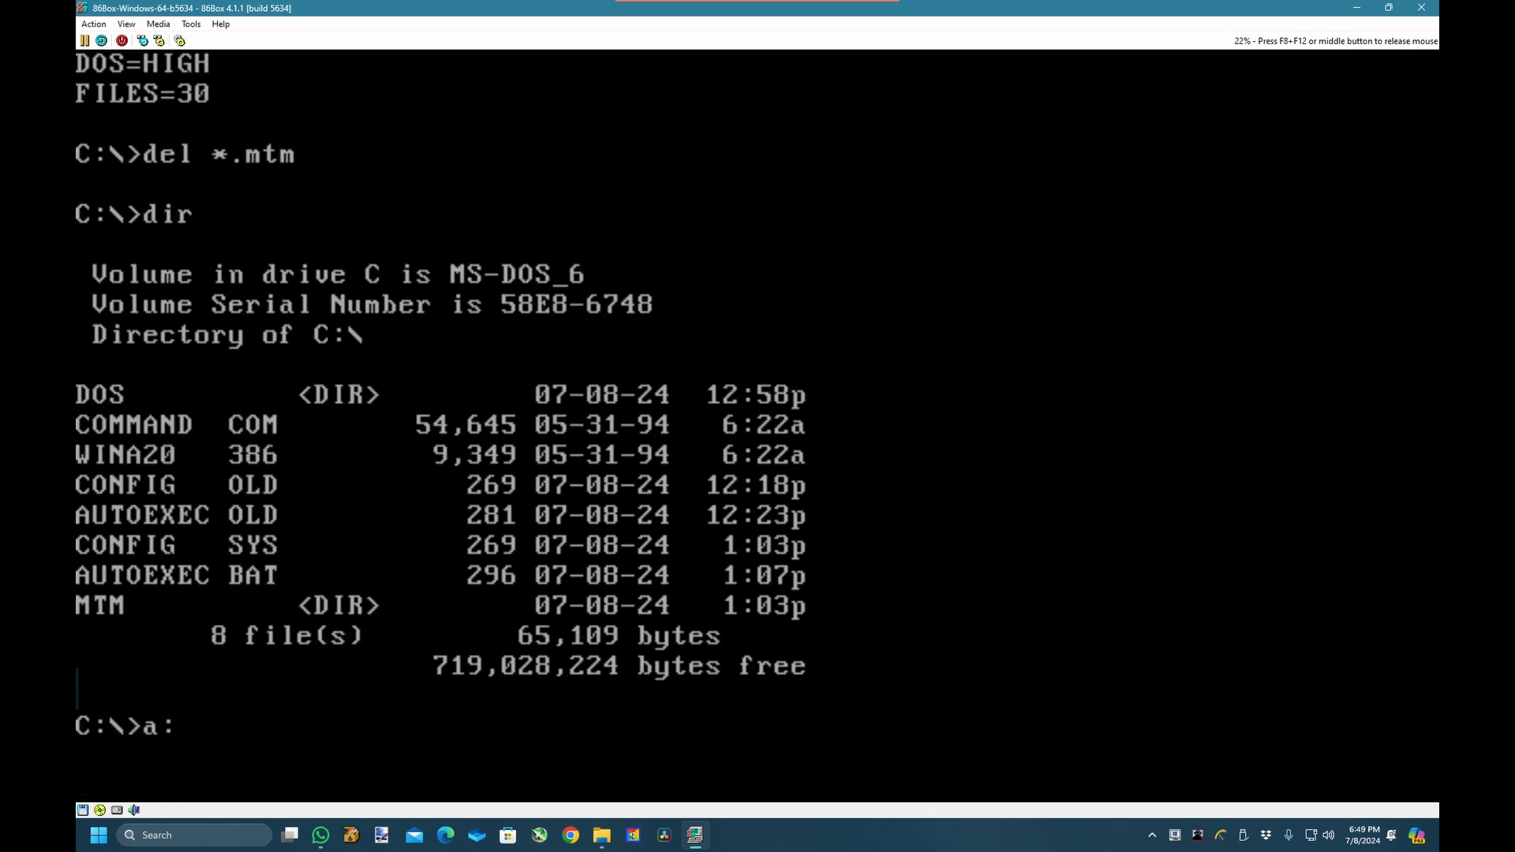
pyautogui.press('Return')
pyautogui.write('dir')
pyautogui.press('Return')
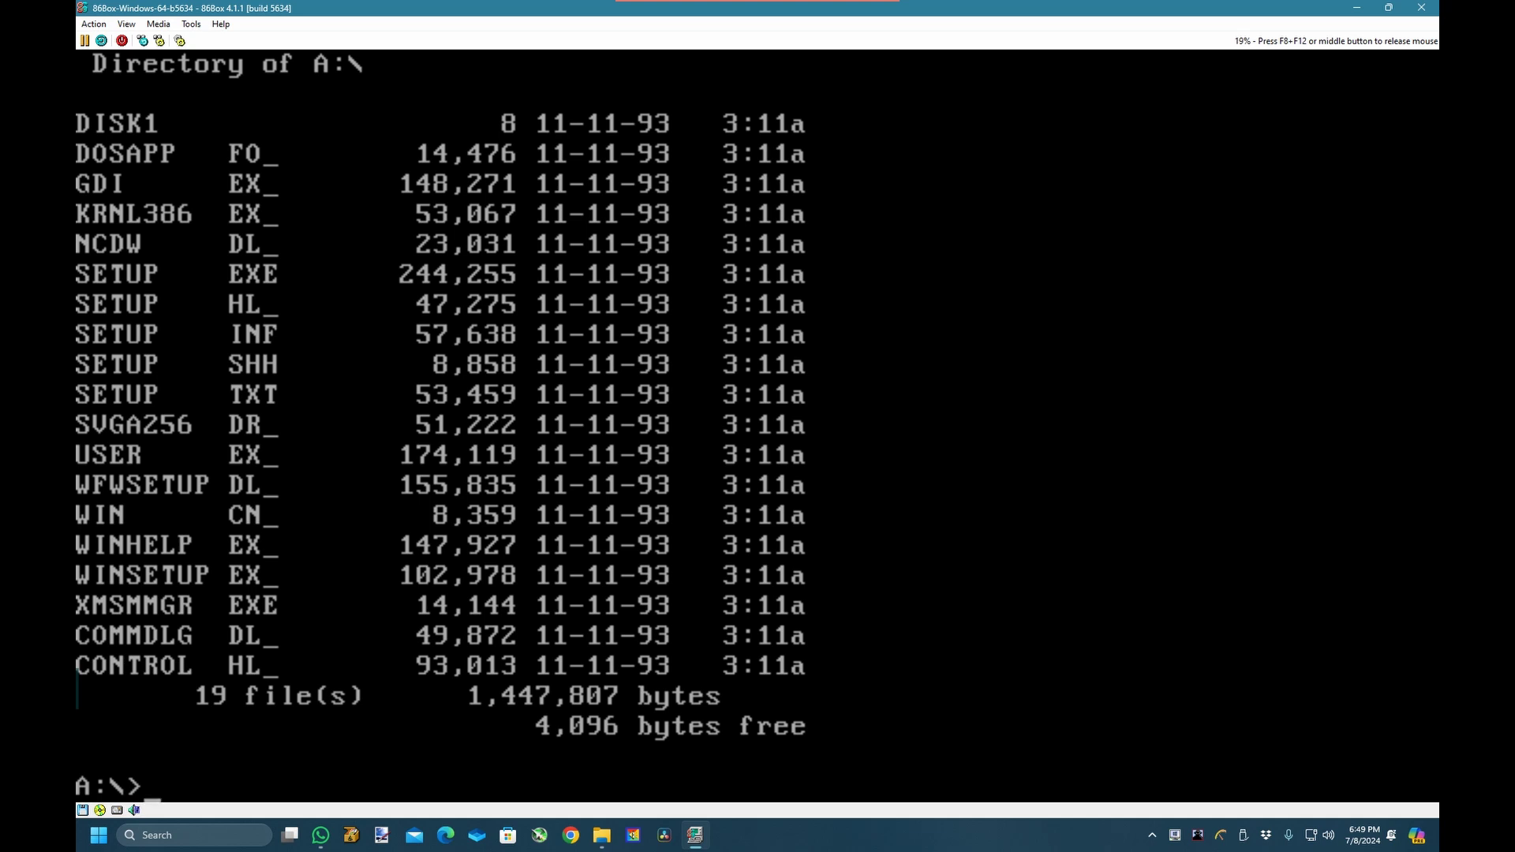
# Run setup from the floppy and choose Express Setup for Windows for Workgroups 3.11.
pyautogui.write('setup')
pyautogui.press('Return')
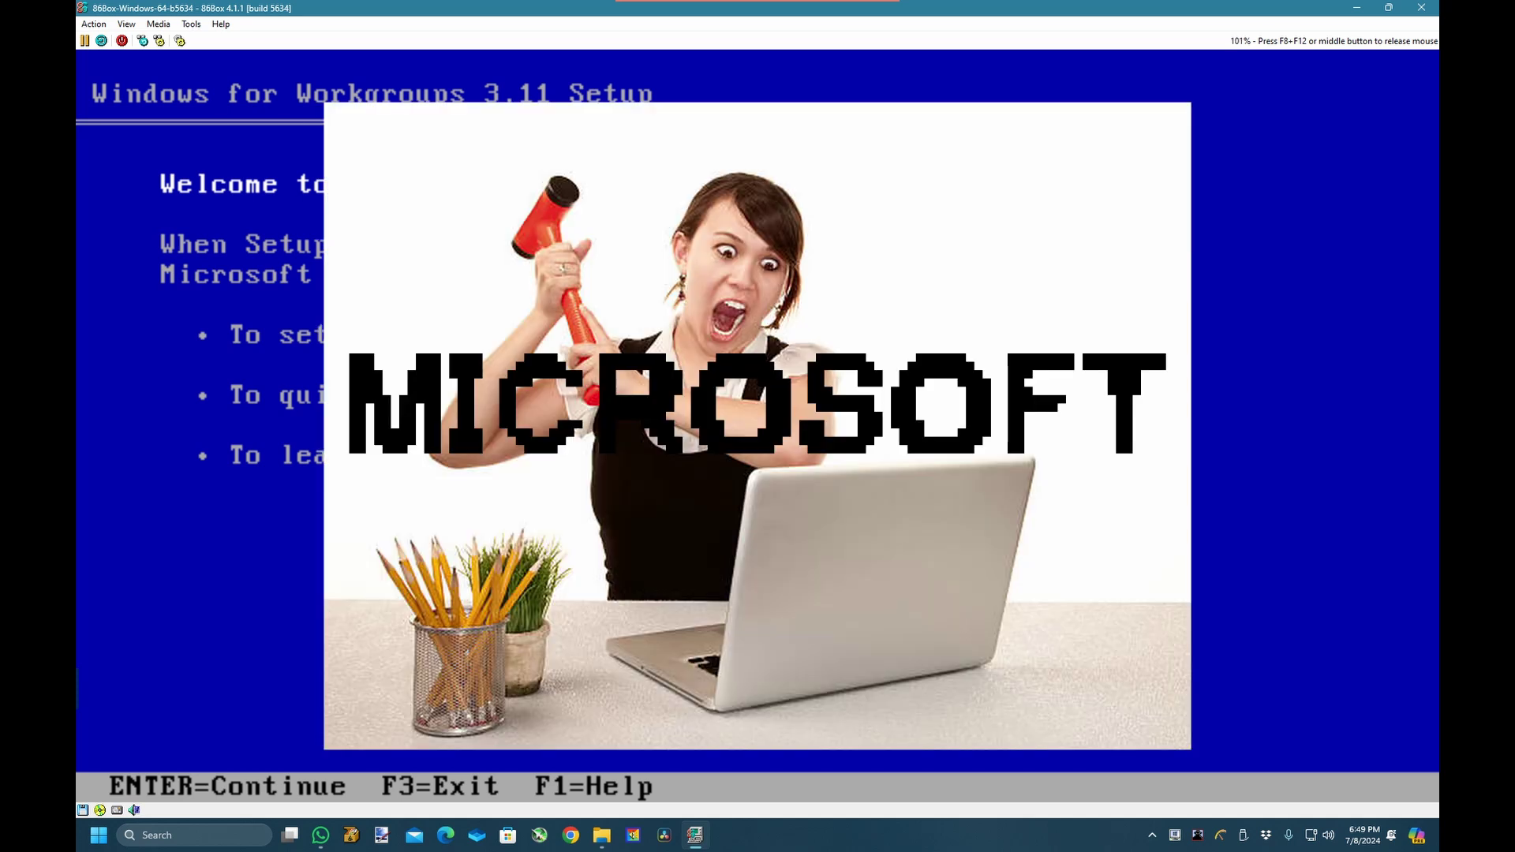
pyautogui.press('Return')
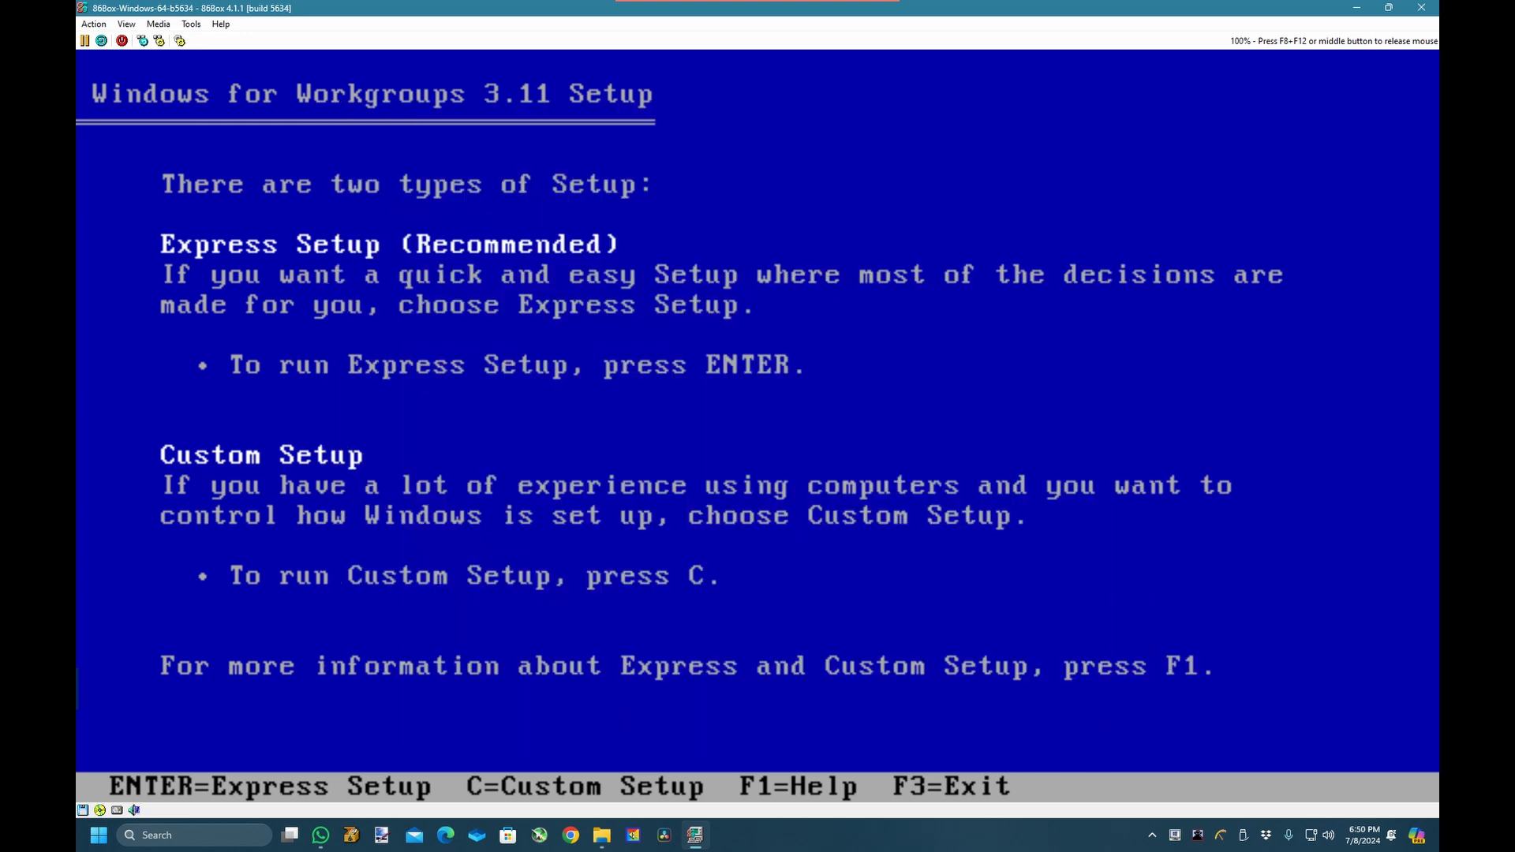
pyautogui.press('Return')
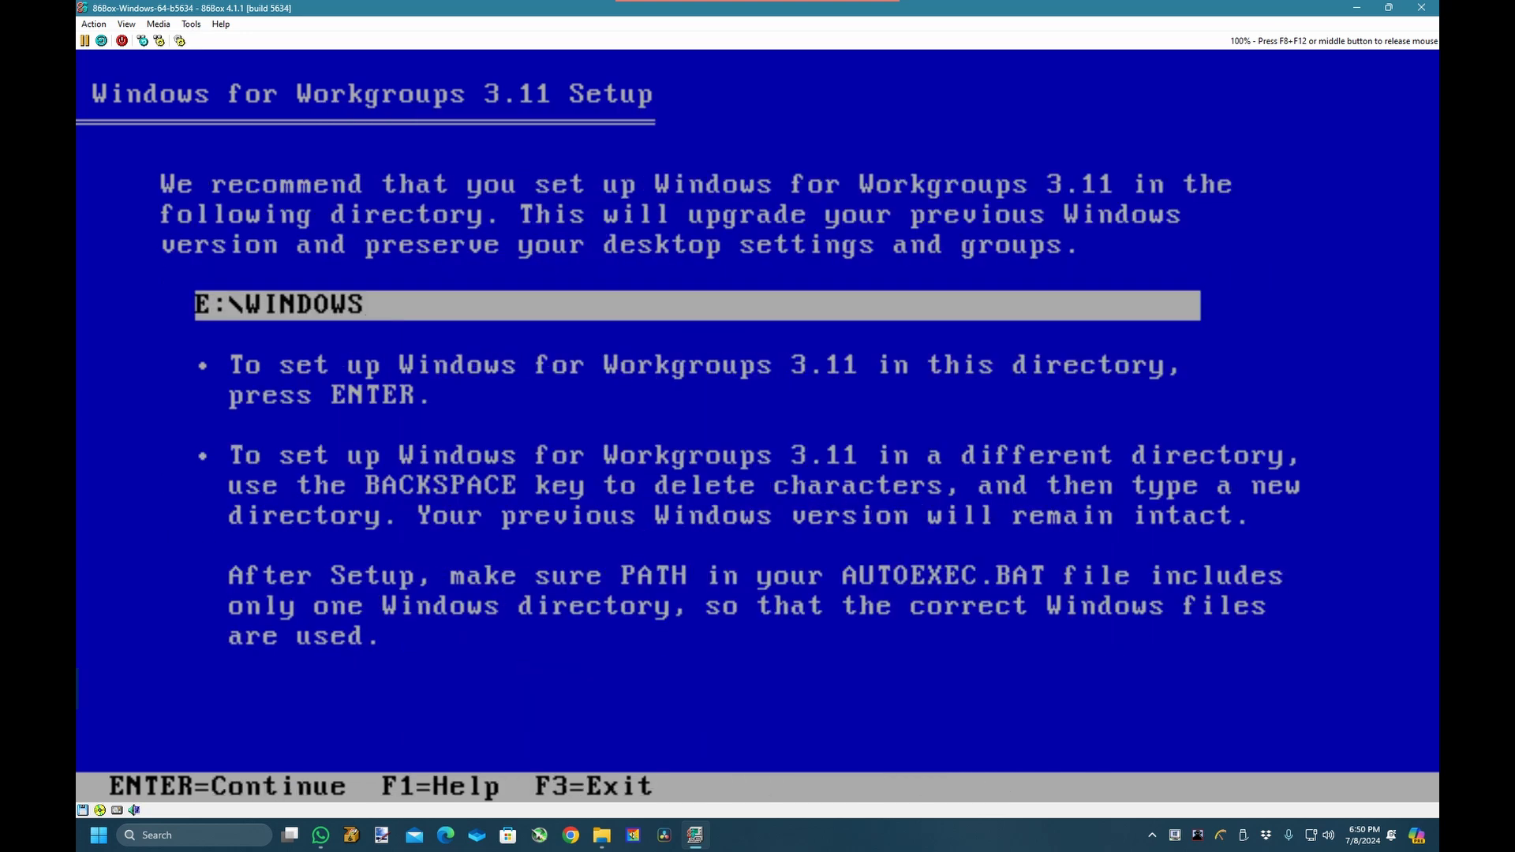
# Move through the proposed E:\WINDOWS install path and exit Setup without installing.
pyautogui.press('Left')
pyautogui.press('Left')
pyautogui.press('Left')
pyautogui.press('Left')
pyautogui.press('Left')
pyautogui.press('Left')
pyautogui.press('Left')
pyautogui.press('Left')
pyautogui.press('Left')
pyautogui.press('Left')
pyautogui.press('Right')
pyautogui.press('Right')
pyautogui.press('Right')
pyautogui.press('Right')
pyautogui.press('Right')
pyautogui.press('Right')
pyautogui.press('Right')
pyautogui.press('F3')
pyautogui.press('F3')
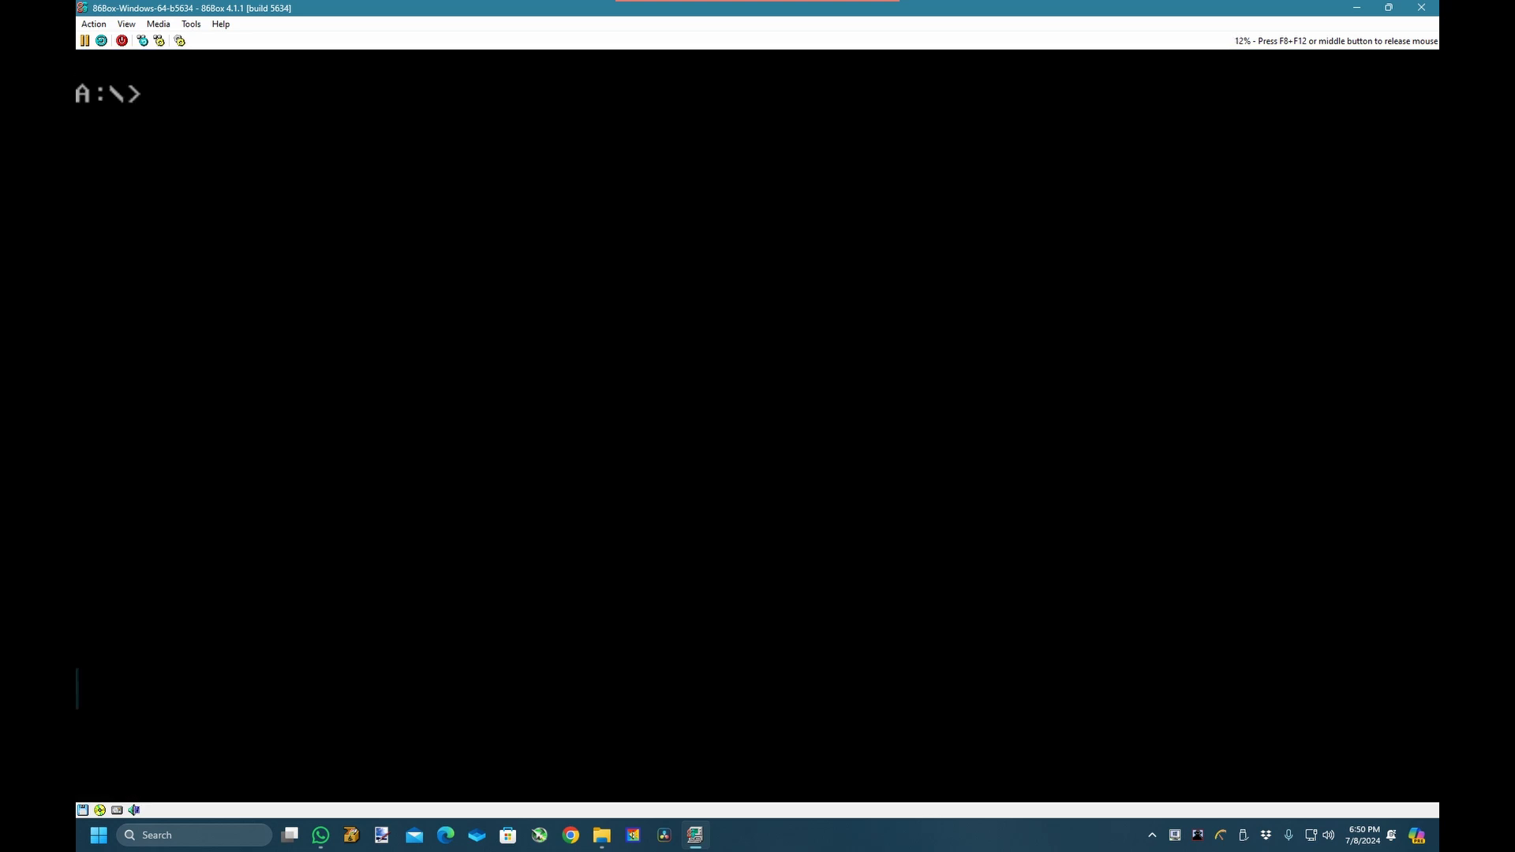
# Switch to drive E and list its contents in wide format.
pyautogui.write('e:')
pyautogui.press('Return')
pyautogui.write('dir')
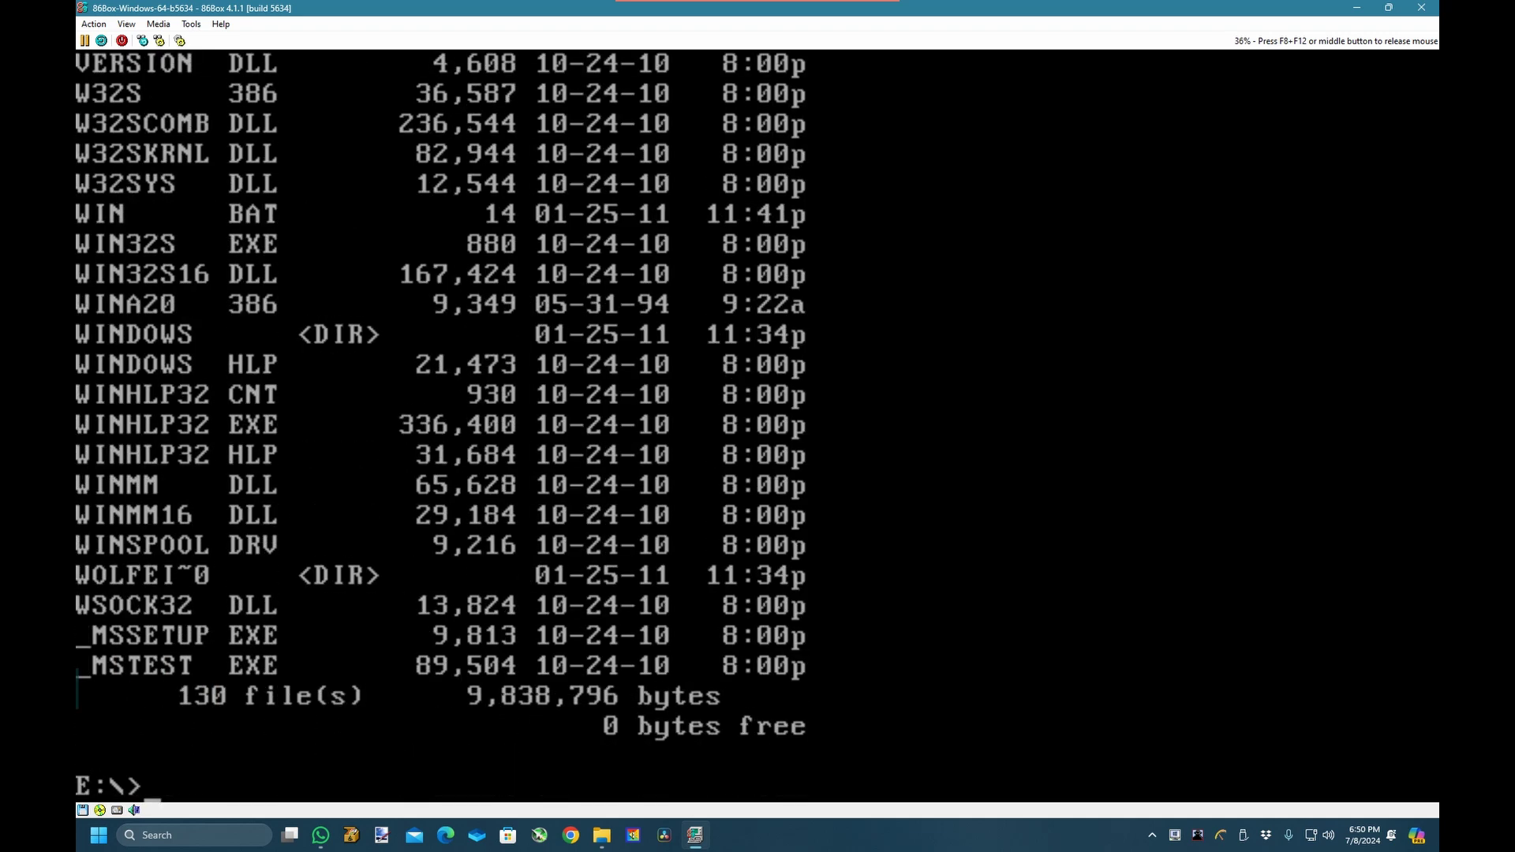
pyautogui.write('dor/w')
pyautogui.press('Return')
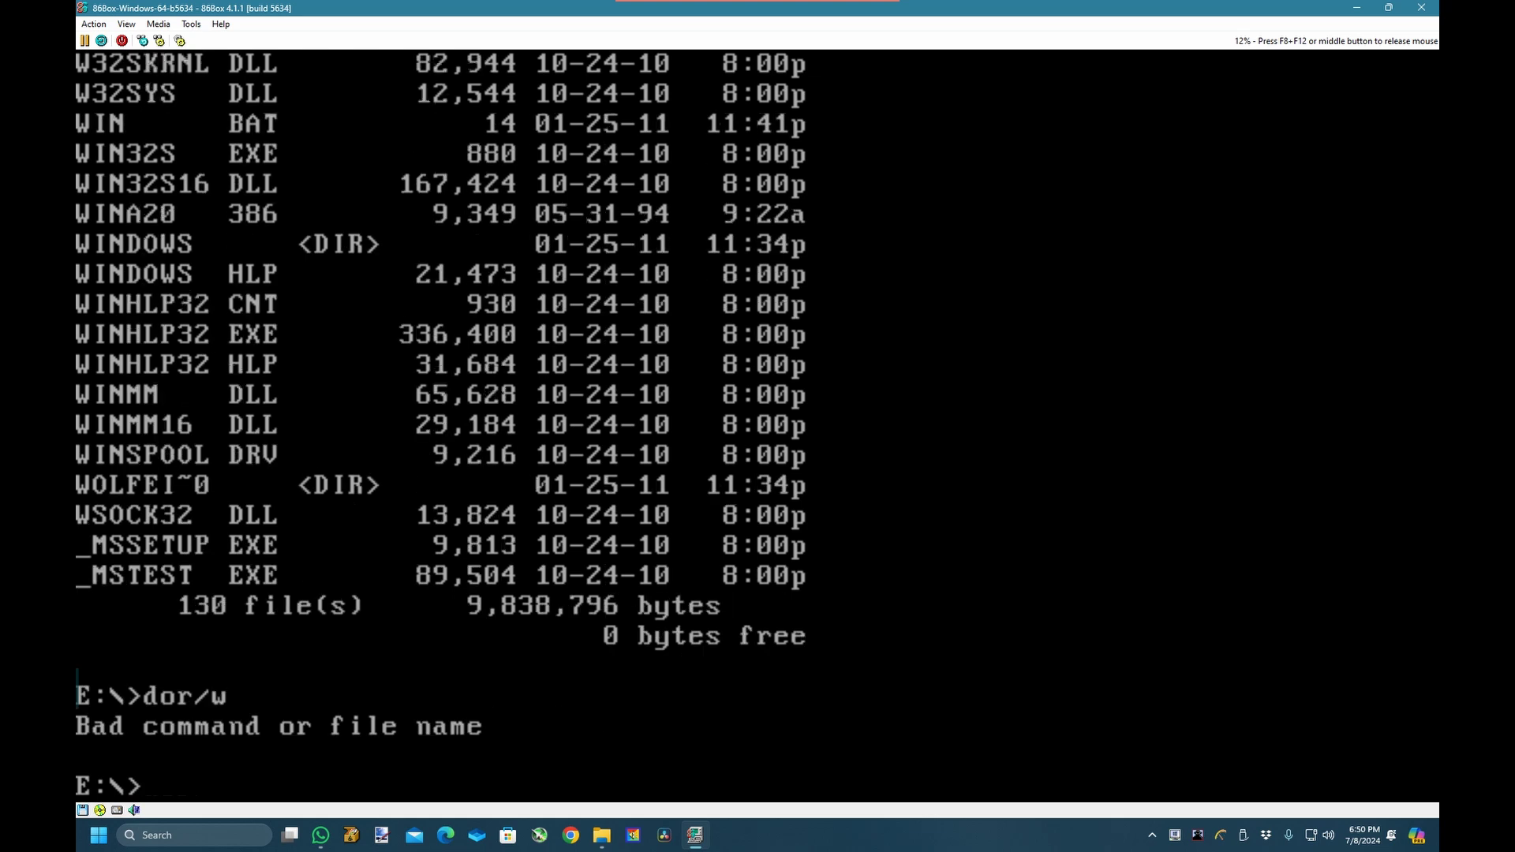
pyautogui.write('dir/w')
pyautogui.press('Return')
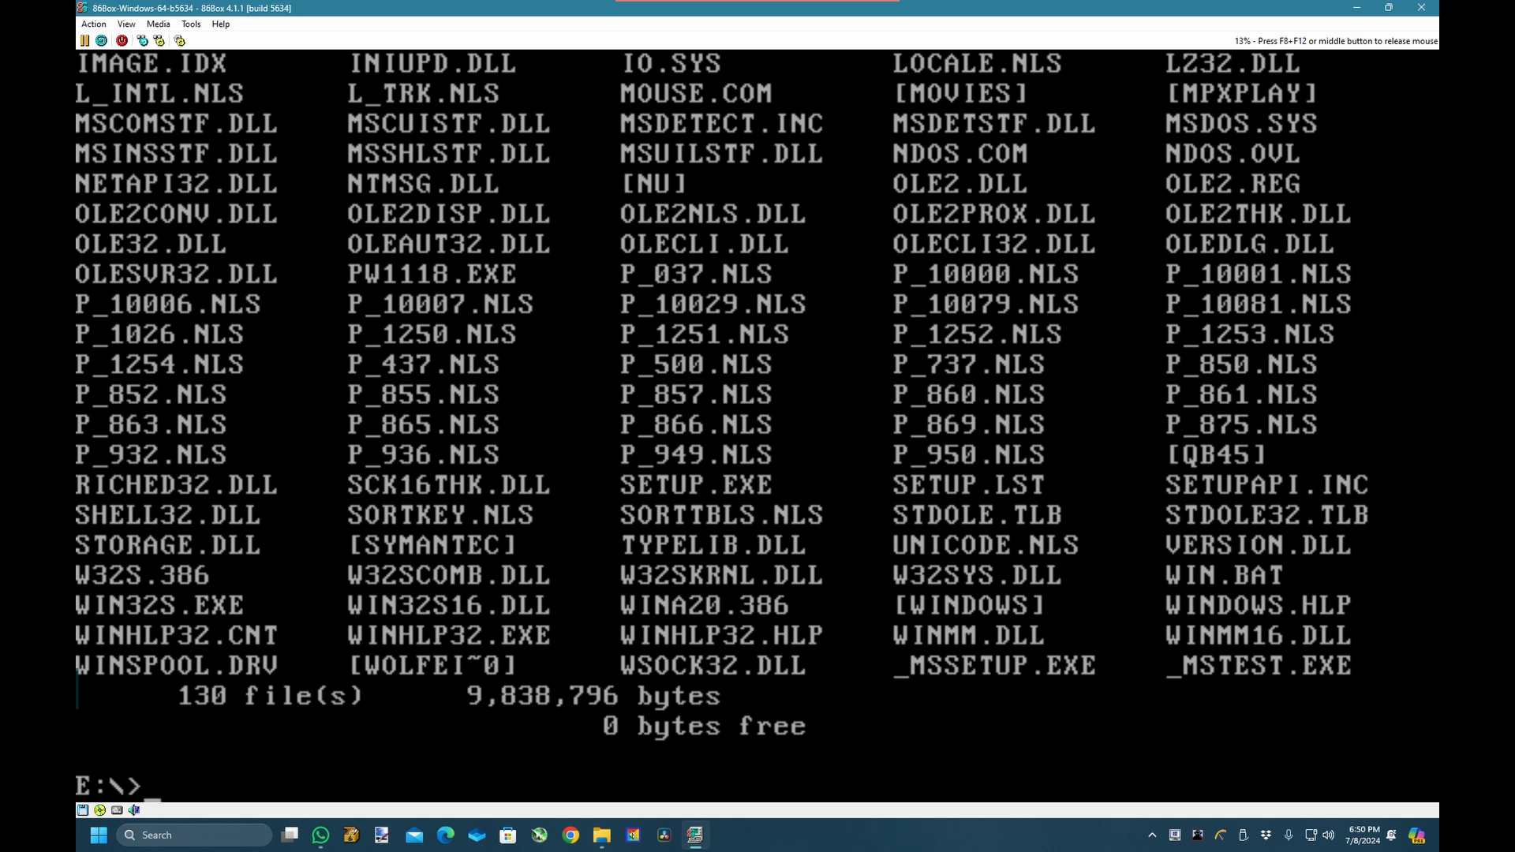
# Return to drive A and eject Win_311_DOS_Boot_CD.iso from the virtual CD-ROM drive.
pyautogui.write('c')
pyautogui.press('BackSpace')
pyautogui.write('a:')
pyautogui.press('Return')
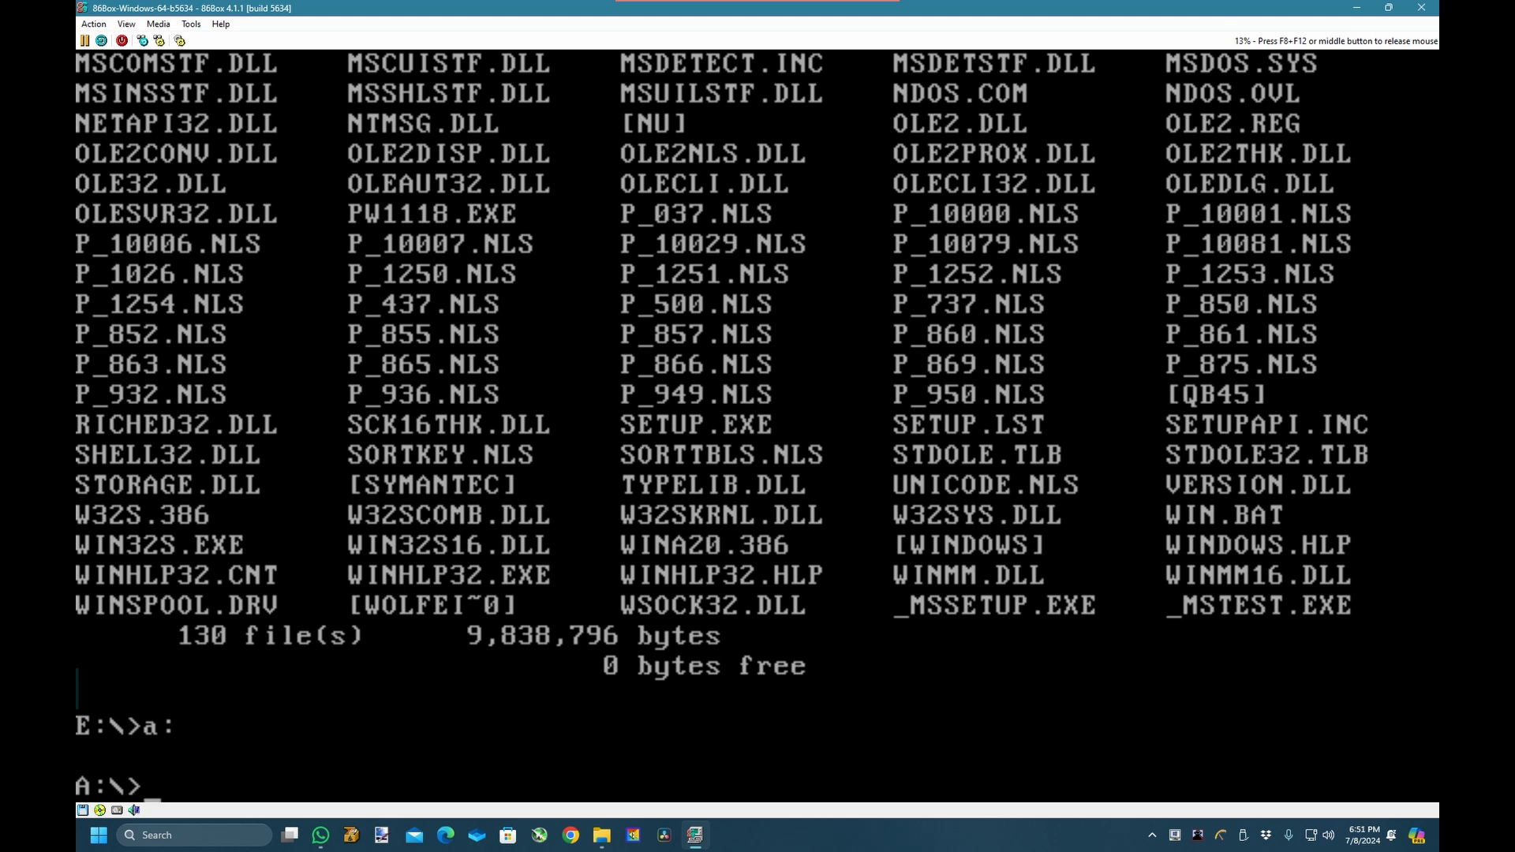
pyautogui.write('a:')
pyautogui.hotkey('F8', 'F12')
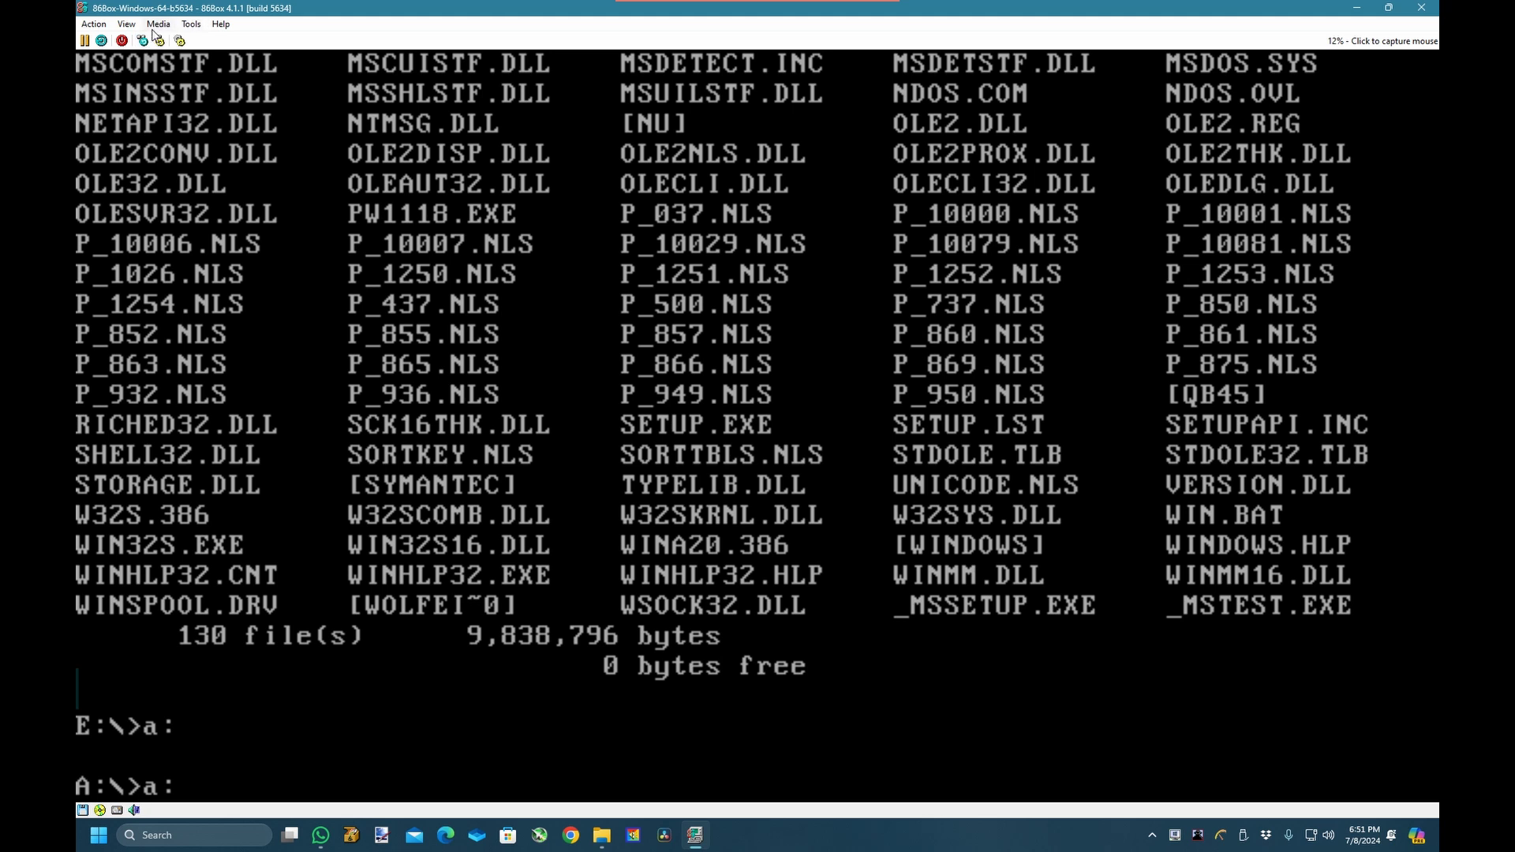
pyautogui.click(191, 24)
pyautogui.moveTo(158, 24)
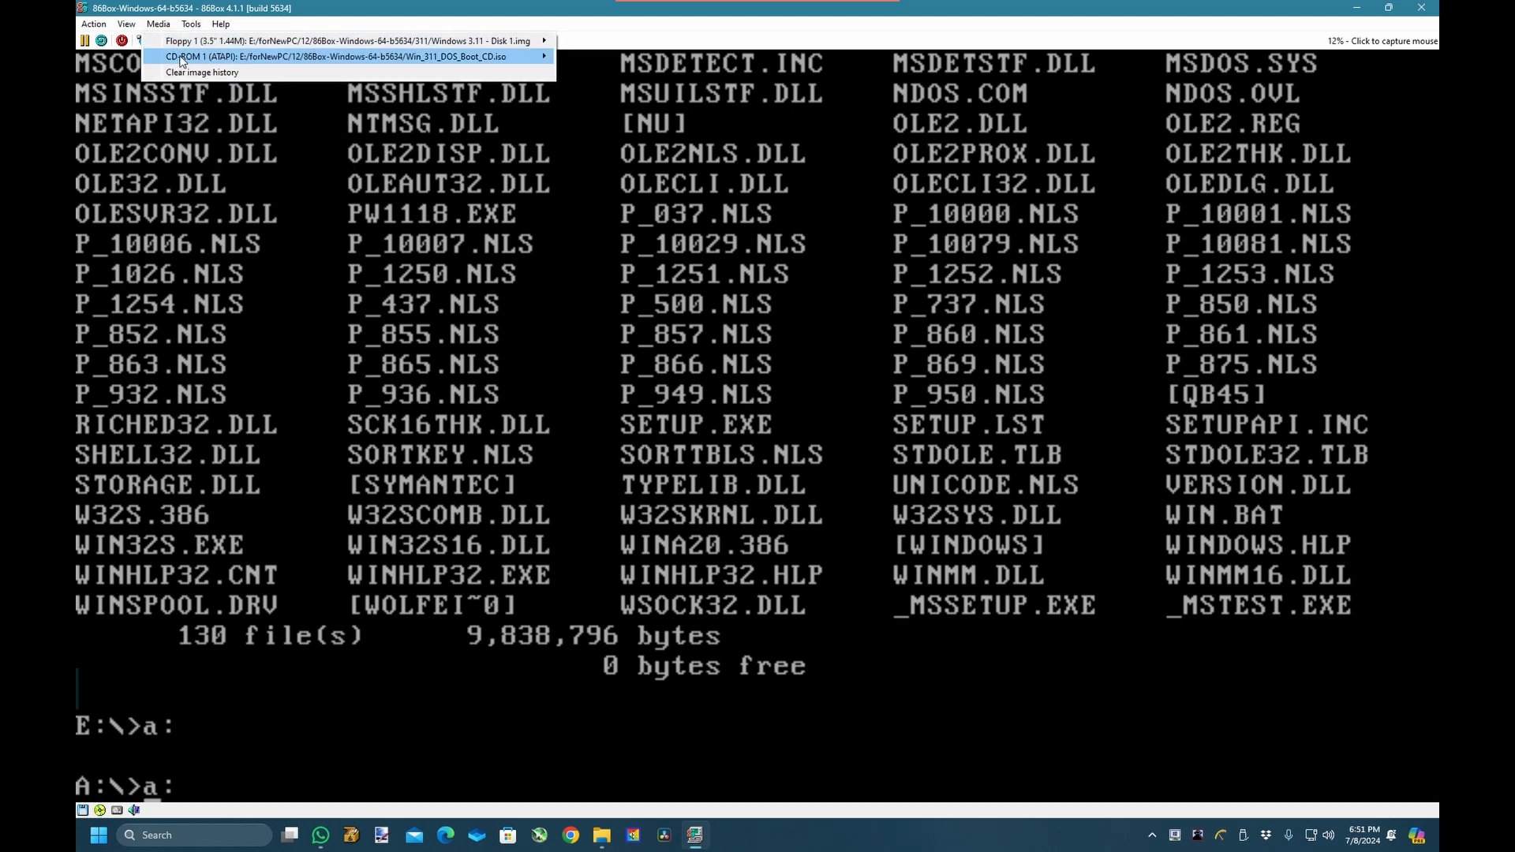
pyautogui.moveTo(552, 57)
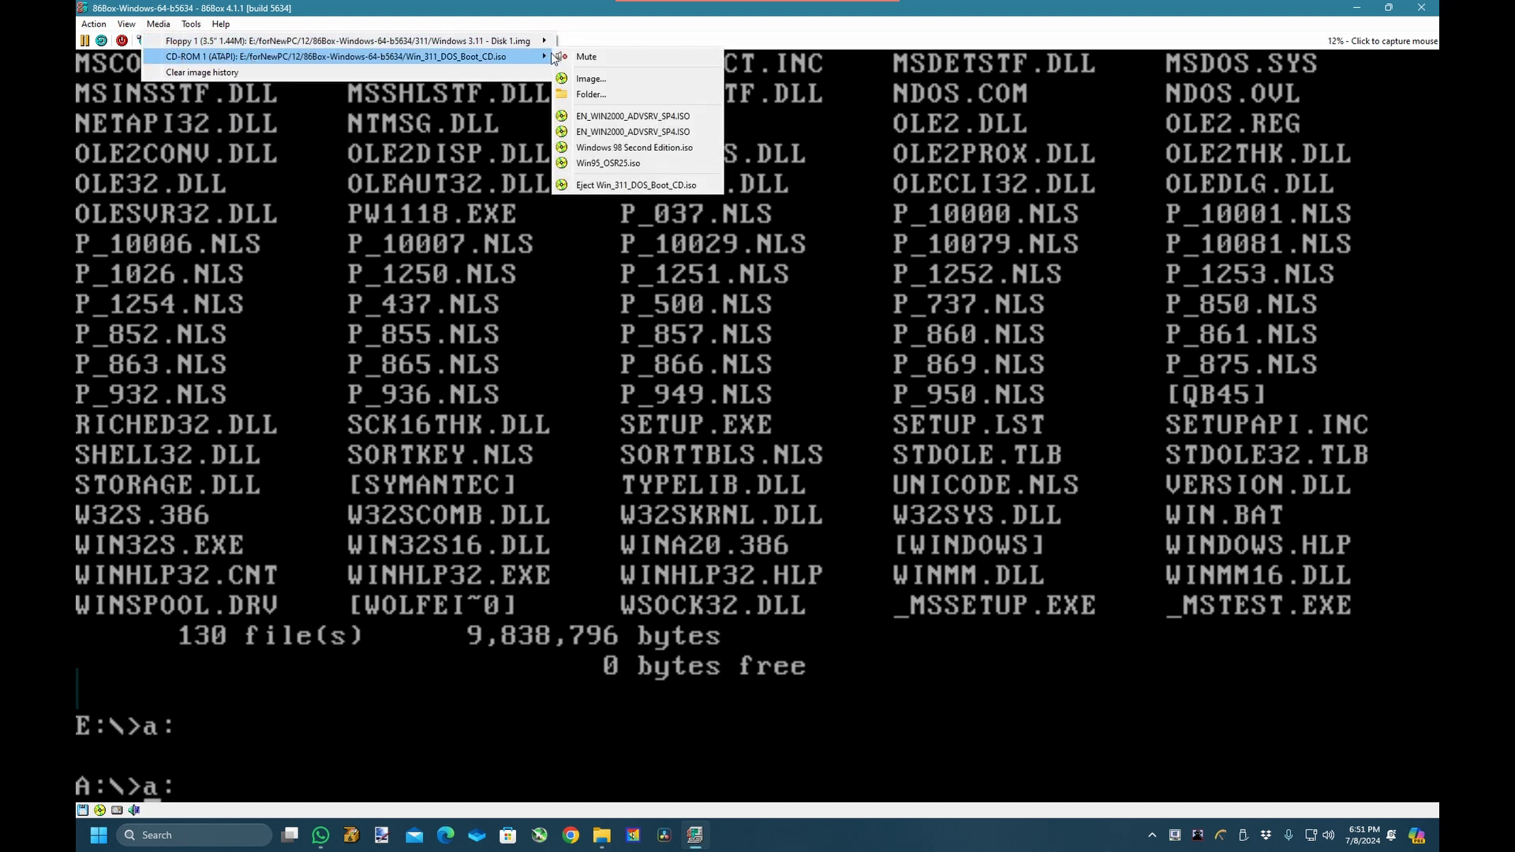
pyautogui.click(629, 186)
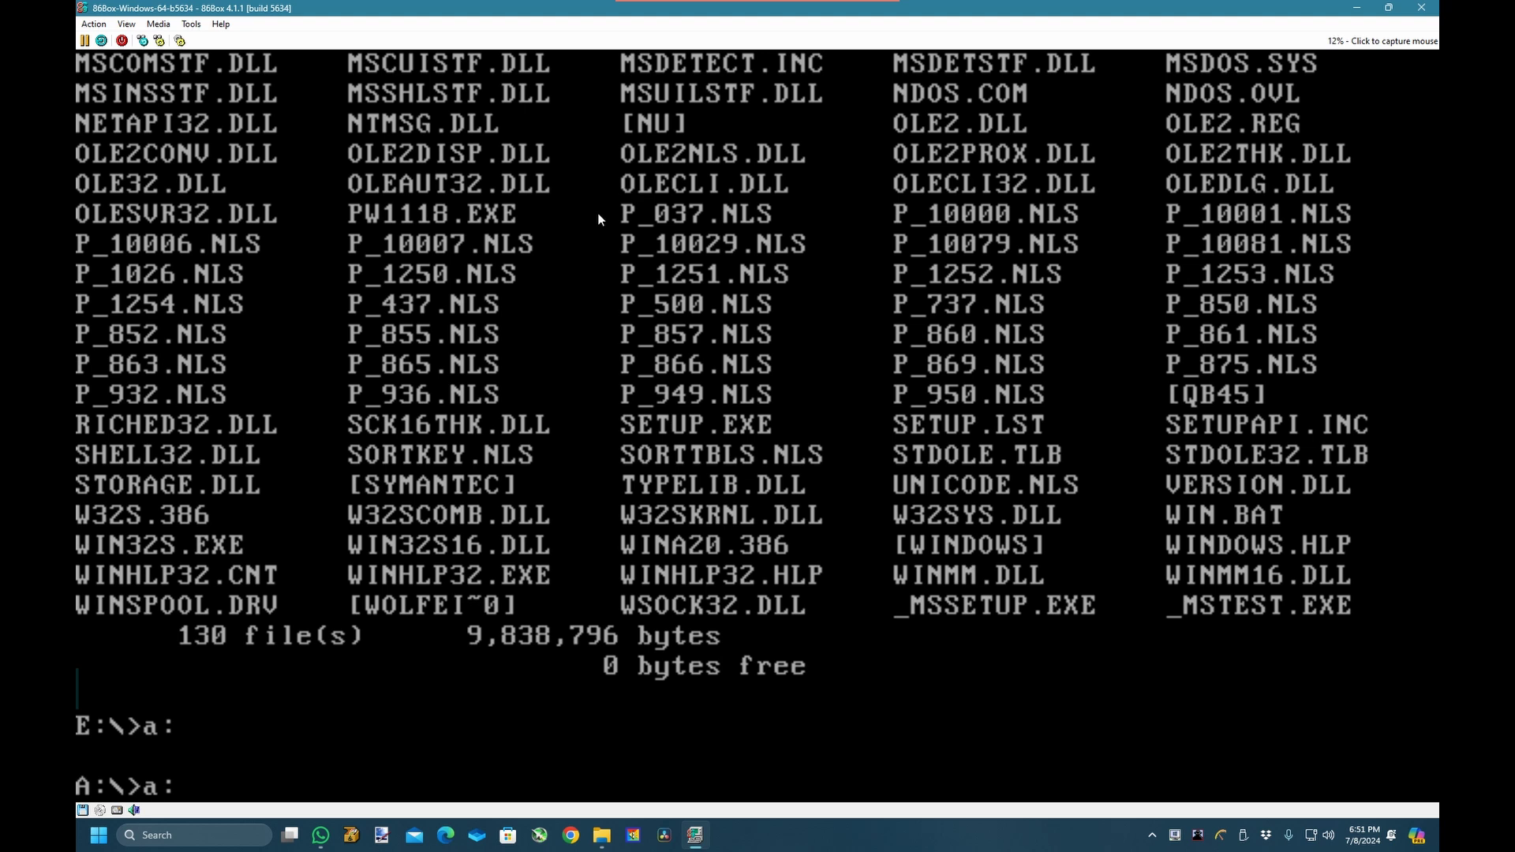
# Try to list drive E with the CD ejected, failing the first read and aborting the second.
pyautogui.press('BackSpace')
pyautogui.write('e:')
pyautogui.press('Return')
pyautogui.write('dir')
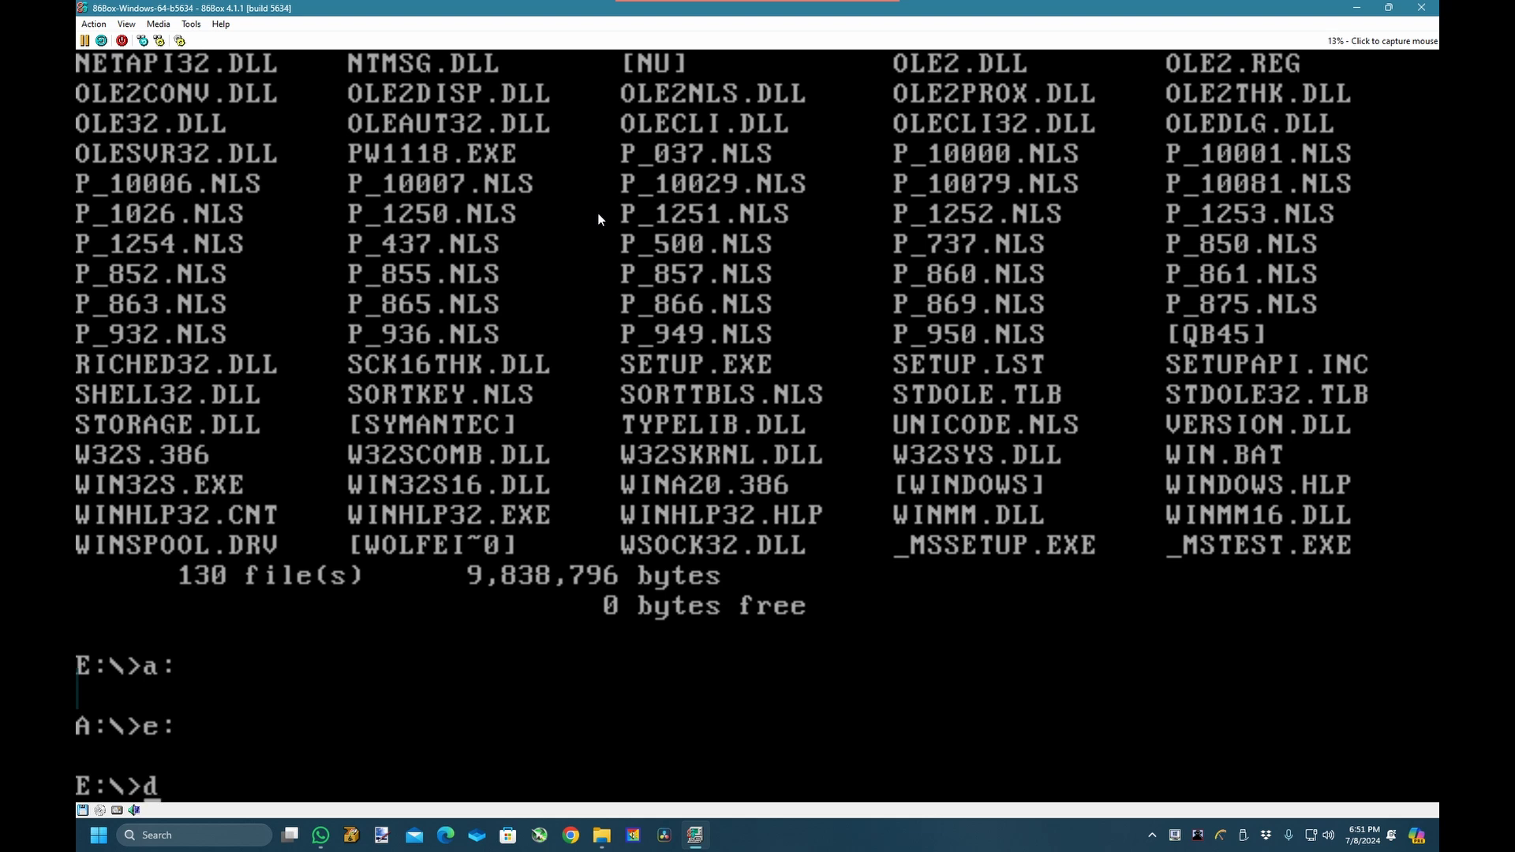
pyautogui.press('Return')
pyautogui.write('f')
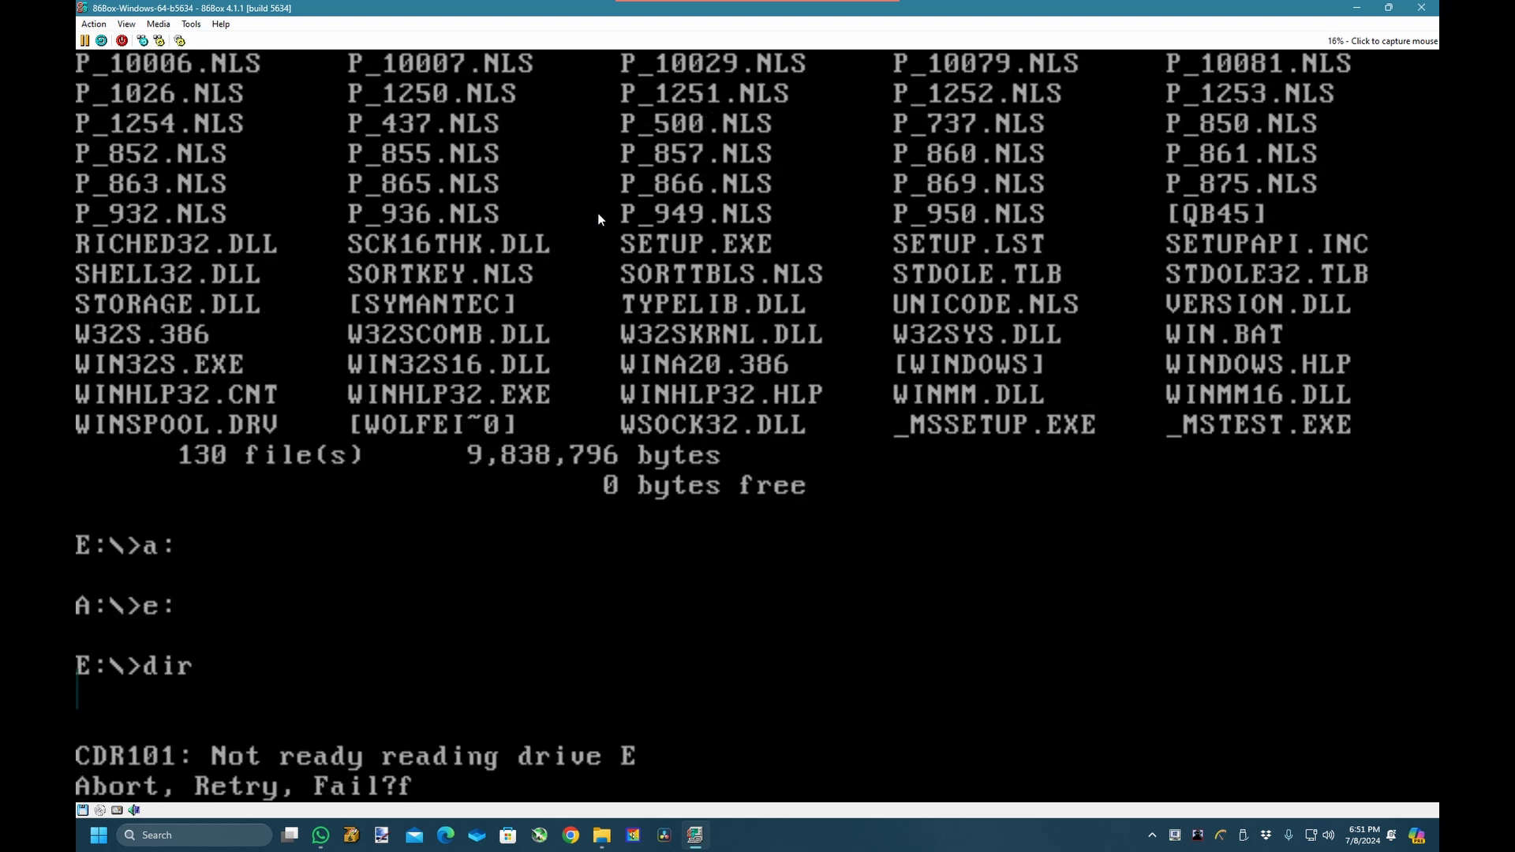
pyautogui.write('a')
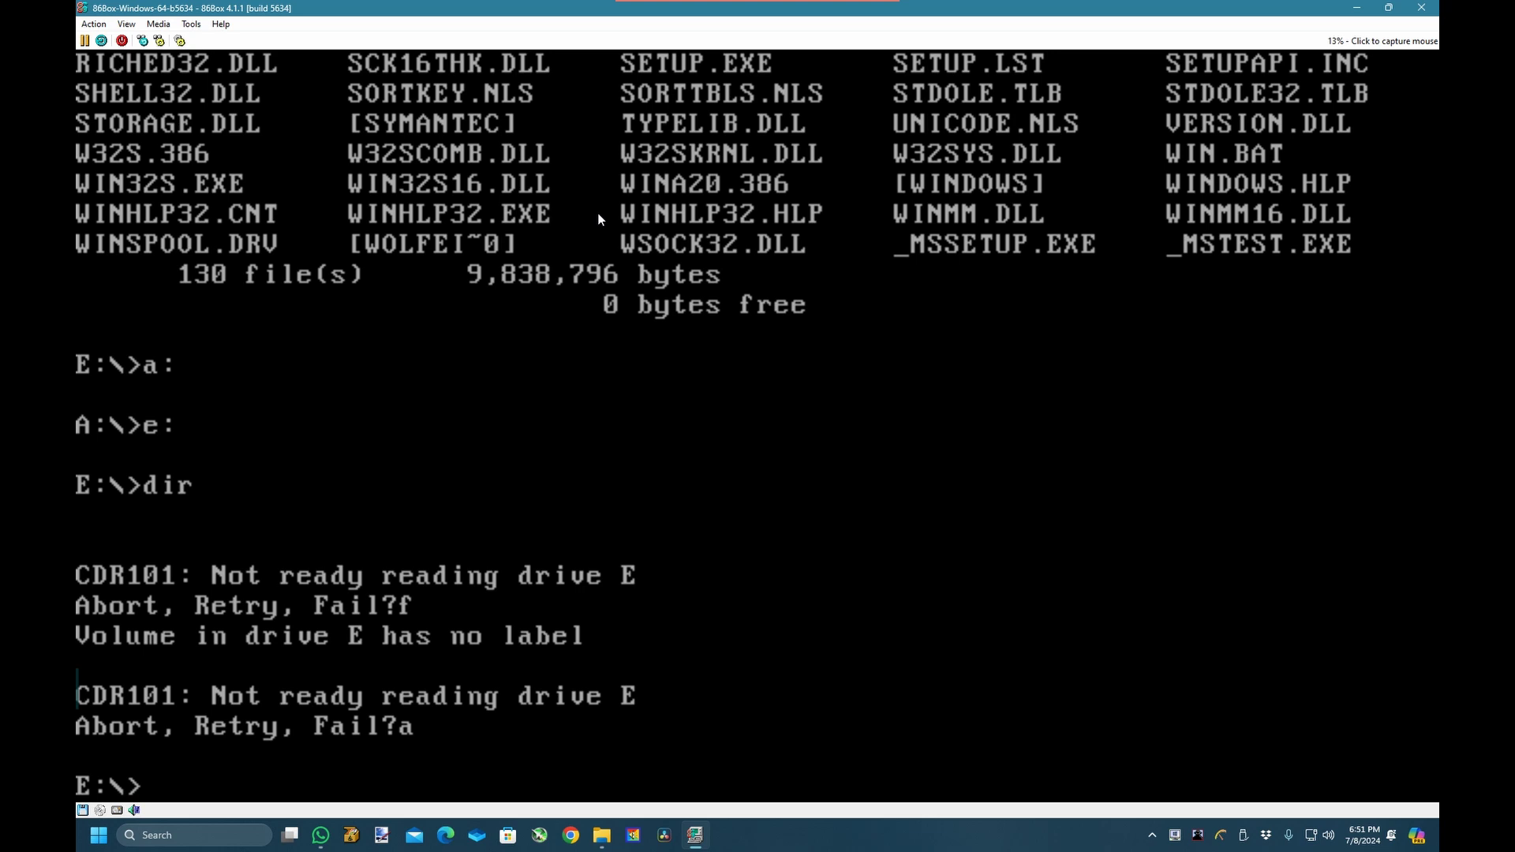
# Leave drive E, go back to floppy drive A and run setup again.
pyautogui.write('c:')
pyautogui.press('Return')
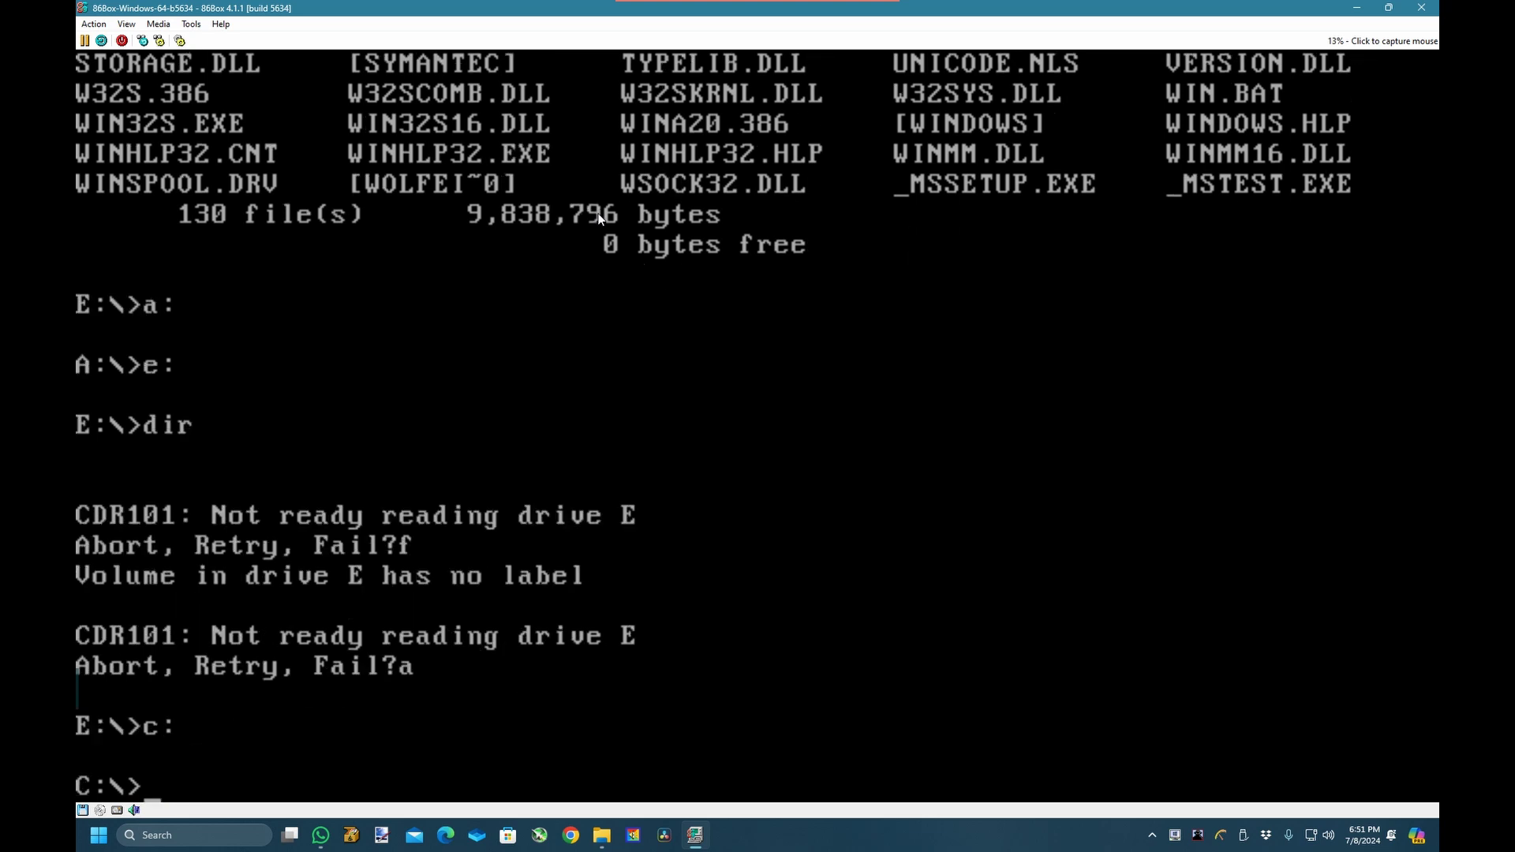
pyautogui.write('setup')
pyautogui.press('BackSpace')
pyautogui.press('BackSpace')
pyautogui.press('BackSpace')
pyautogui.press('BackSpace')
pyautogui.press('BackSpace')
pyautogui.write('a:')
pyautogui.press('Return')
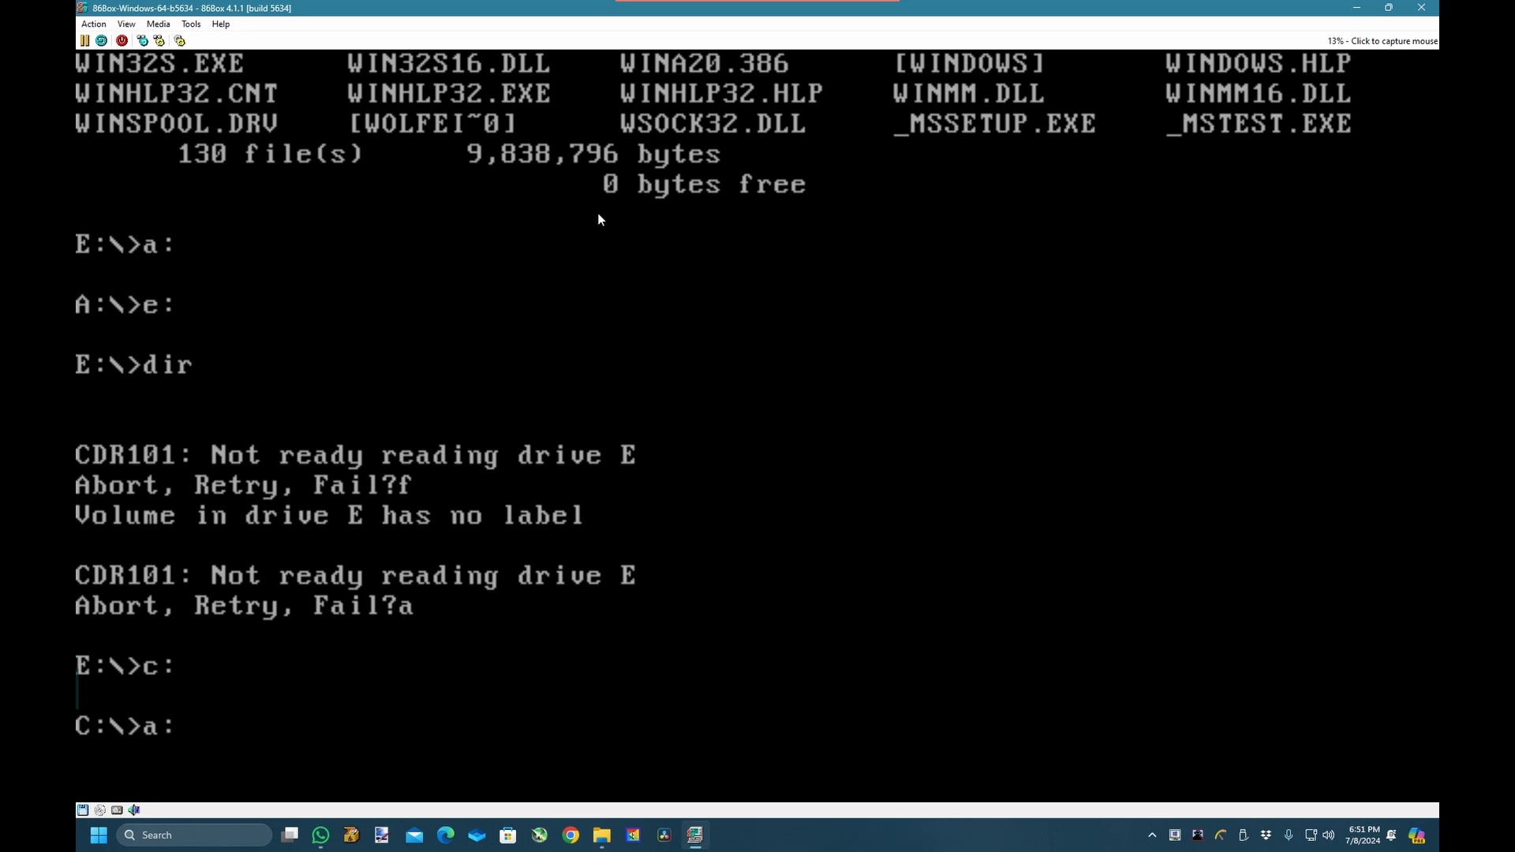
pyautogui.write('setup[')
pyautogui.press('BackSpace')
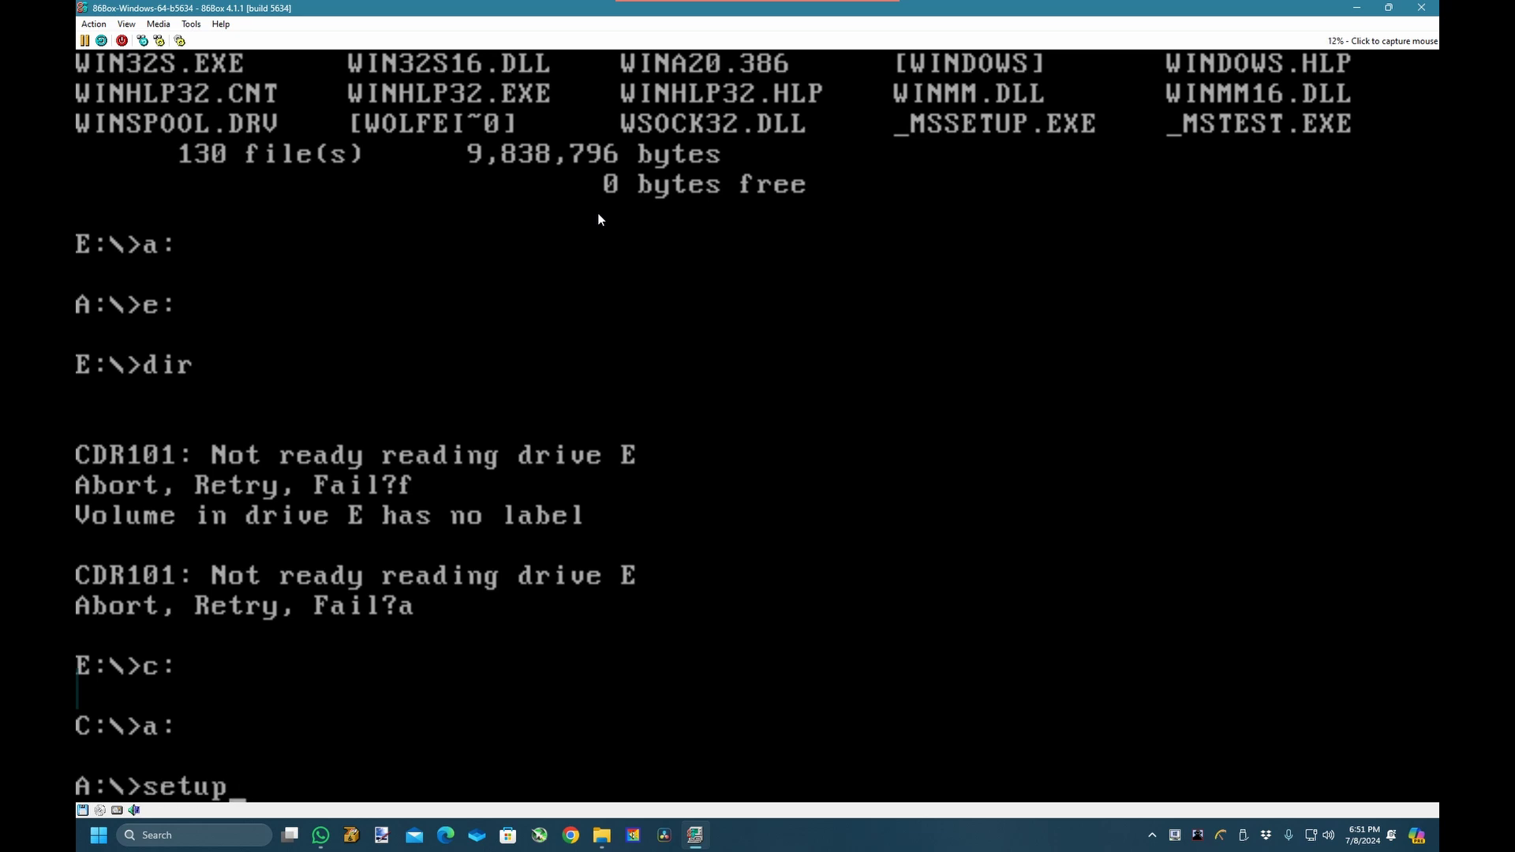
pyautogui.press('Return')
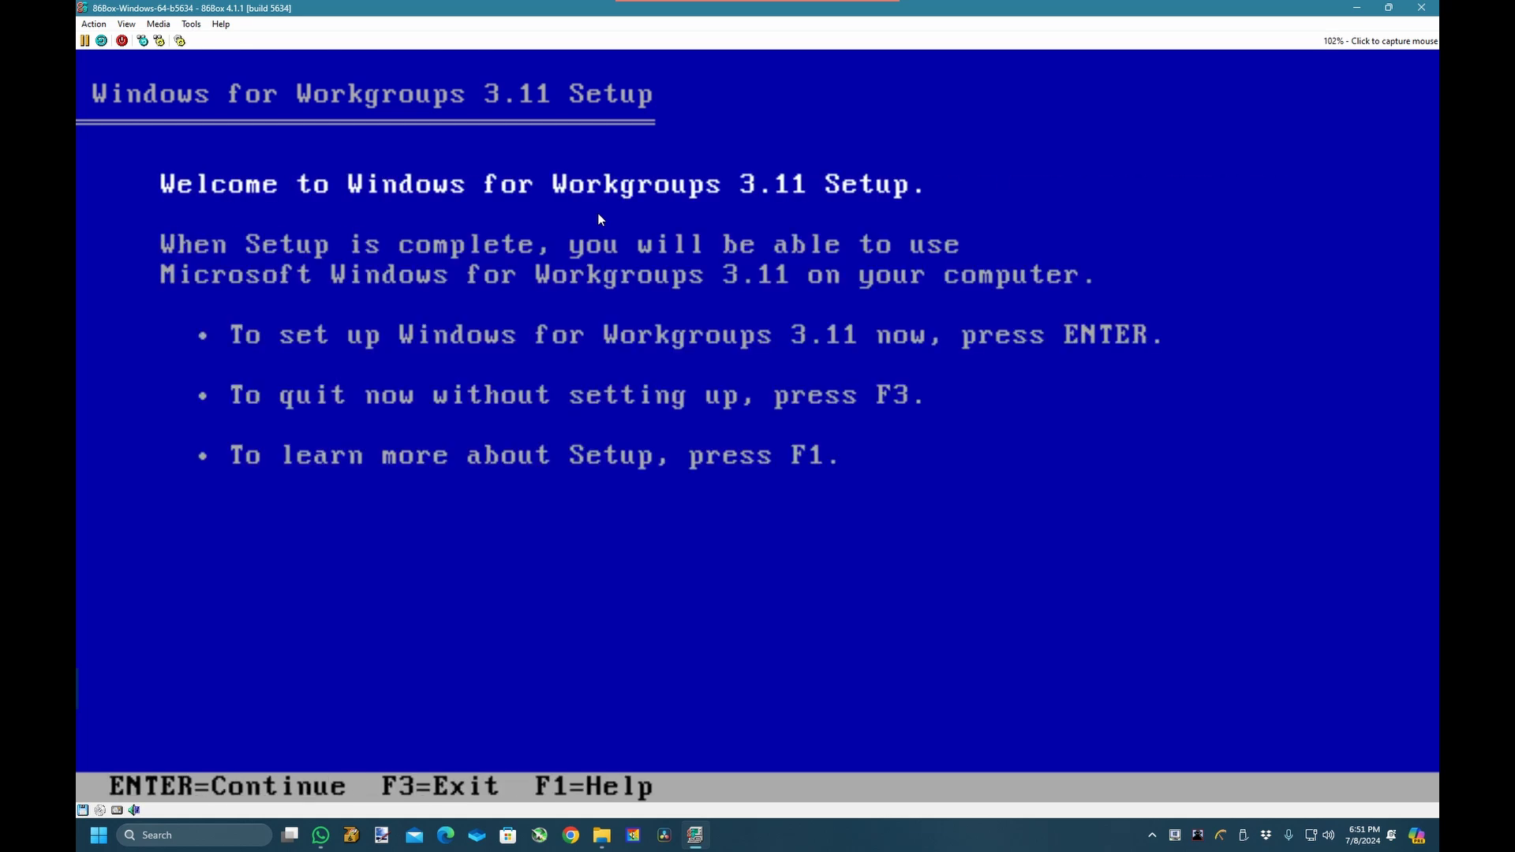
# Run Express Setup and continue it with Windows 3.11 - Disk 2.img loaded in floppy drive A.
pyautogui.press('Return')
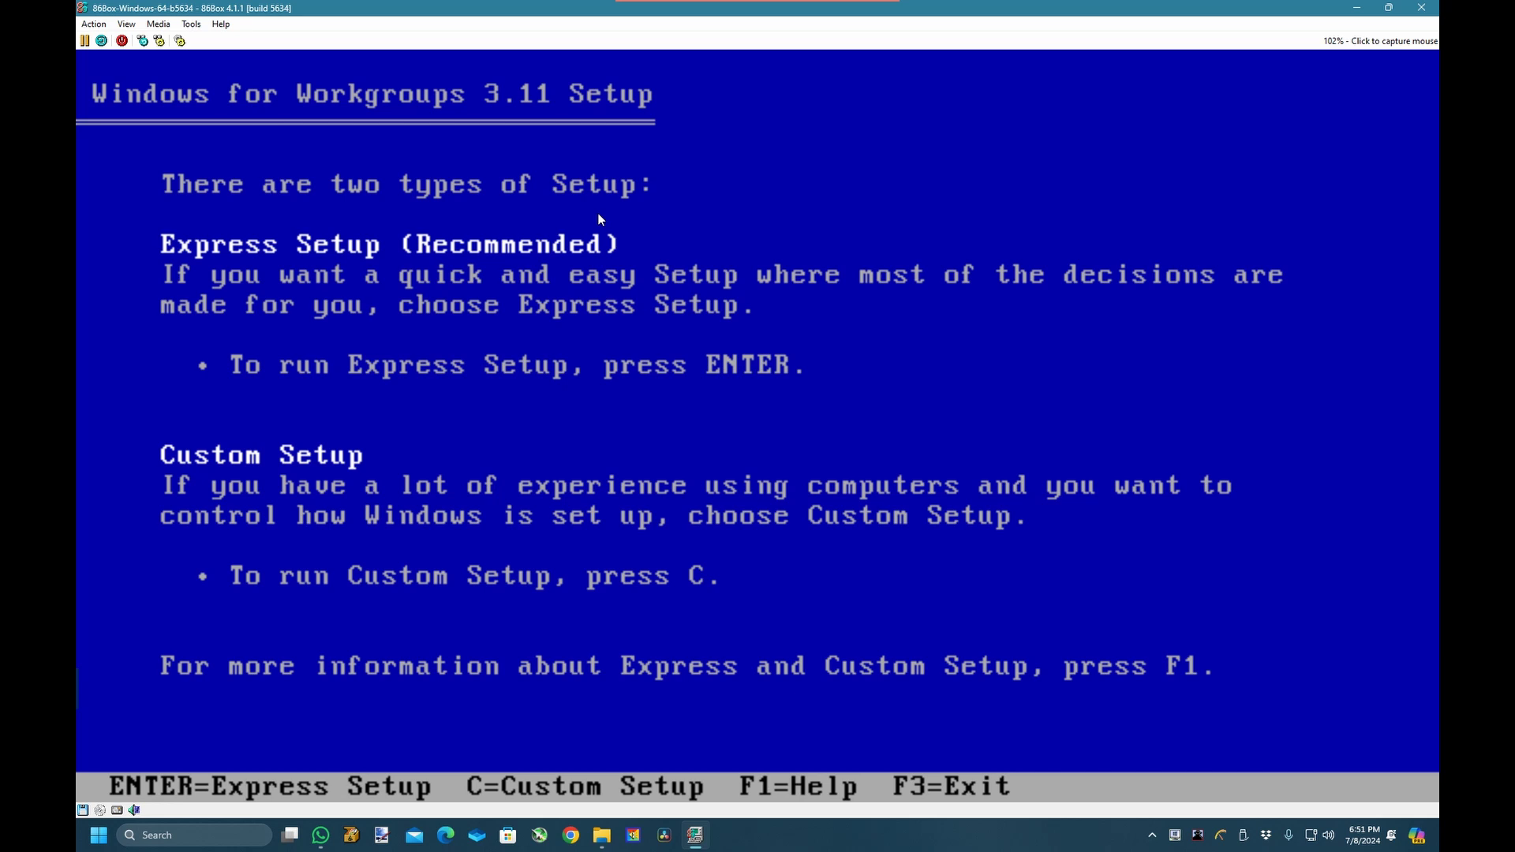
pyautogui.press('Return')
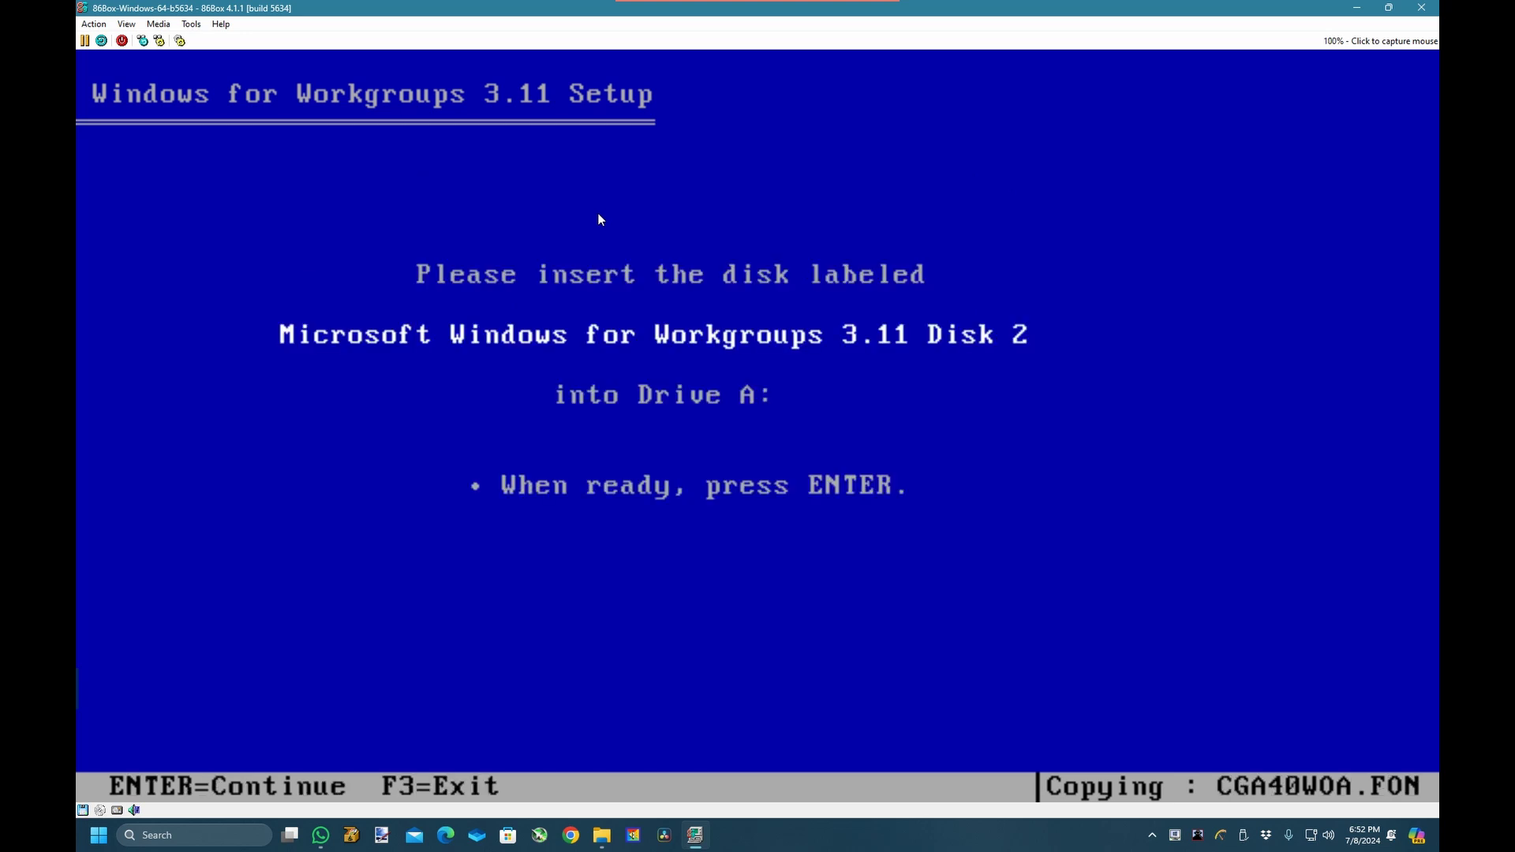
pyautogui.click(164, 24)
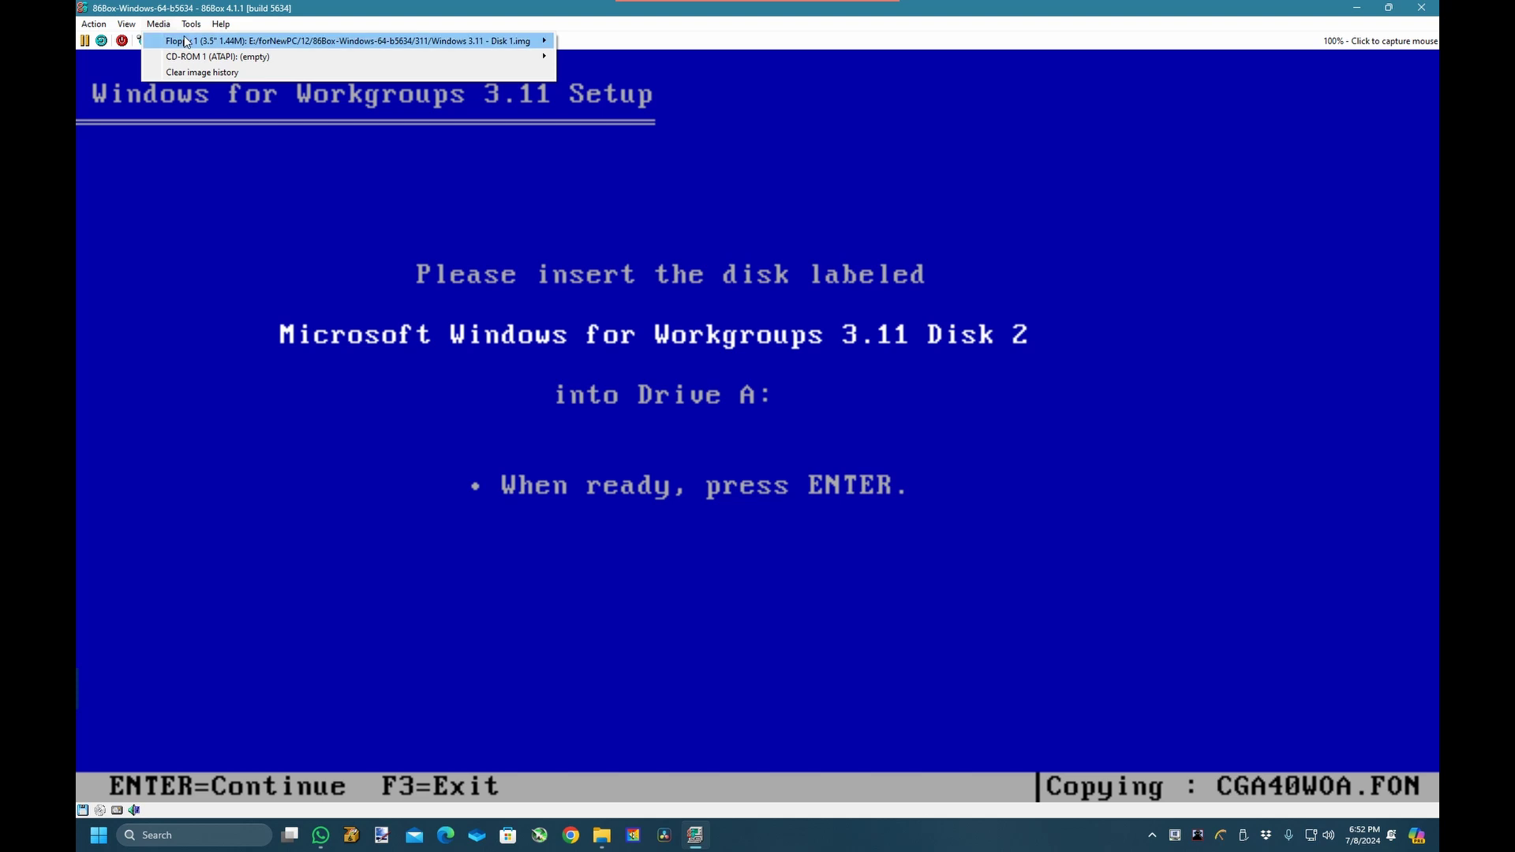
pyautogui.moveTo(185, 41)
pyautogui.click(592, 59)
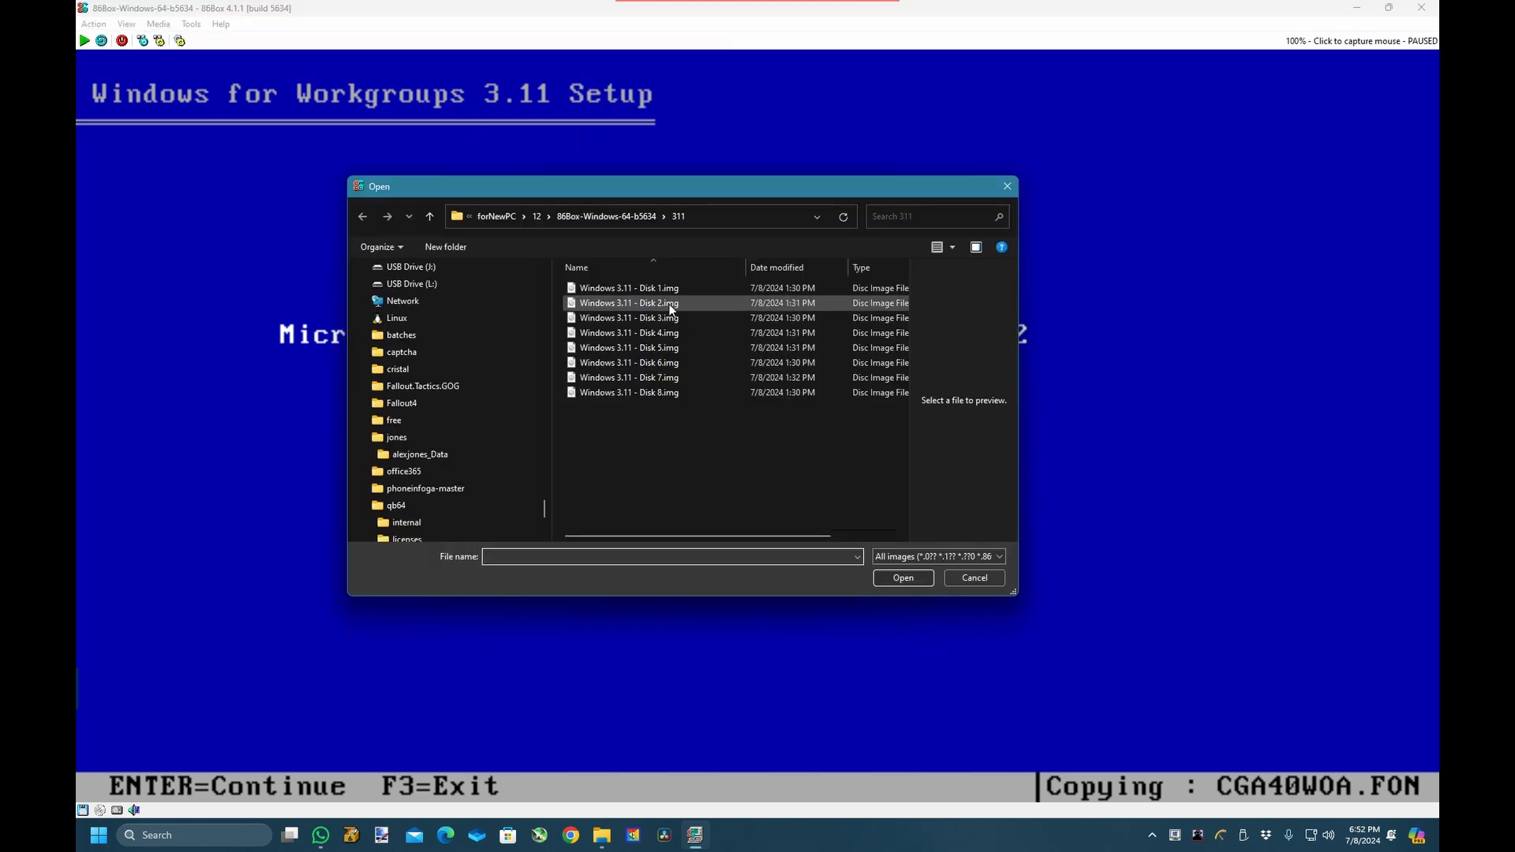
pyautogui.doubleClick(669, 305)
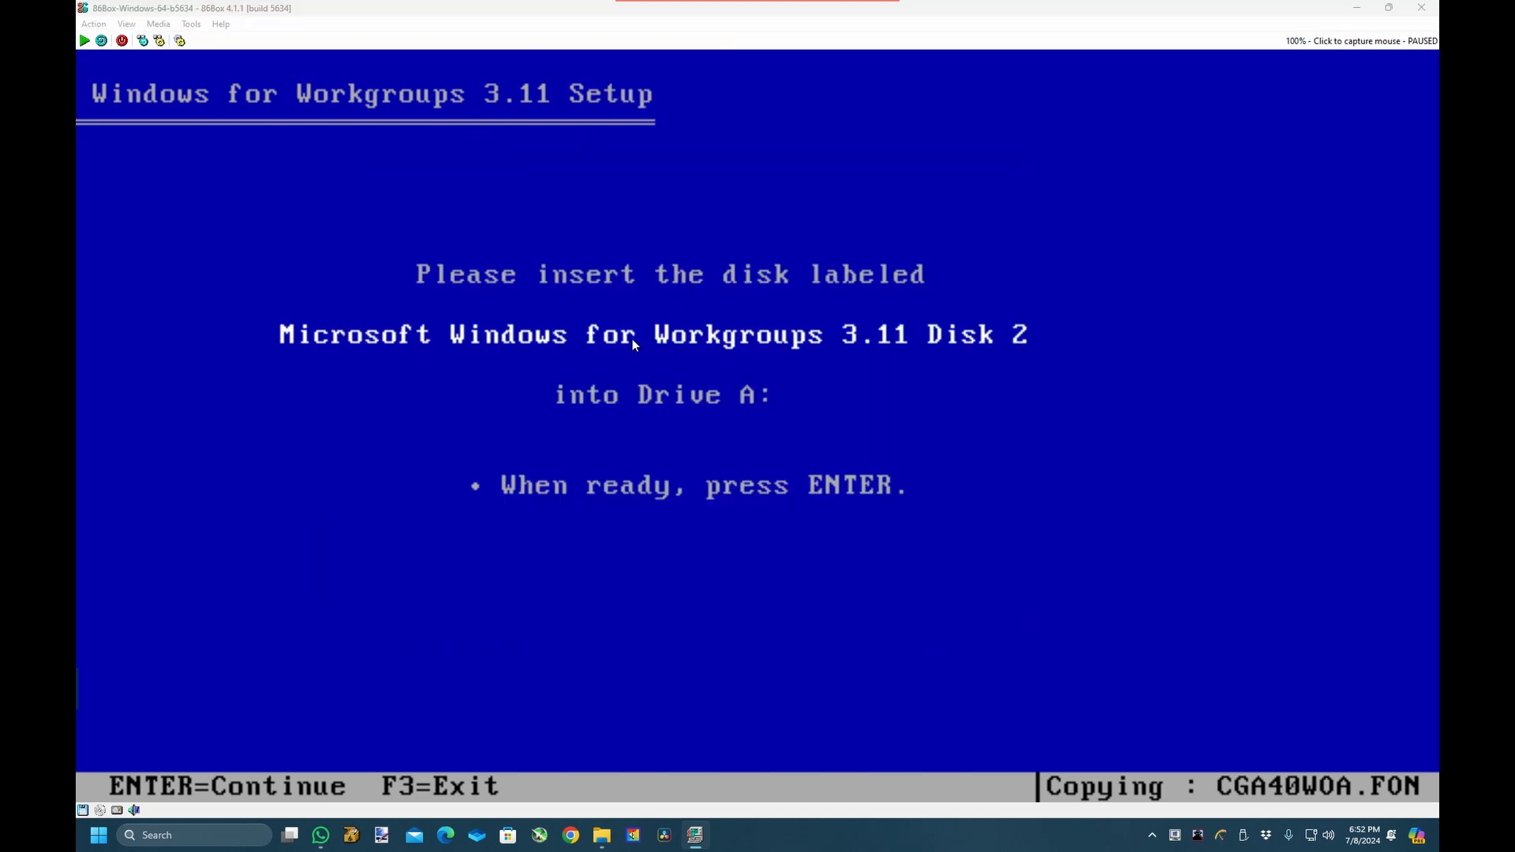
pyautogui.click(669, 375)
pyautogui.press('Return')
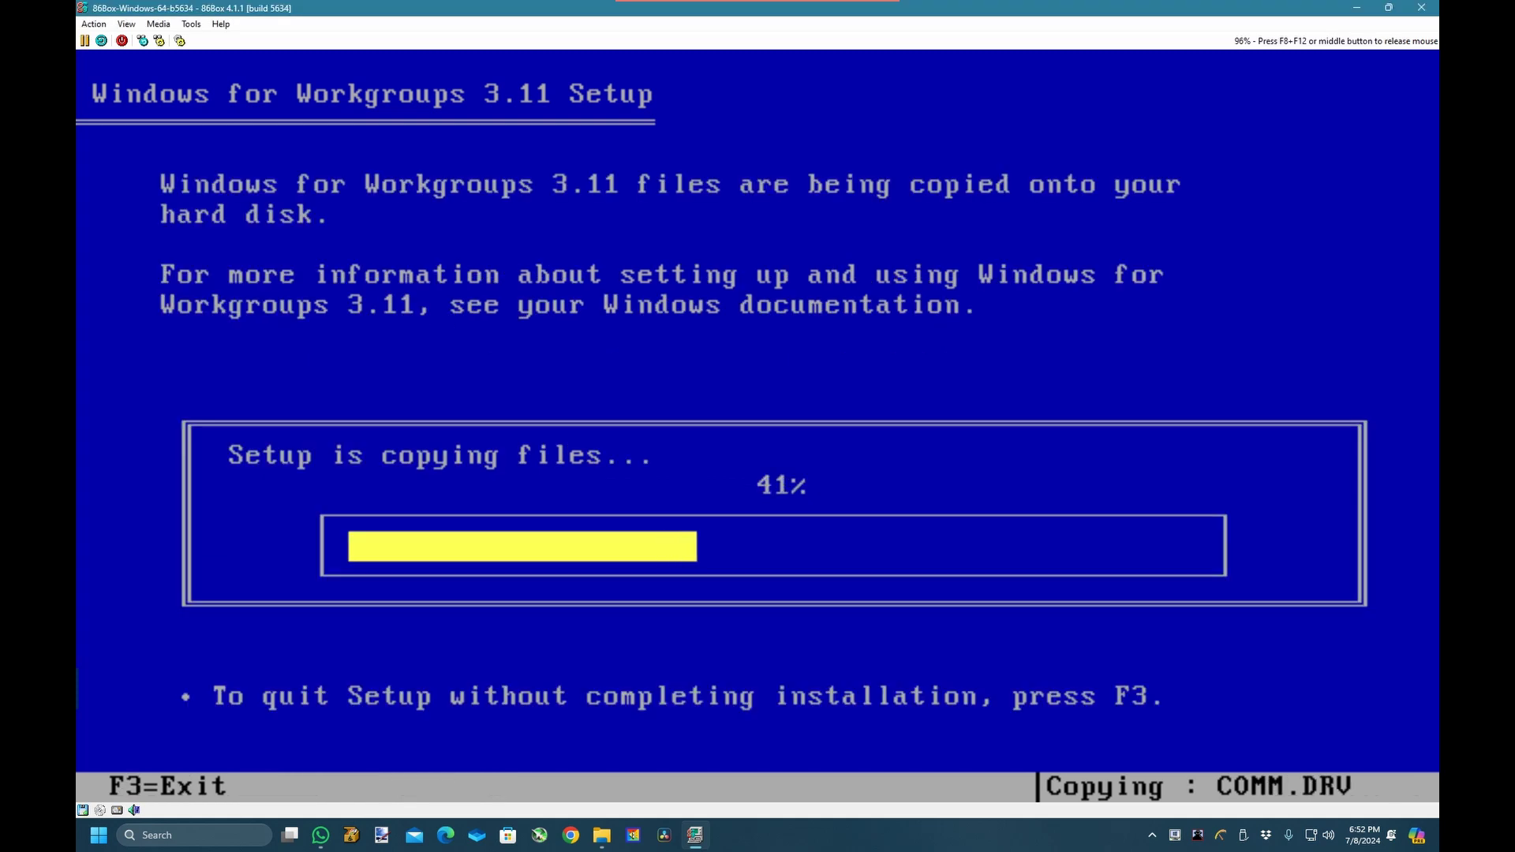
pyautogui.middleClick(660, 312)
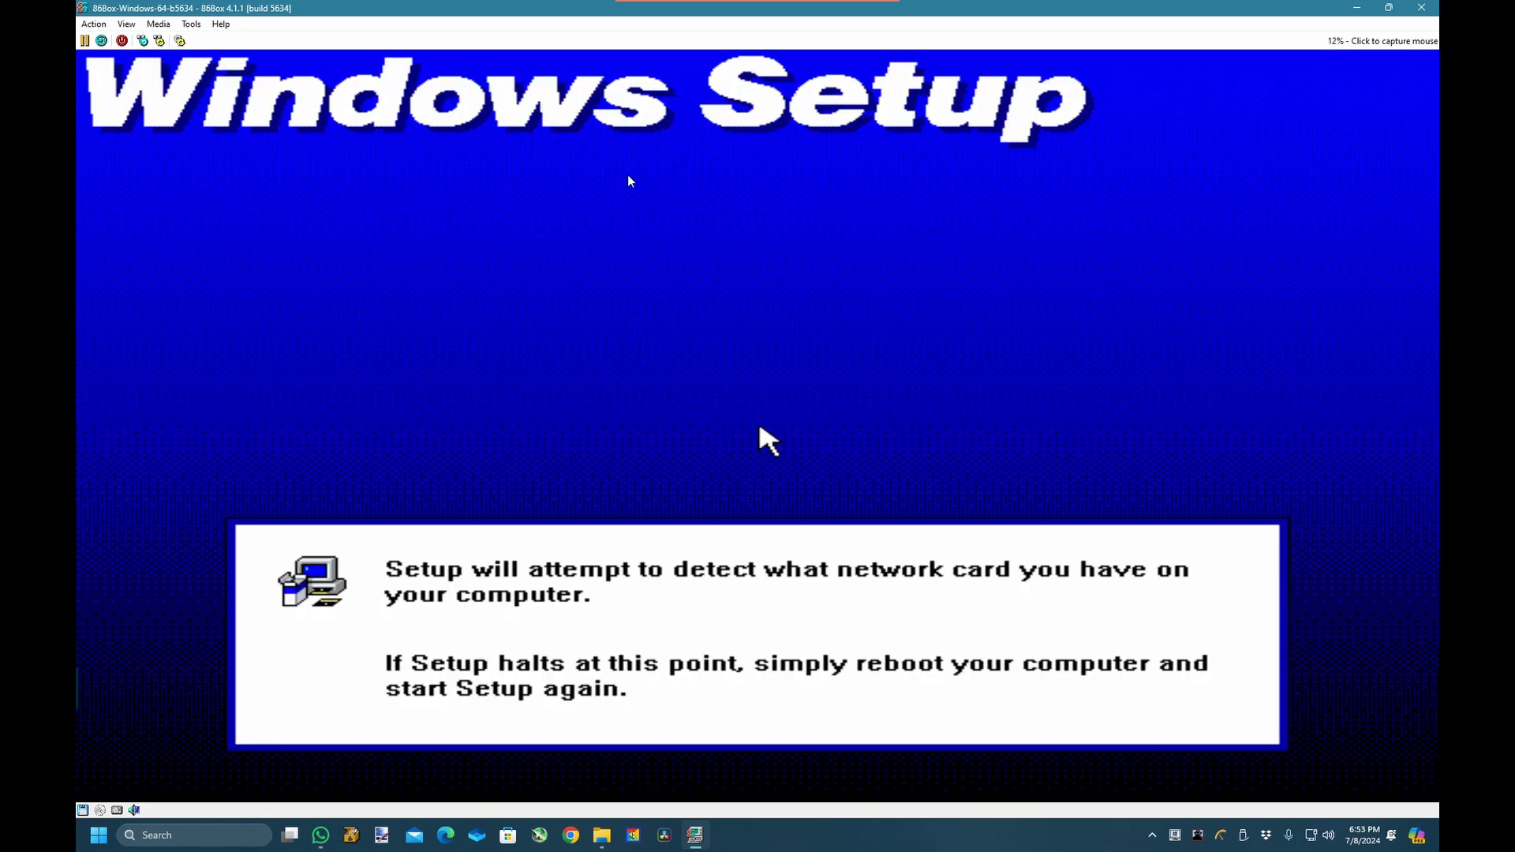
# Enter the user's full name, leave the company and product number blank, and confirm the registration details.
pyautogui.click(760, 427)
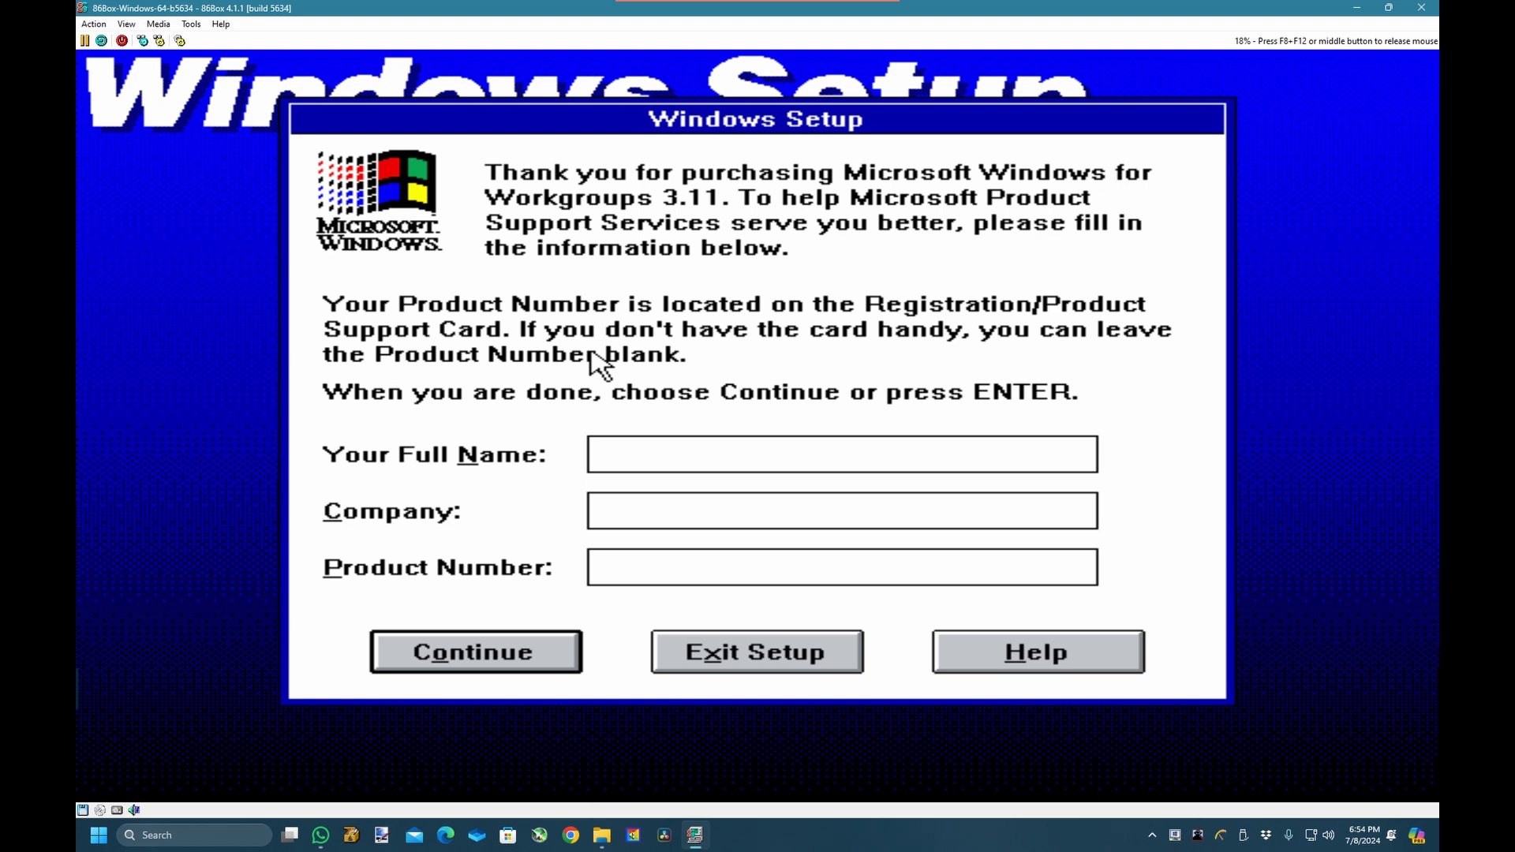
pyautogui.write('kcin')
pyautogui.click(442, 659)
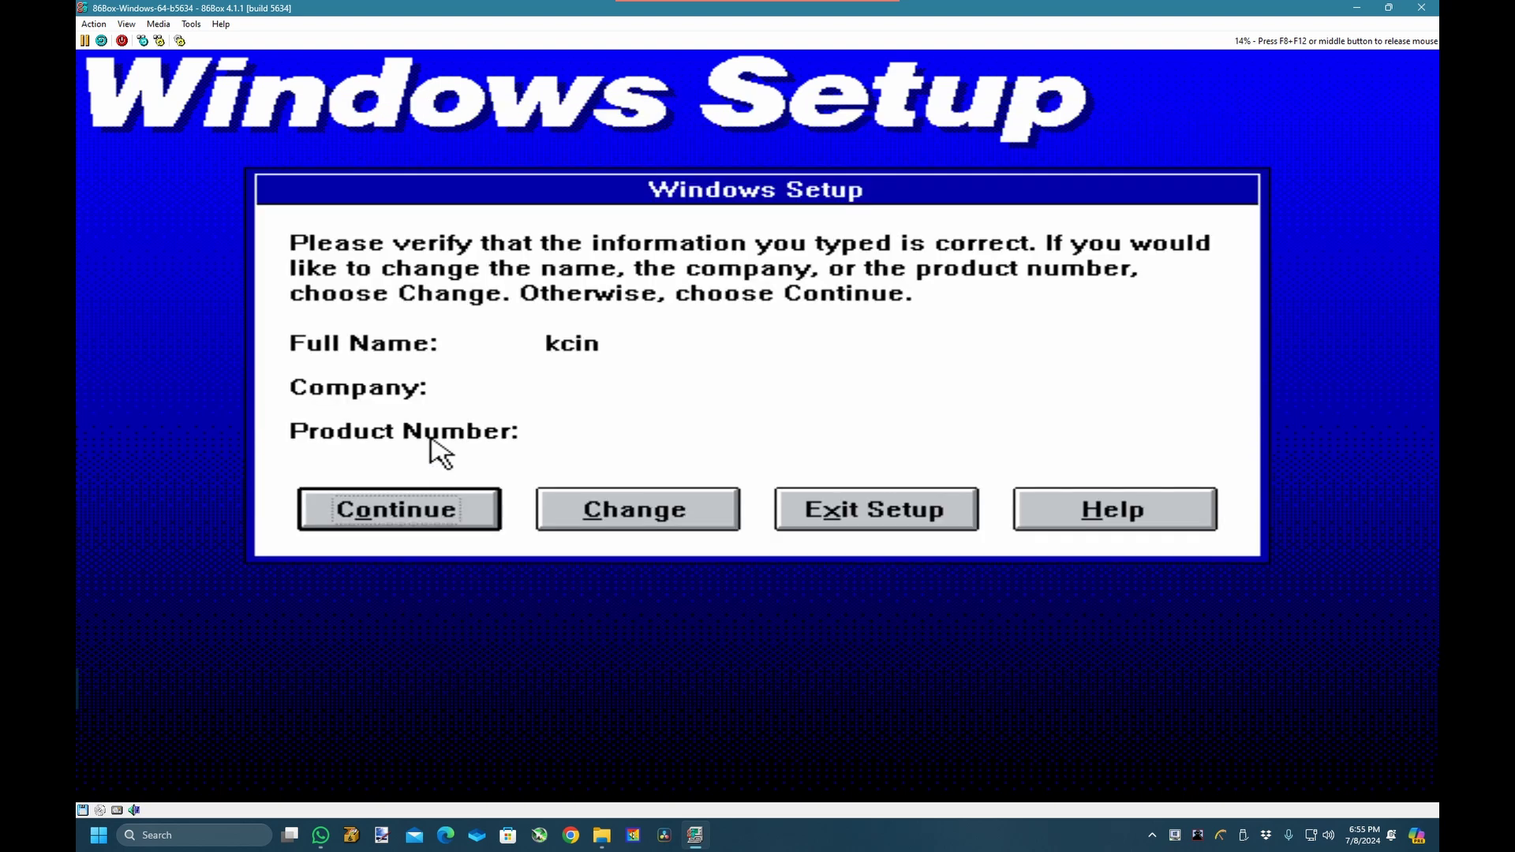
pyautogui.click(386, 521)
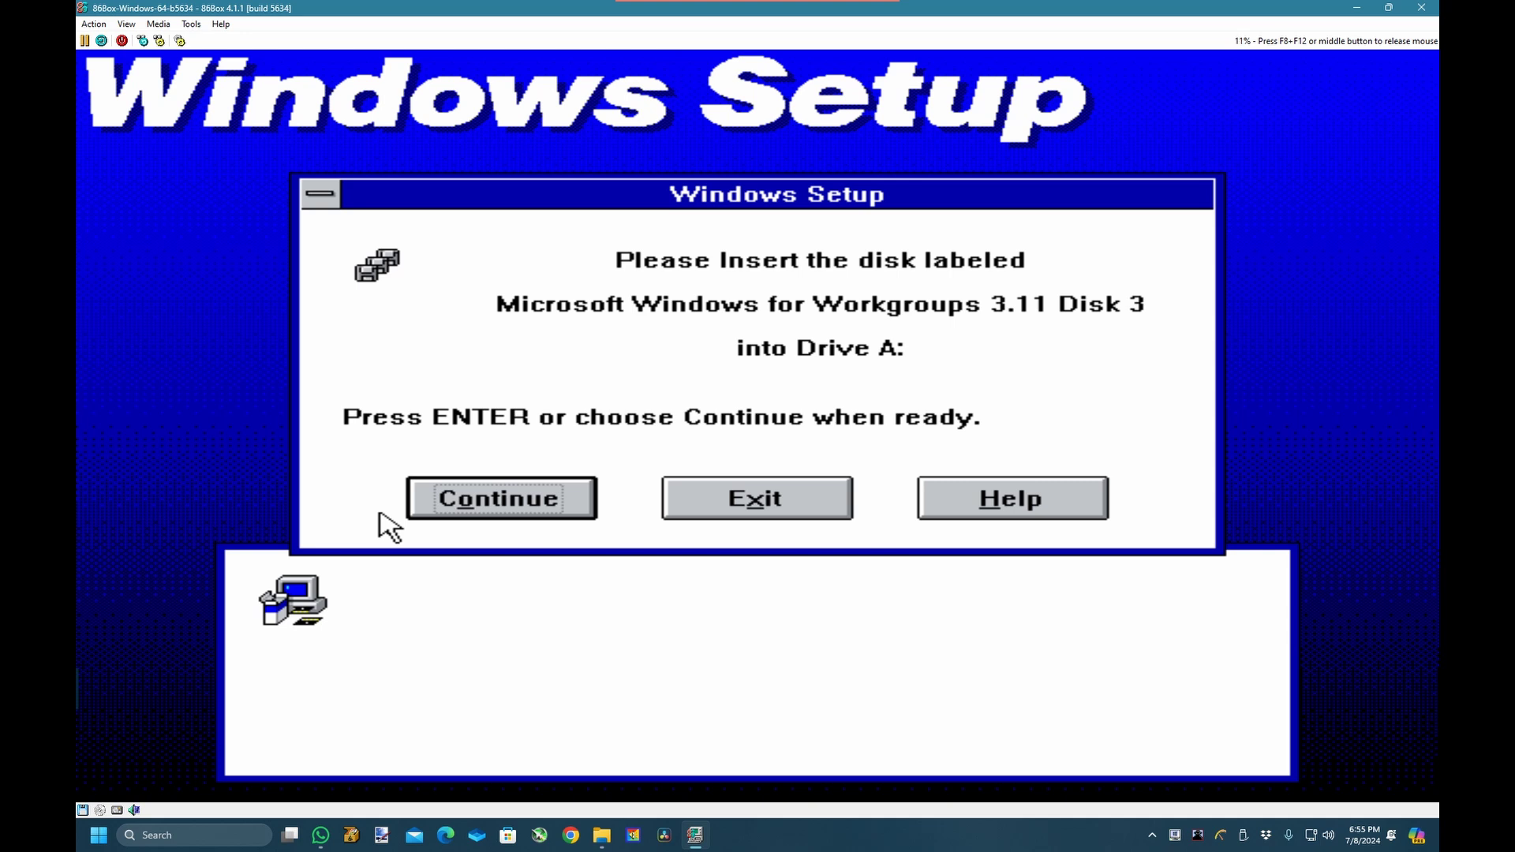
# Load the existing image Windows 3.11 - Disk 3.img into floppy drive A and continue Setup.
pyautogui.hotkey('F8', 'F12')
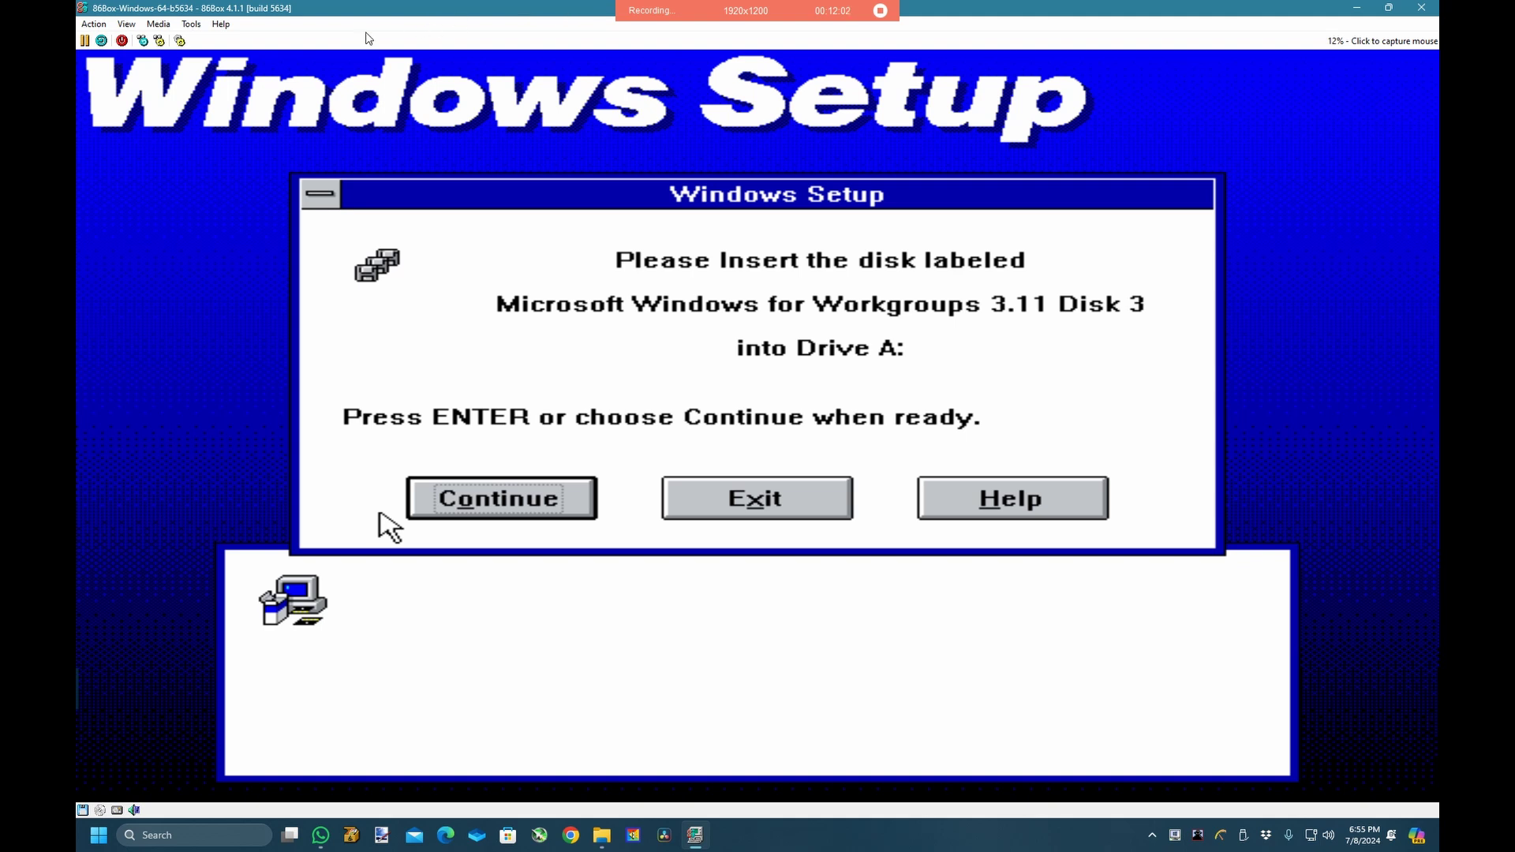
pyautogui.click(170, 25)
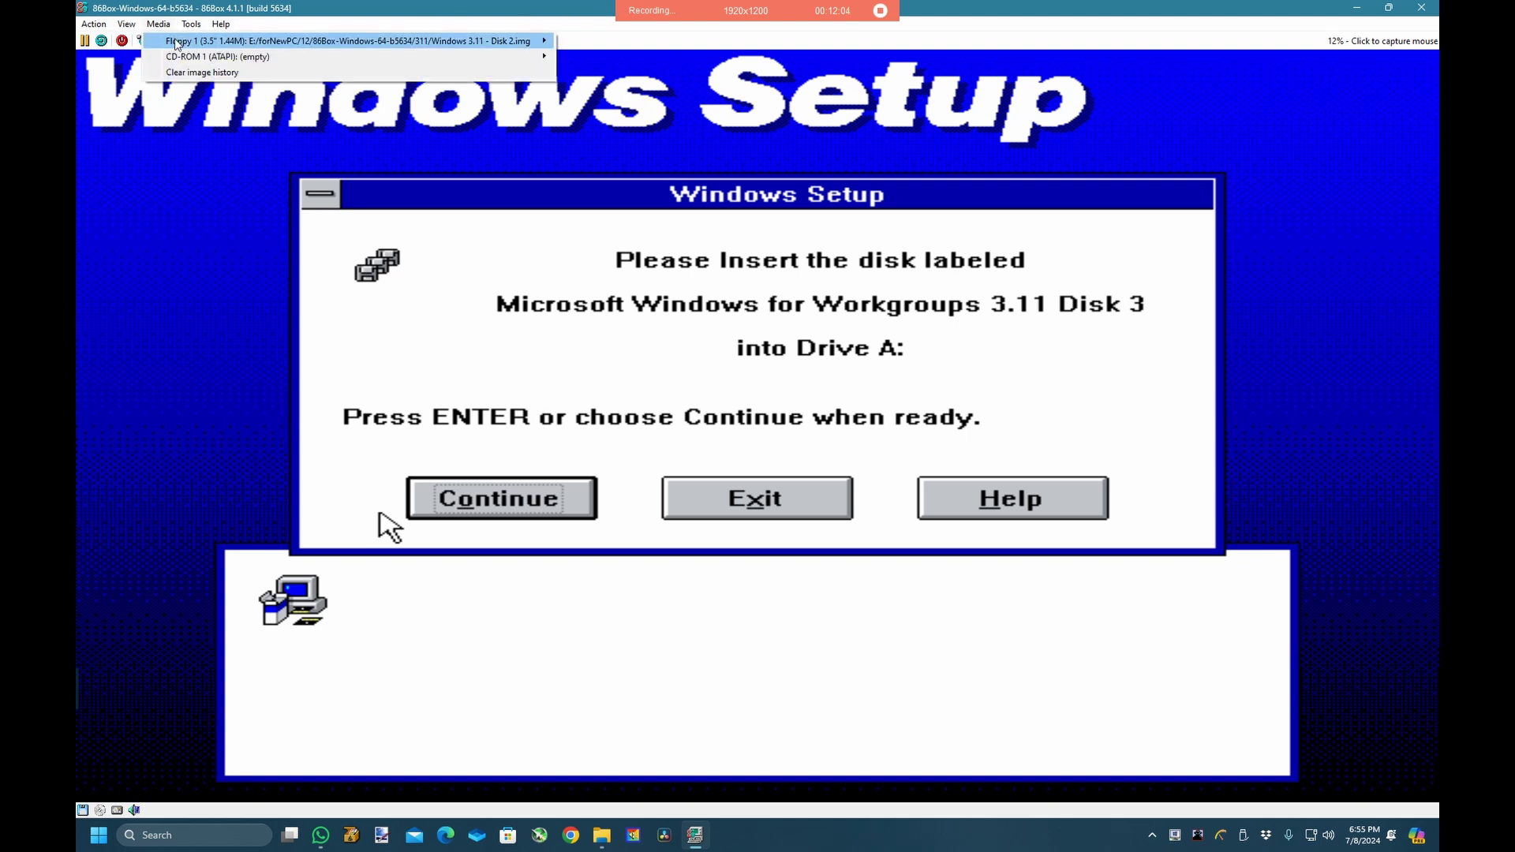
pyautogui.moveTo(392, 41)
pyautogui.click(648, 58)
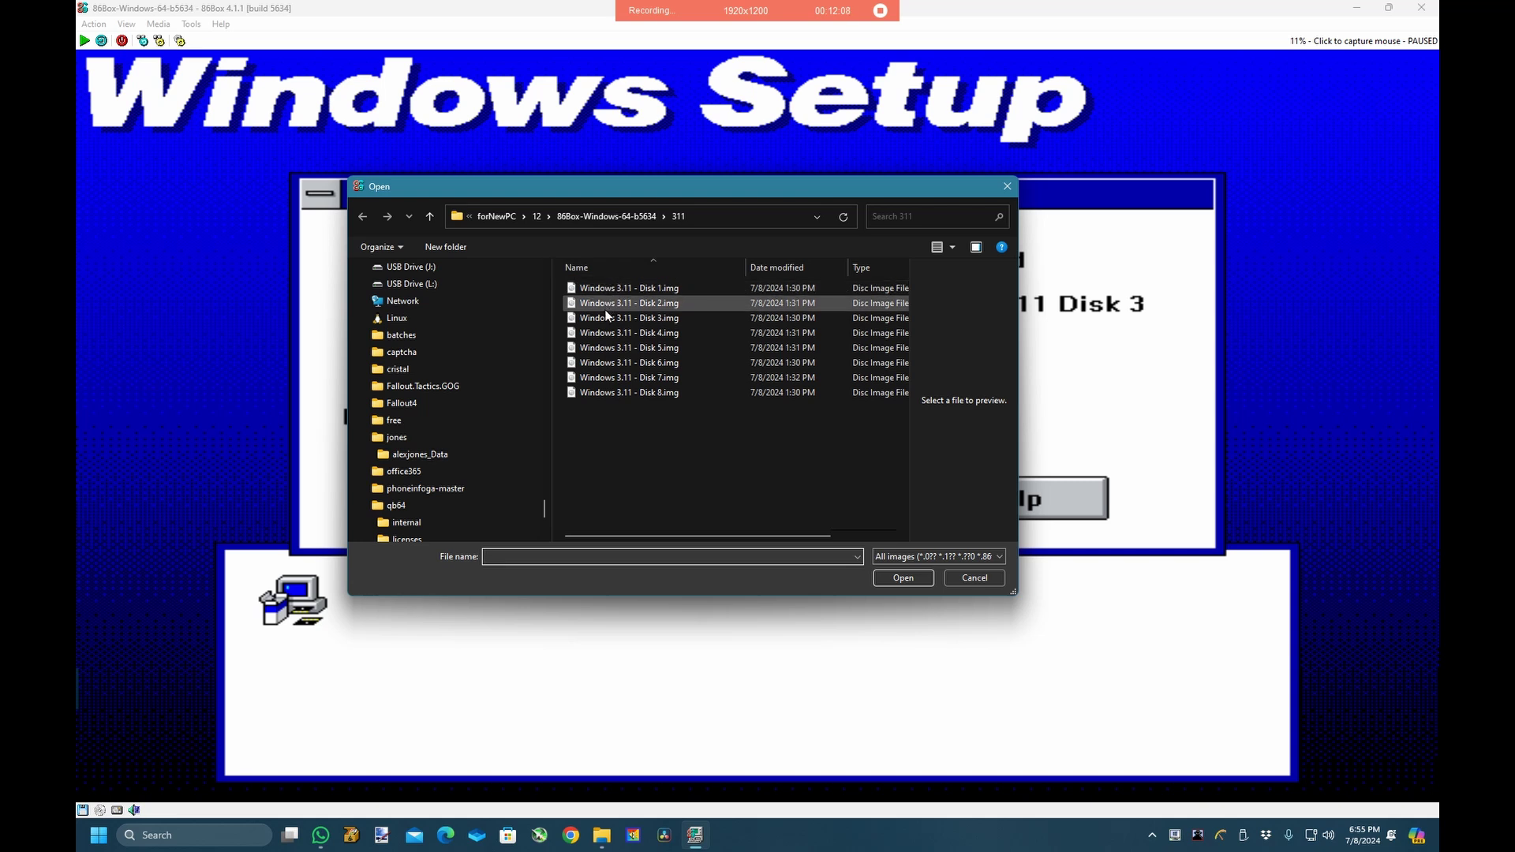
pyautogui.doubleClick(604, 311)
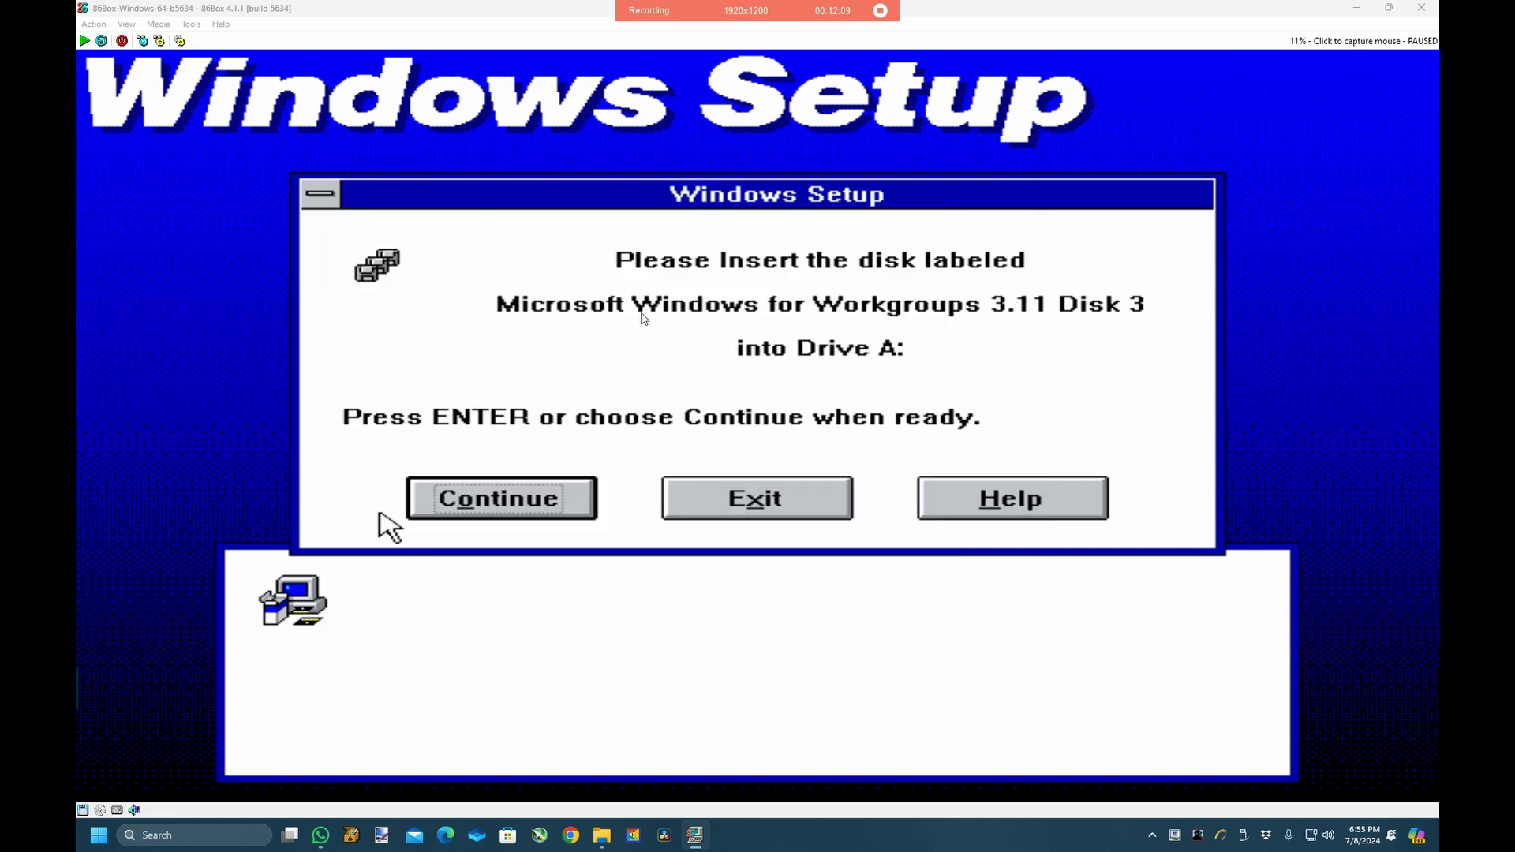
pyautogui.click(680, 336)
pyautogui.press('Return')
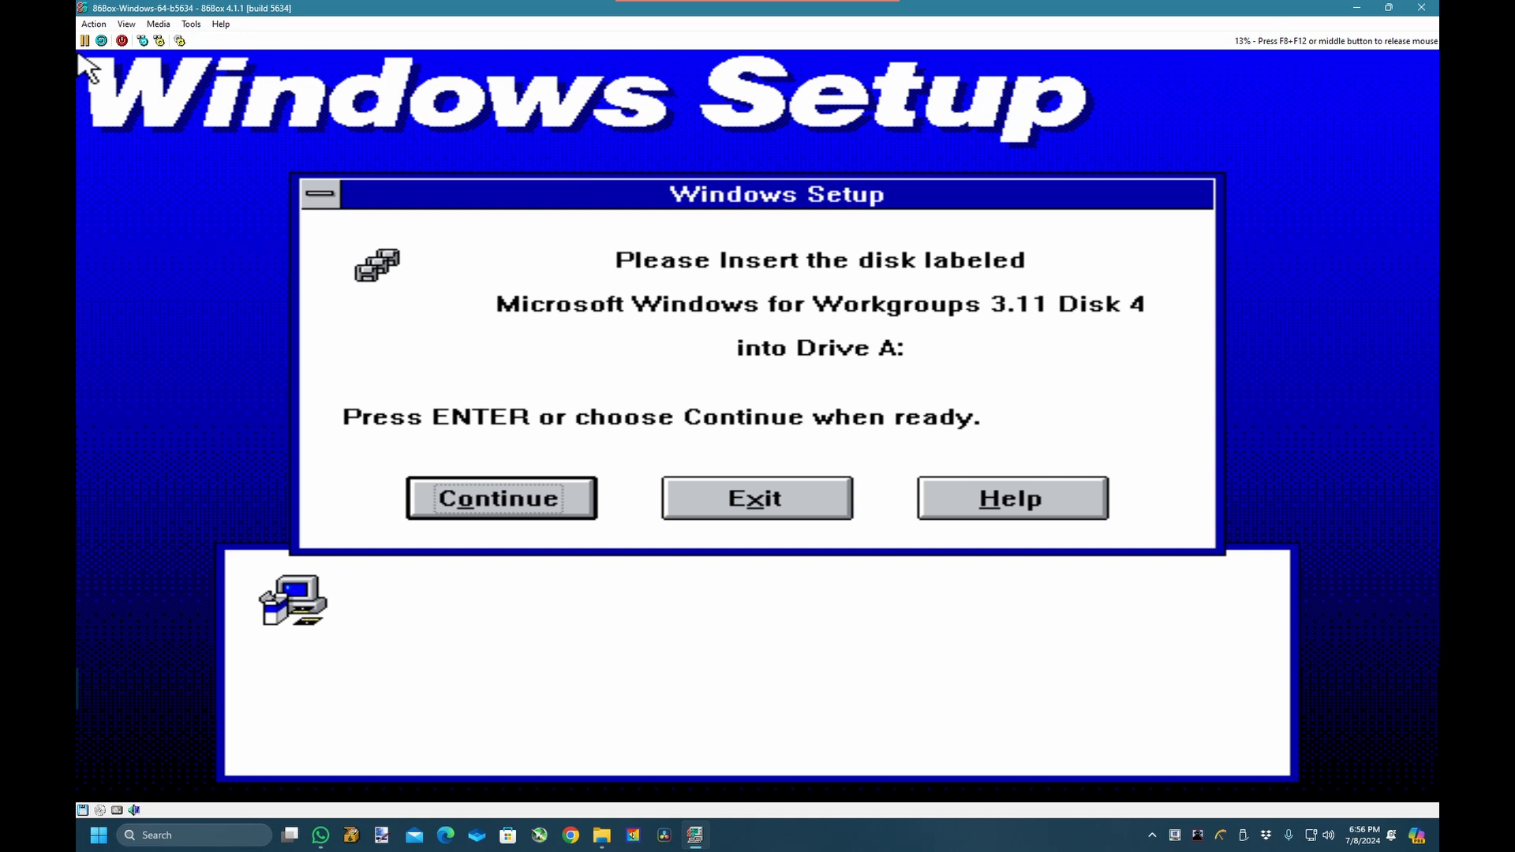
# Load Windows 3.11 - Disk 4.img into floppy drive A as a write-protected image and continue Setup.
pyautogui.hotkey('F8', 'F12')
pyautogui.click(160, 24)
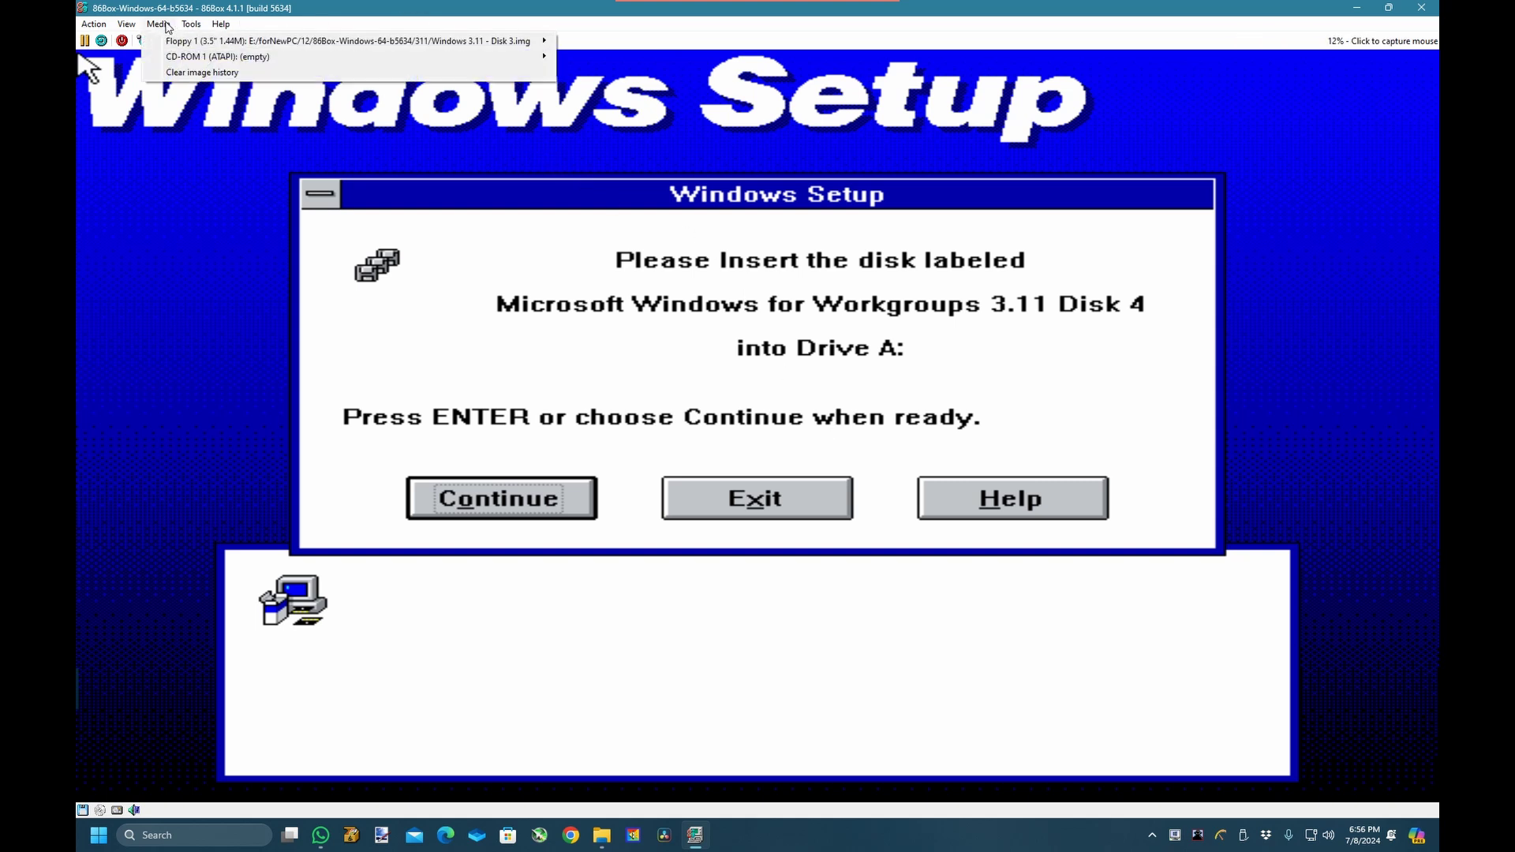
pyautogui.moveTo(502, 48)
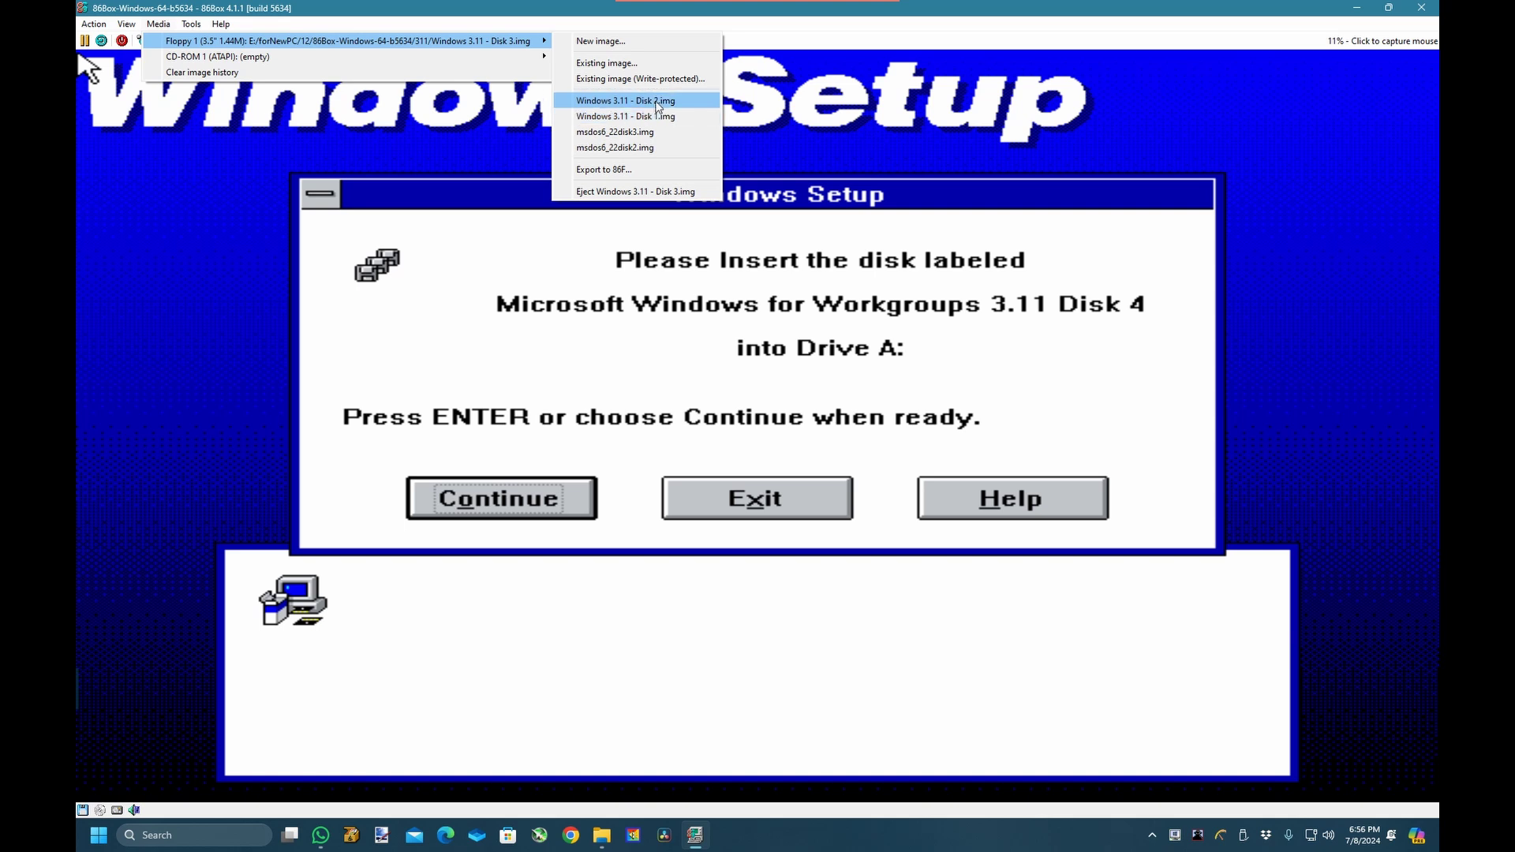
pyautogui.click(643, 79)
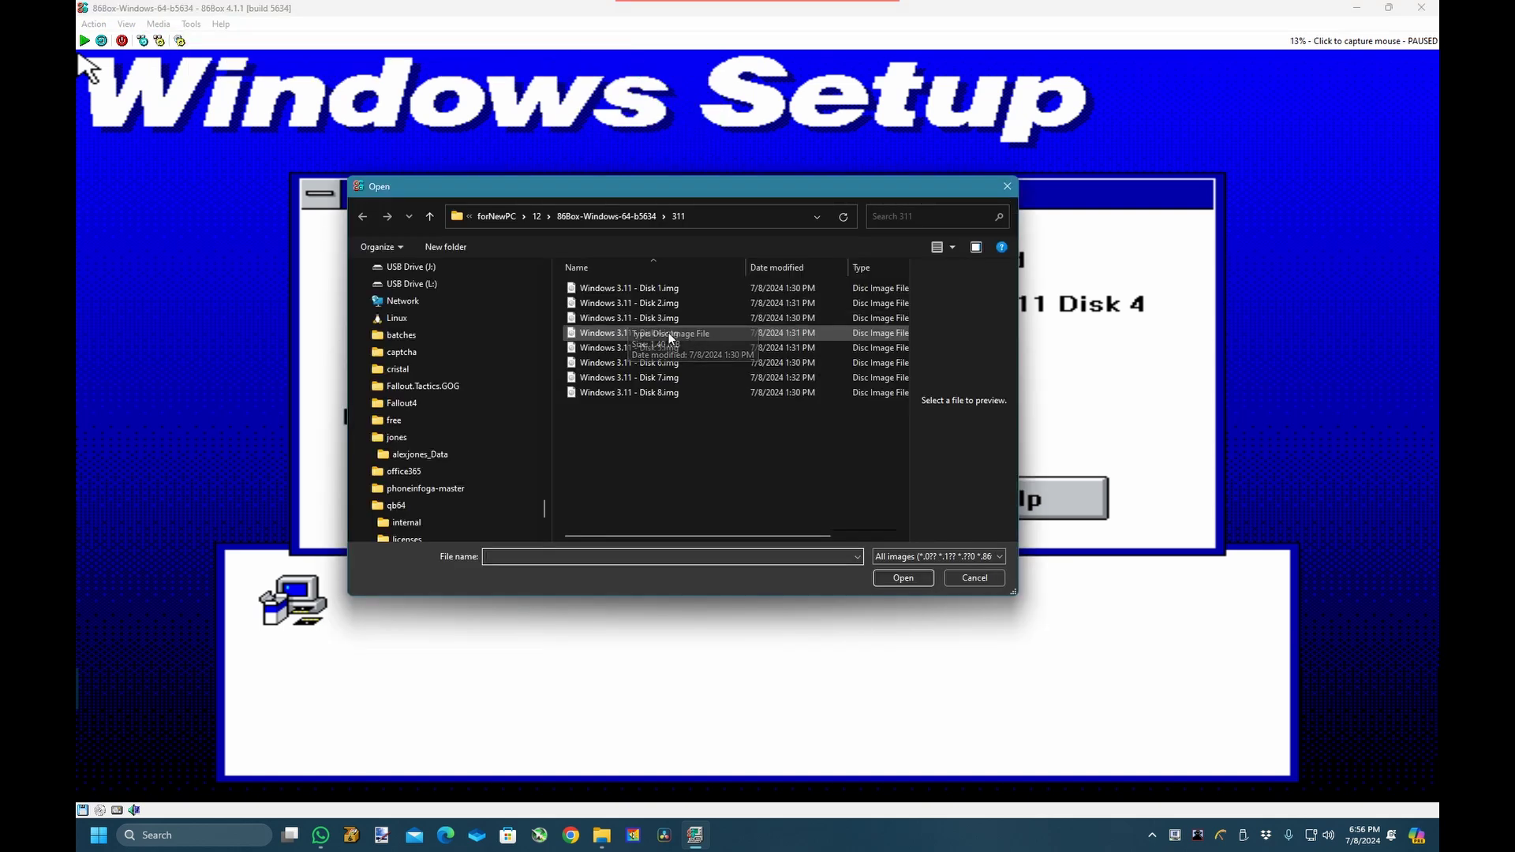
pyautogui.doubleClick(680, 335)
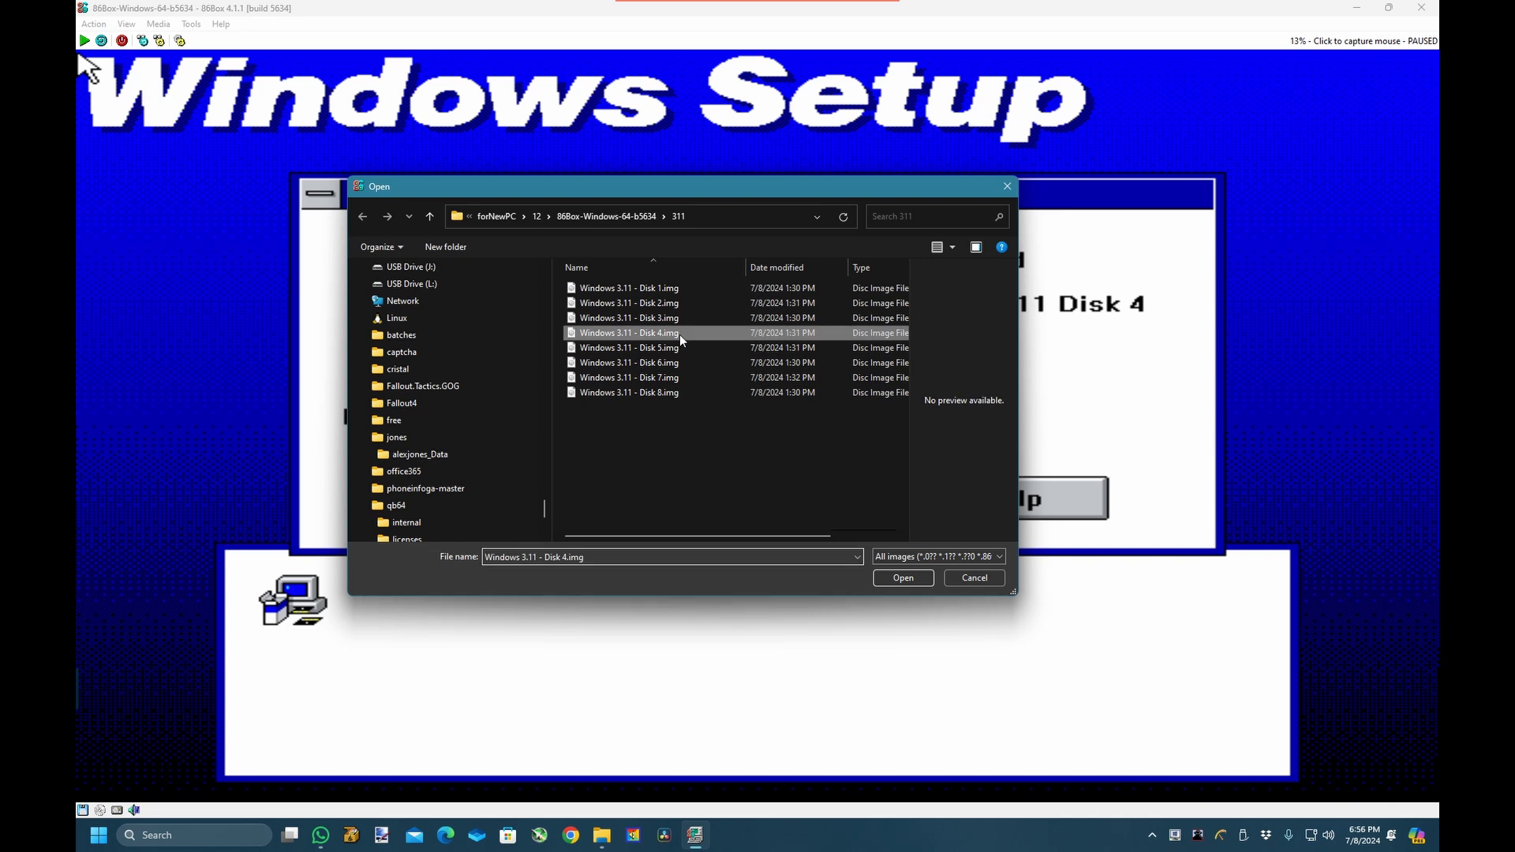
pyautogui.click(762, 353)
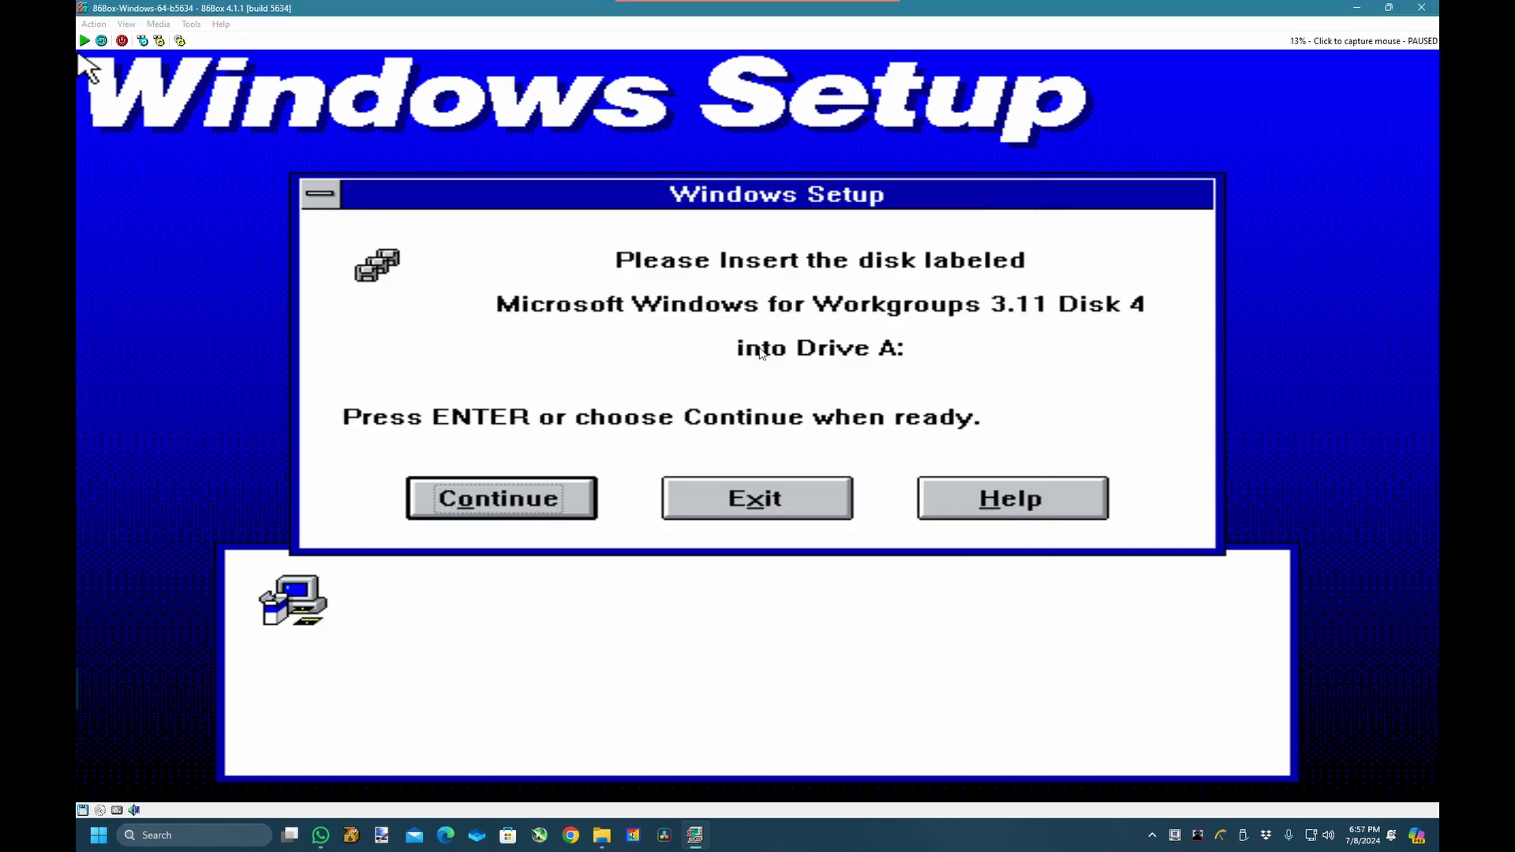
pyautogui.press('Return')
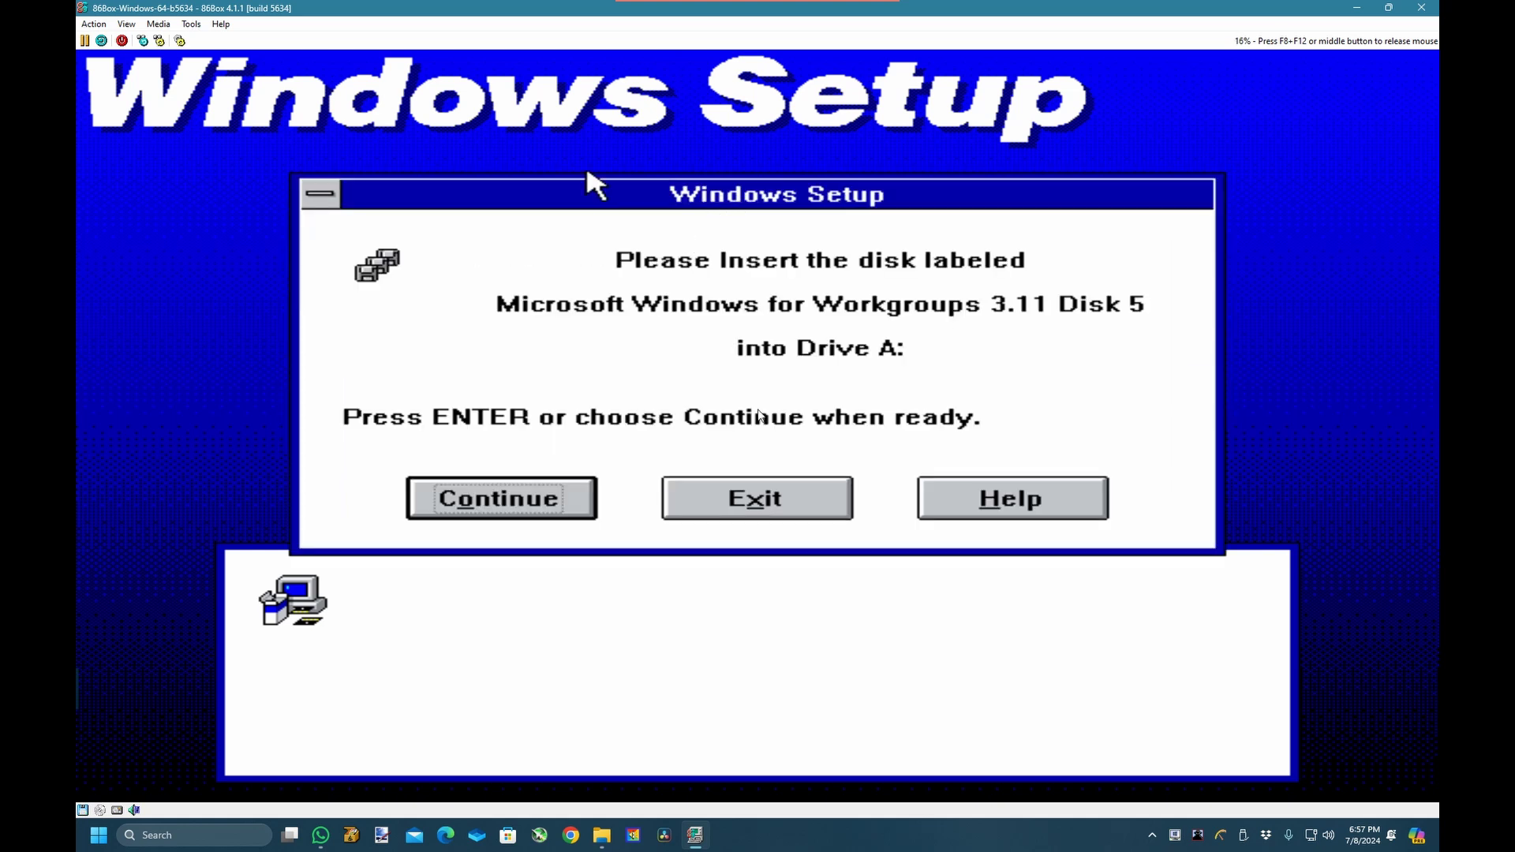
# Try to continue Setup at the Disk 5 request with Windows 3.11 - Disk 6.img in floppy drive A.
pyautogui.hotkey('F8', 'F12')
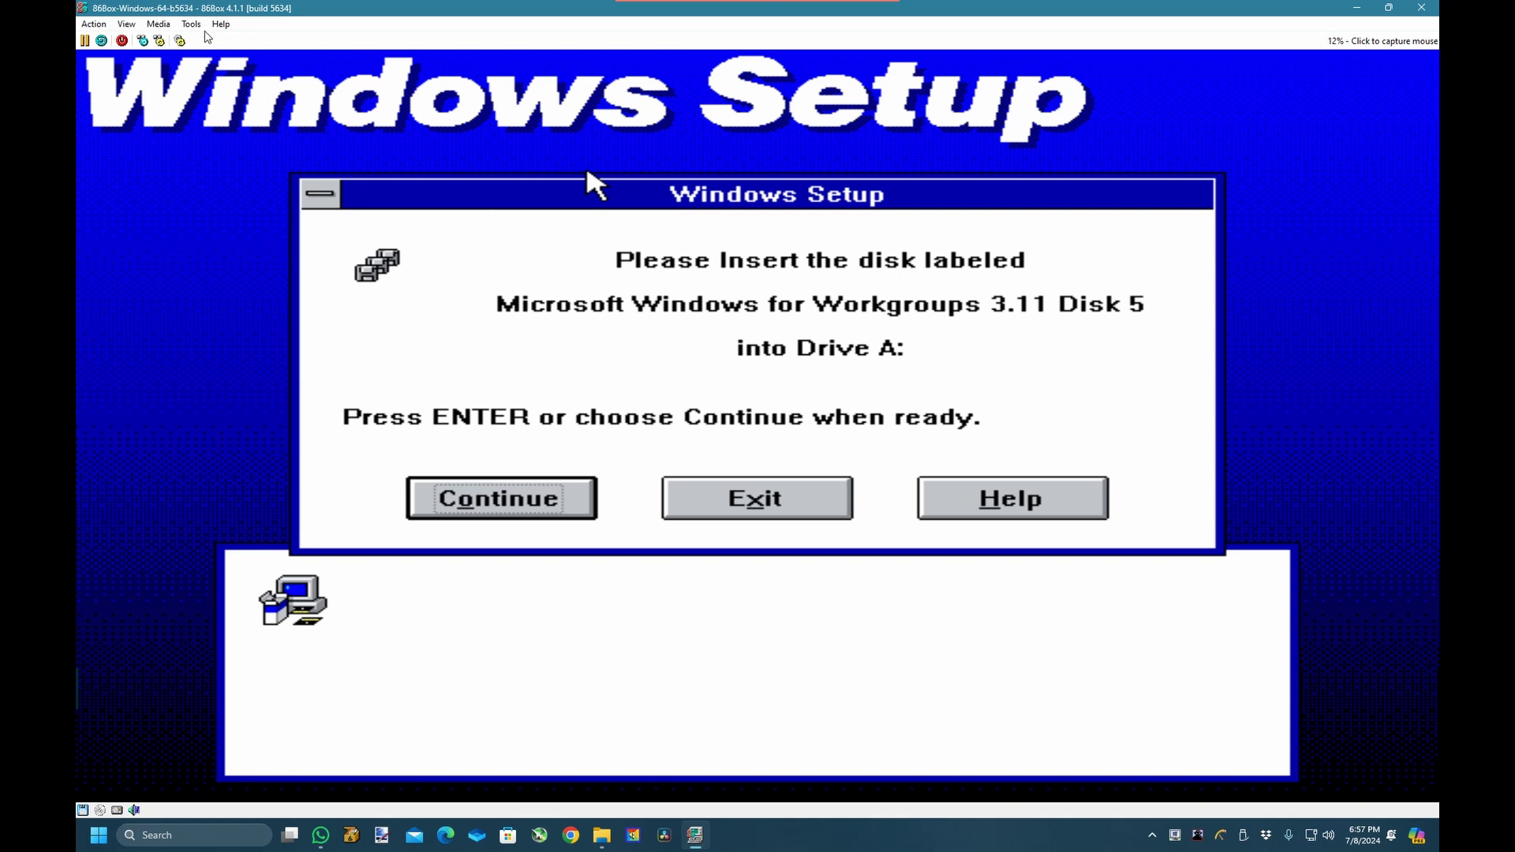
pyautogui.click(159, 25)
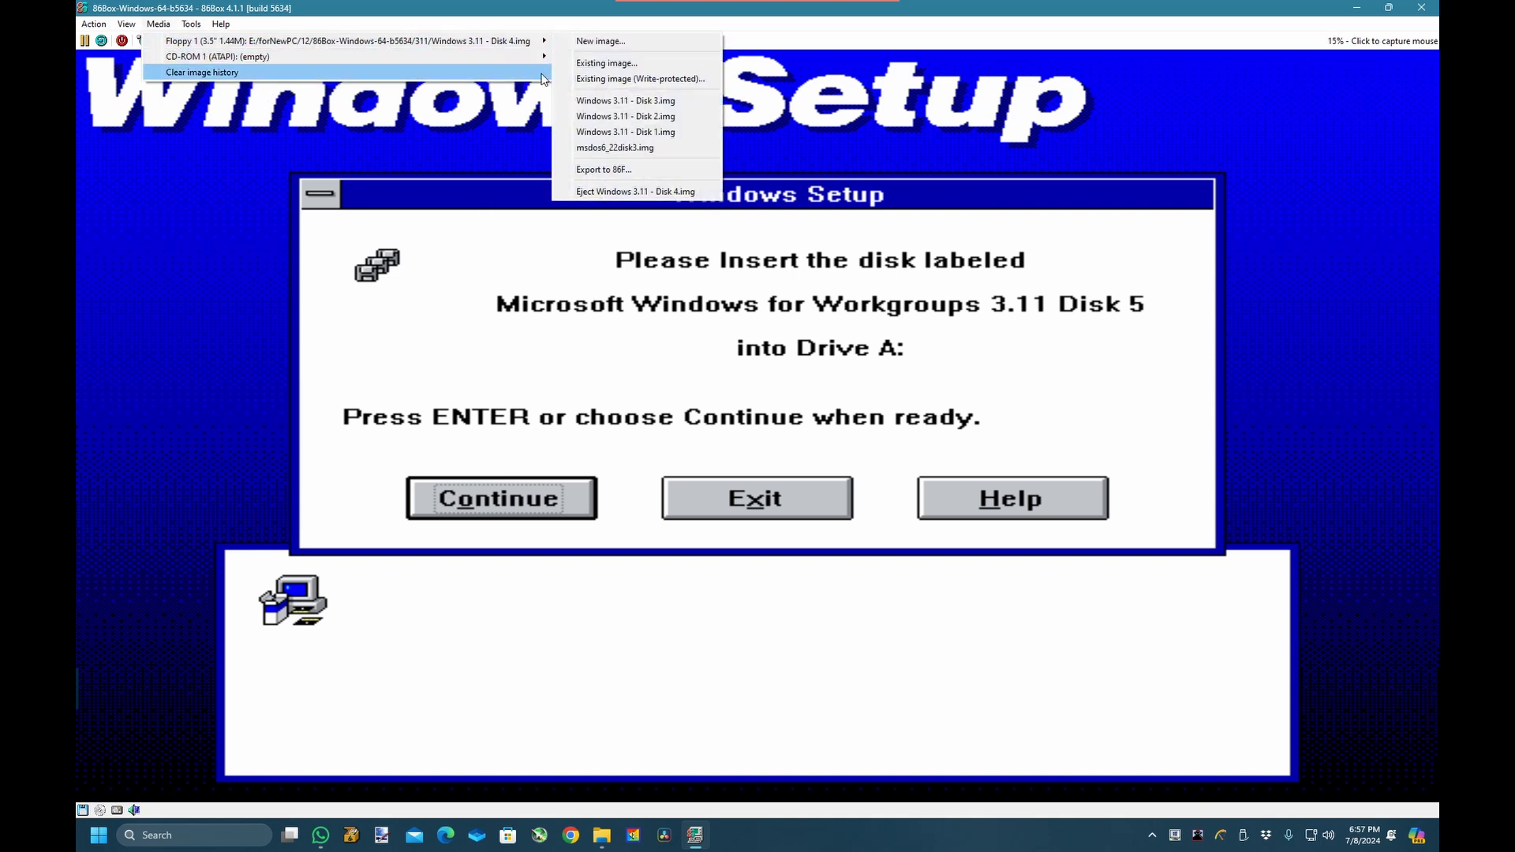
pyautogui.moveTo(519, 41)
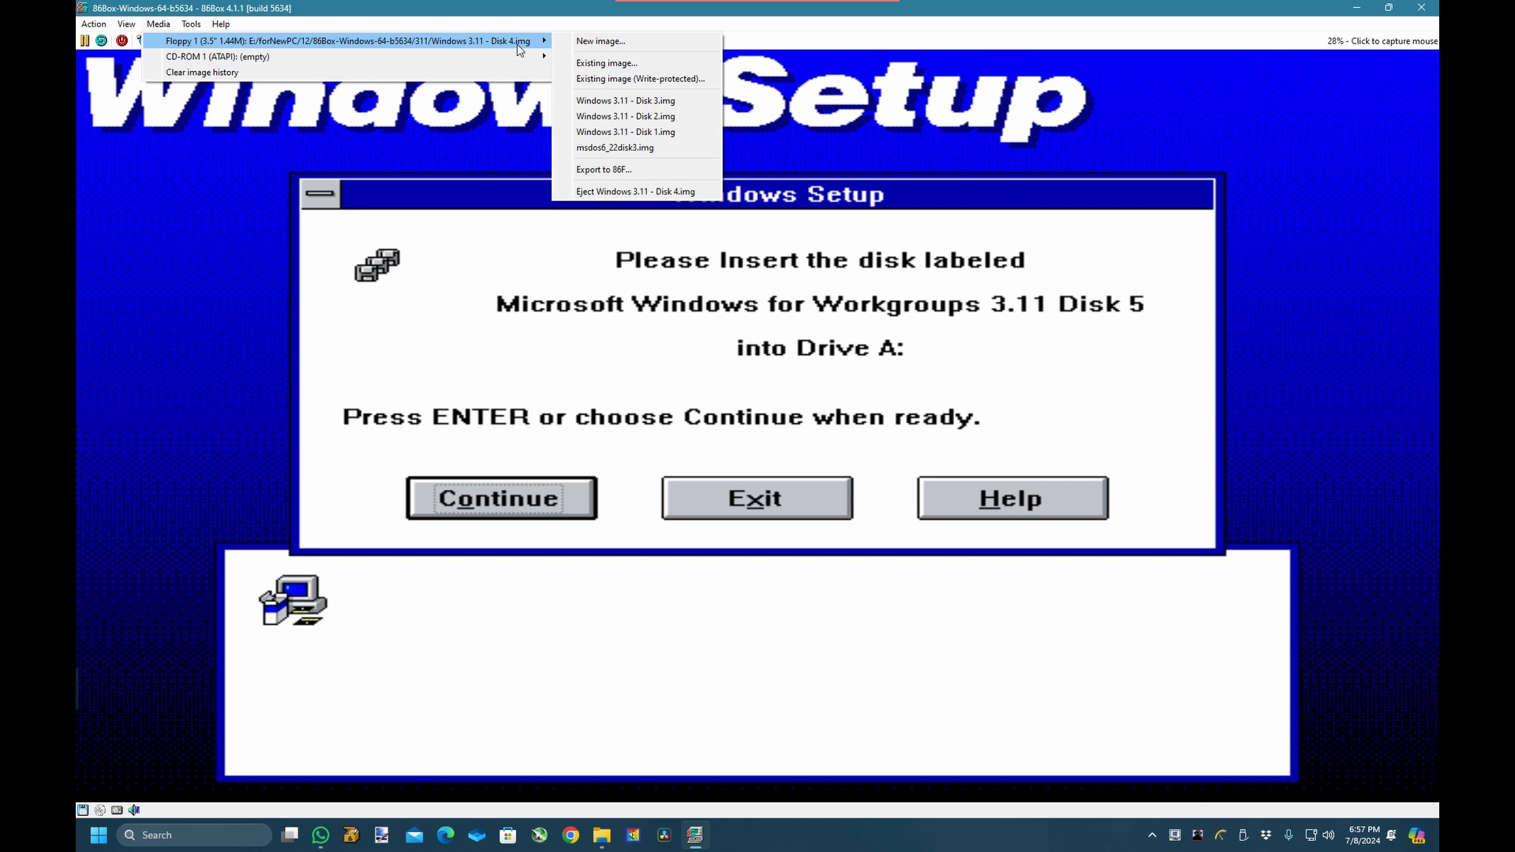
pyautogui.click(617, 63)
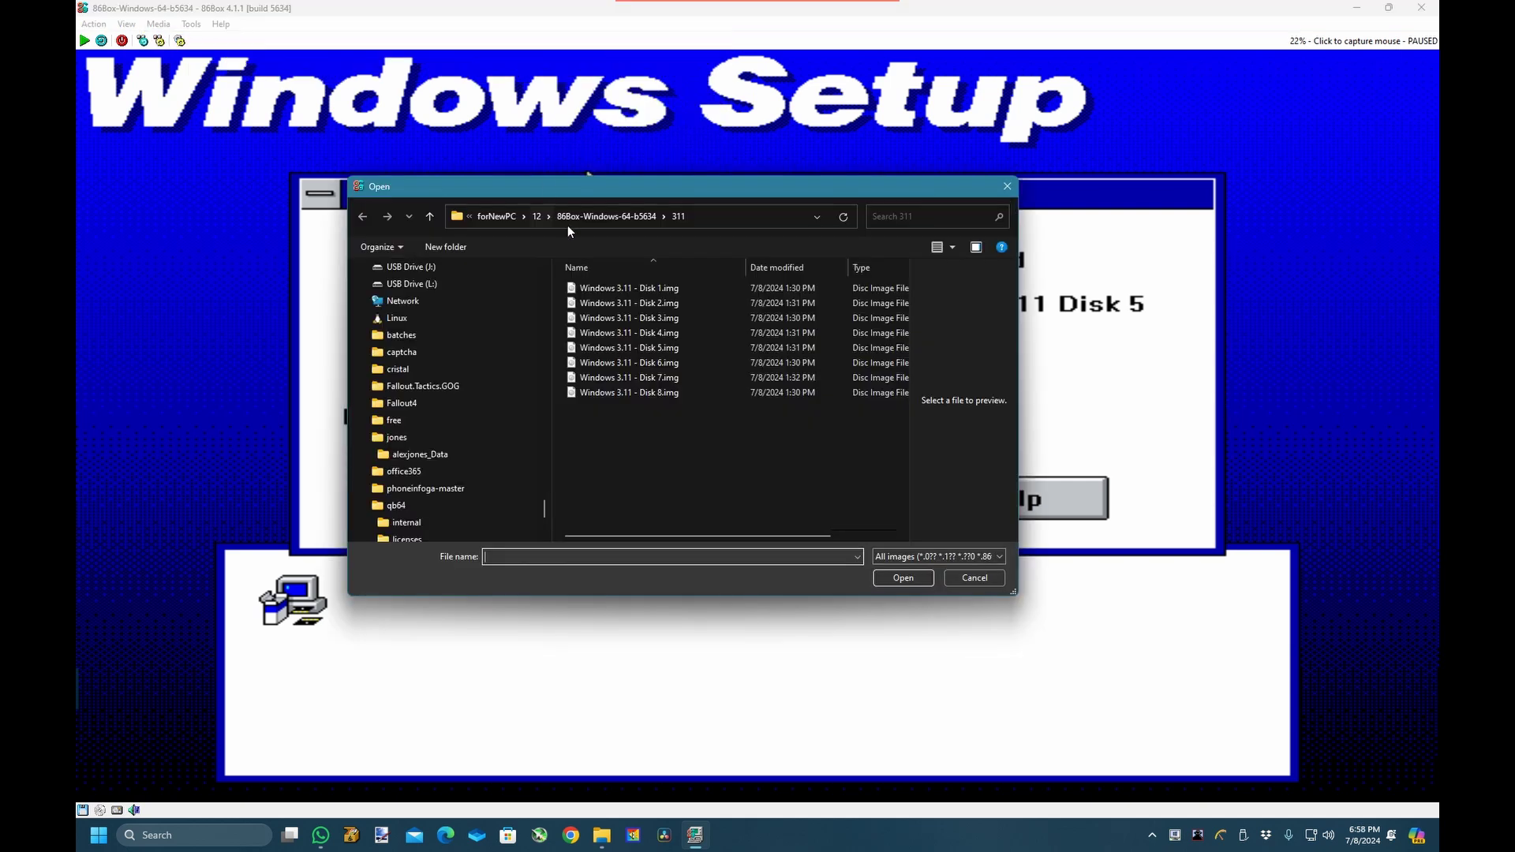
pyautogui.doubleClick(625, 362)
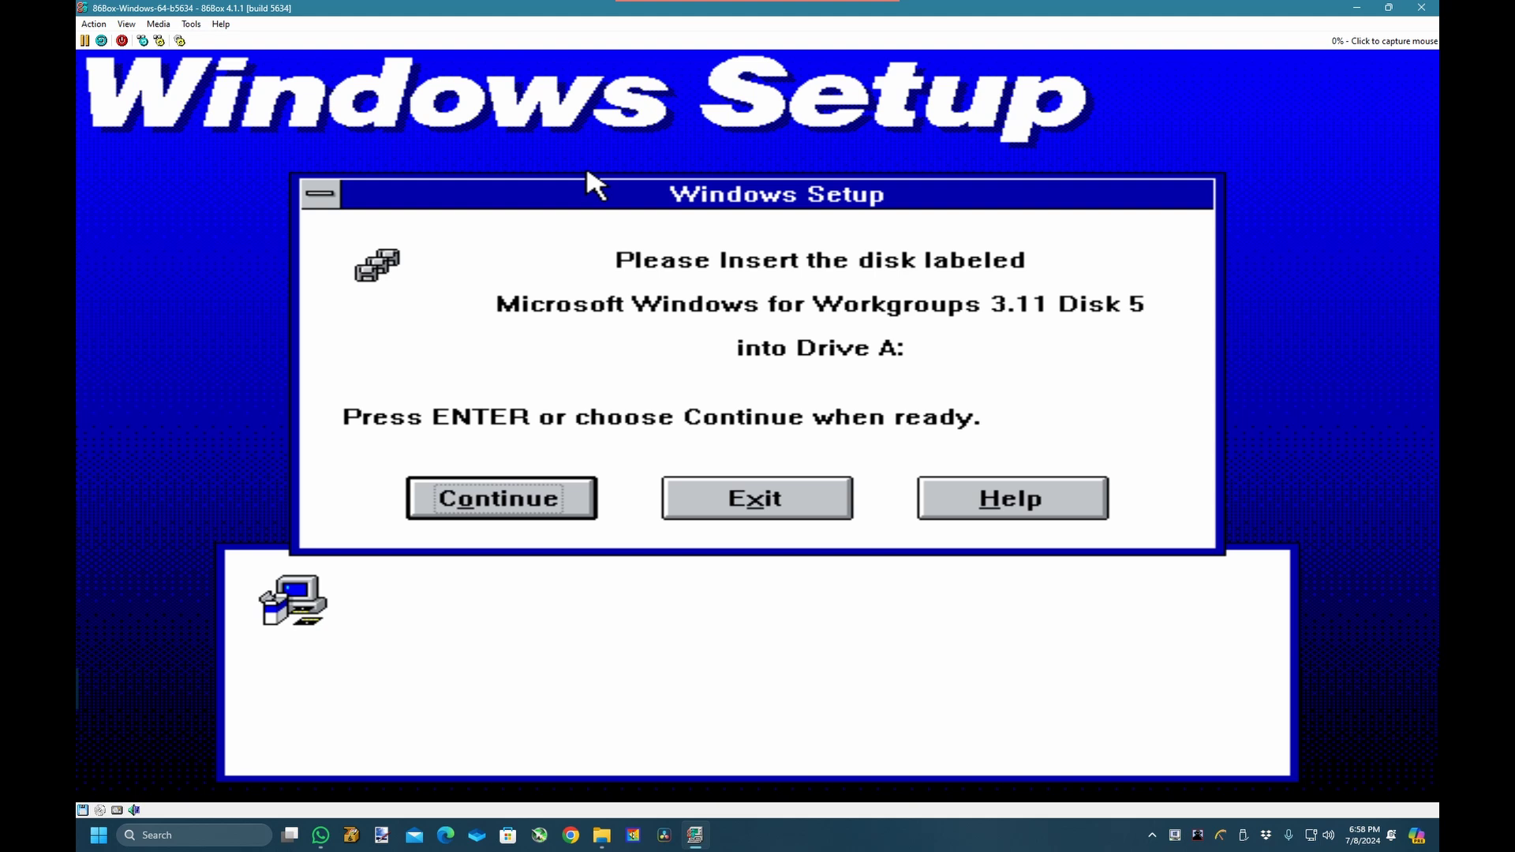
pyautogui.click(587, 171)
pyautogui.press('Return')
# Replace the floppy image in drive A with Windows 3.11 - Disk 5.img and continue Setup.
pyautogui.hotkey('F8', 'F12')
pyautogui.click(159, 24)
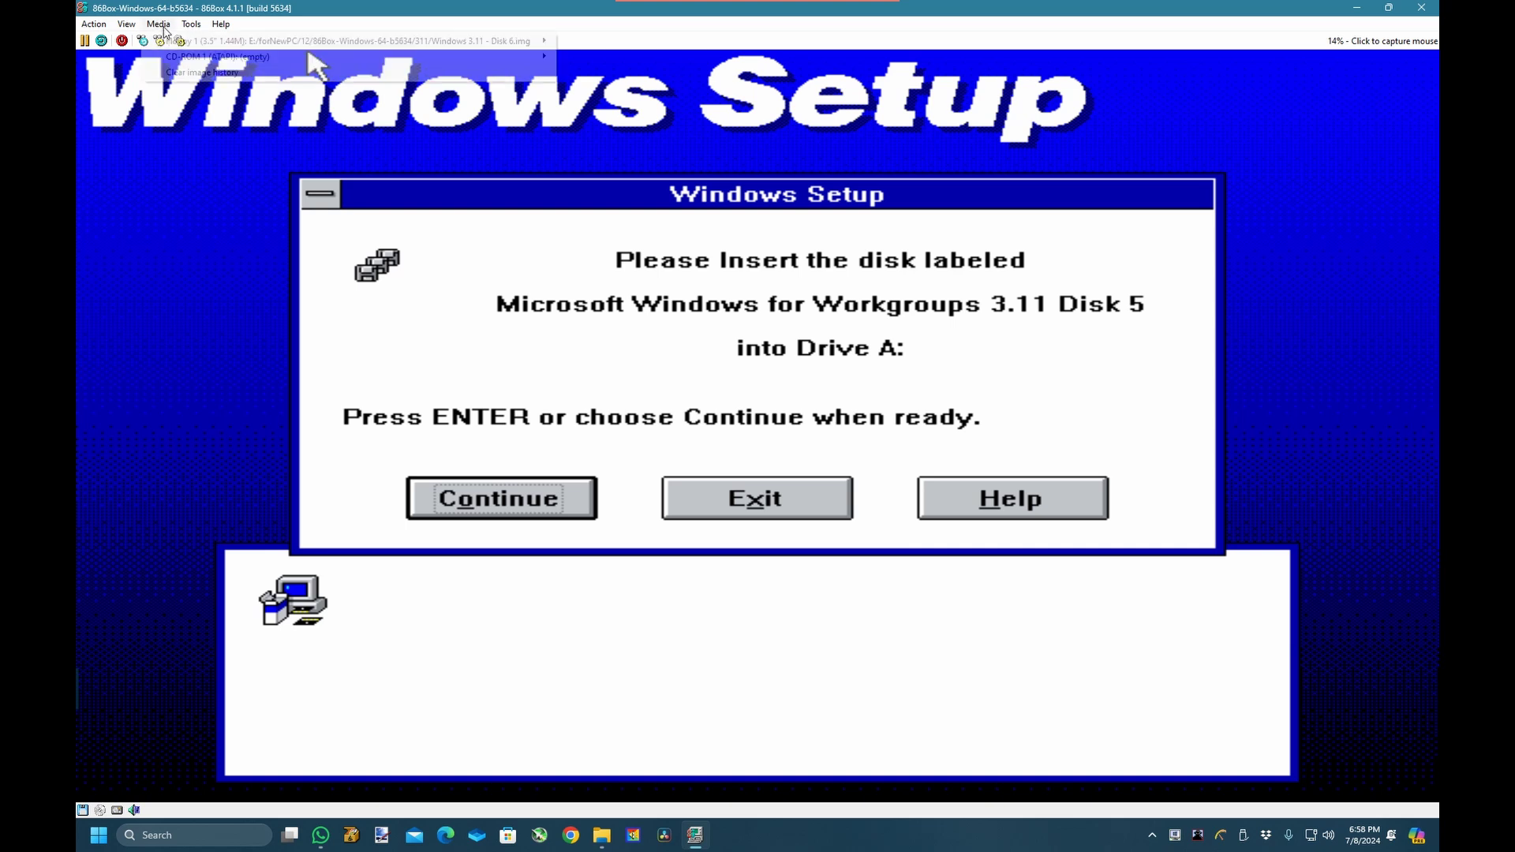
pyautogui.moveTo(506, 40)
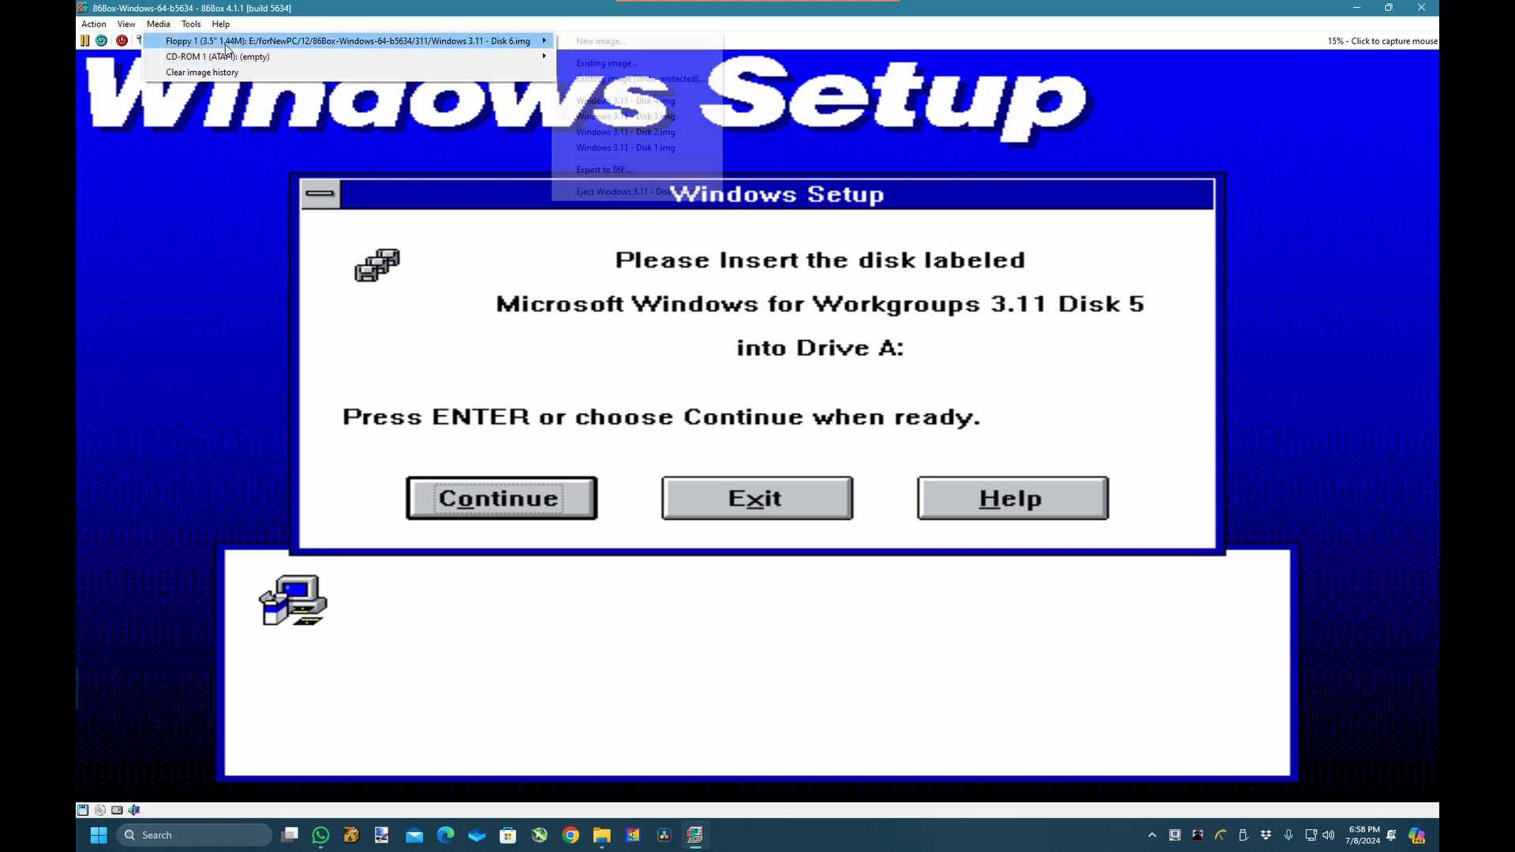
pyautogui.click(652, 63)
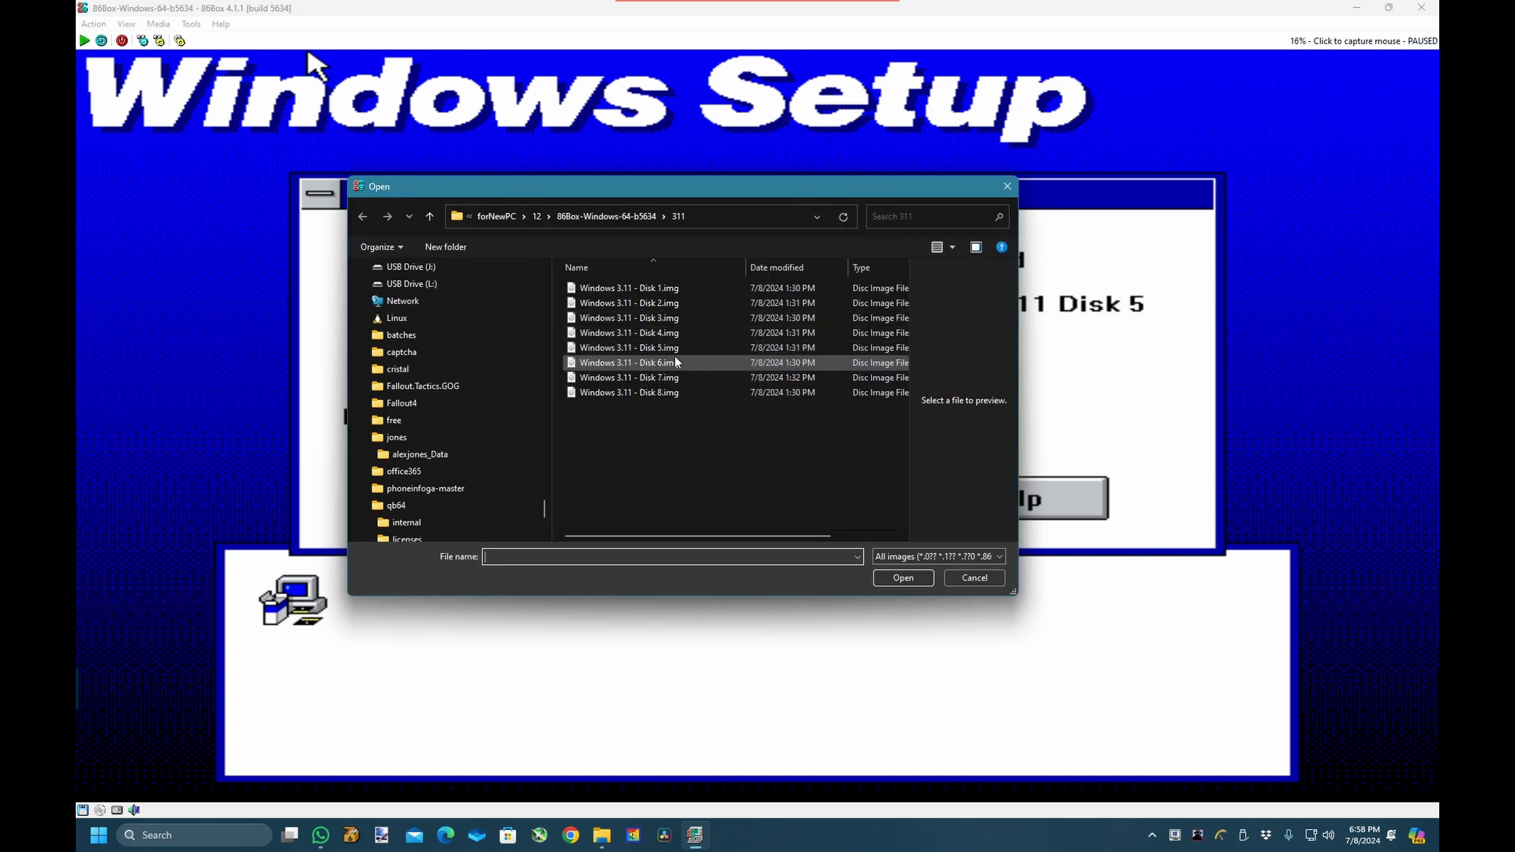
pyautogui.doubleClick(677, 357)
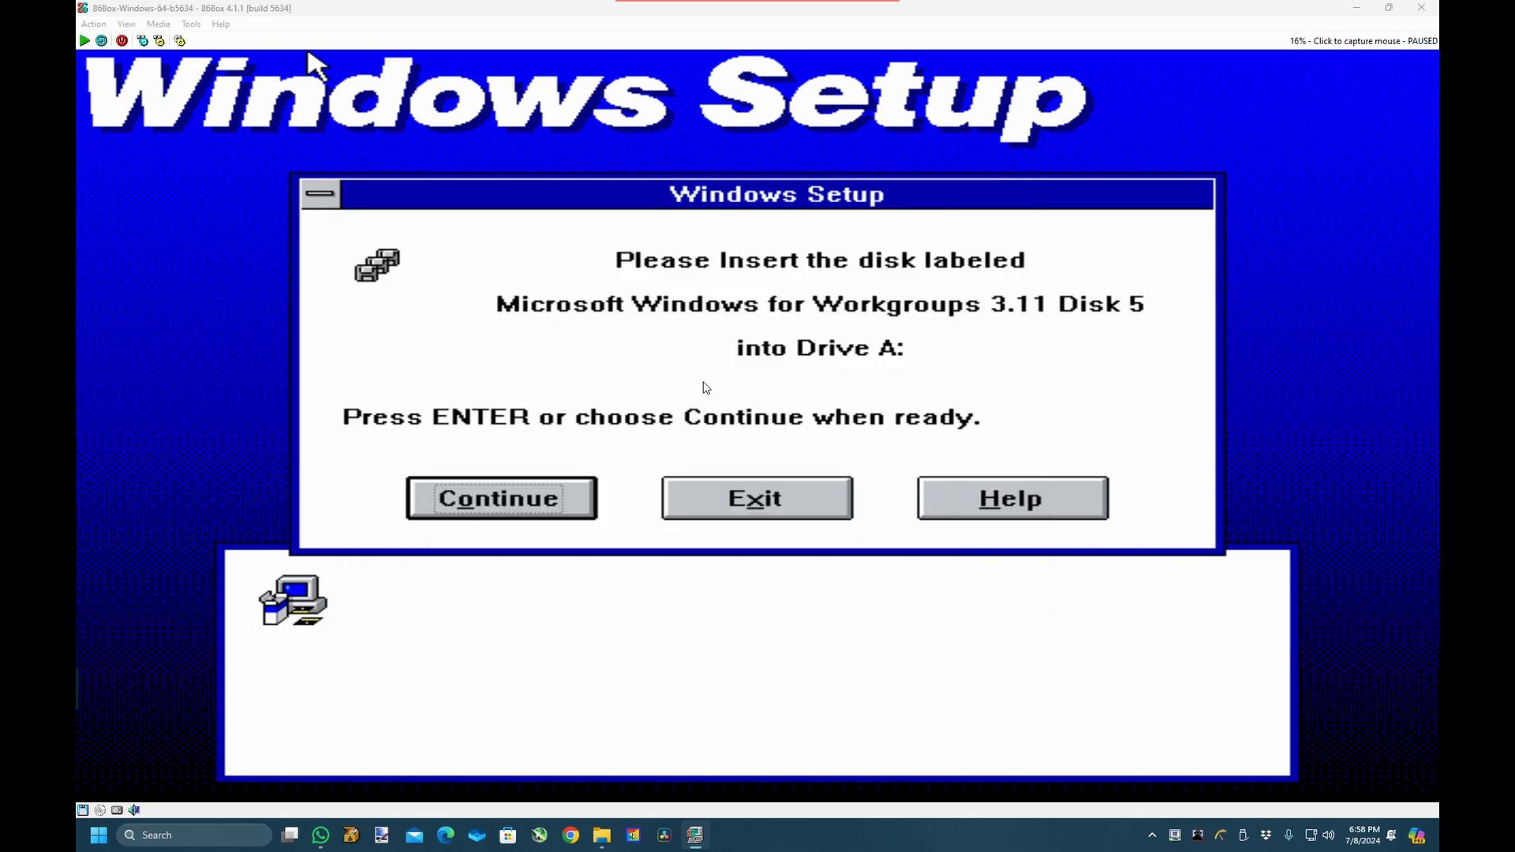
pyautogui.click(314, 63)
pyautogui.press('Return')
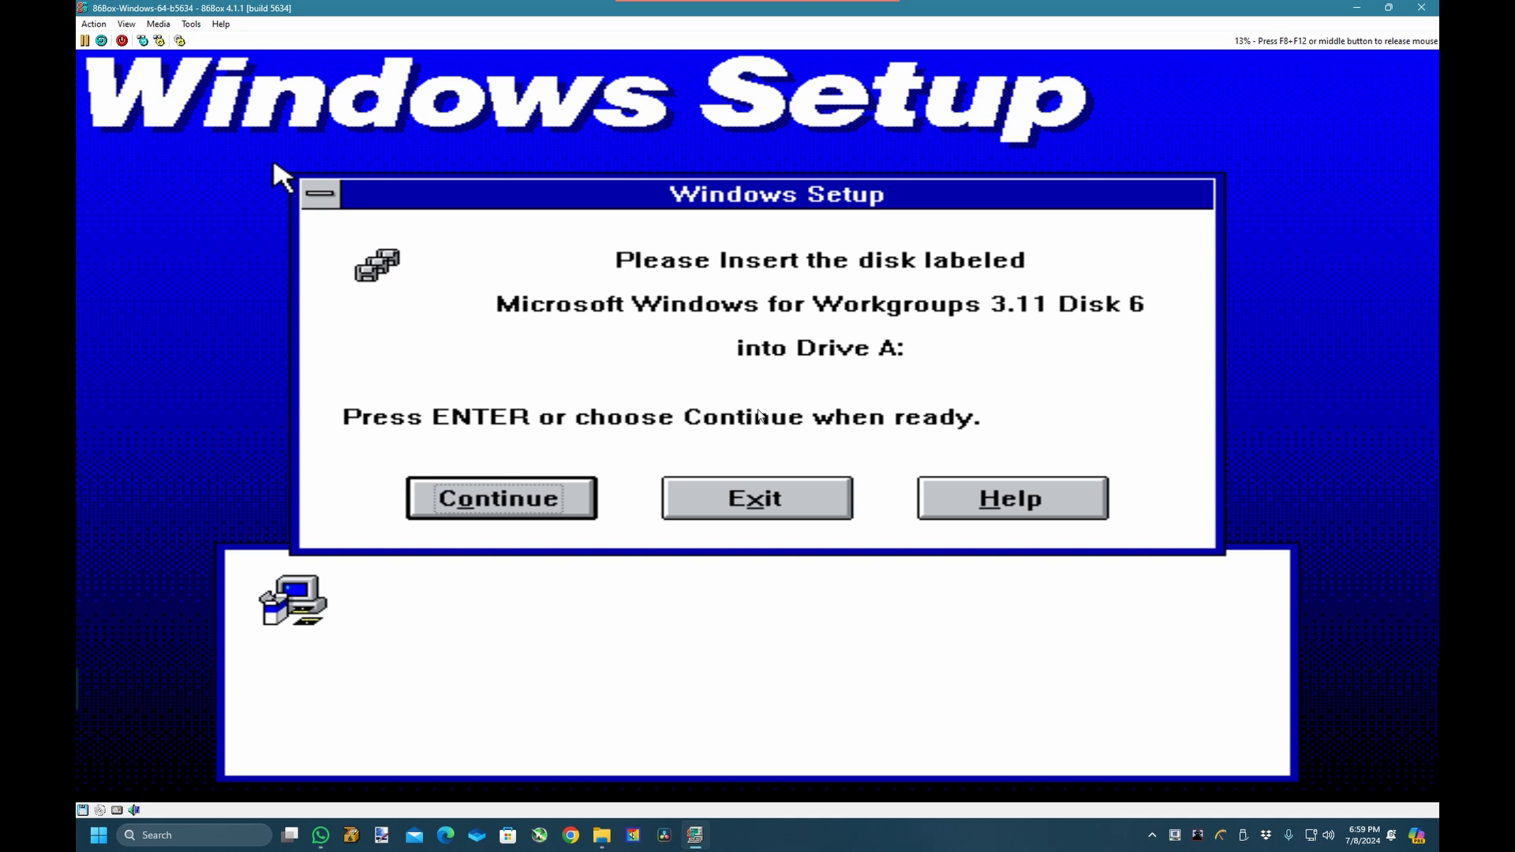
# Load the existing image Windows 3.11 - Disk 6.img into floppy drive A and continue Setup.
pyautogui.hotkey('F8', 'F12')
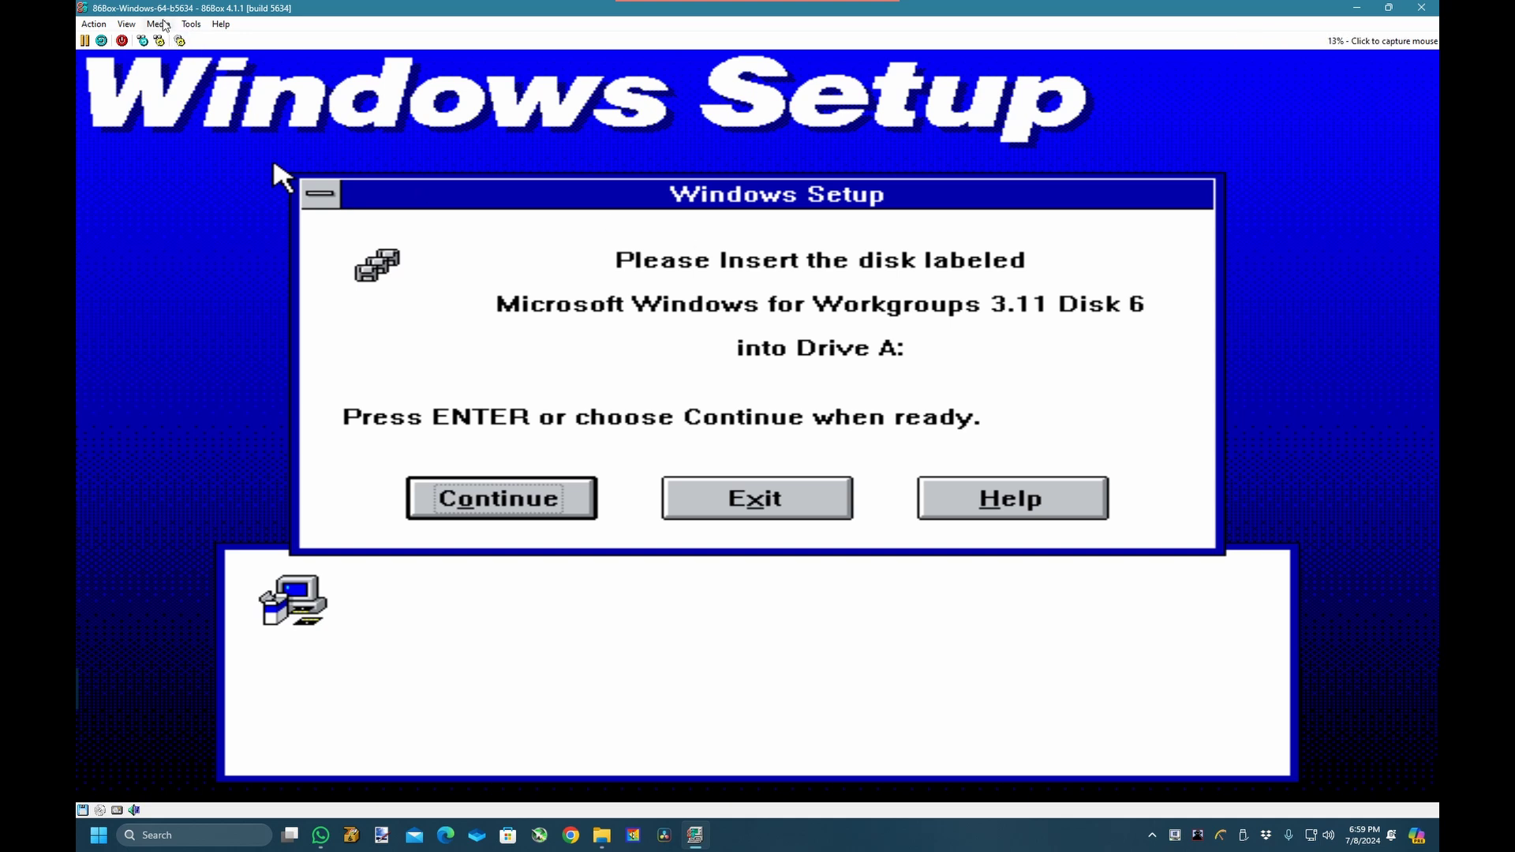
pyautogui.click(160, 24)
pyautogui.moveTo(175, 41)
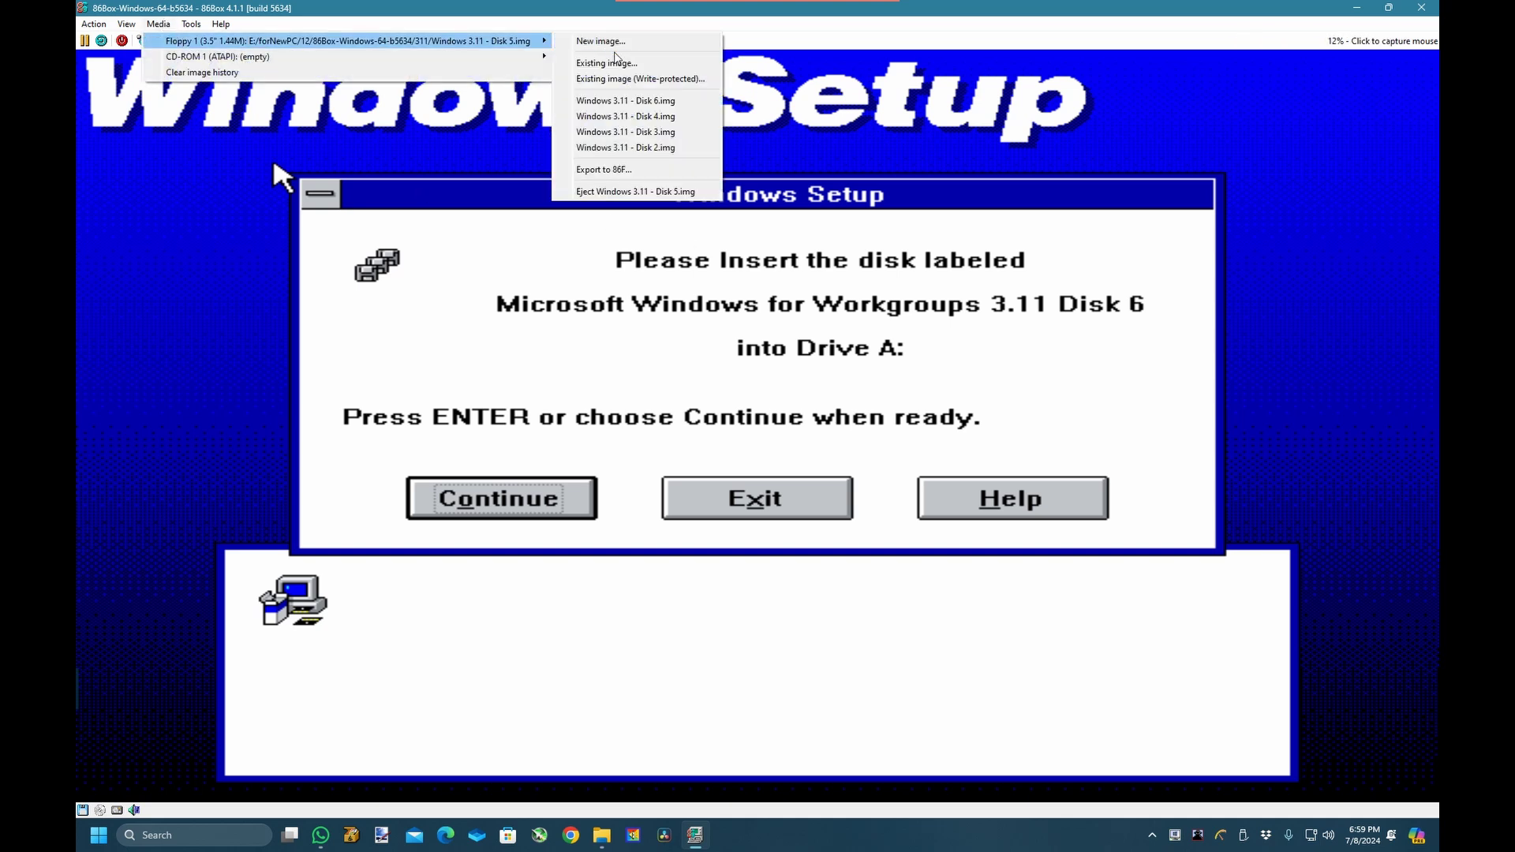
pyautogui.click(615, 64)
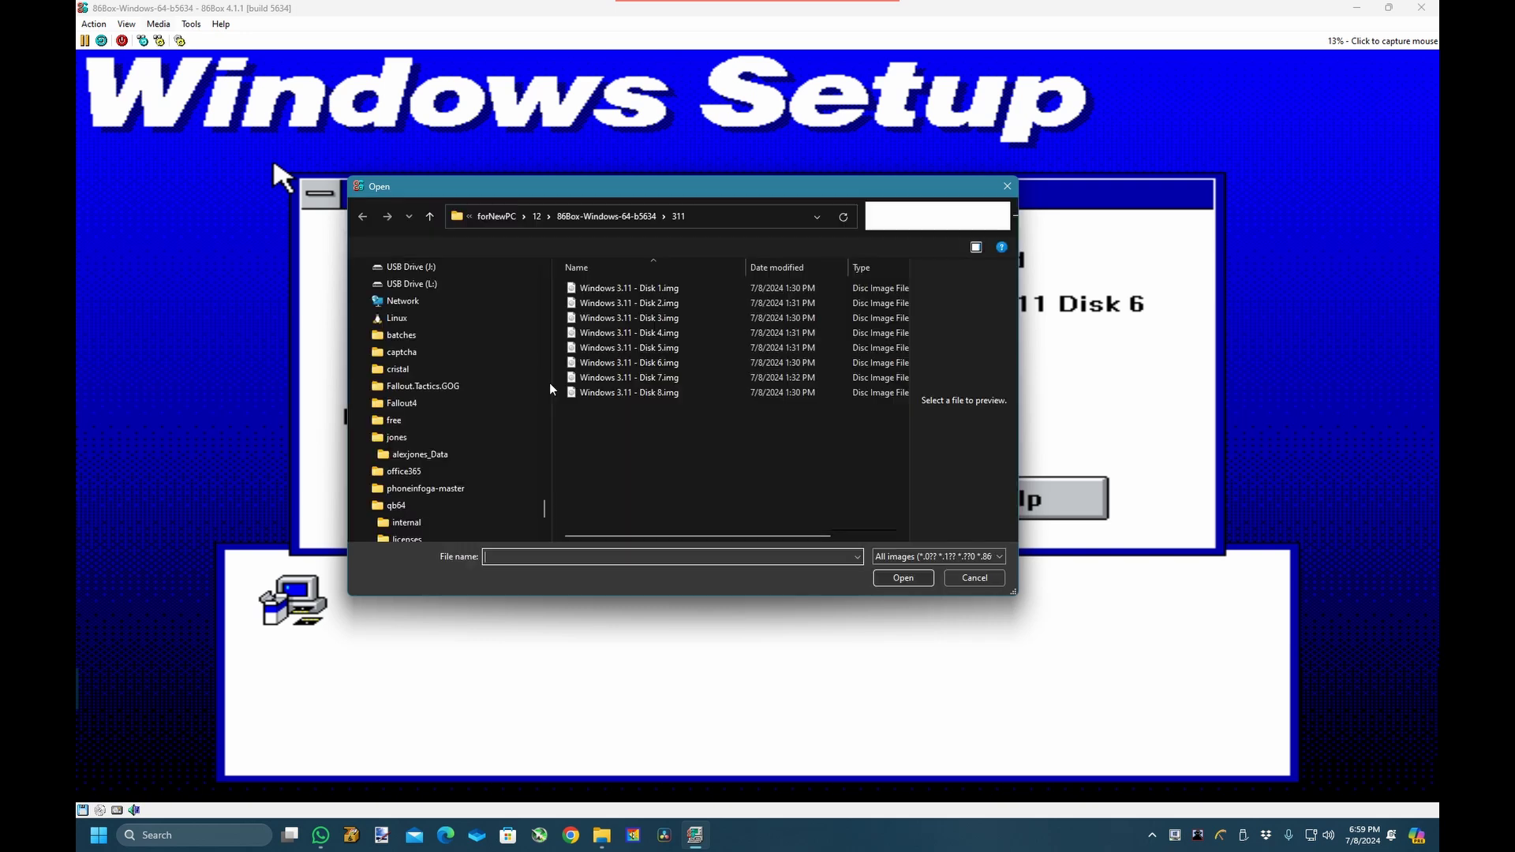
pyautogui.click(669, 364)
pyautogui.press('Return')
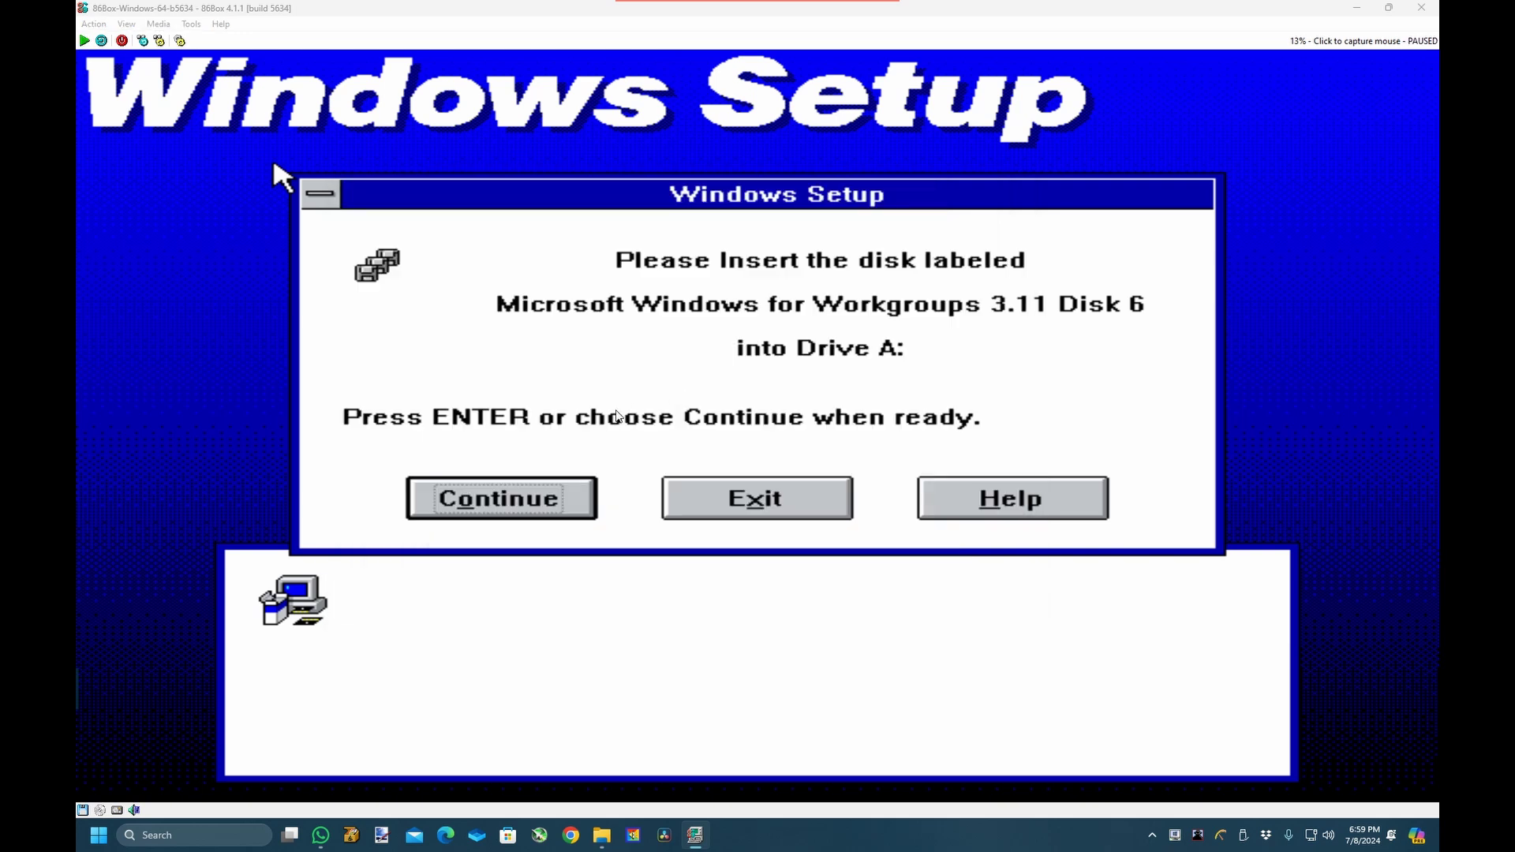
pyautogui.click(618, 407)
pyautogui.press('Return')
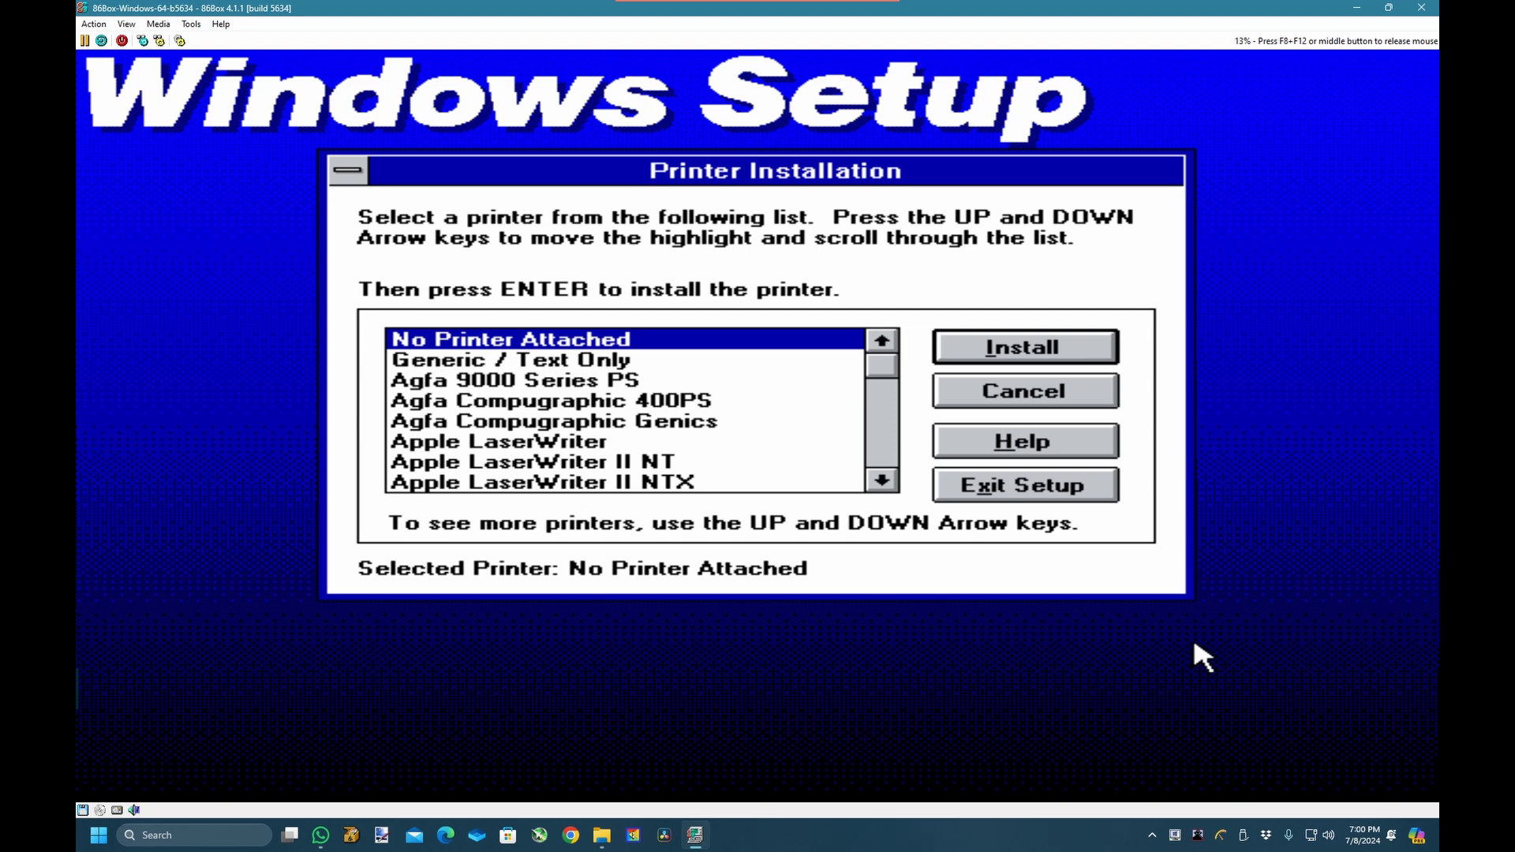
# Skip printer and network installation, and accept MS-DOS Editor as the application name for C:\DOS\EDIT.COM.
pyautogui.click(1029, 401)
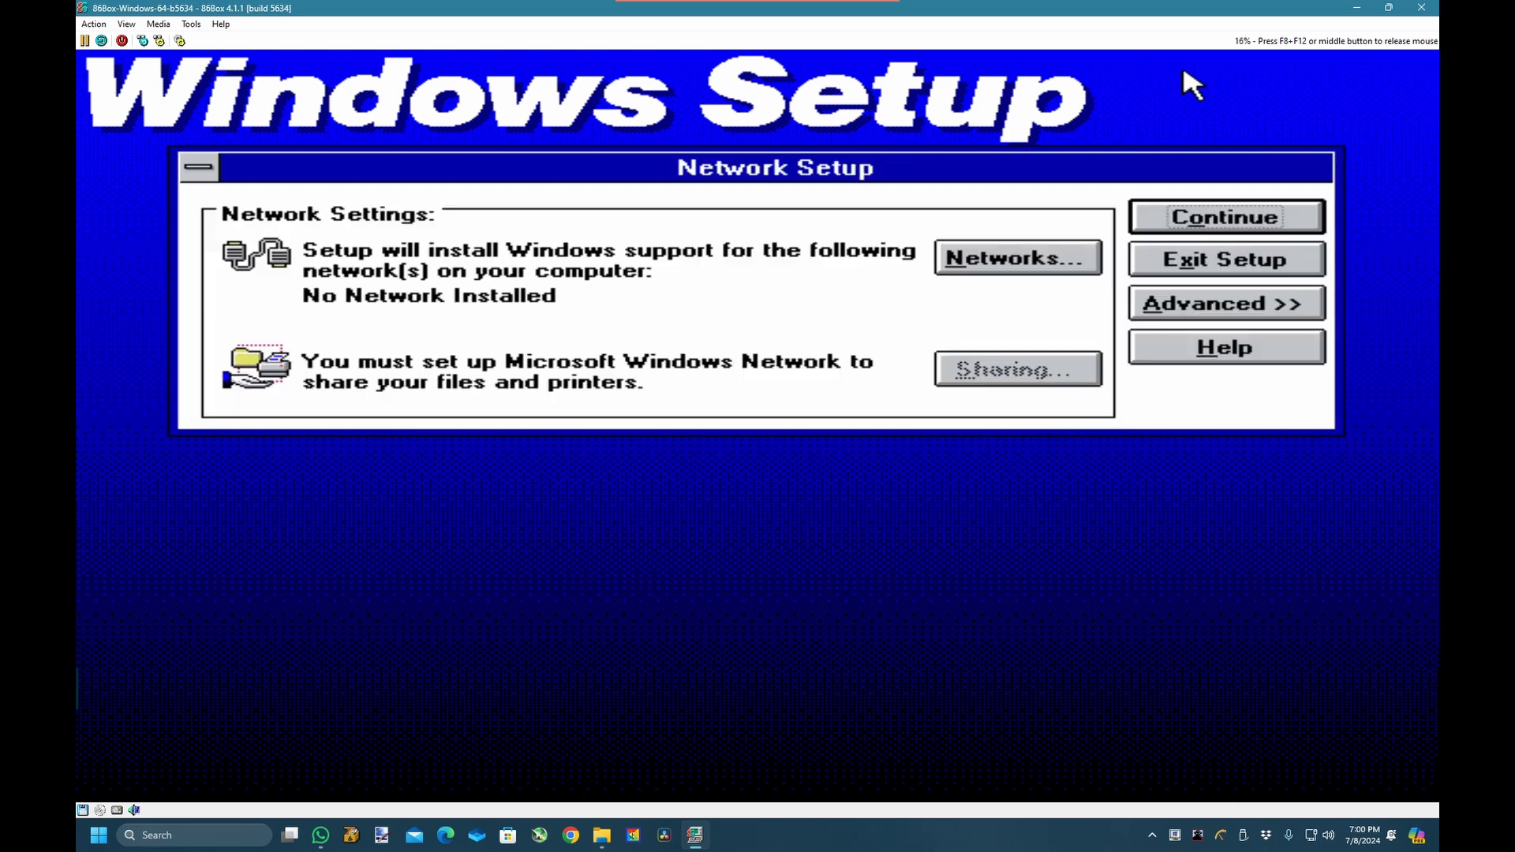
pyautogui.click(1297, 215)
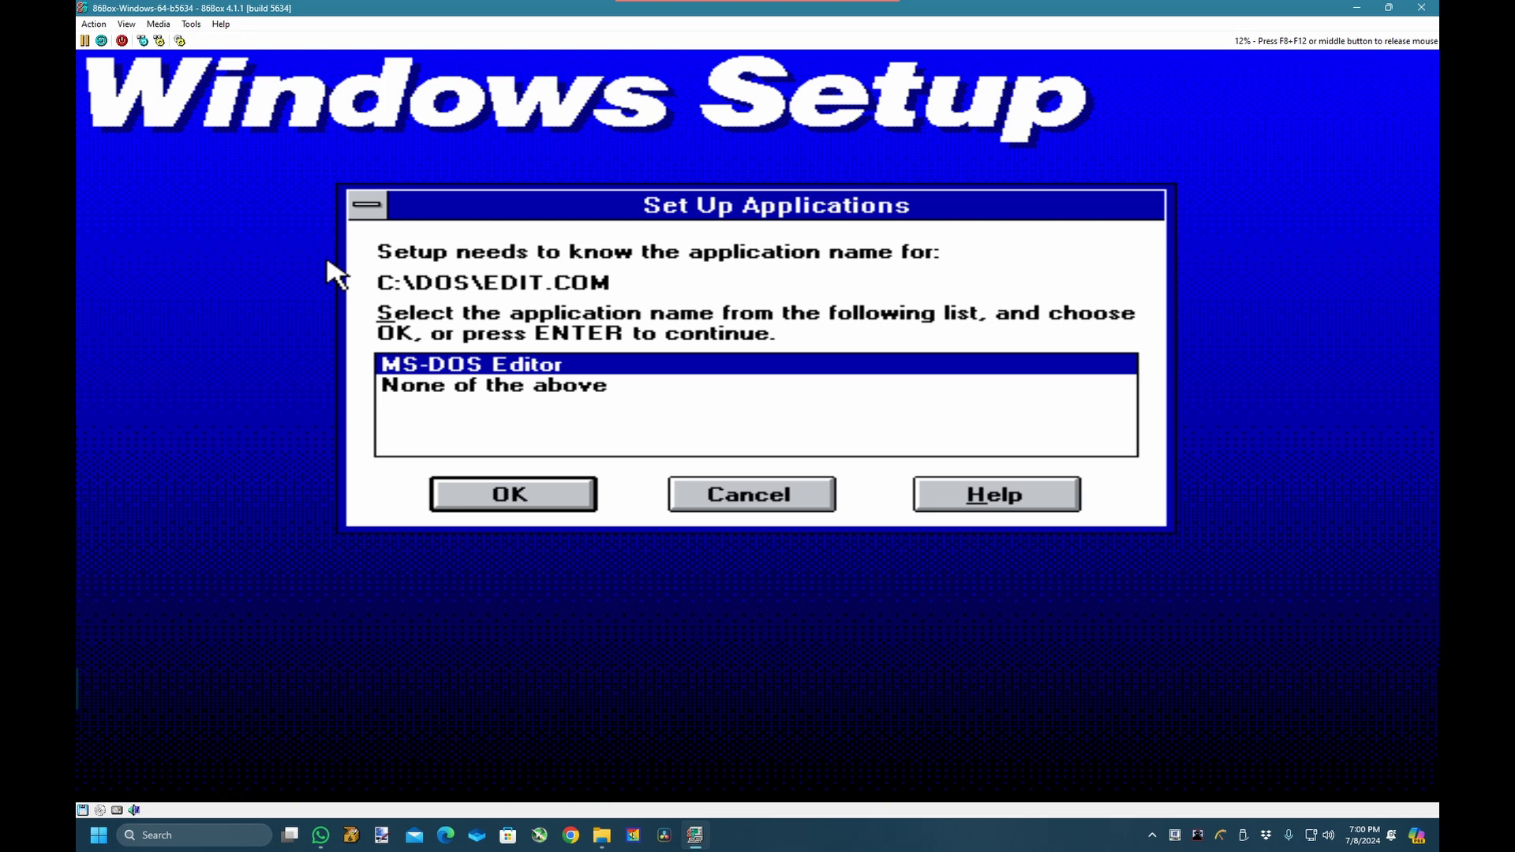
pyautogui.press('Return')
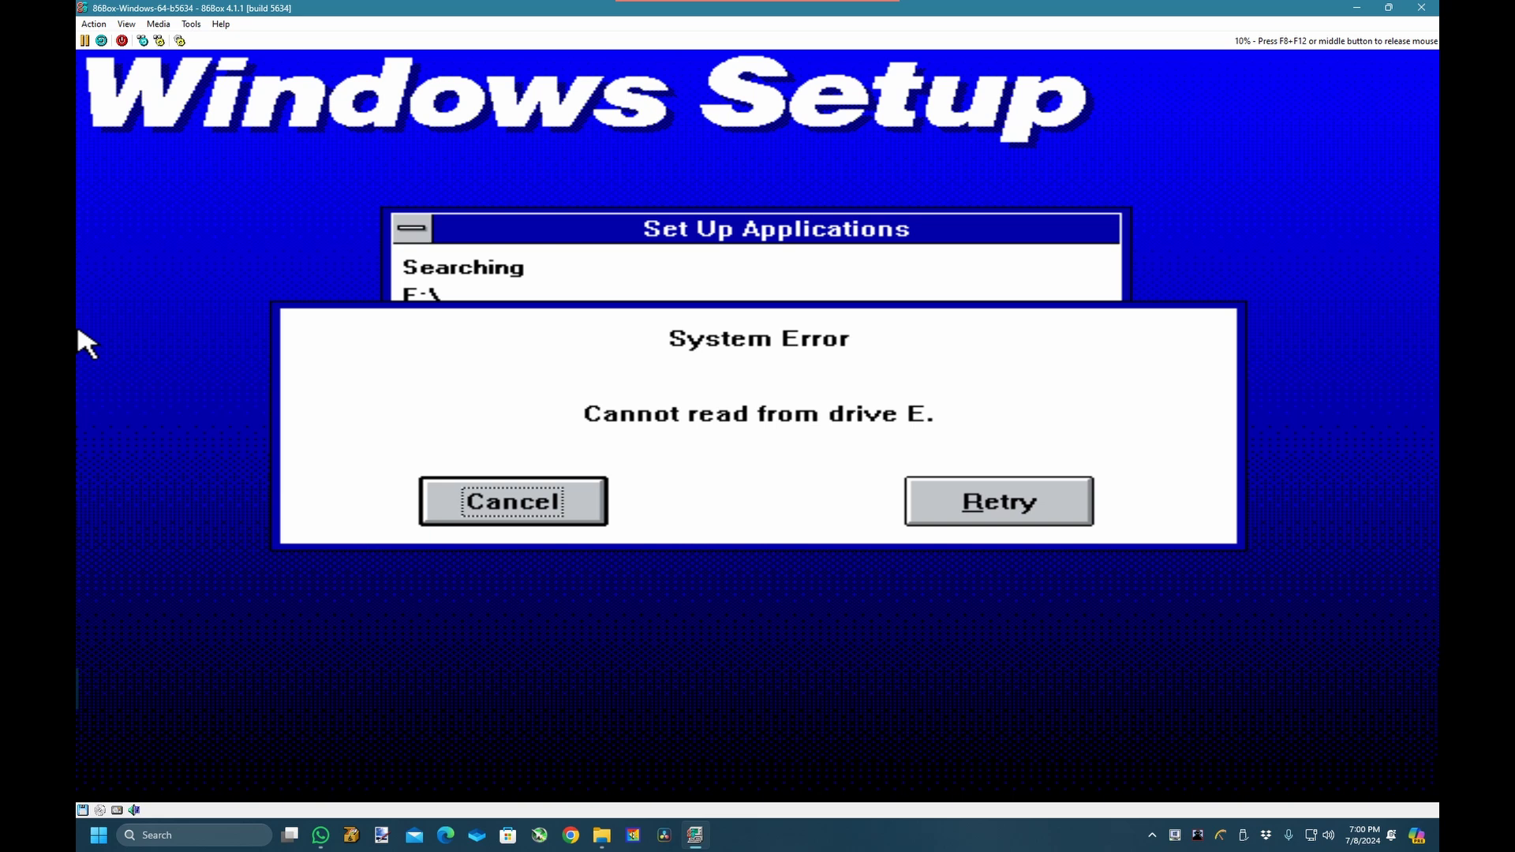
# Load EN_WIN2000_ADVSRV_SP4.ISO from the 86Box-Windows-64-b5634 folder into the CD-ROM drive and retry reading drive E.
pyautogui.click(1007, 493)
pyautogui.click(497, 513)
pyautogui.click(158, 25)
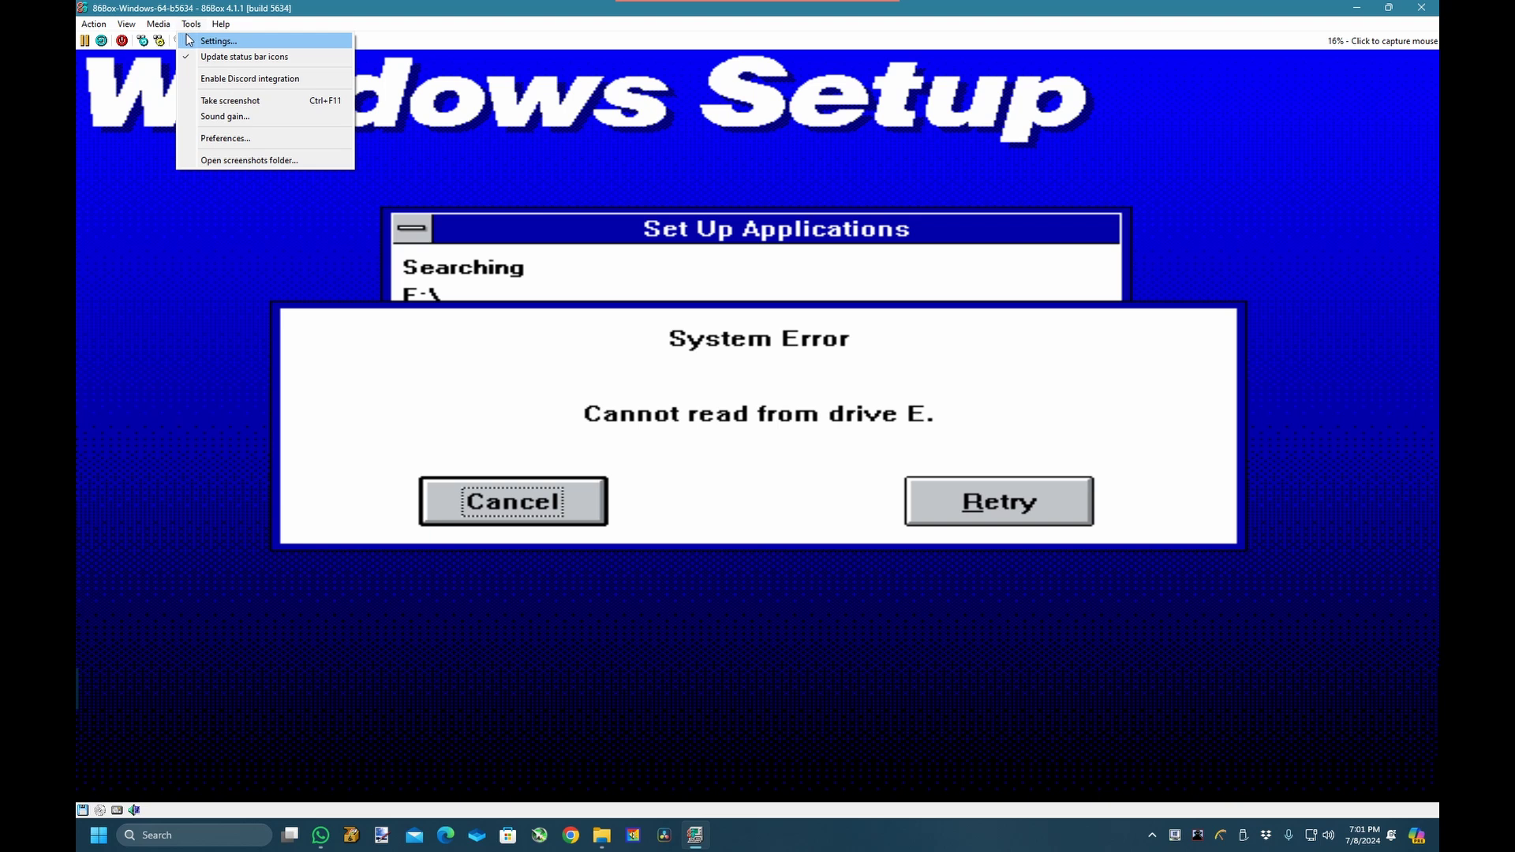
pyautogui.moveTo(191, 24)
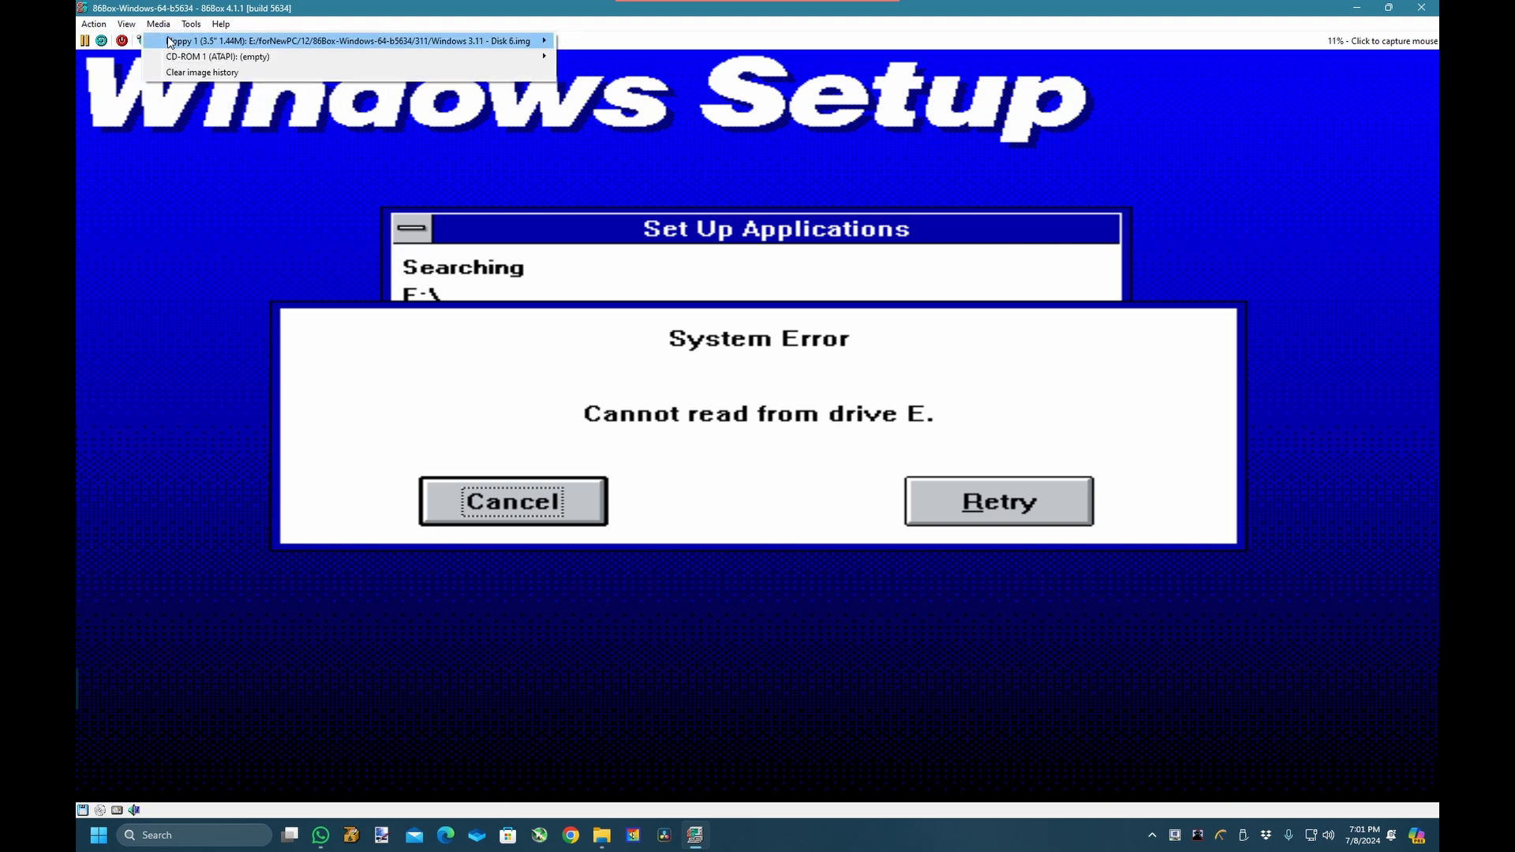
pyautogui.moveTo(169, 57)
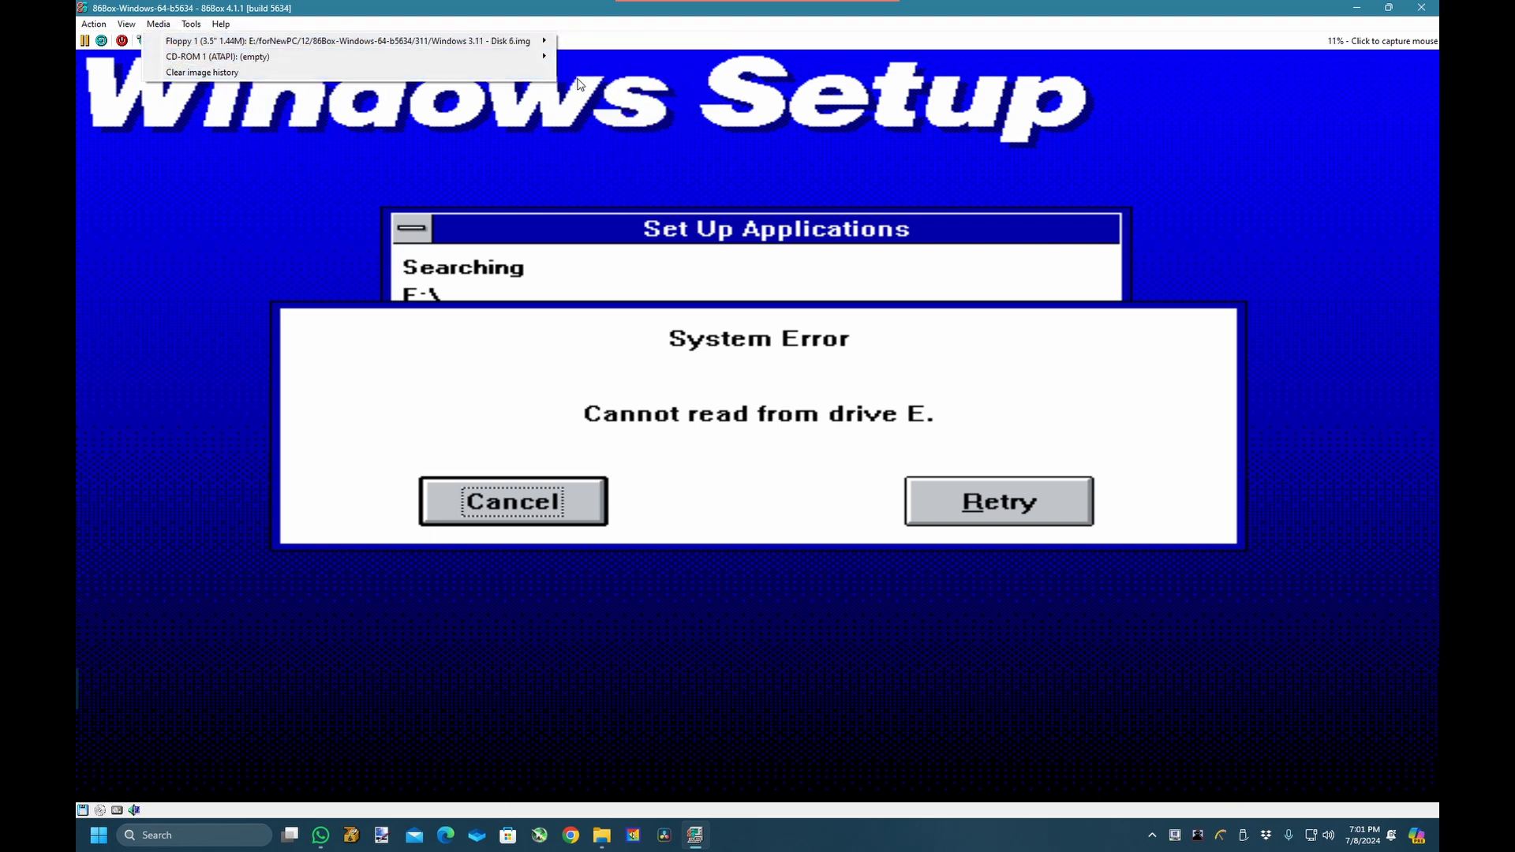
pyautogui.click(588, 78)
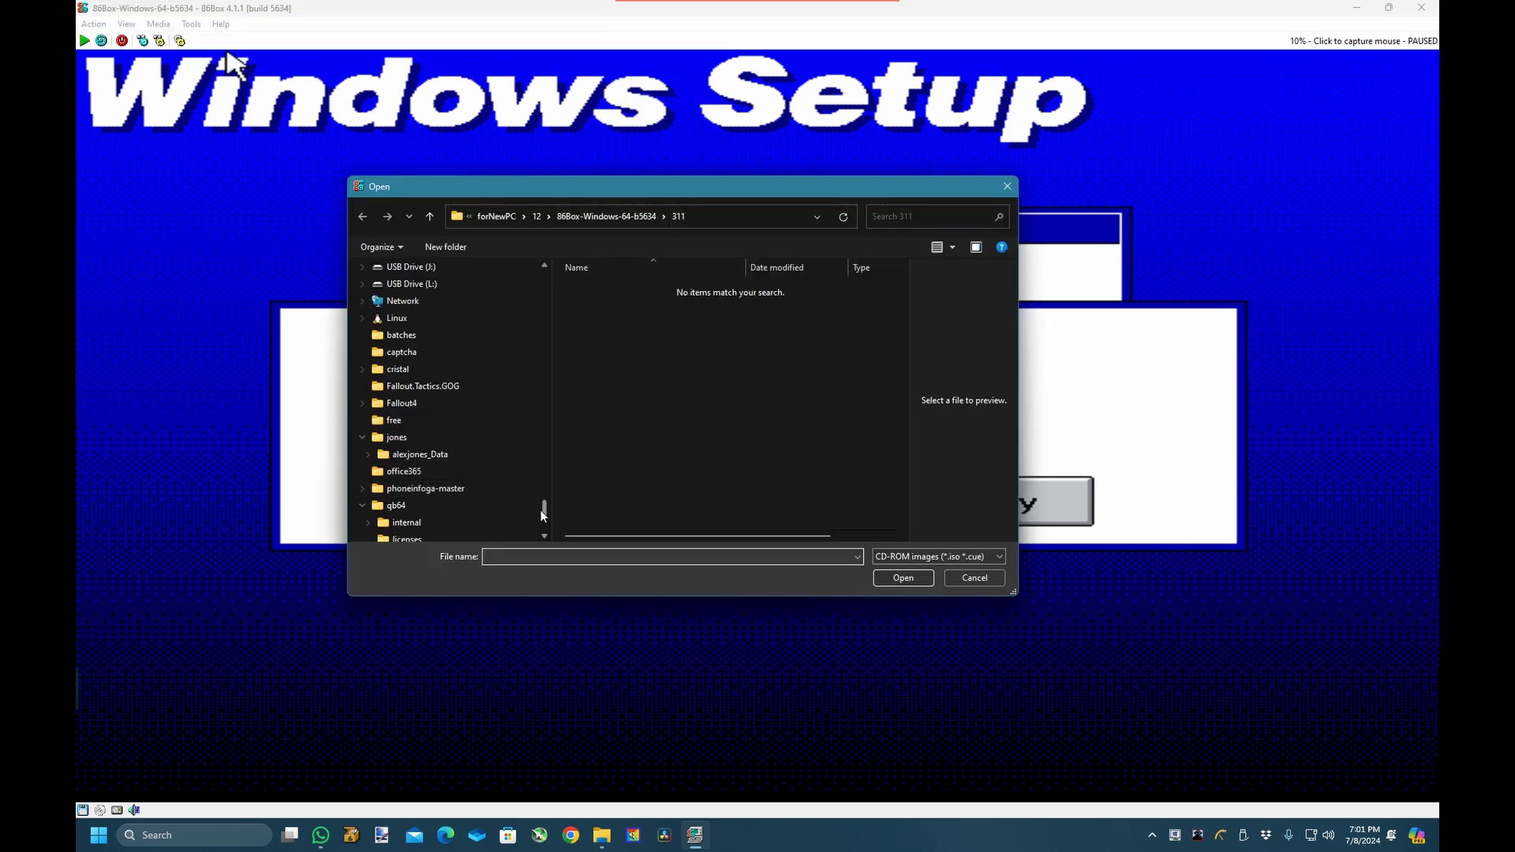
pyautogui.click(741, 219)
pyautogui.write('..')
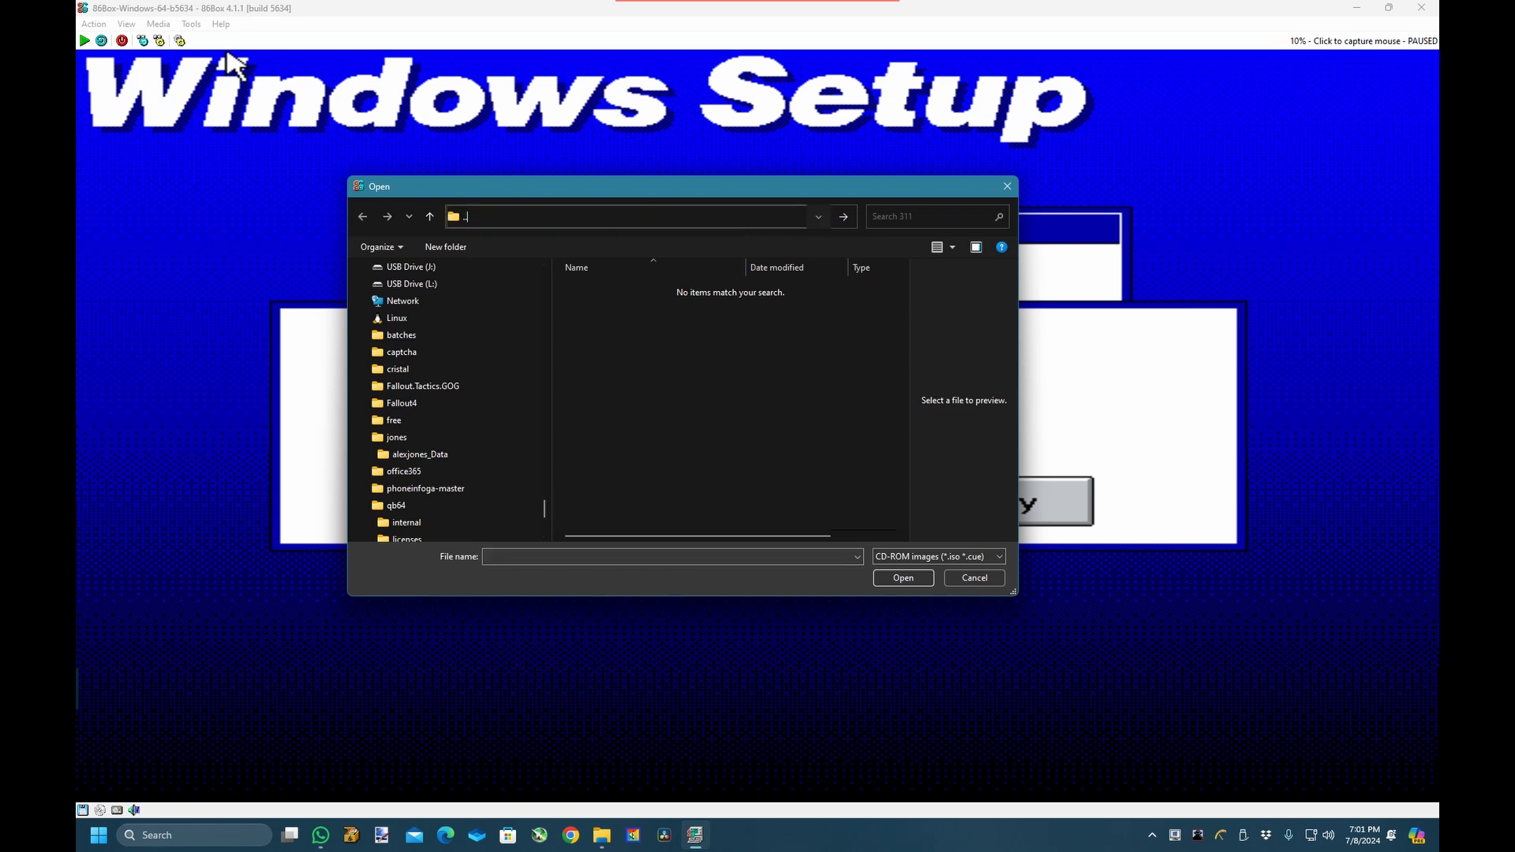
pyautogui.press('Return')
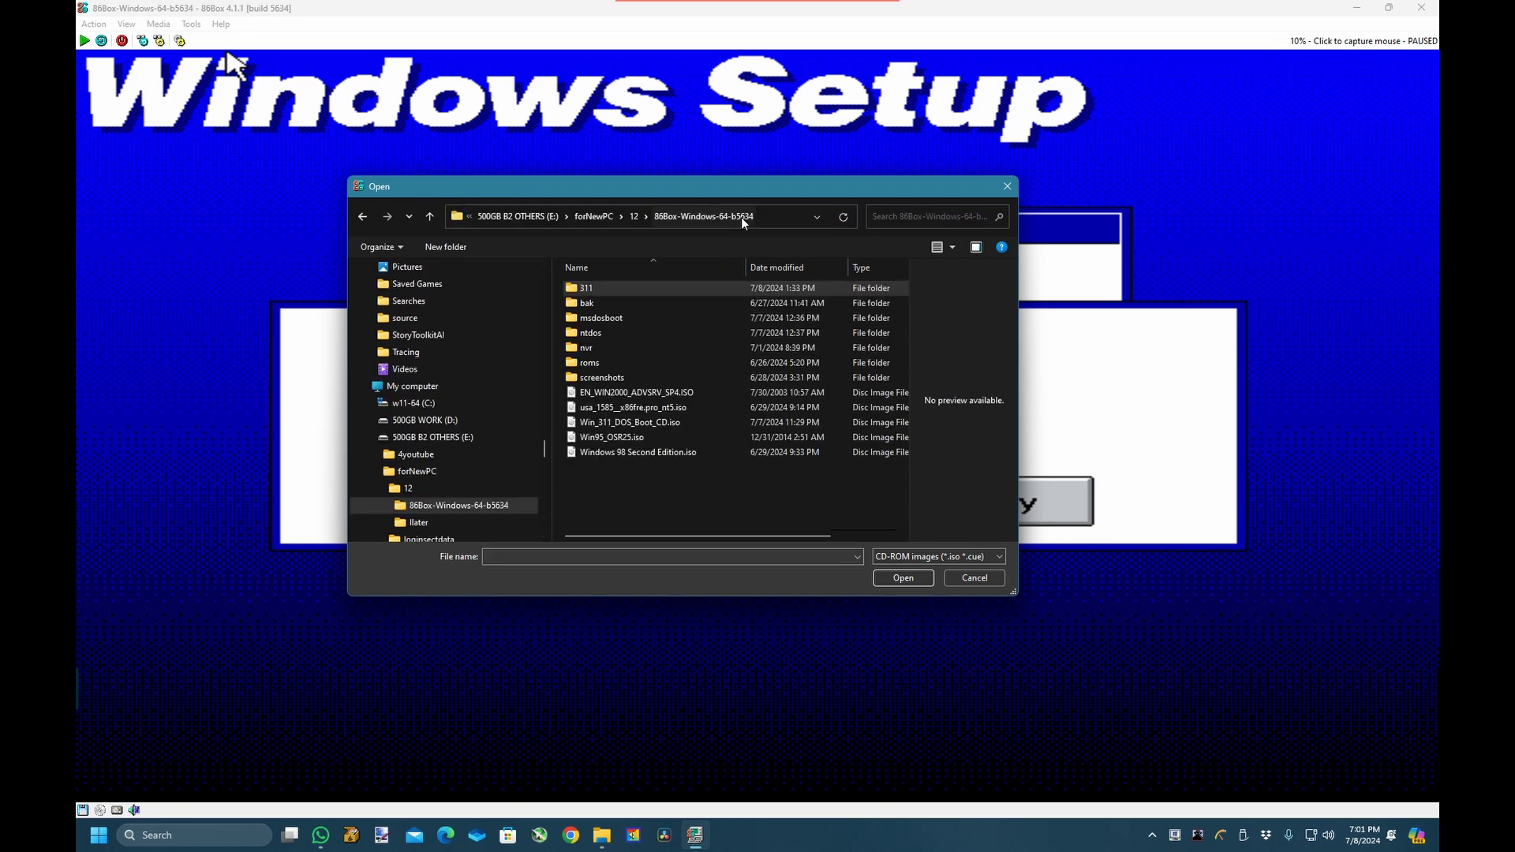
pyautogui.doubleClick(710, 393)
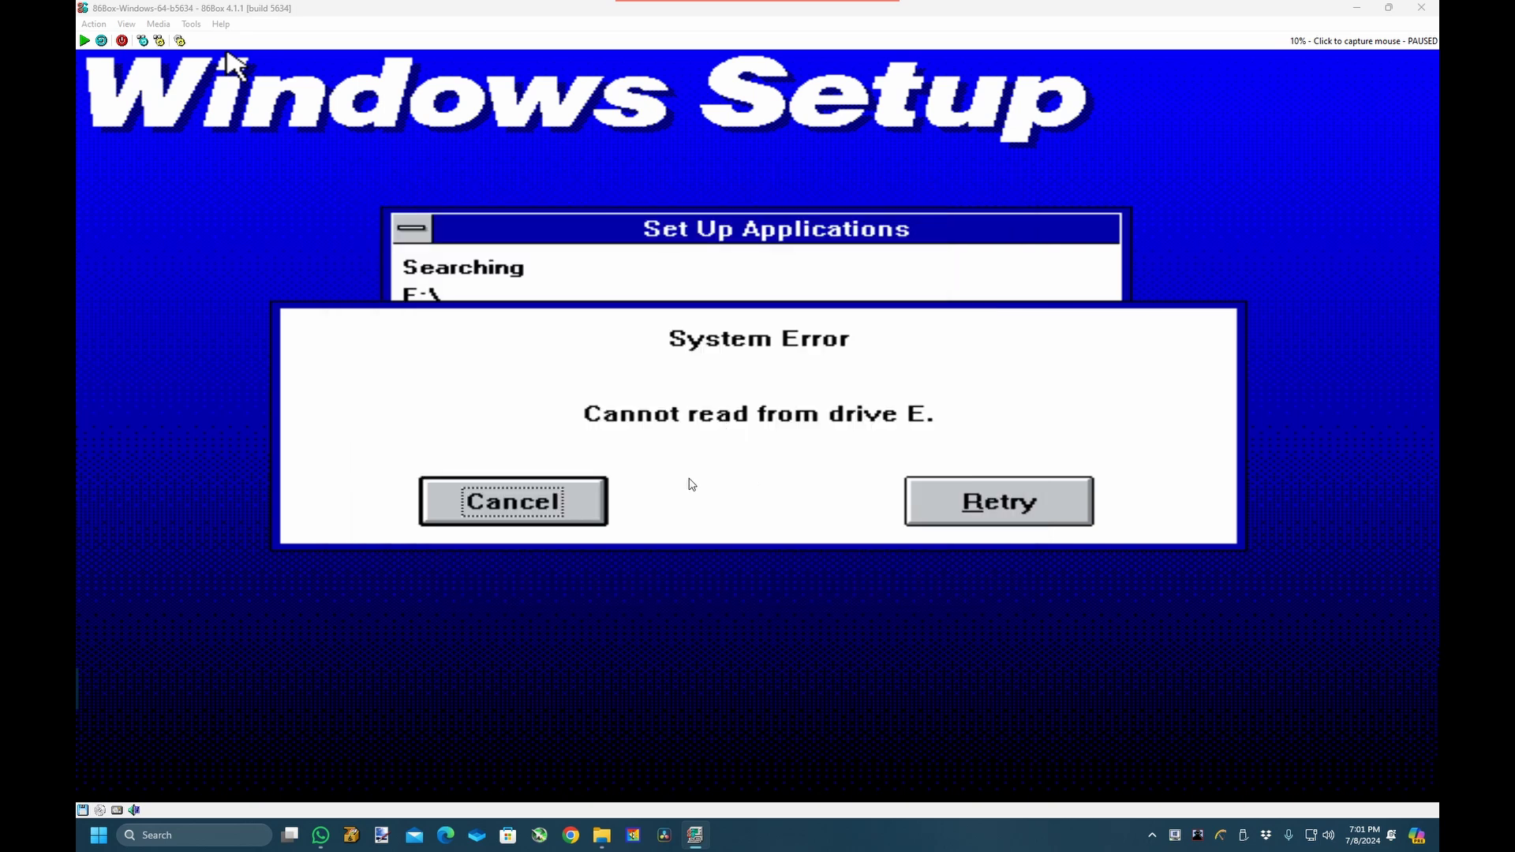
pyautogui.click(892, 503)
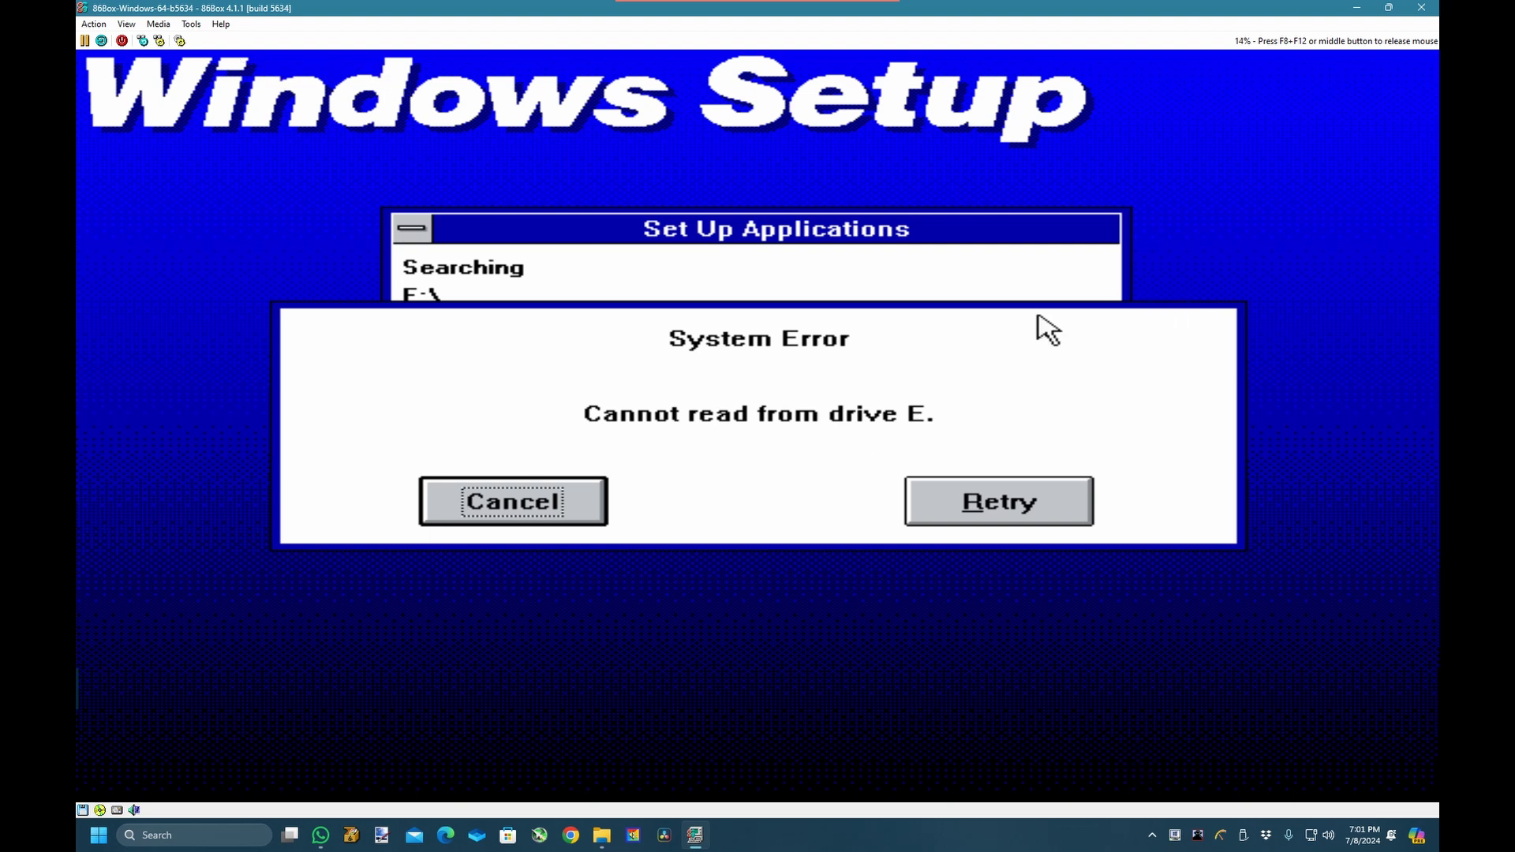
pyautogui.click(1082, 509)
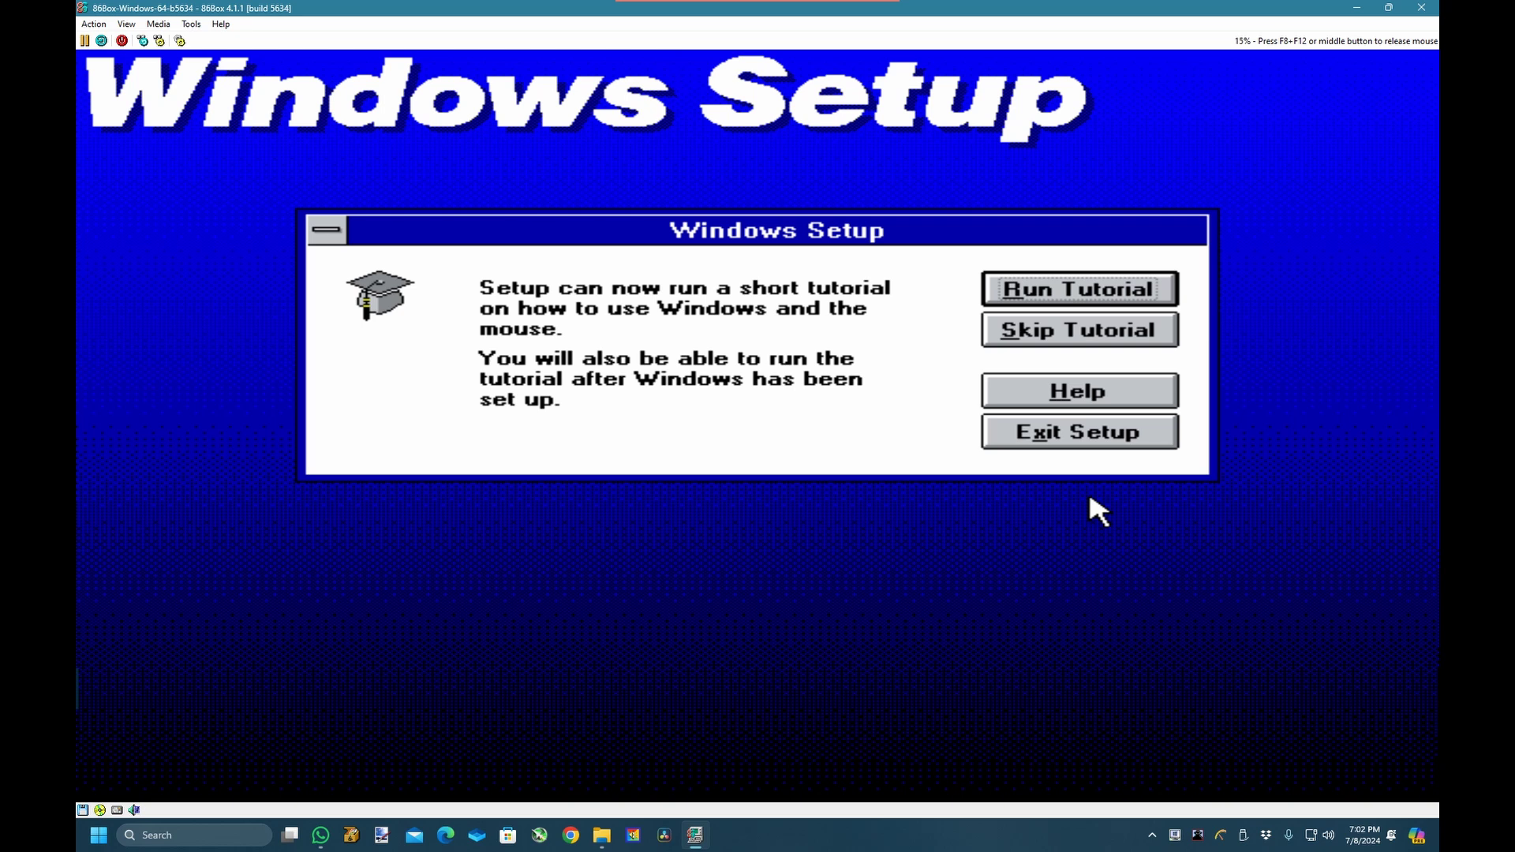
# Skip the Windows tutorial and leave Setup by returning to MS-DOS.
pyautogui.press('Tab')
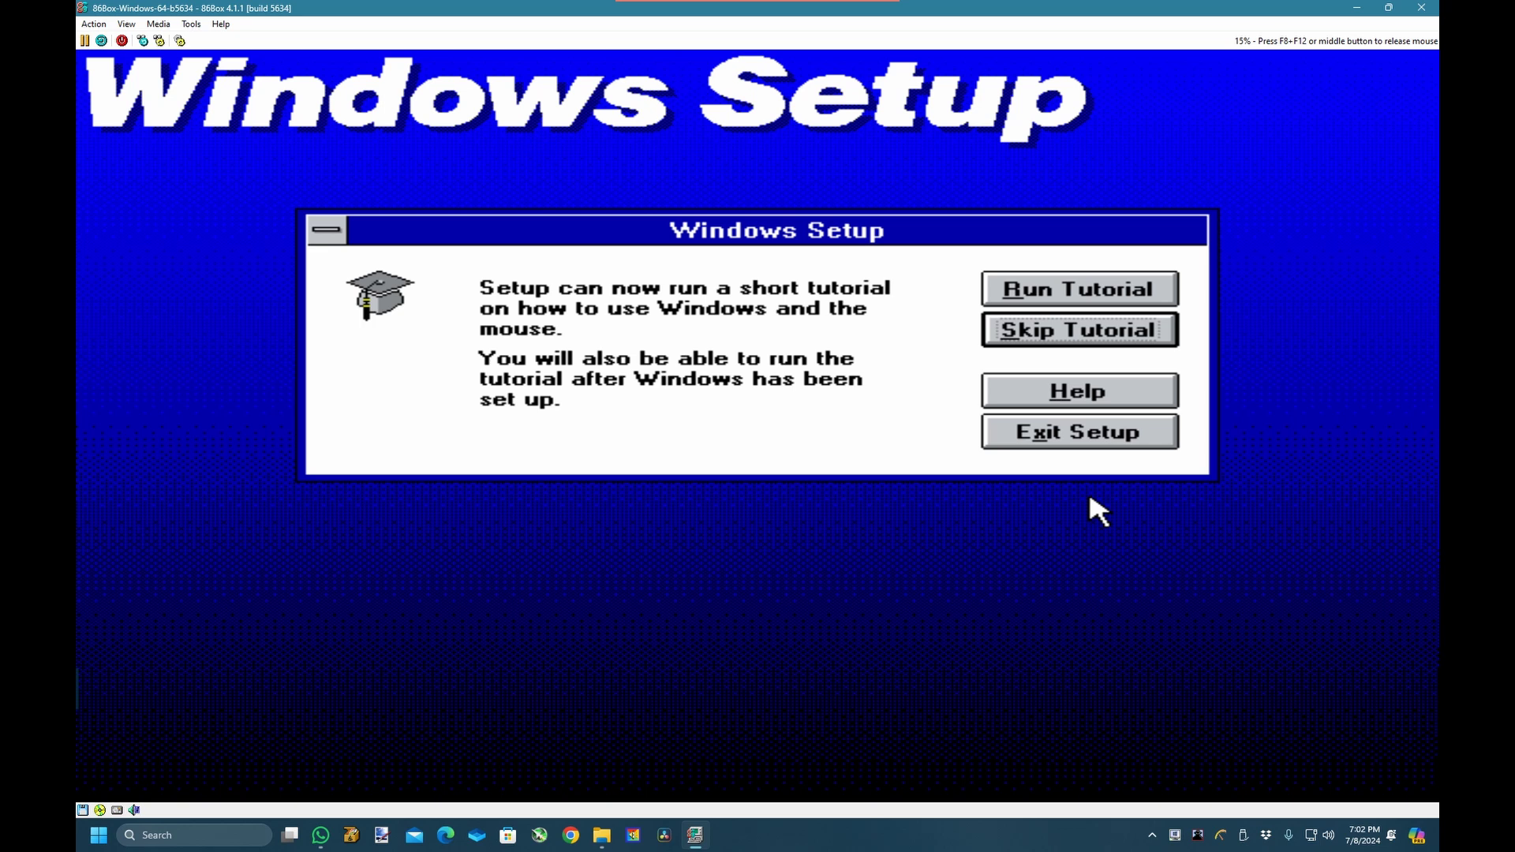
pyautogui.press('Return')
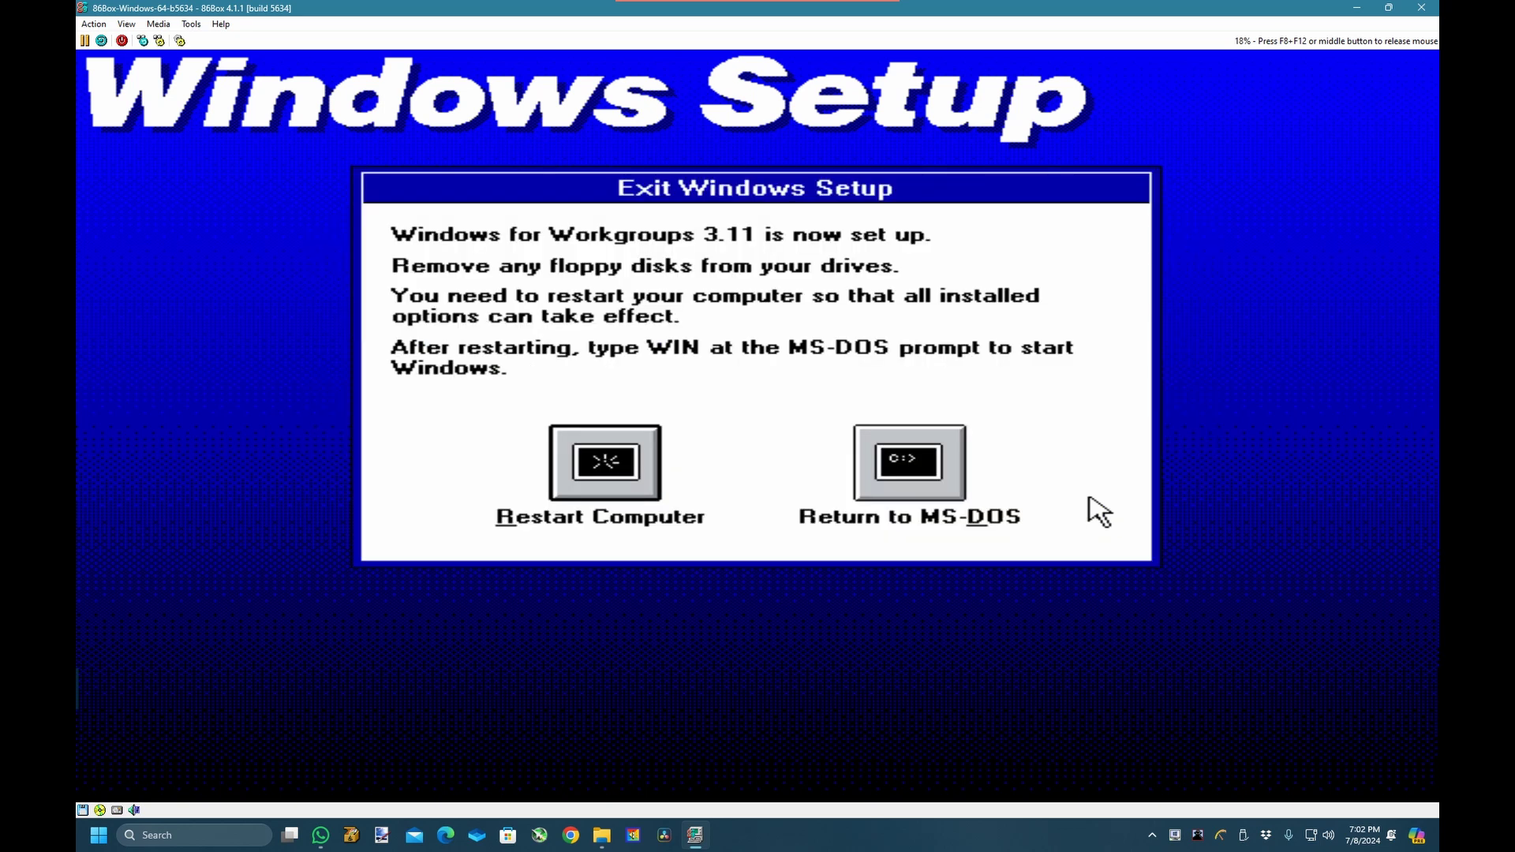
pyautogui.click(866, 473)
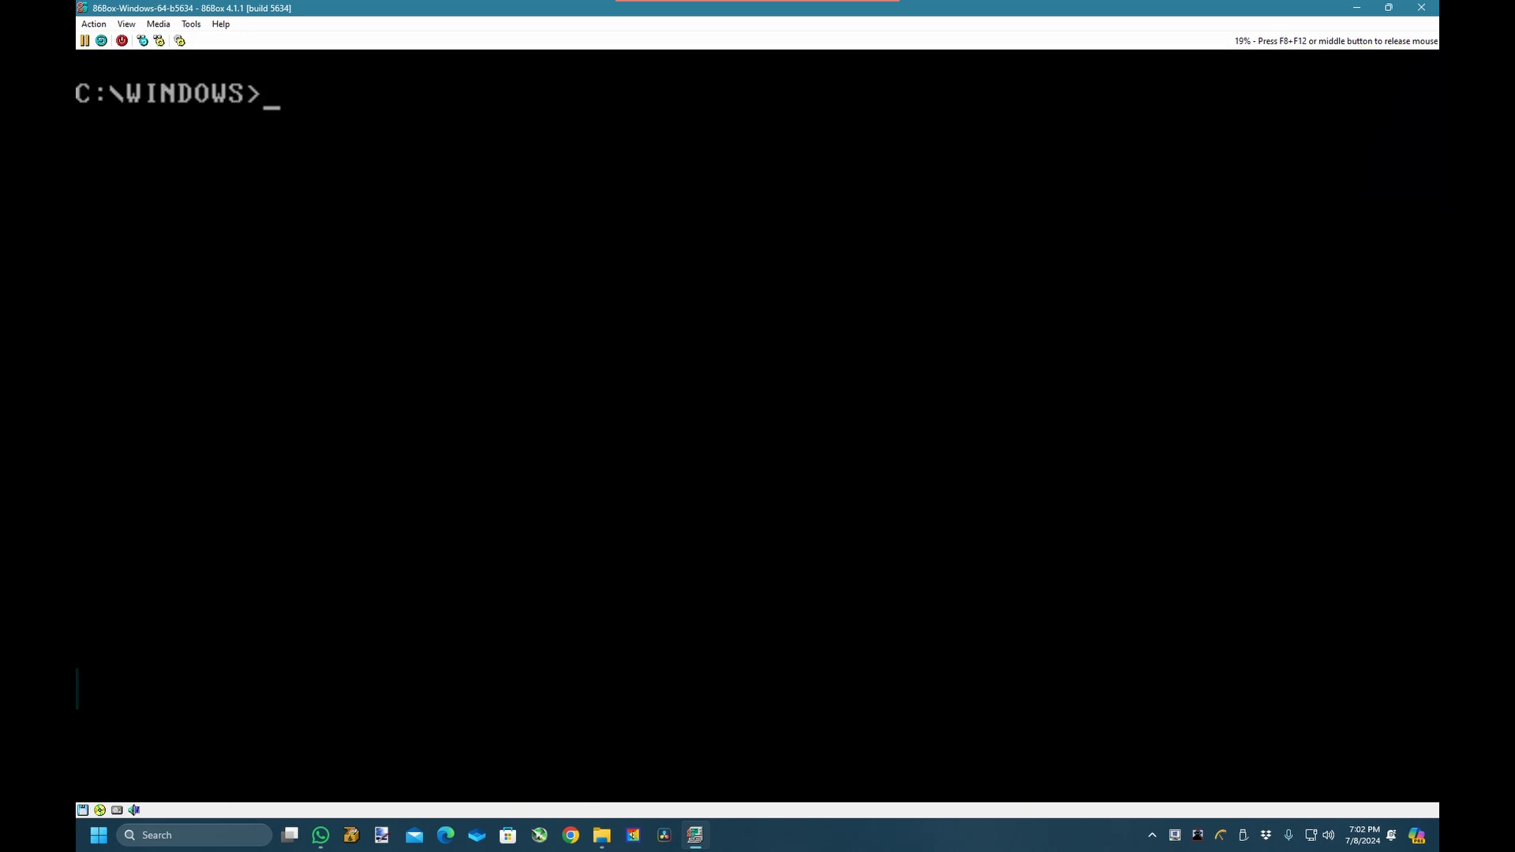
# List the contents of the C:\WINDOWS directory at the DOS prompt.
pyautogui.write('dir')
pyautogui.press('Return')
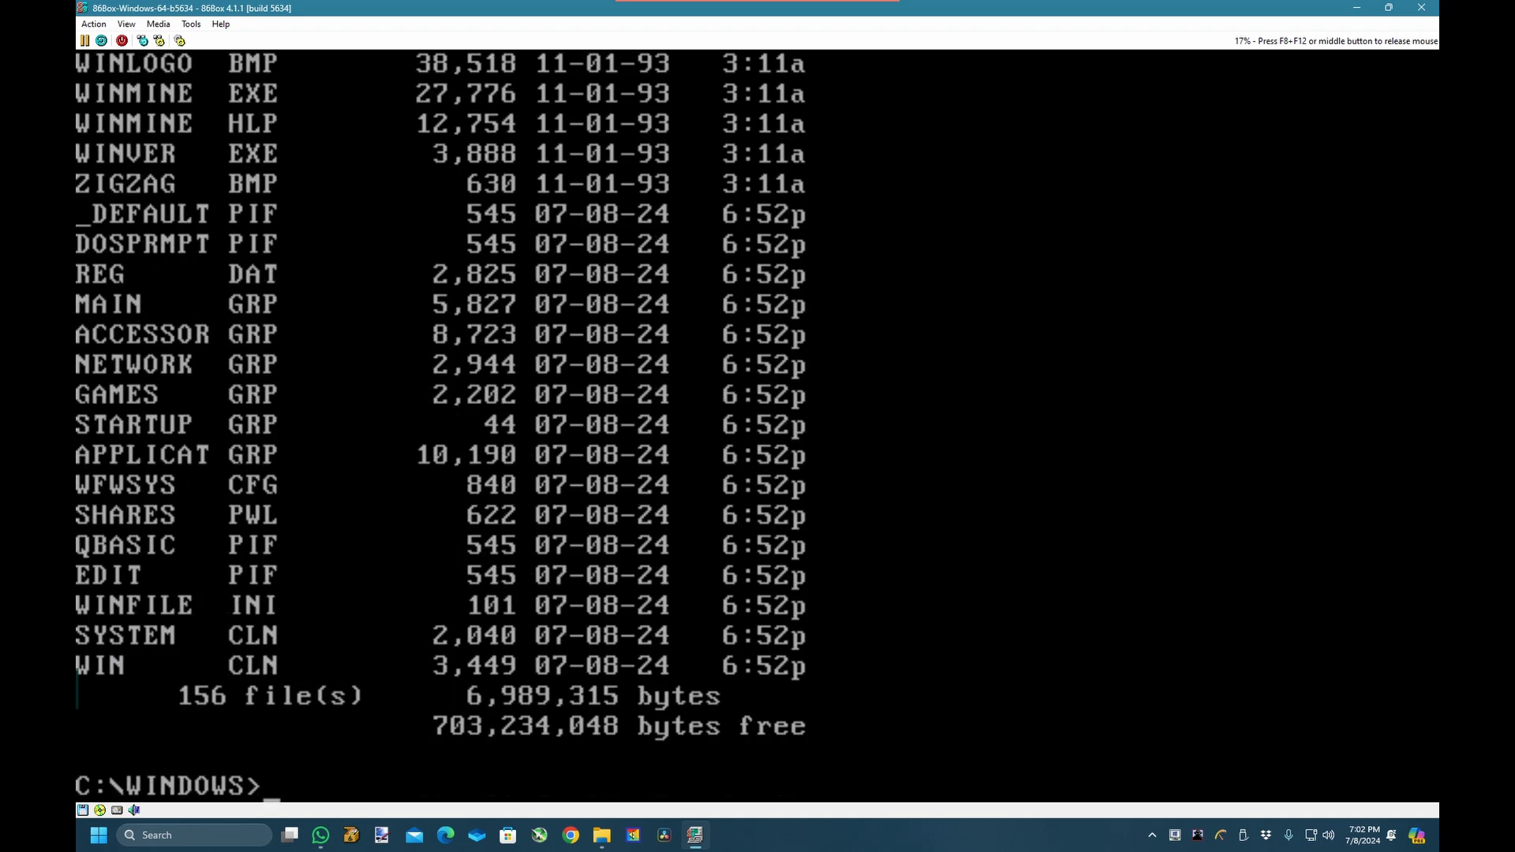
pyautogui.write('dir')
# Change the virtual machine's mouse to Mouse Systems Serial Mouse in the input device settings and apply the change.
pyautogui.middleClick(758, 410)
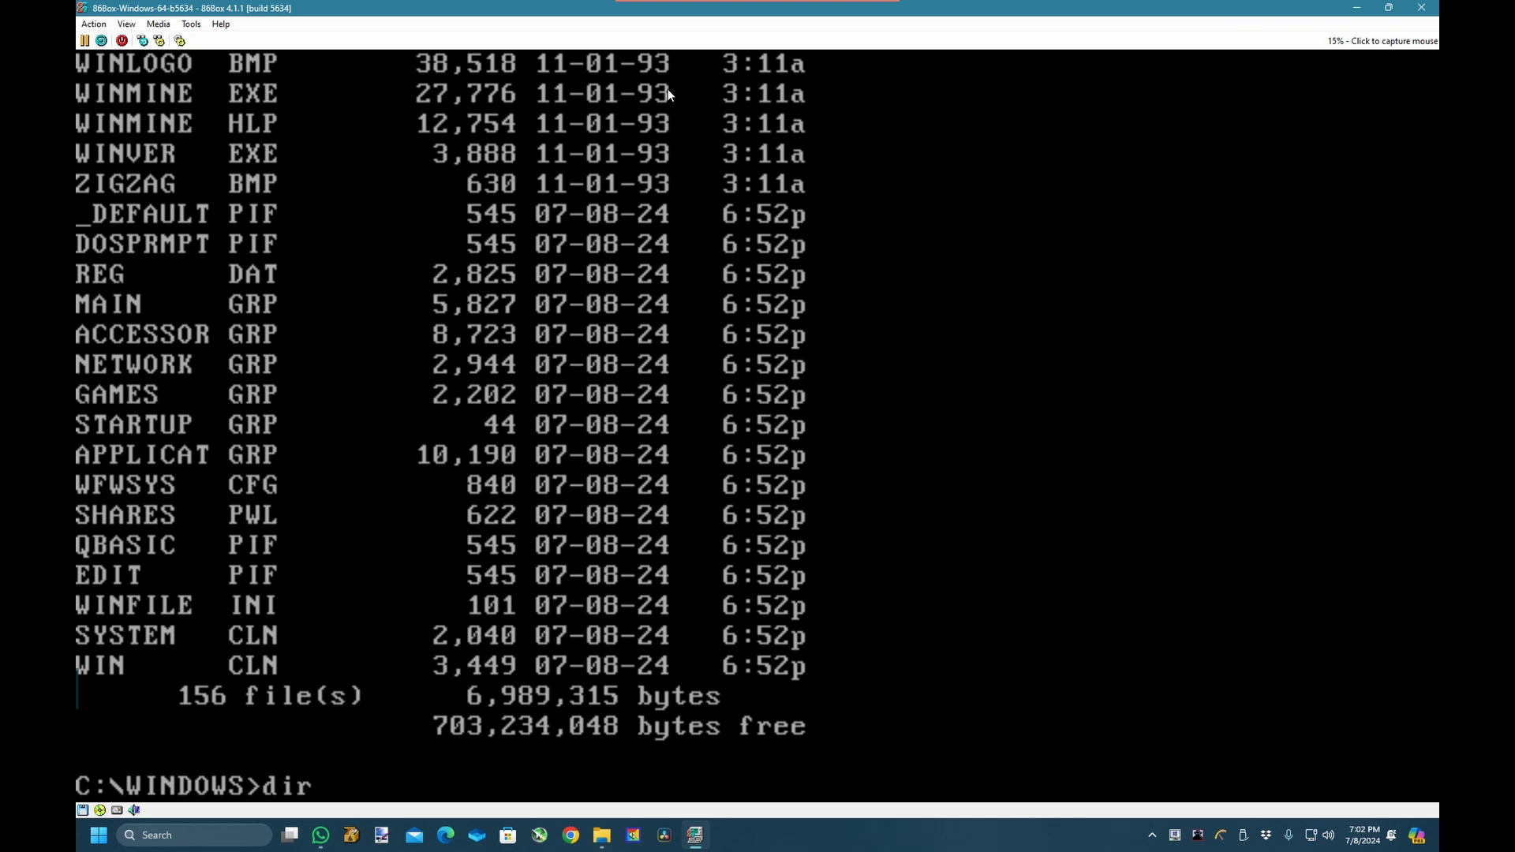
pyautogui.click(188, 24)
pyautogui.click(386, 168)
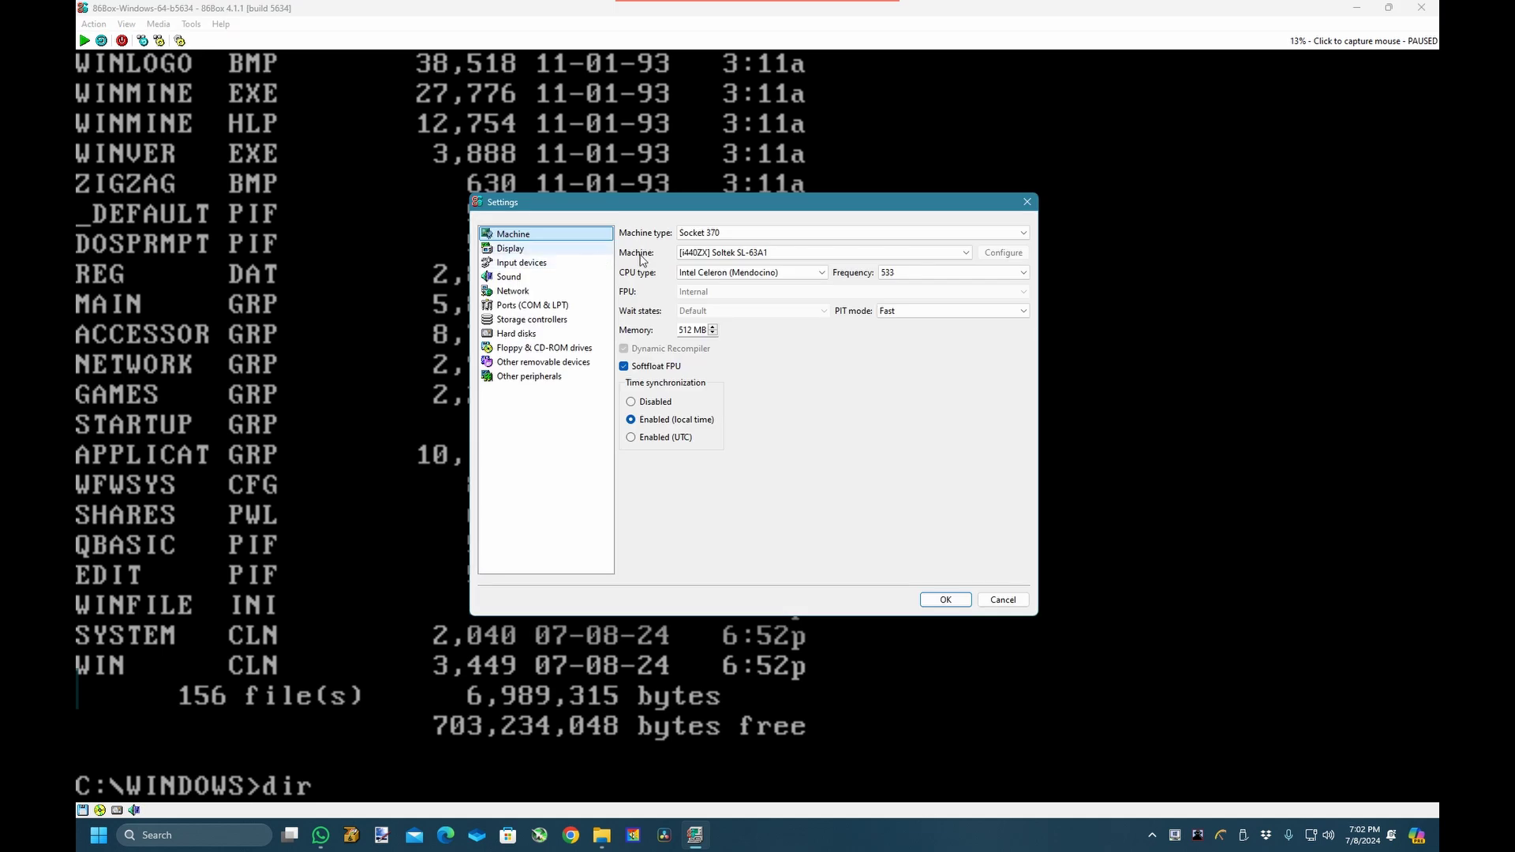
pyautogui.click(534, 265)
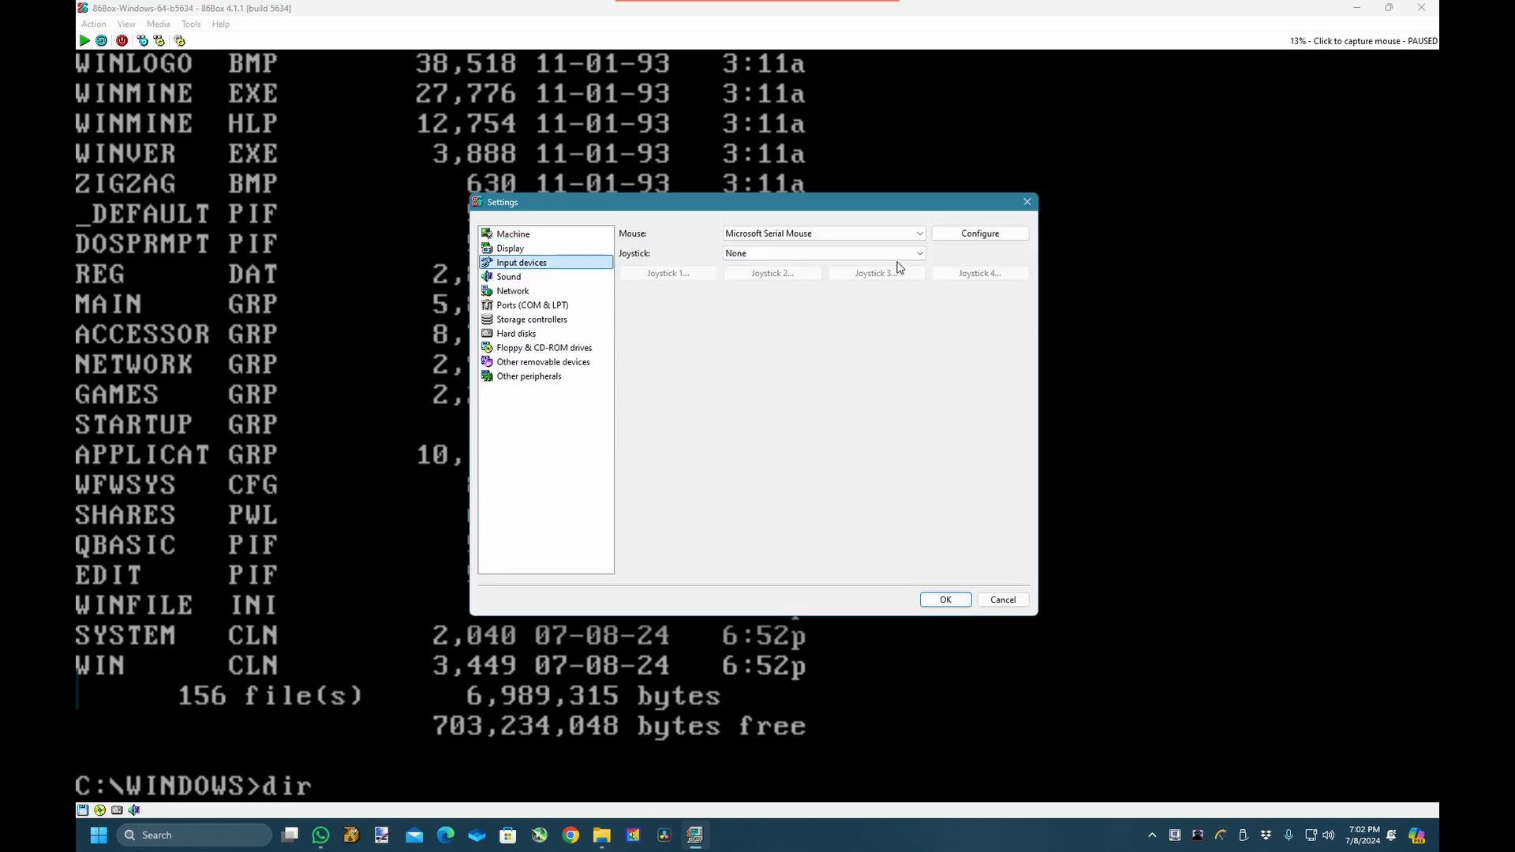
pyautogui.click(980, 234)
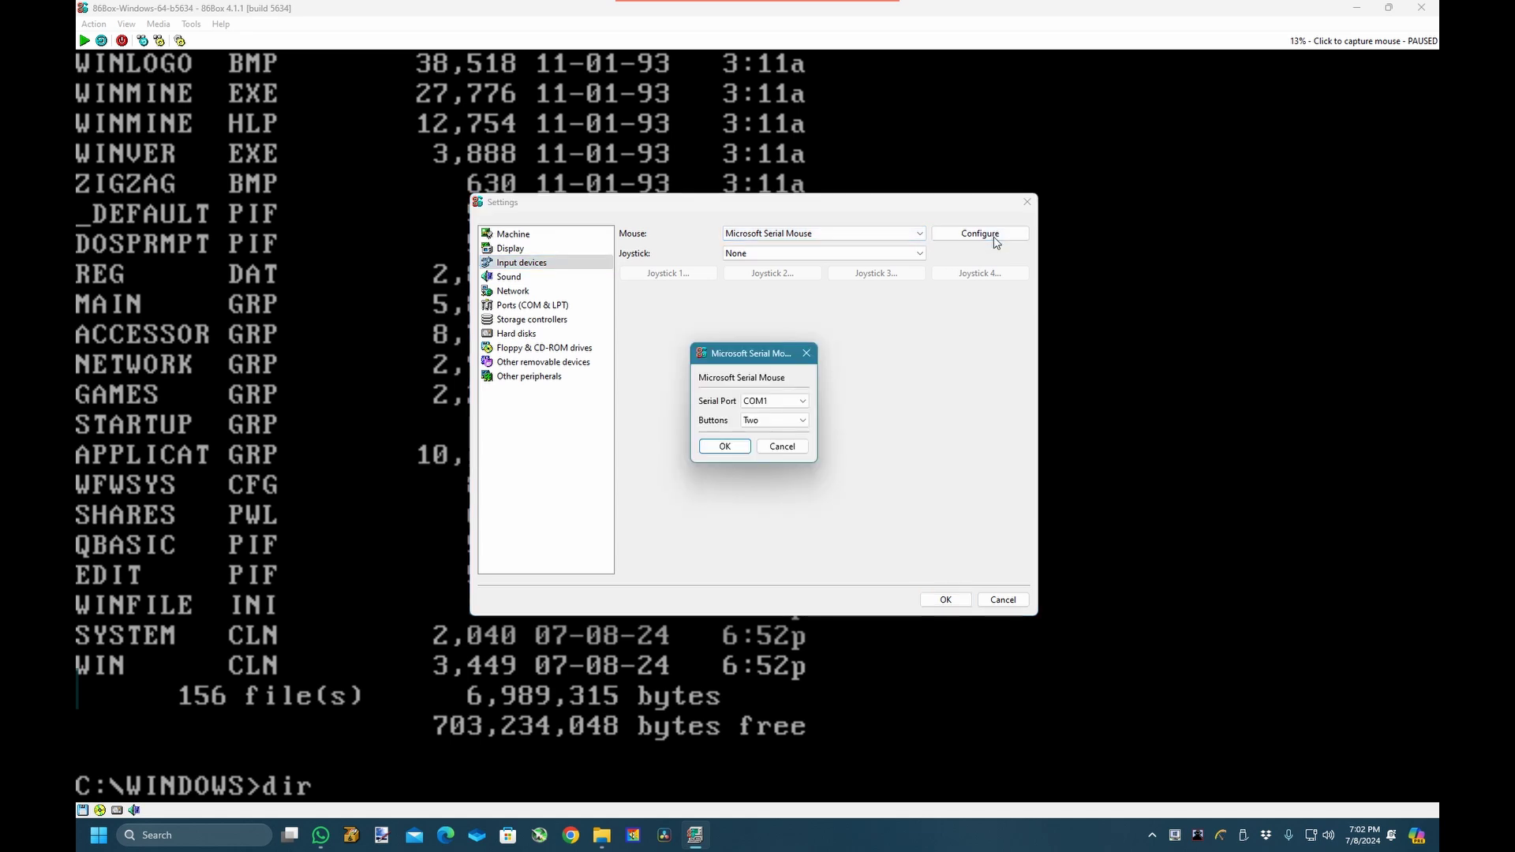
pyautogui.click(782, 446)
pyautogui.click(802, 235)
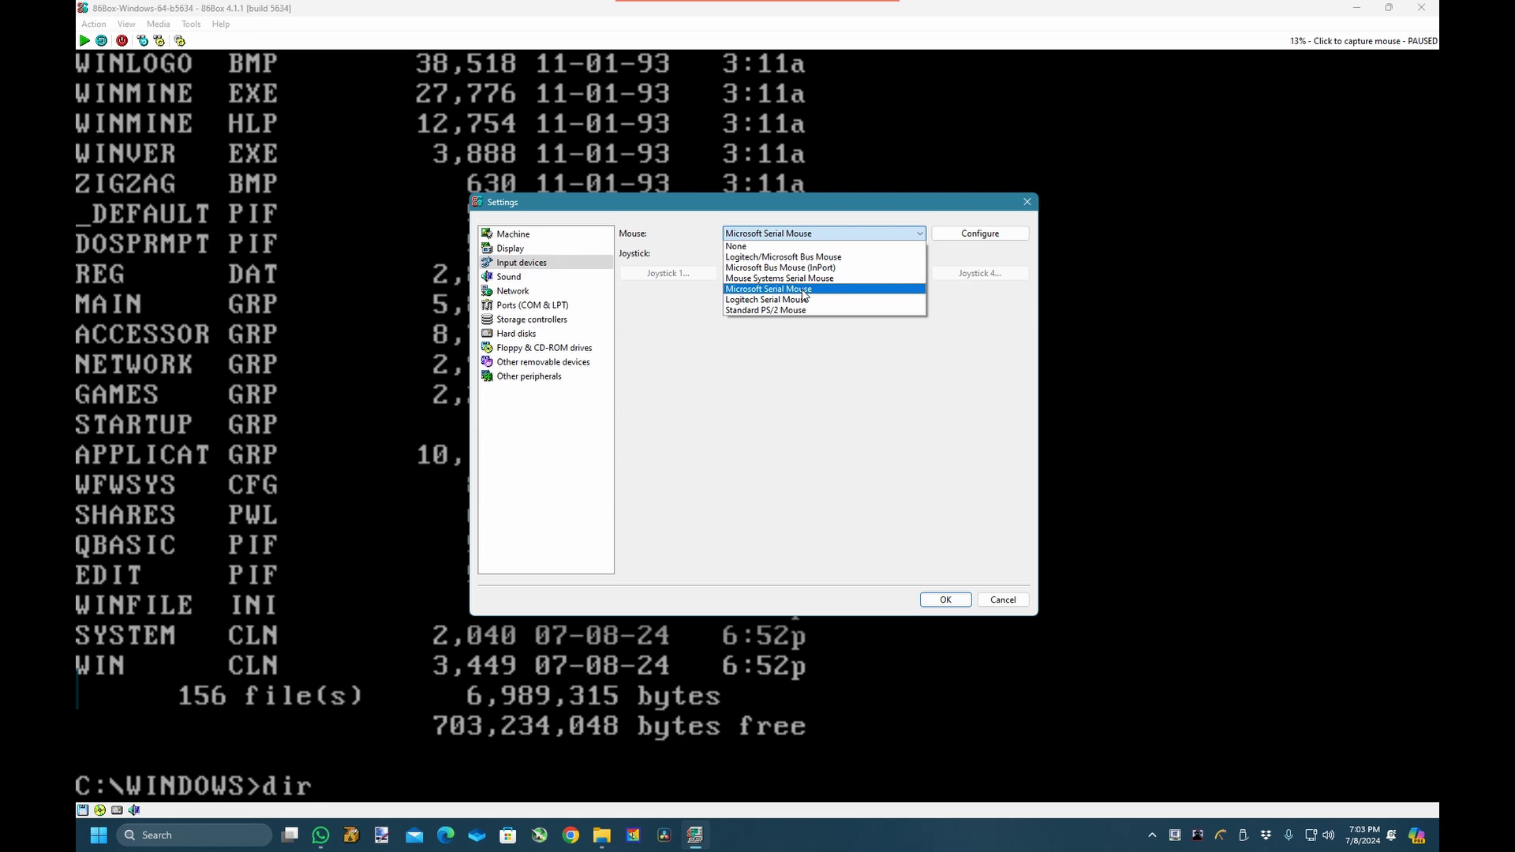
pyautogui.click(850, 285)
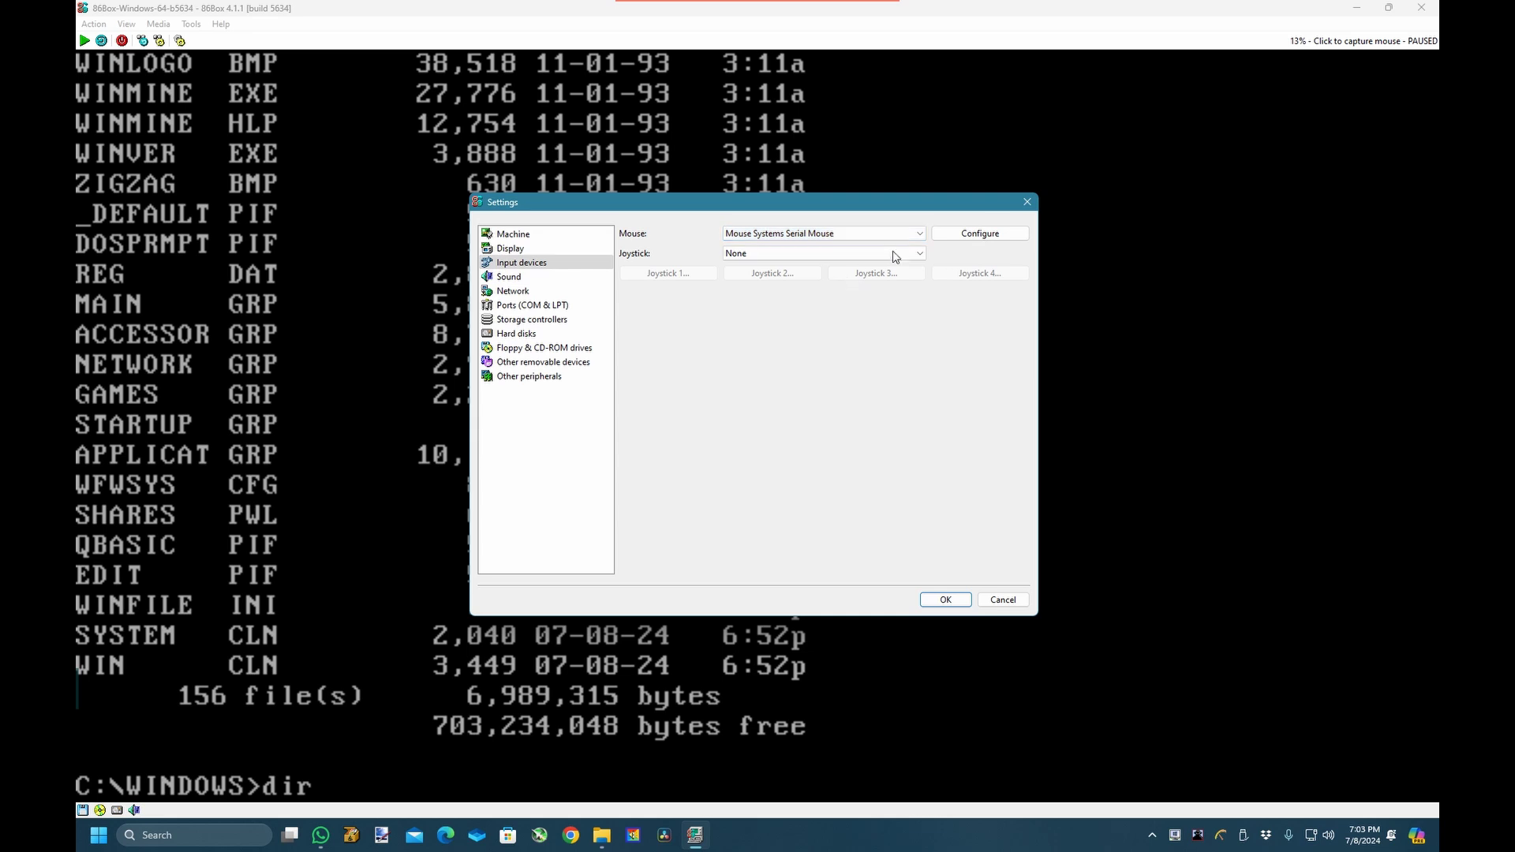
pyautogui.click(951, 598)
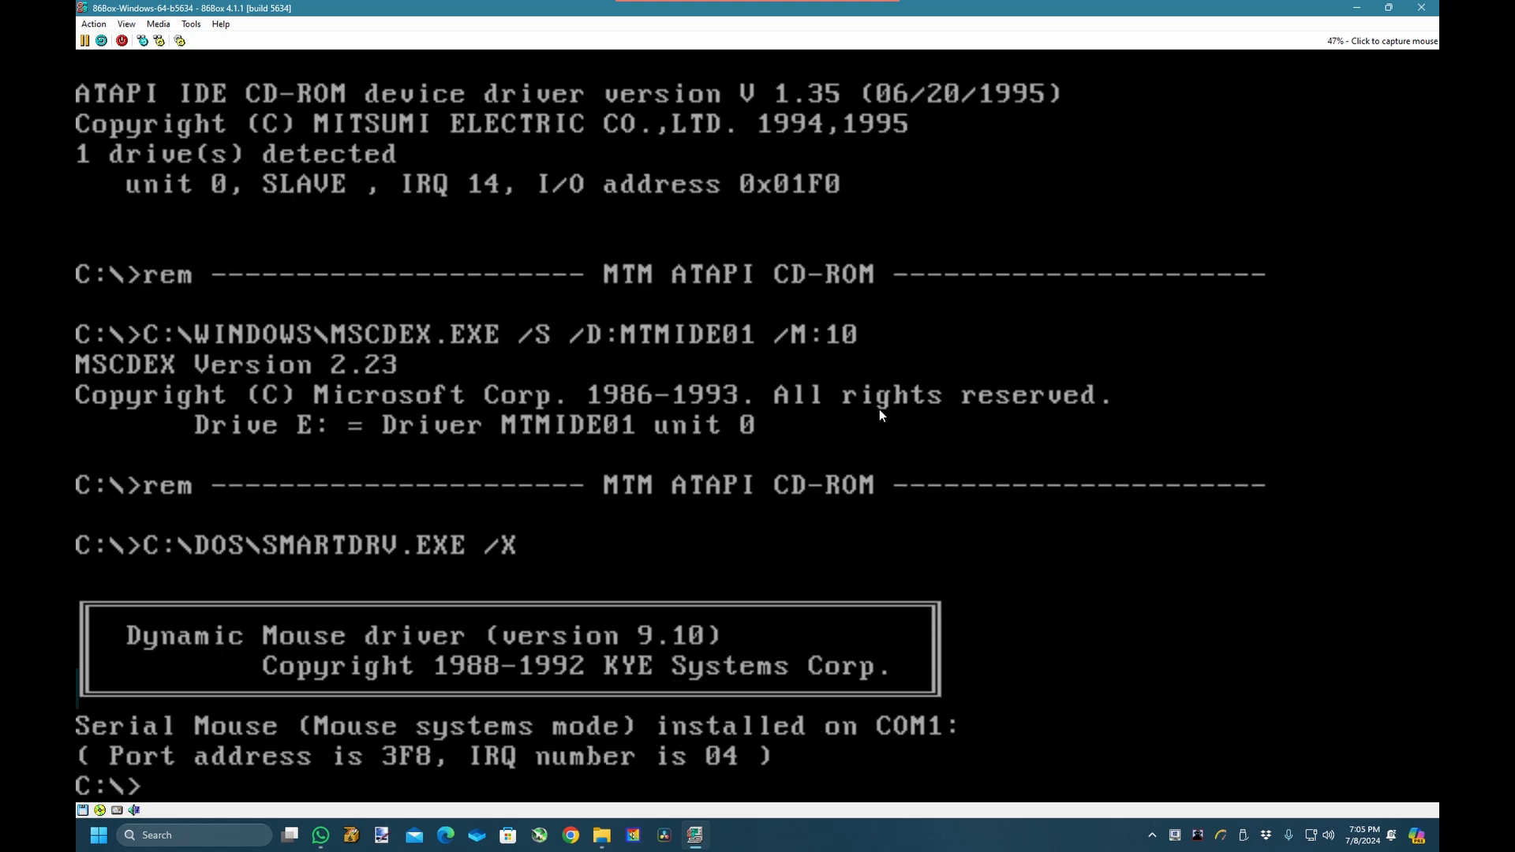
# Start the MS-DOS Editor with the edit command and dismiss its welcome dialog.
pyautogui.write('edit')
pyautogui.press('Return')
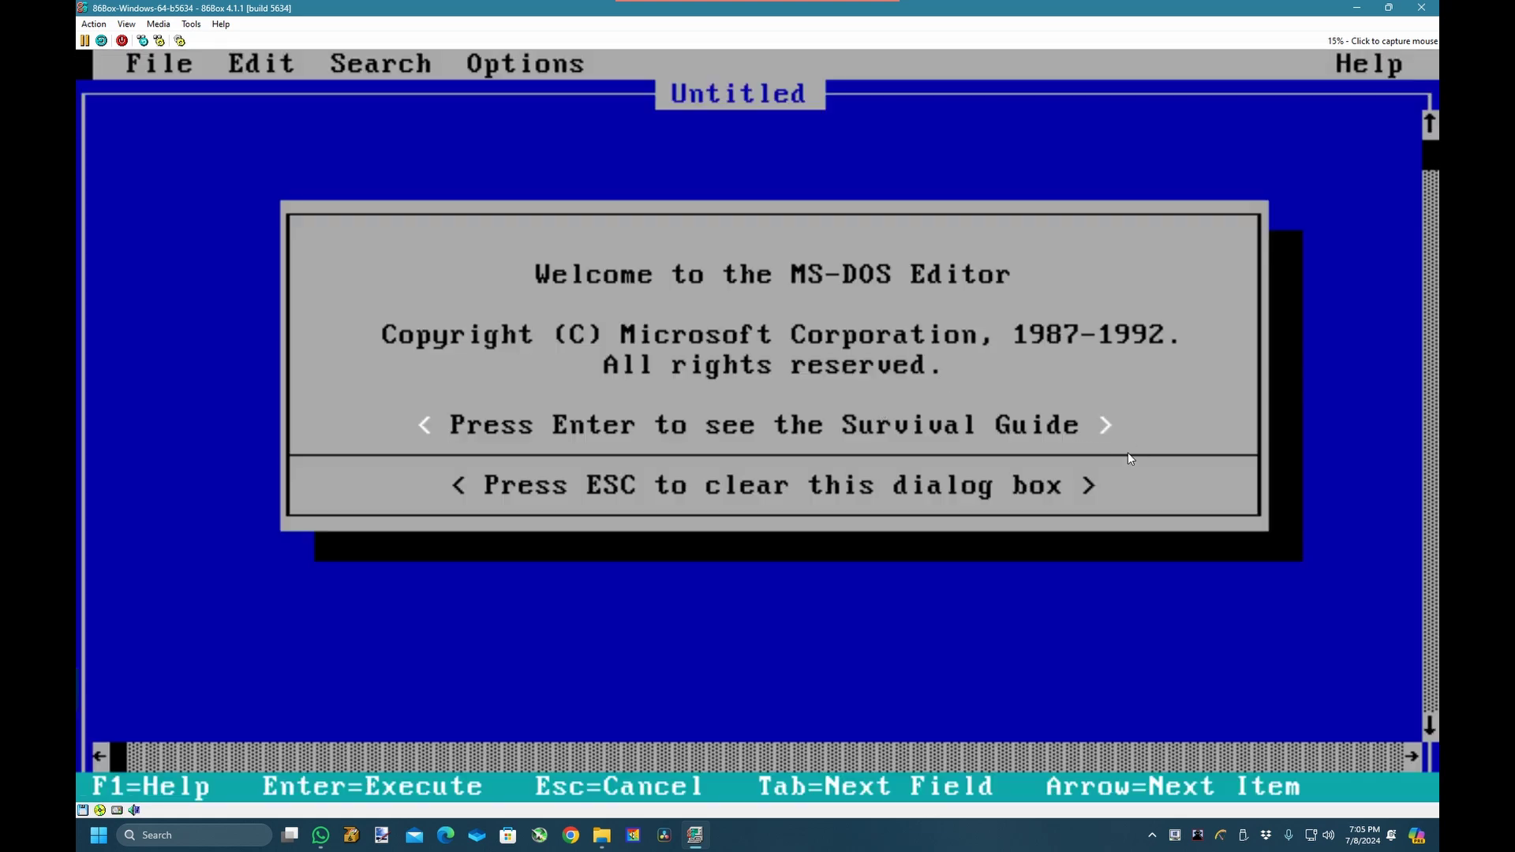
pyautogui.click(758, 426)
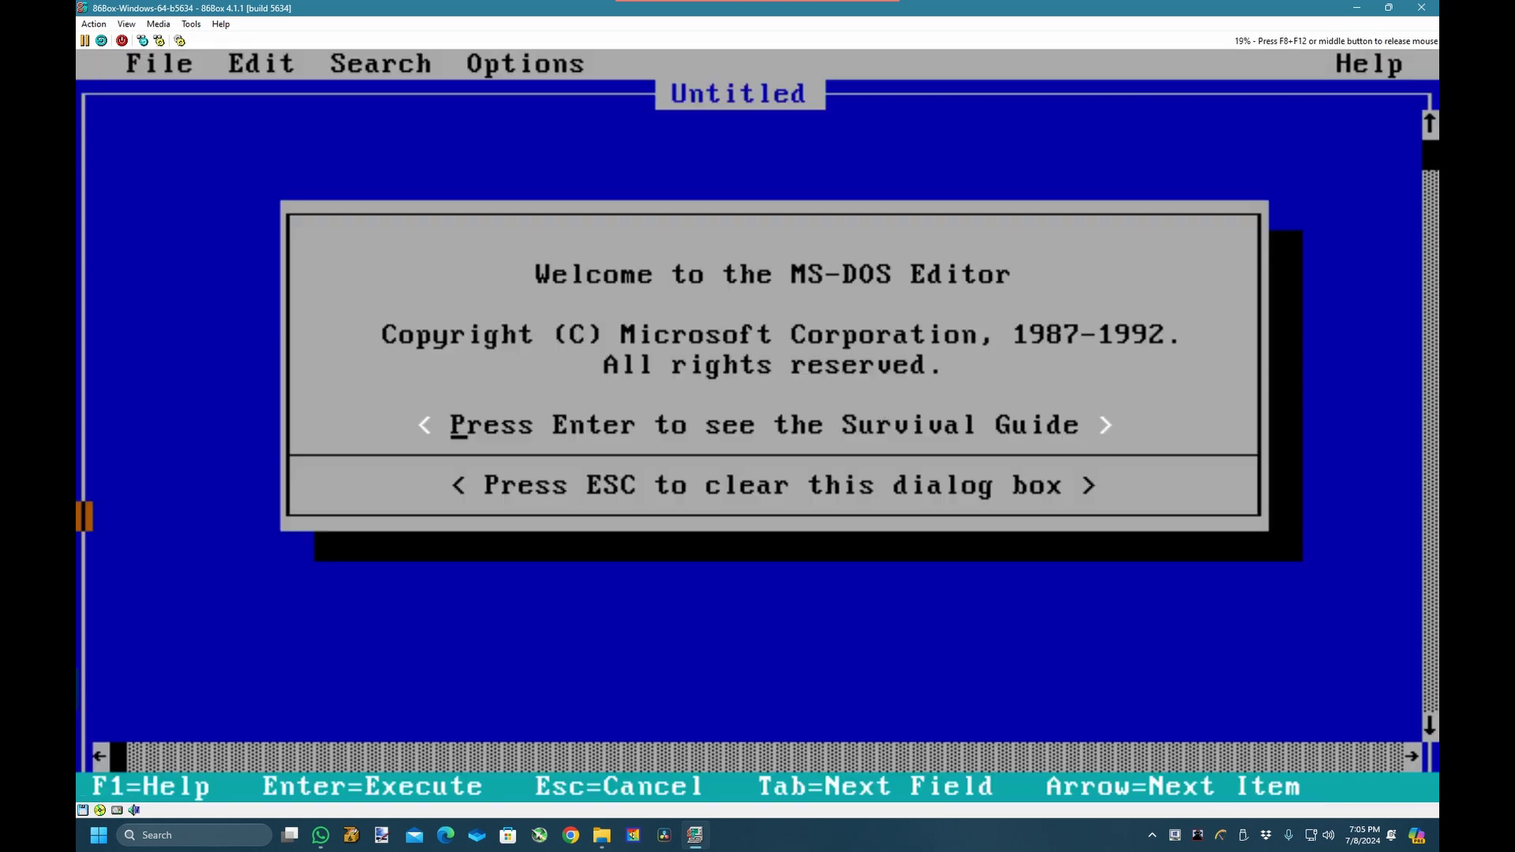
pyautogui.press('Escape')
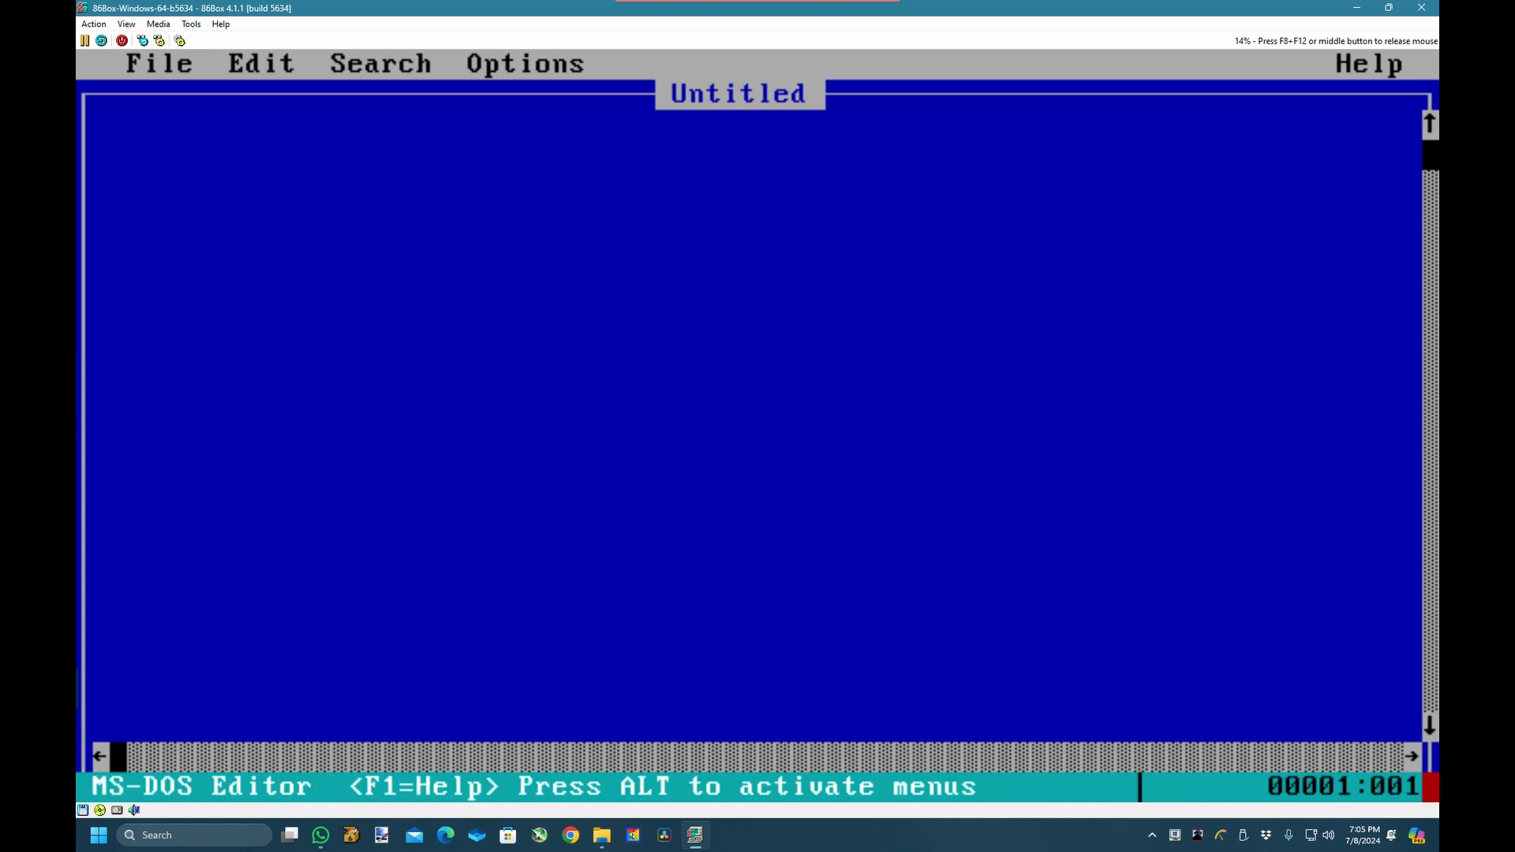
# Bring up the editor's file-opening dialog and try to filter the C:\ file list with *.bat;*.sys.
pyautogui.hotkey('alt', 'f')
pyautogui.press('Down')
pyautogui.press('Down')
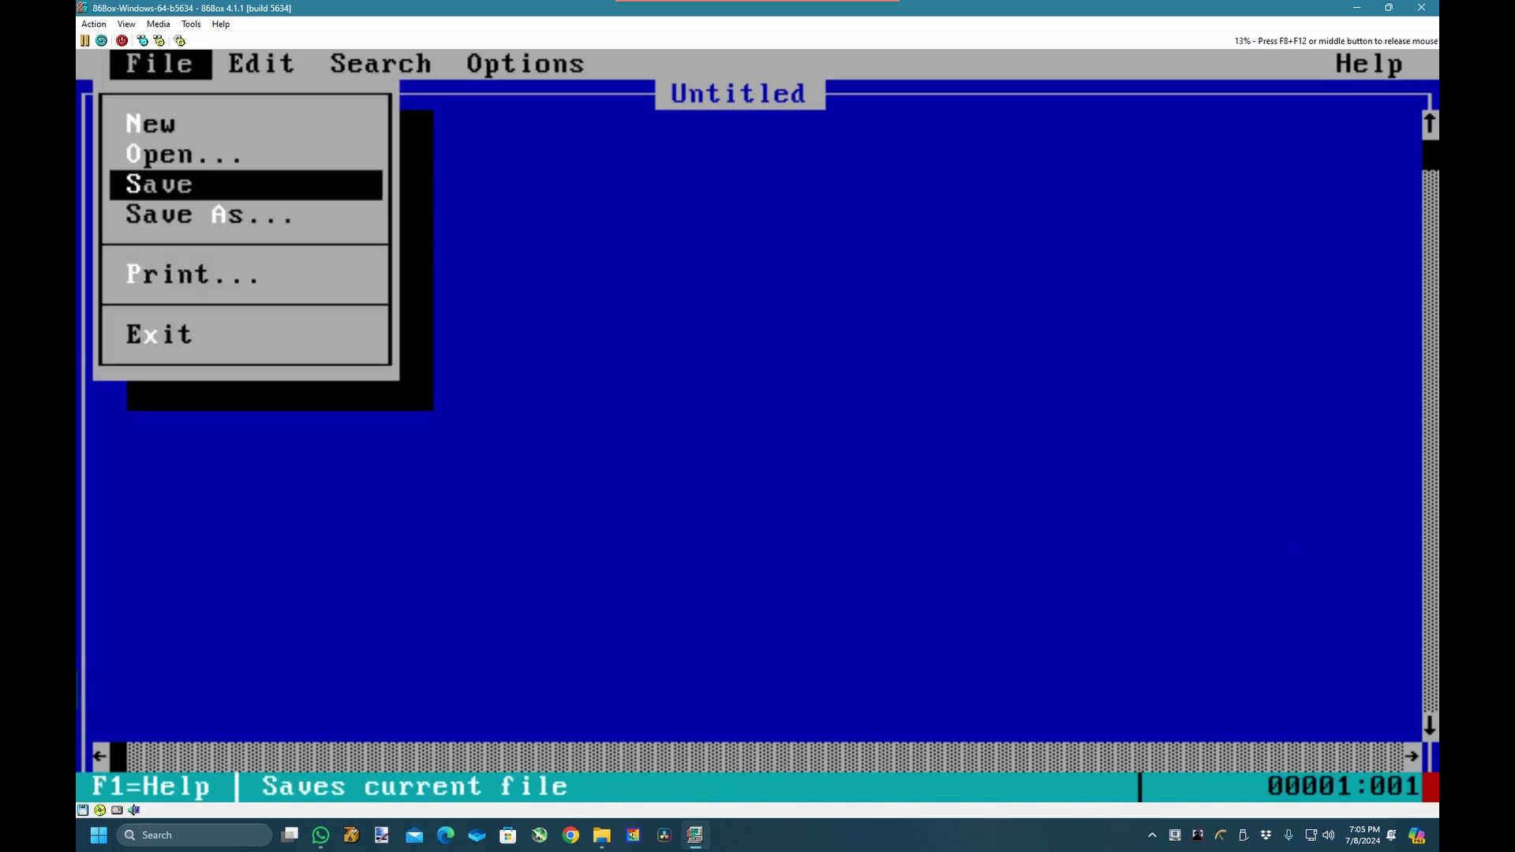
pyautogui.press('Up')
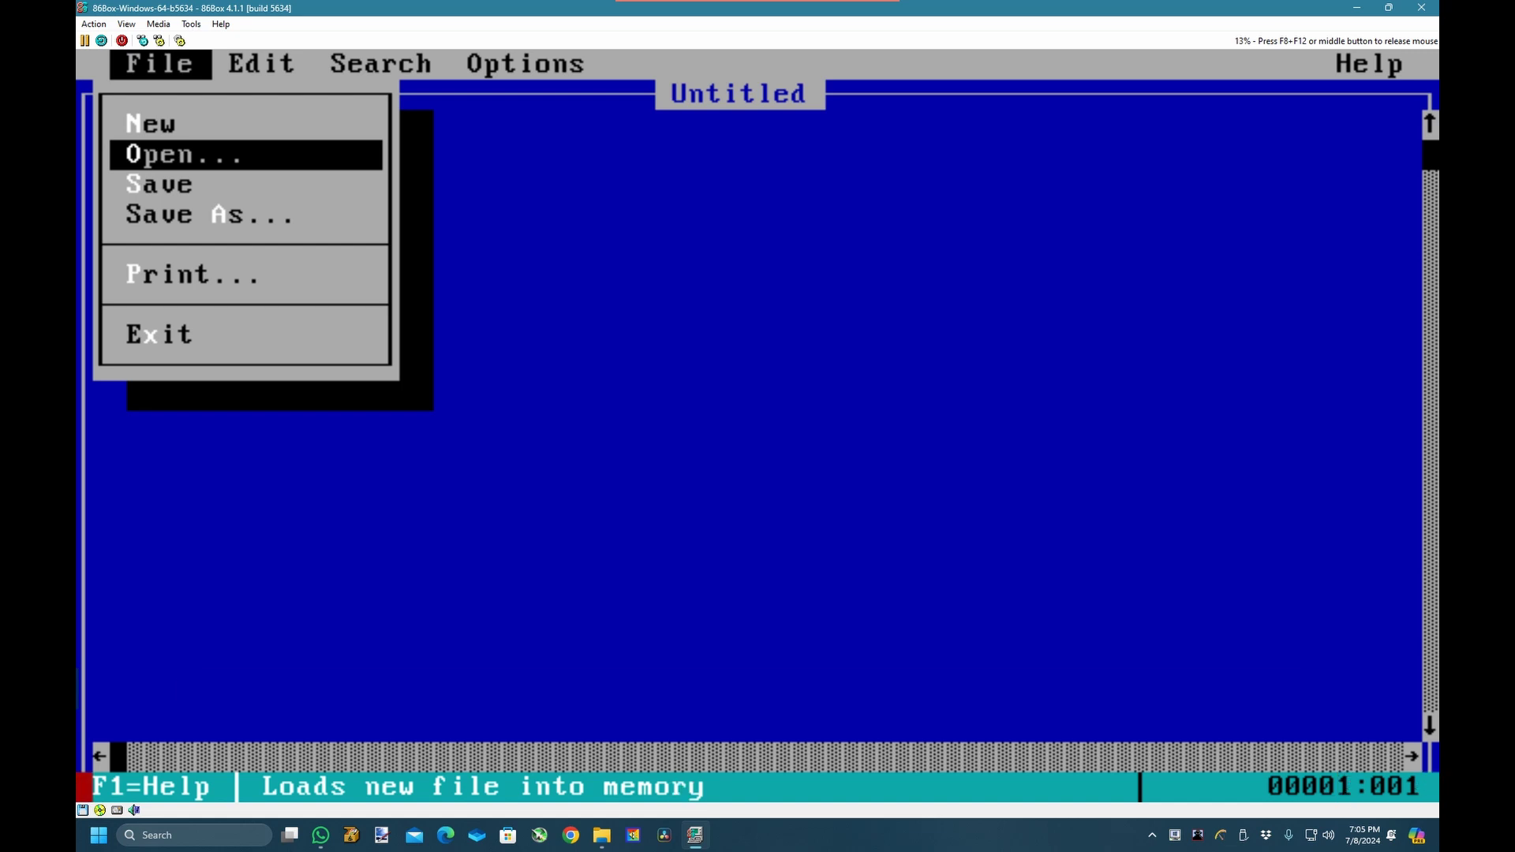
pyautogui.press('Return')
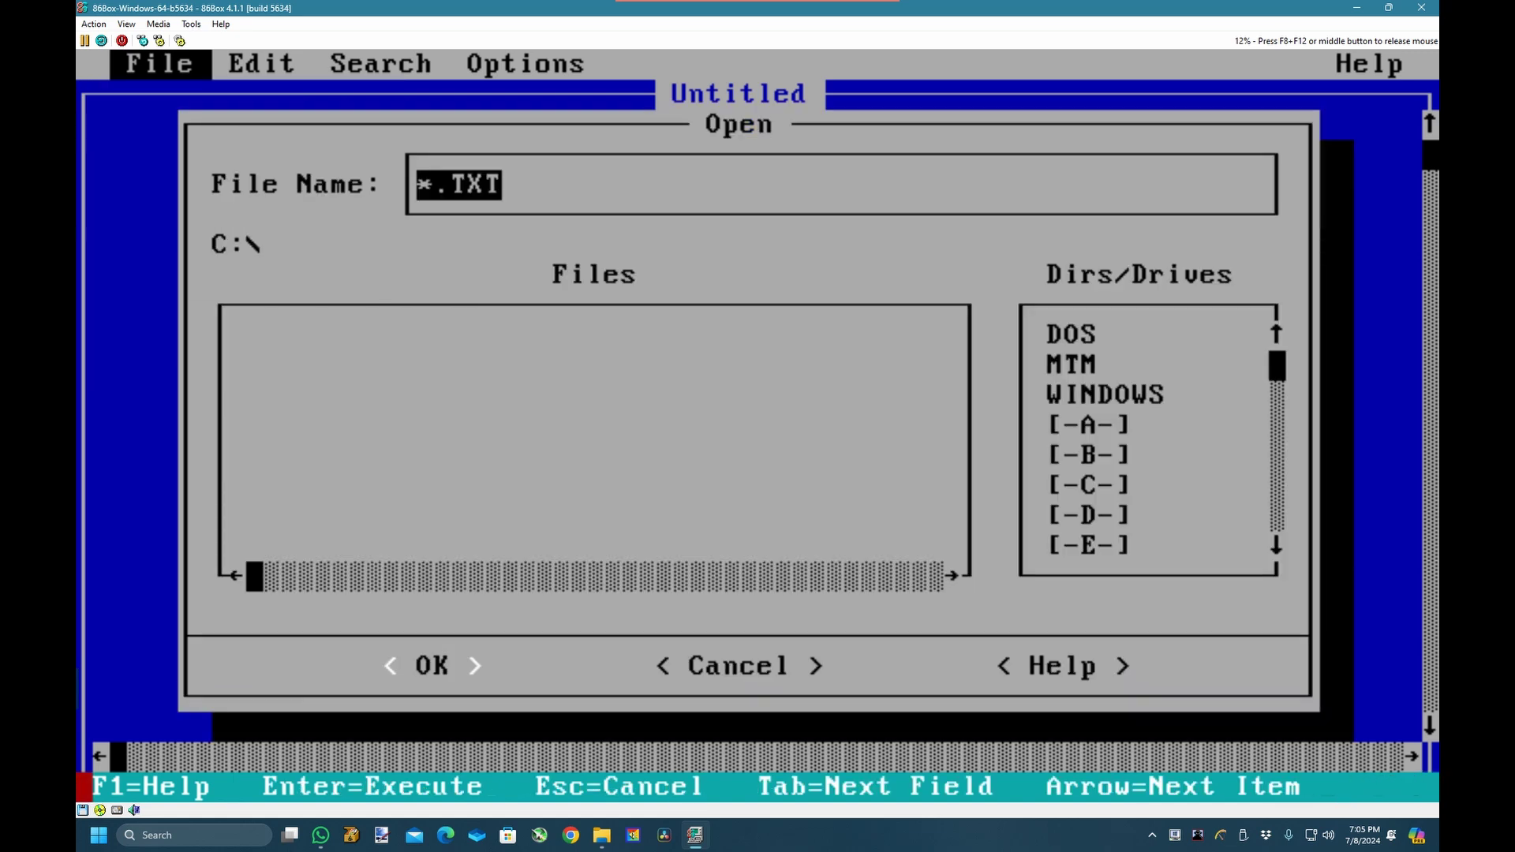
pyautogui.write('*.T')
pyautogui.press('BackSpace')
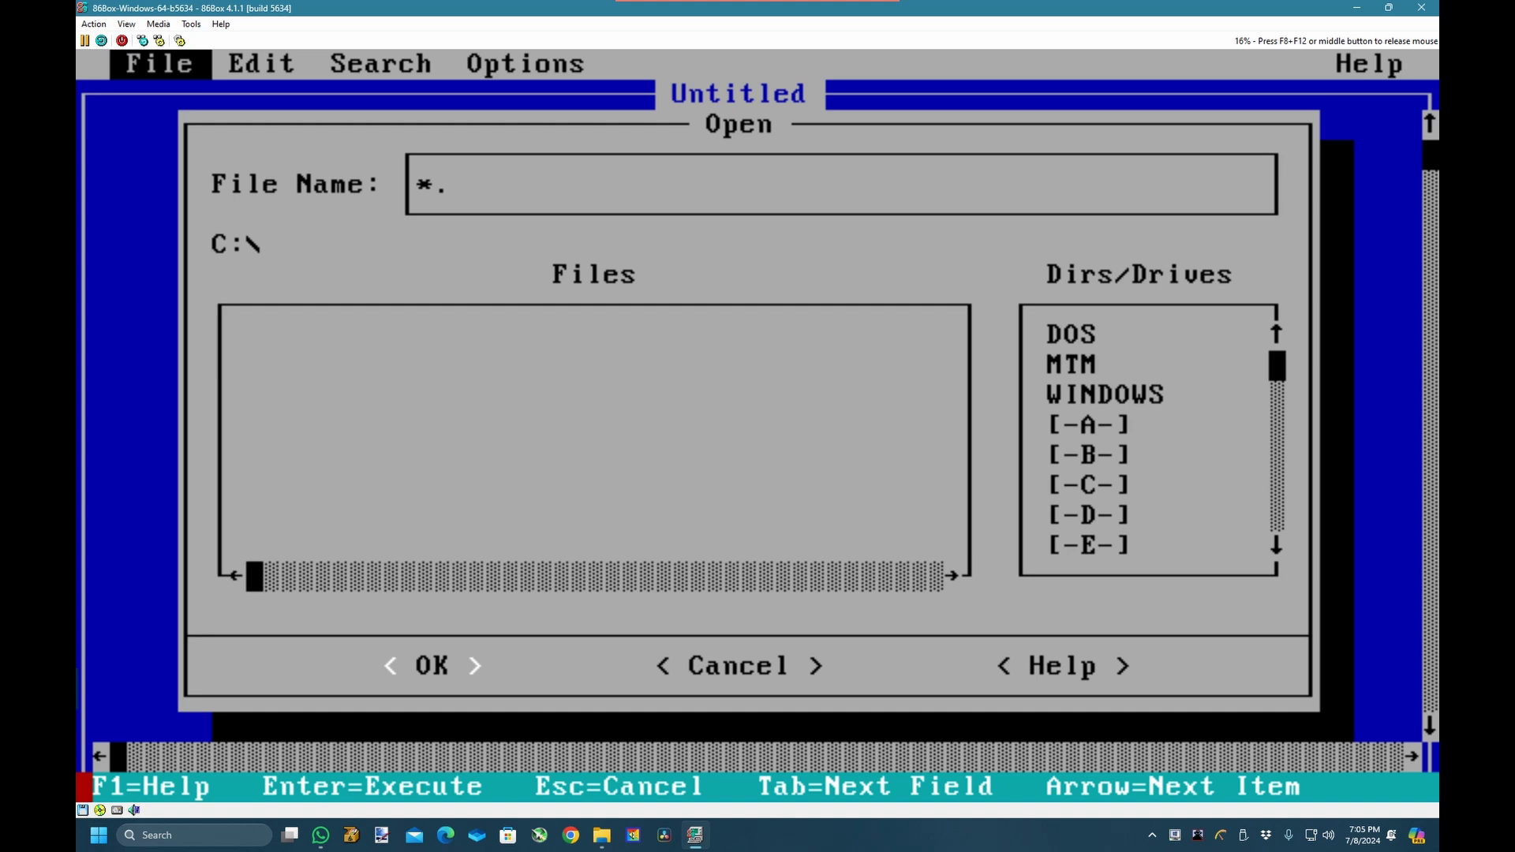
pyautogui.write('bat;*.sys')
pyautogui.press('Return')
pyautogui.press('Return')
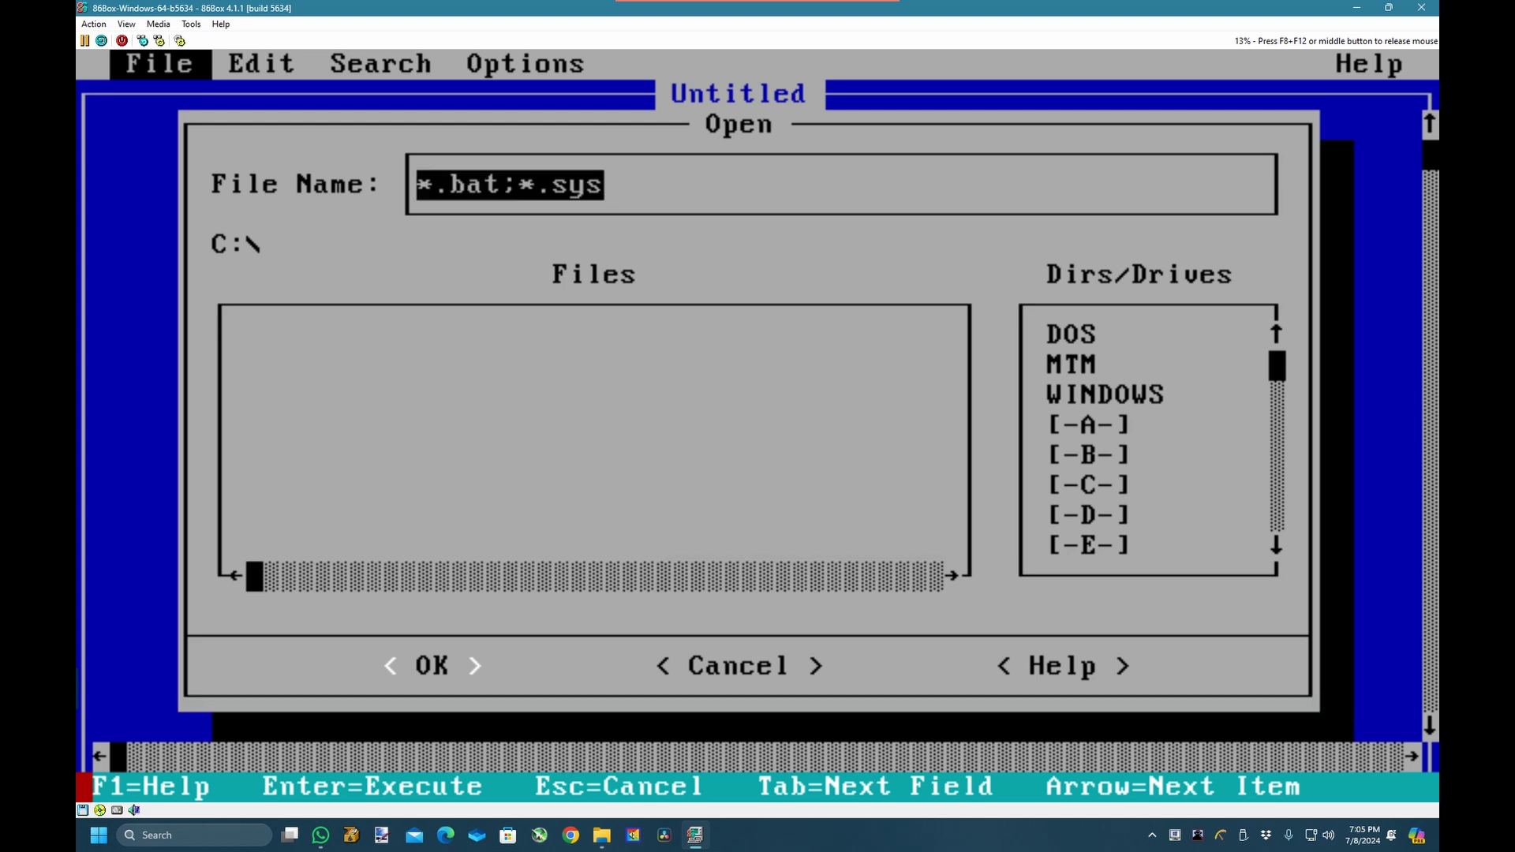
# Filter the file list to *.BAT only and open AUTOEXEC.BAT from C:\.
pyautogui.press('End')
pyautogui.press('BackSpace')
pyautogui.press('BackSpace')
pyautogui.press('BackSpace')
pyautogui.press('BackSpace')
pyautogui.press('BackSpace')
pyautogui.press('BackSpace')
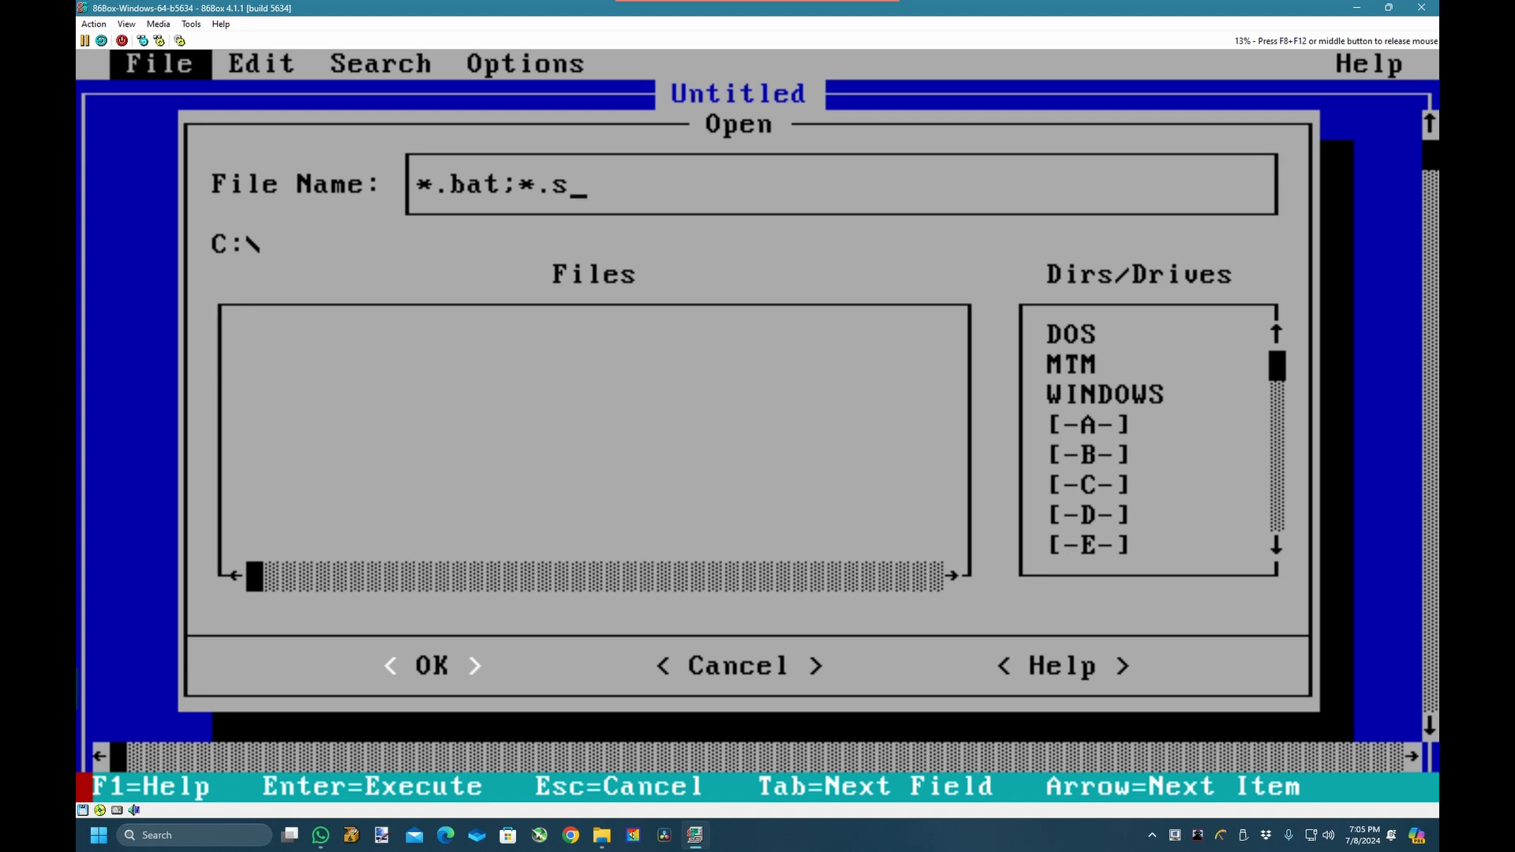
pyautogui.press('Return')
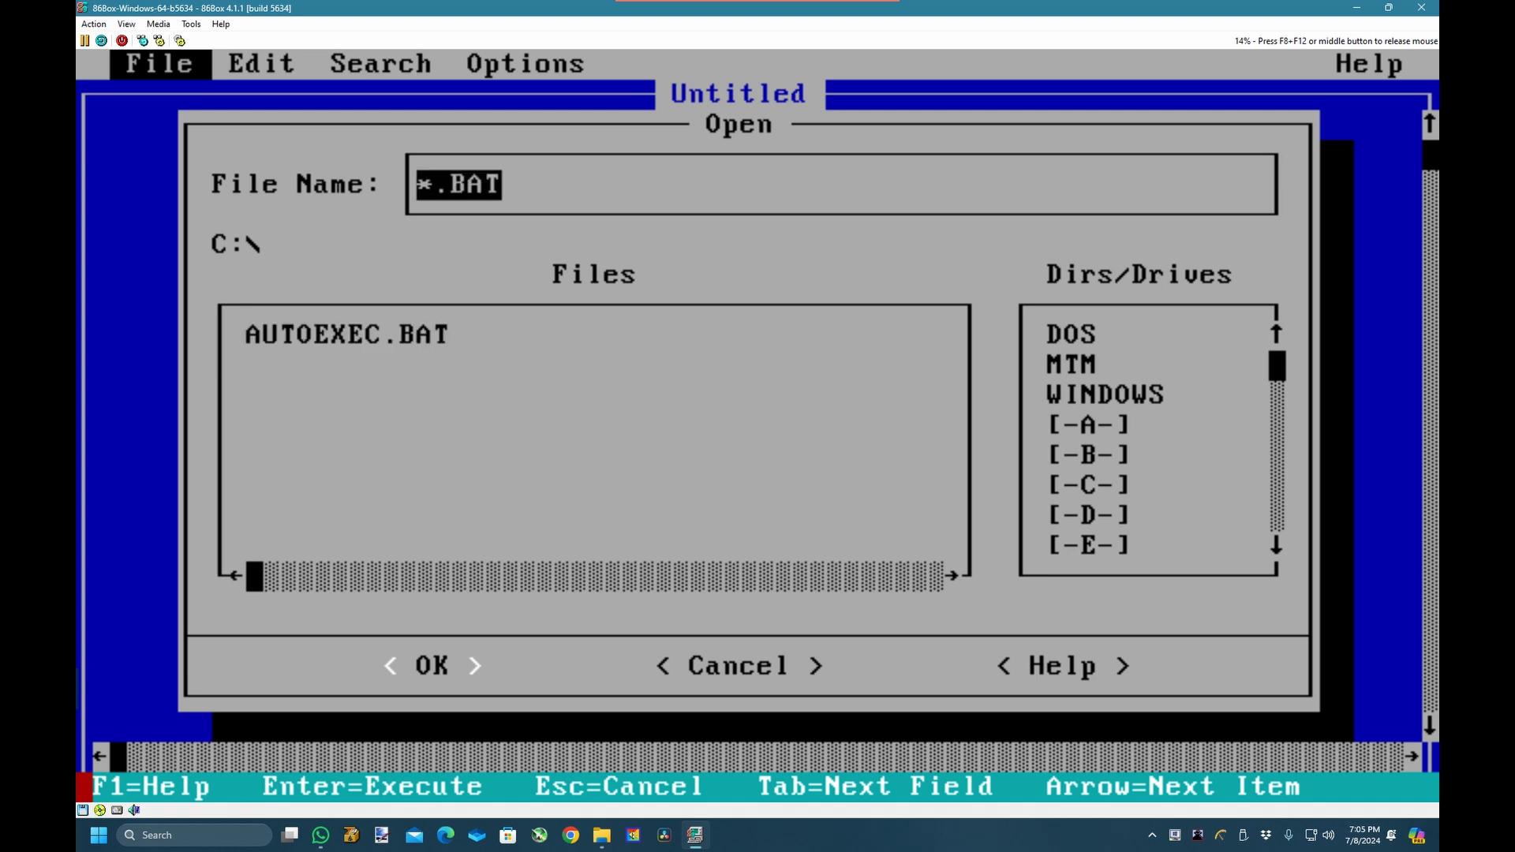
pyautogui.press('Tab')
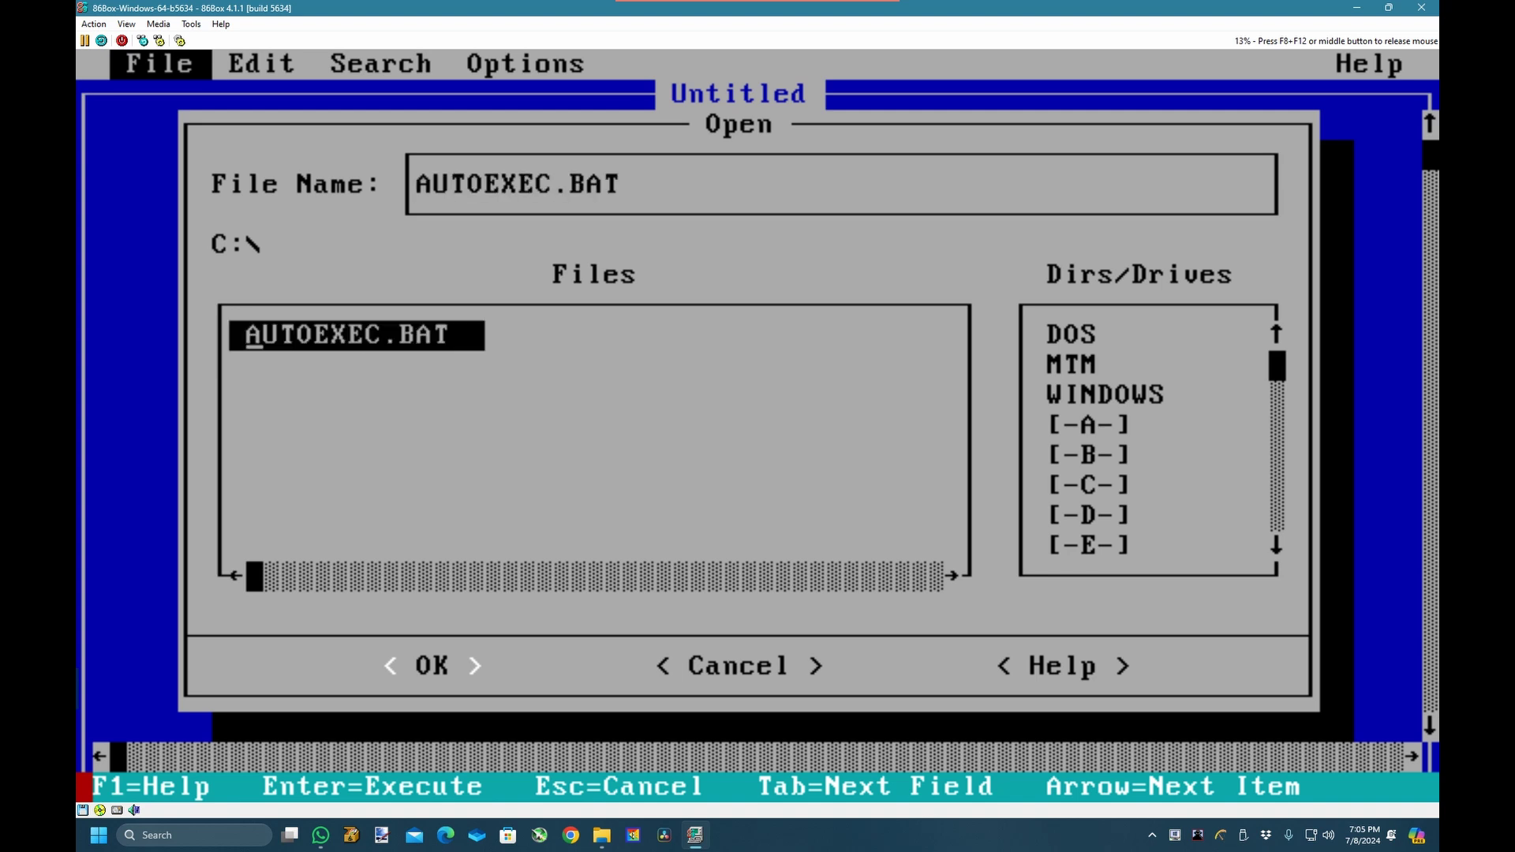
pyautogui.press('Return')
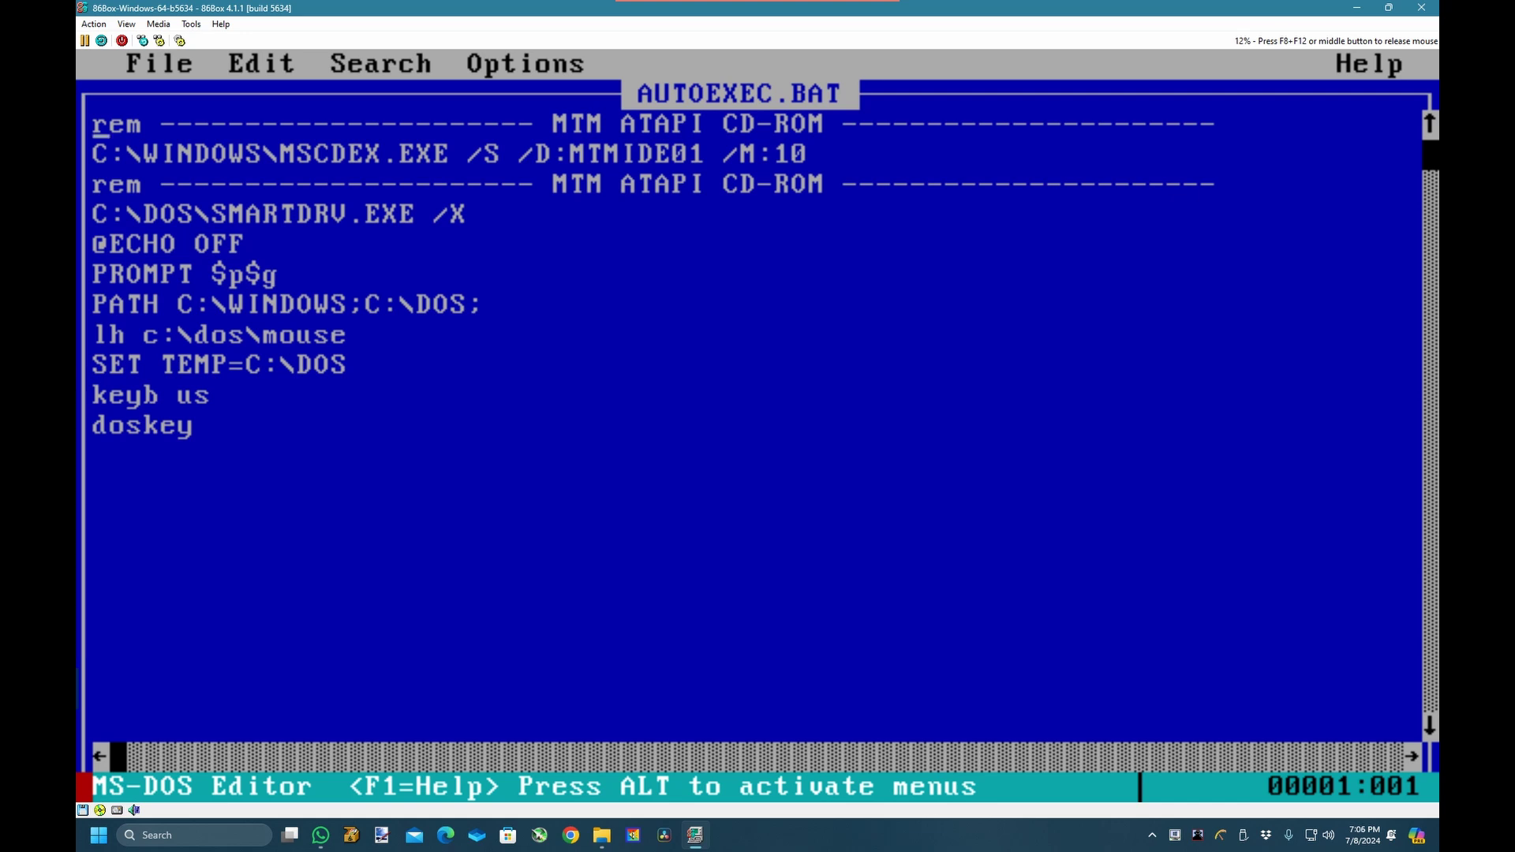
# Open CONFIG.SYS from C:\ in the editor, filtering the file list with *.sys.
pyautogui.hotkey('alt', 'f')
pyautogui.press('Down')
pyautogui.press('Return')
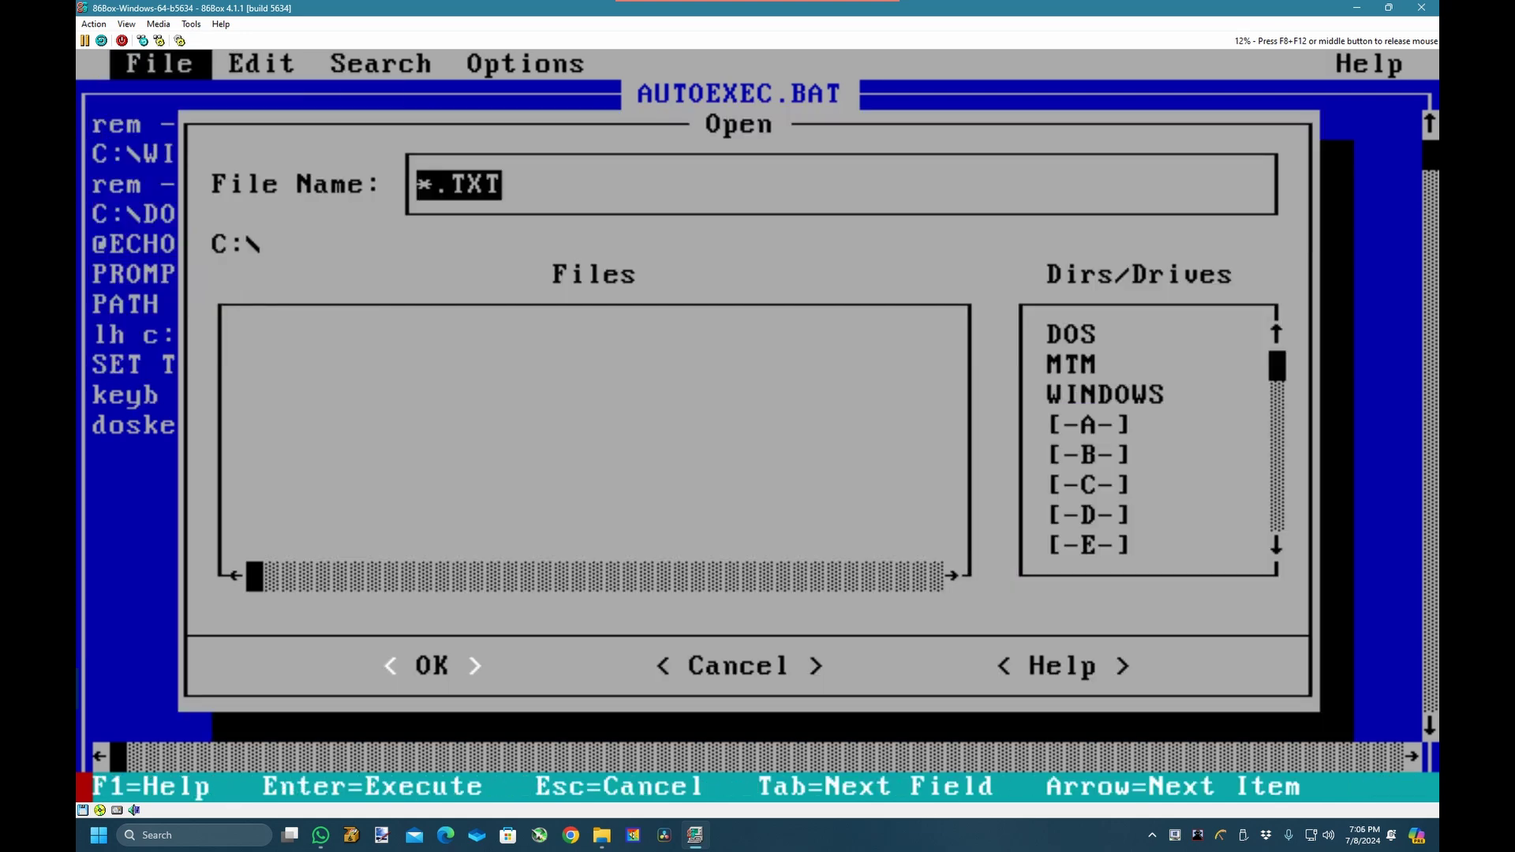
pyautogui.press('End')
pyautogui.press('BackSpace')
pyautogui.press('BackSpace')
pyautogui.press('BackSpace')
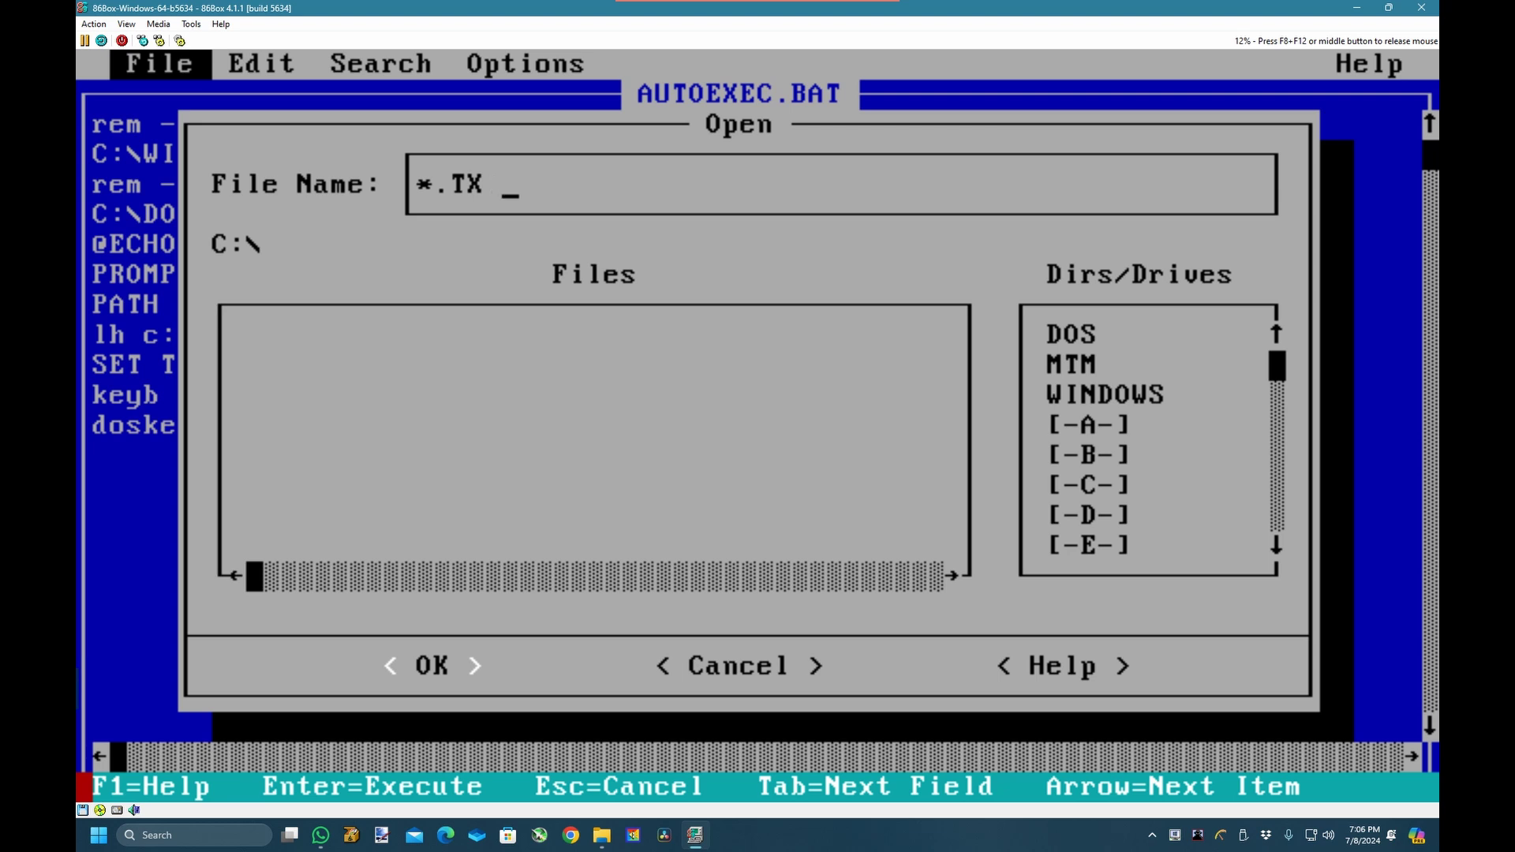
pyautogui.write('sys')
pyautogui.press('Return')
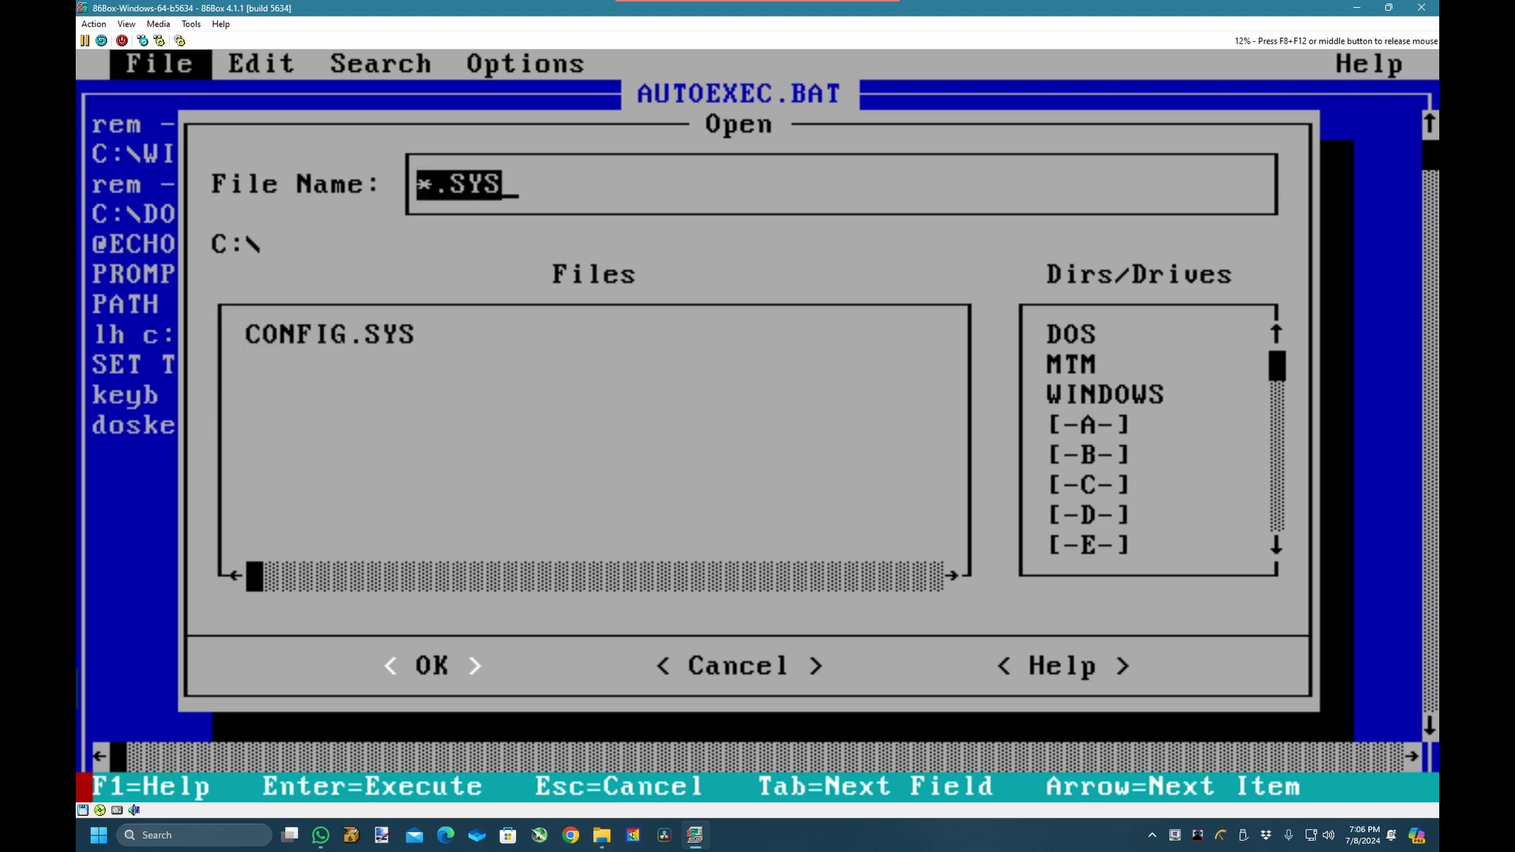
pyautogui.press('End')
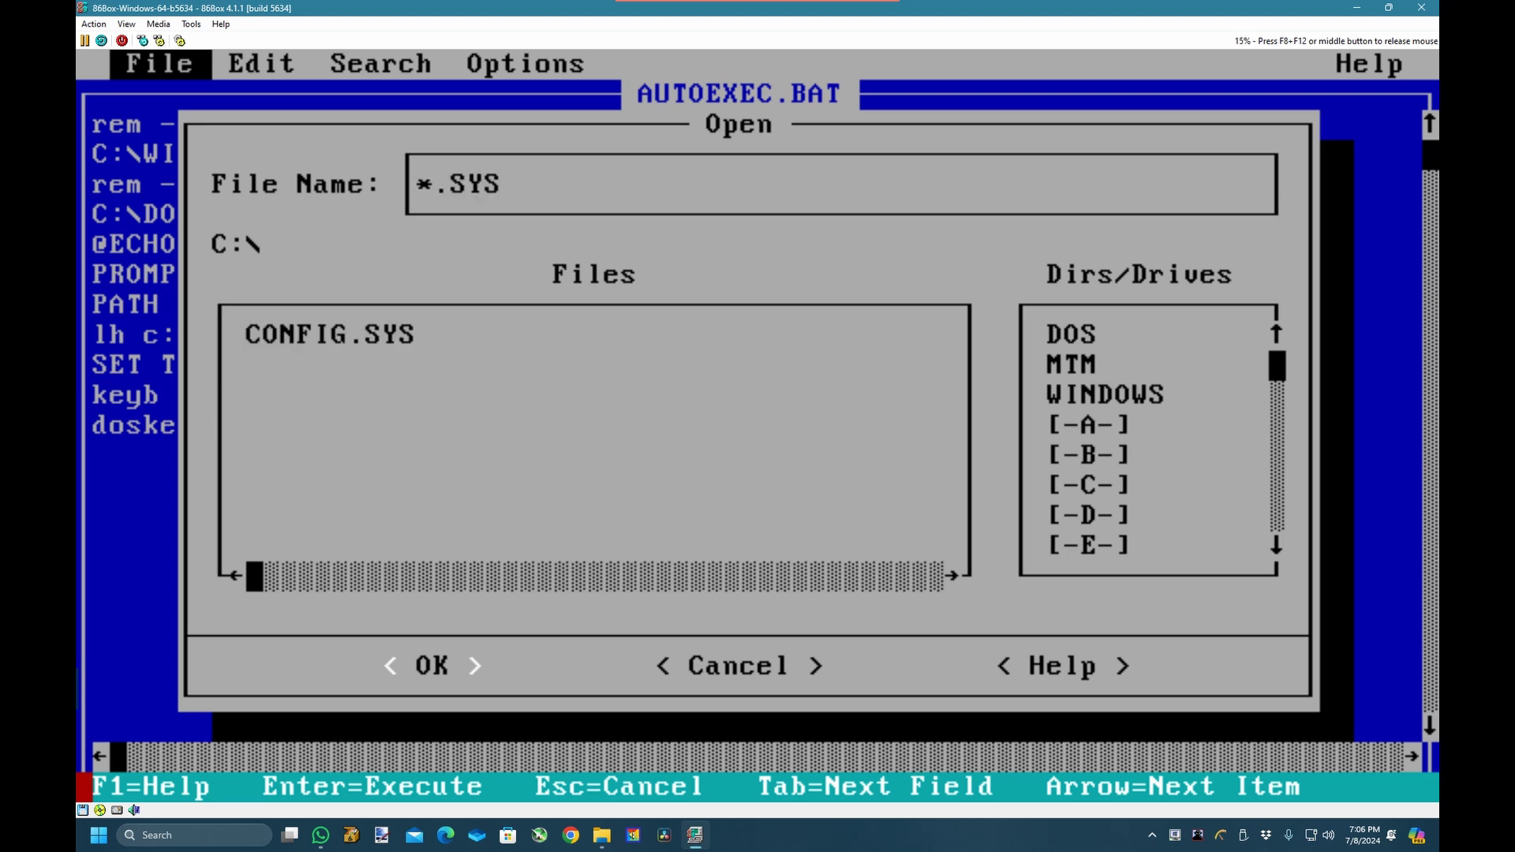
pyautogui.press('Tab')
pyautogui.press('Return')
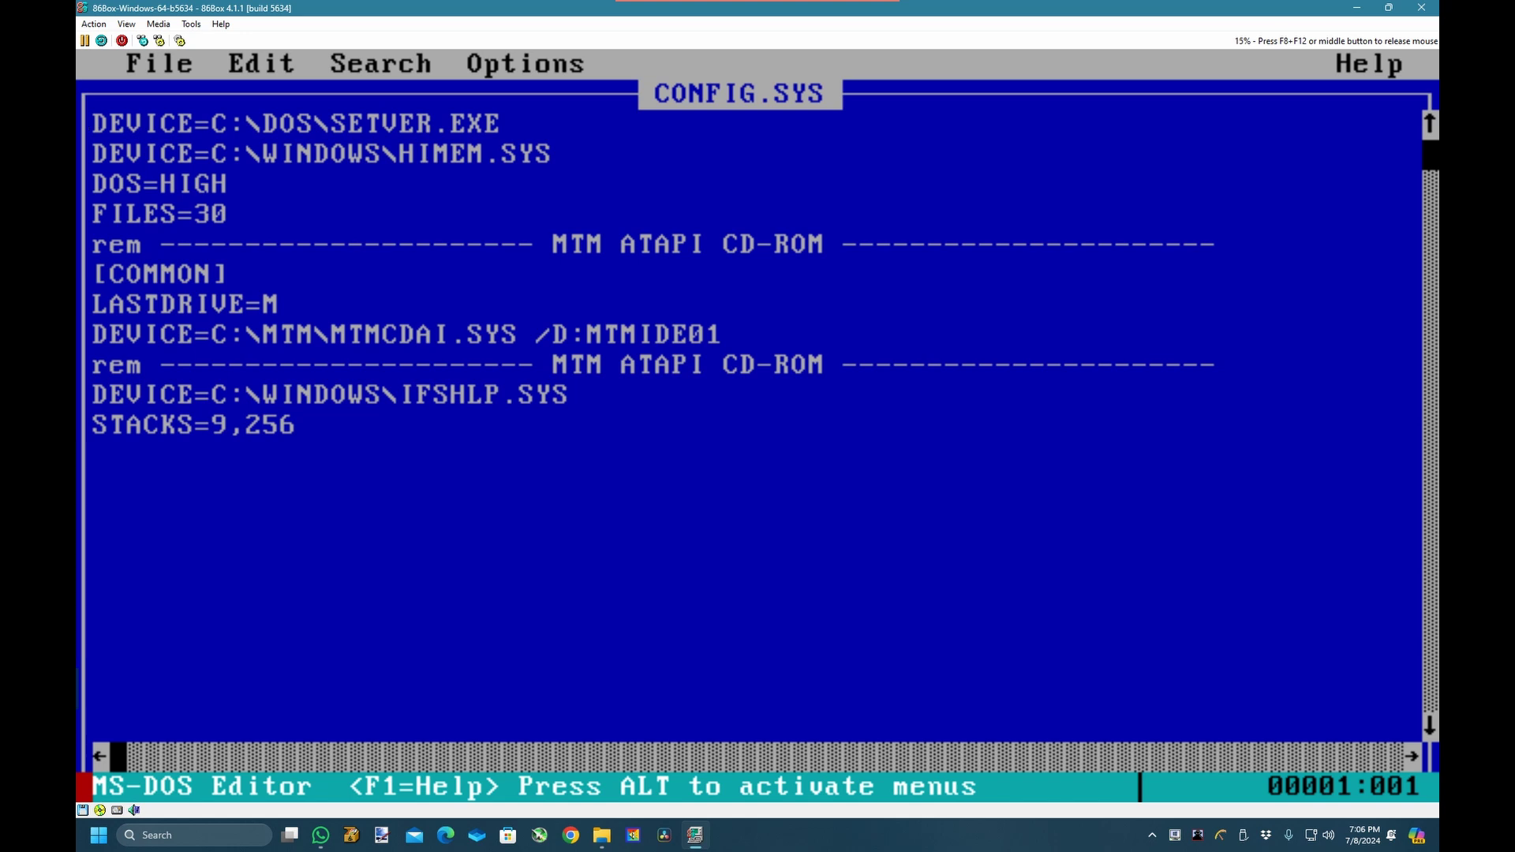
# Delete the DEVICE=C:\DOS\SETVER.EXE line at the start of CONFIG.SYS.
pyautogui.hotkey('shift', 'Down')
pyautogui.press('Delete')
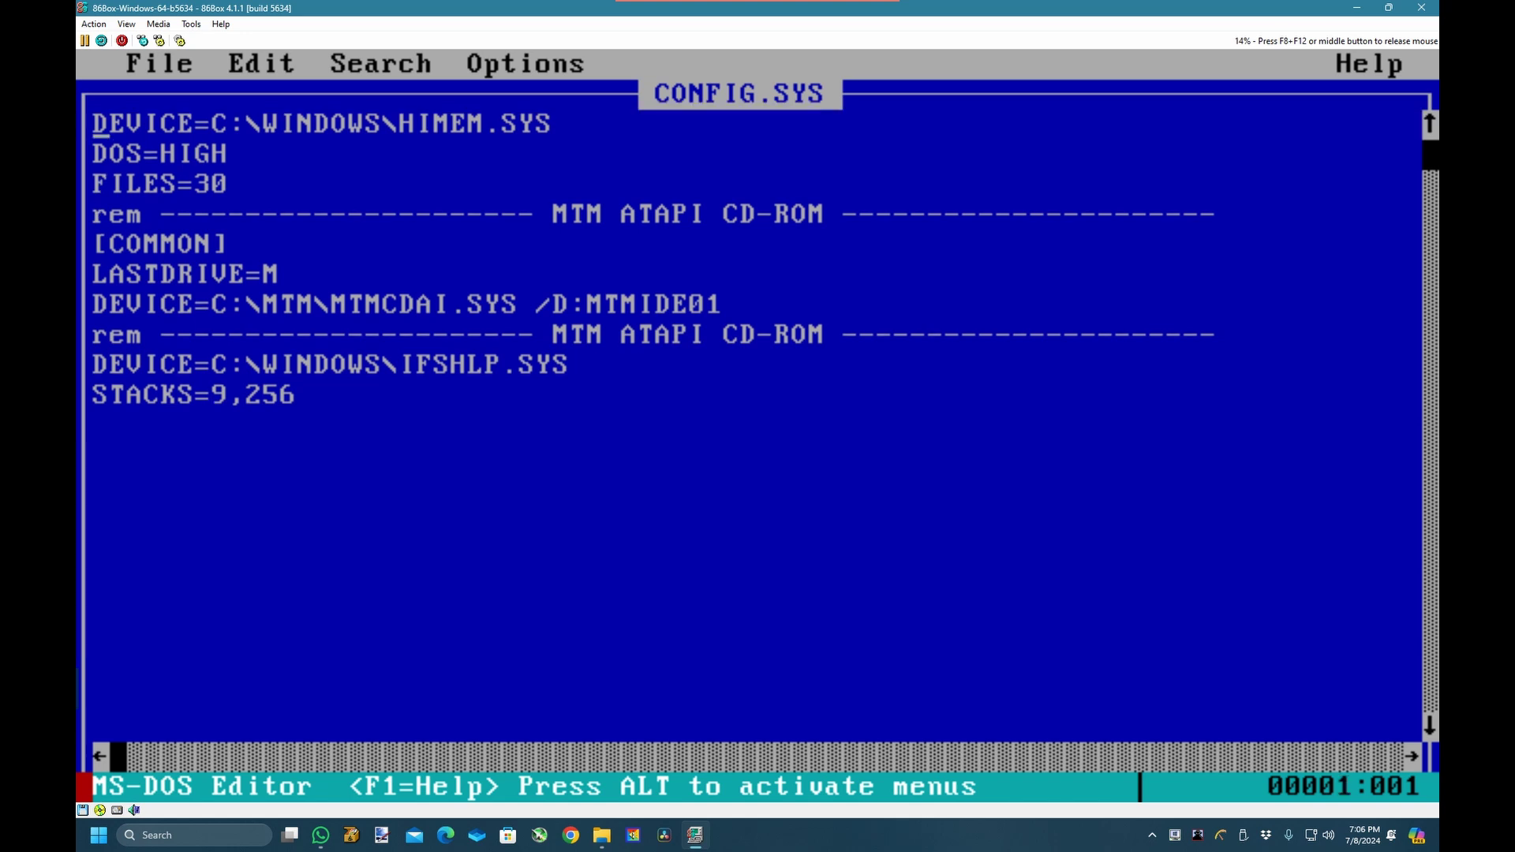
pyautogui.press('Down')
pyautogui.press('Down')
pyautogui.press('Down')
pyautogui.press('Down')
pyautogui.press('Down')
pyautogui.press('Down')
pyautogui.press('Down')
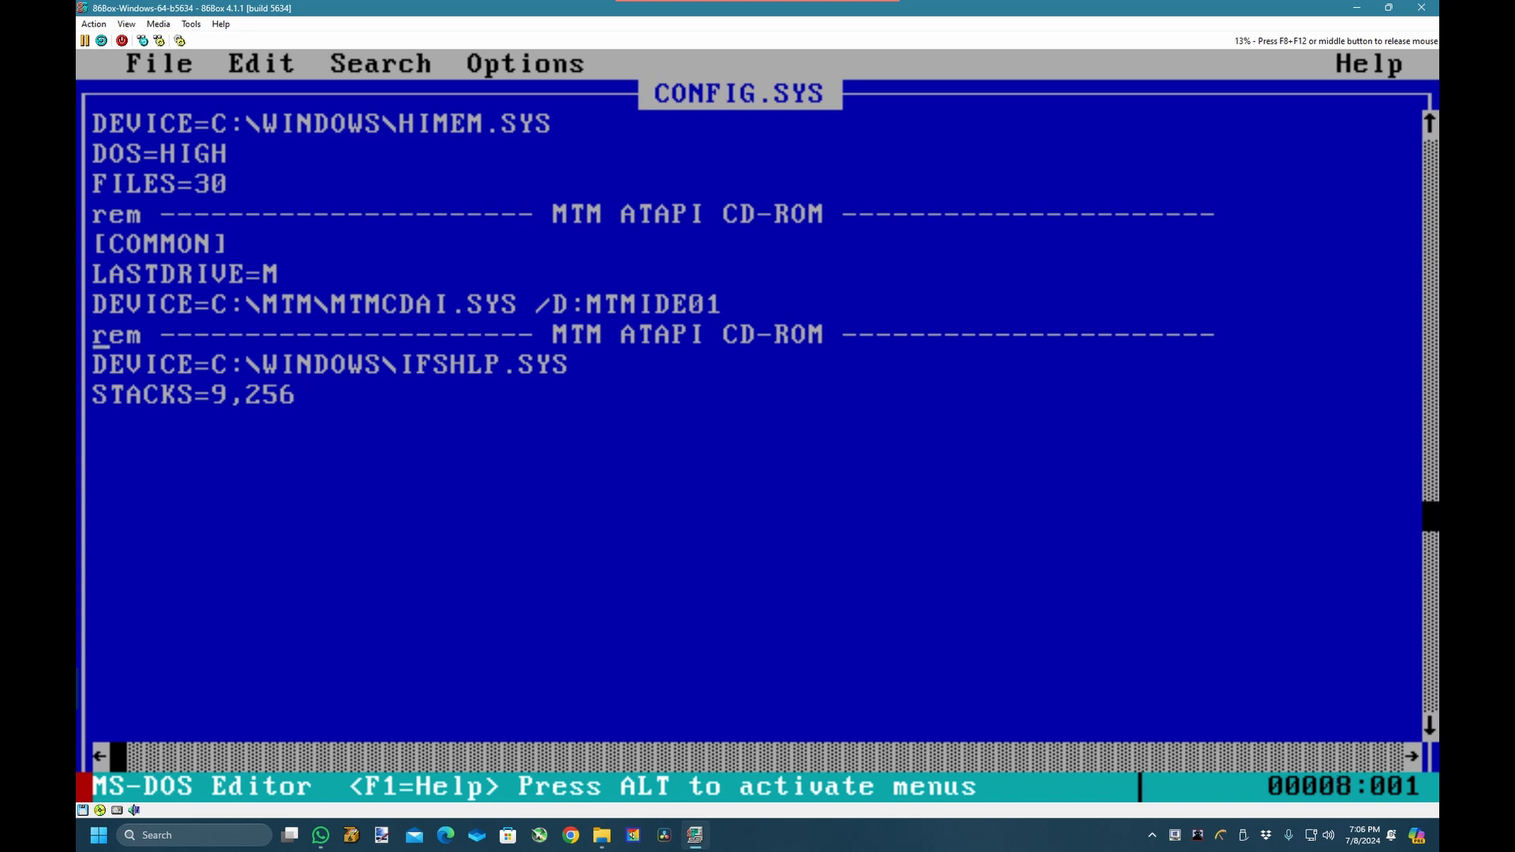
# Exit the editor to DOS and save the changes to CONFIG.SYS.
pyautogui.hotkey('alt', 'f')
pyautogui.press('Down')
pyautogui.press('Up')
pyautogui.press('Up')
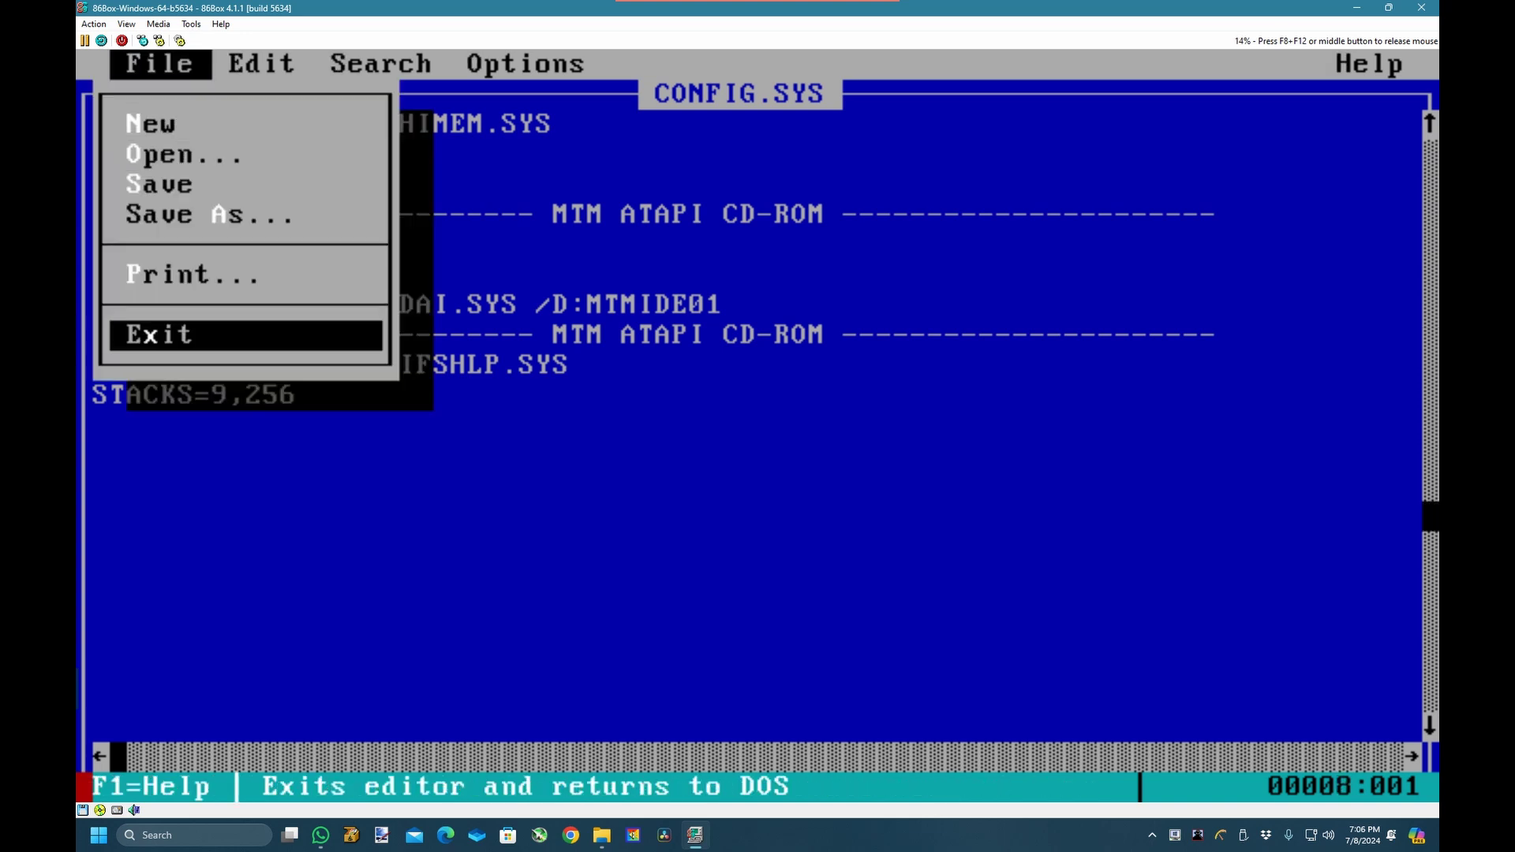
pyautogui.press('Return')
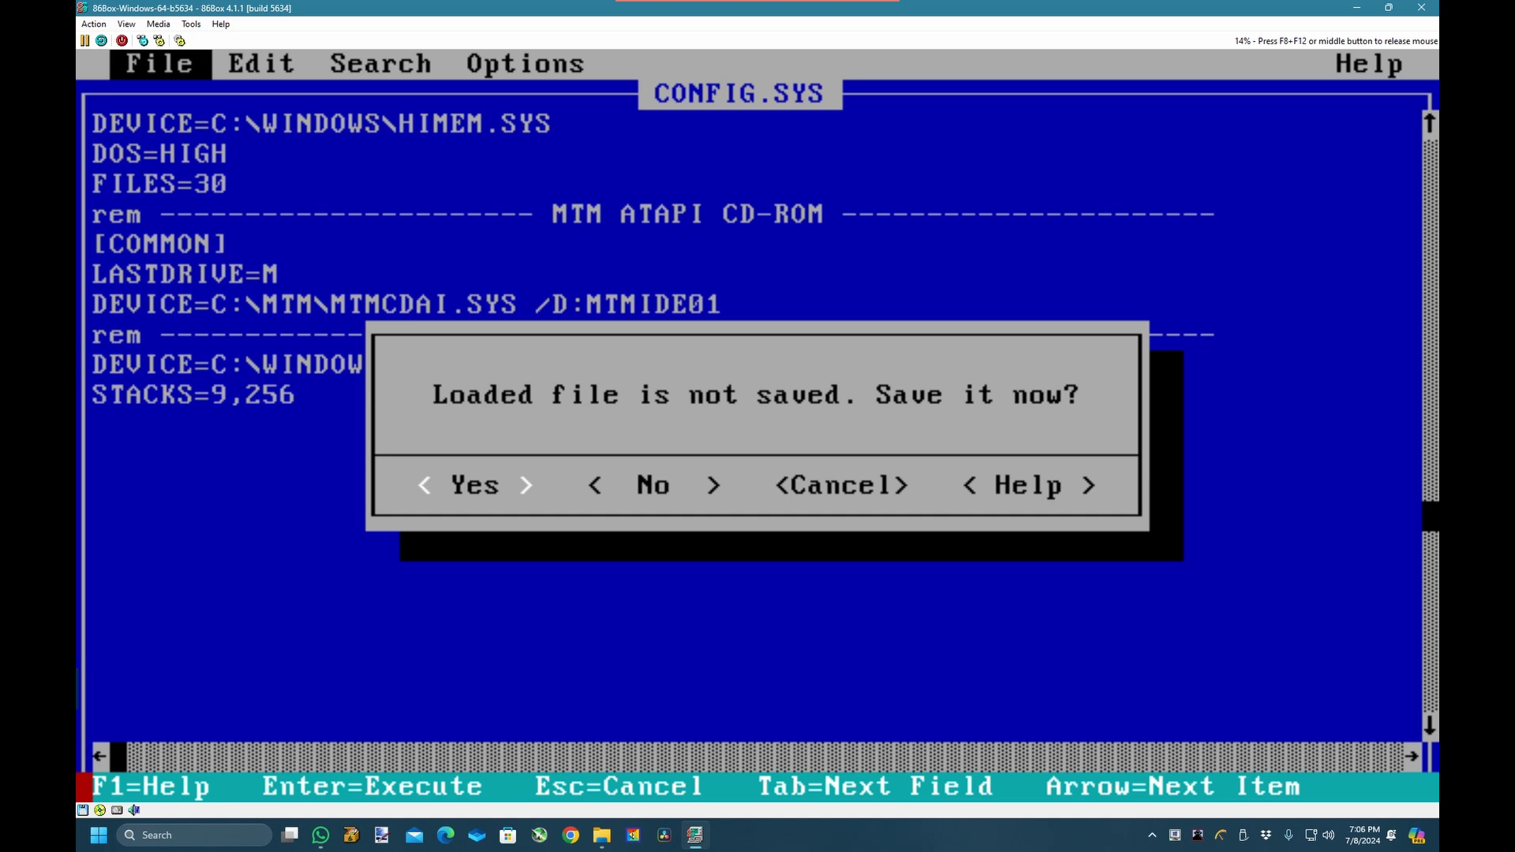
pyautogui.press('Return')
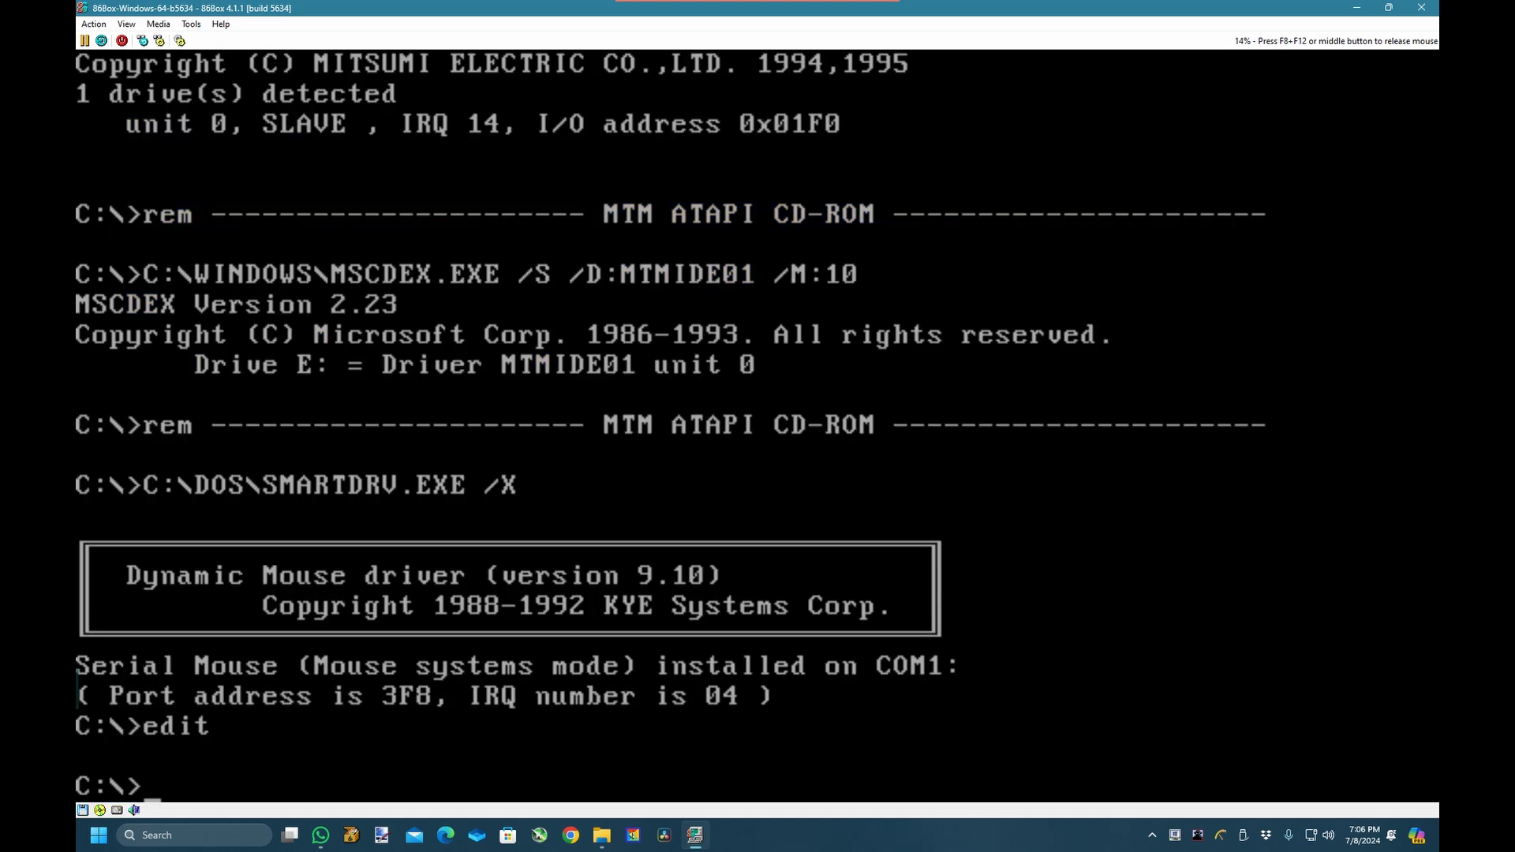
# Display the contents of msdos.sys with the type command, and list the root directory of drive C with dir.
pyautogui.write('type msdo')
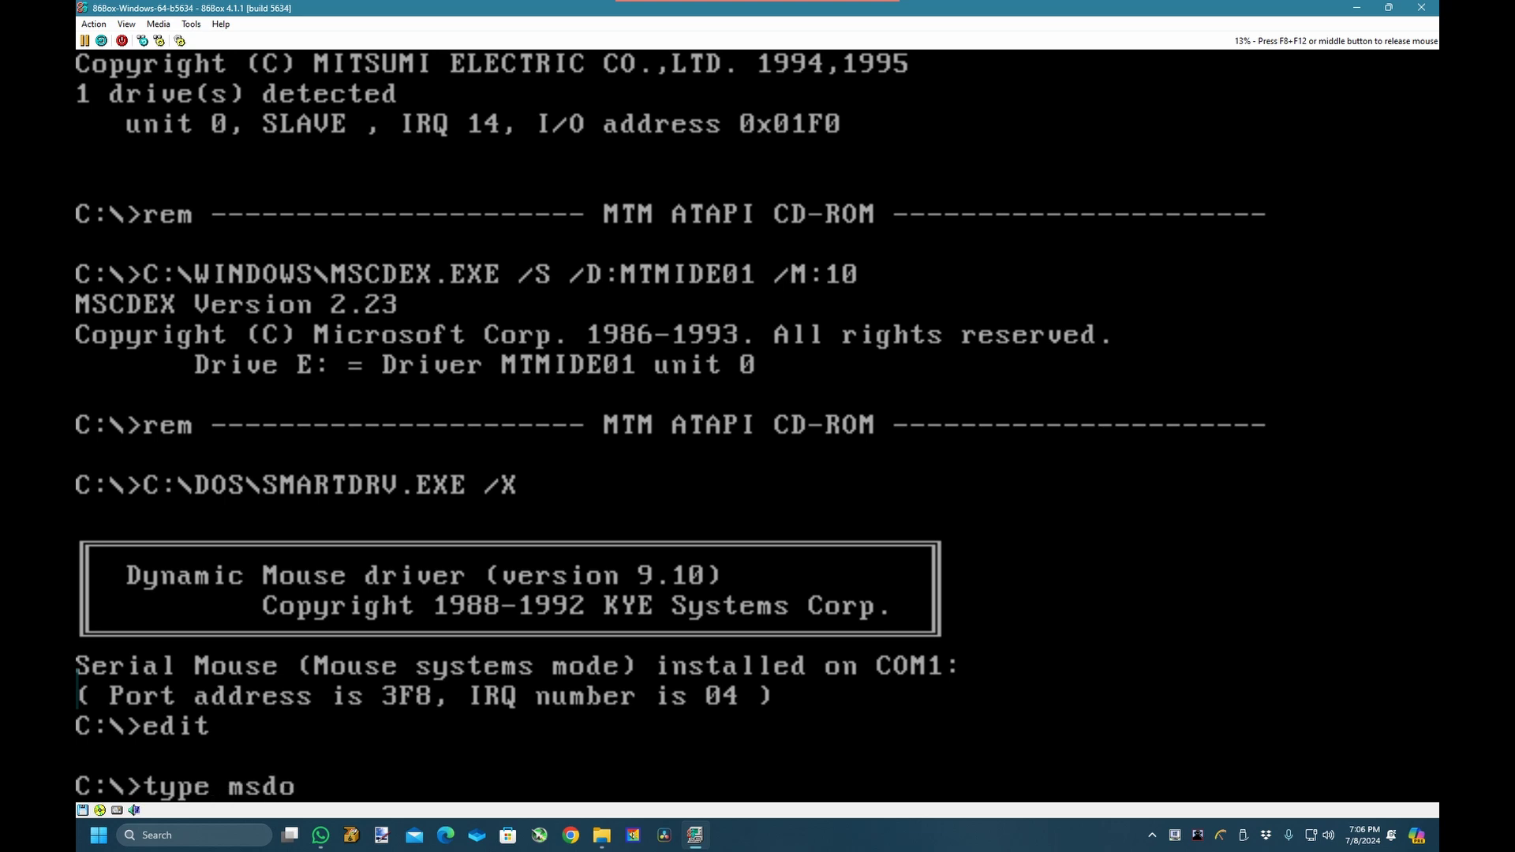
pyautogui.write('s.sys\\')
pyautogui.press('Return')
pyautogui.press('F3')
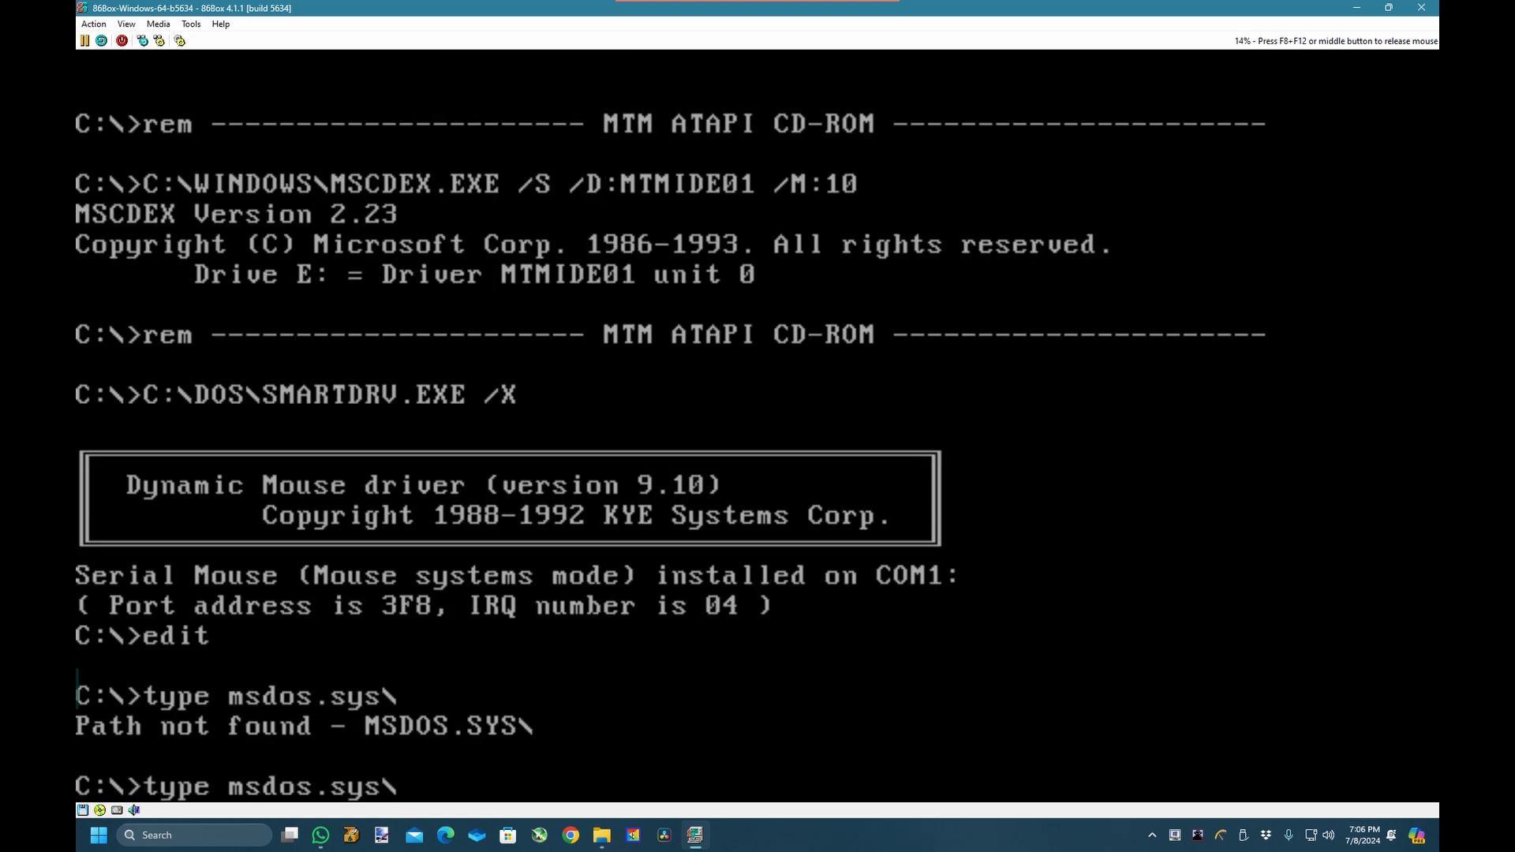
pyautogui.press('BackSpace')
pyautogui.press('Return')
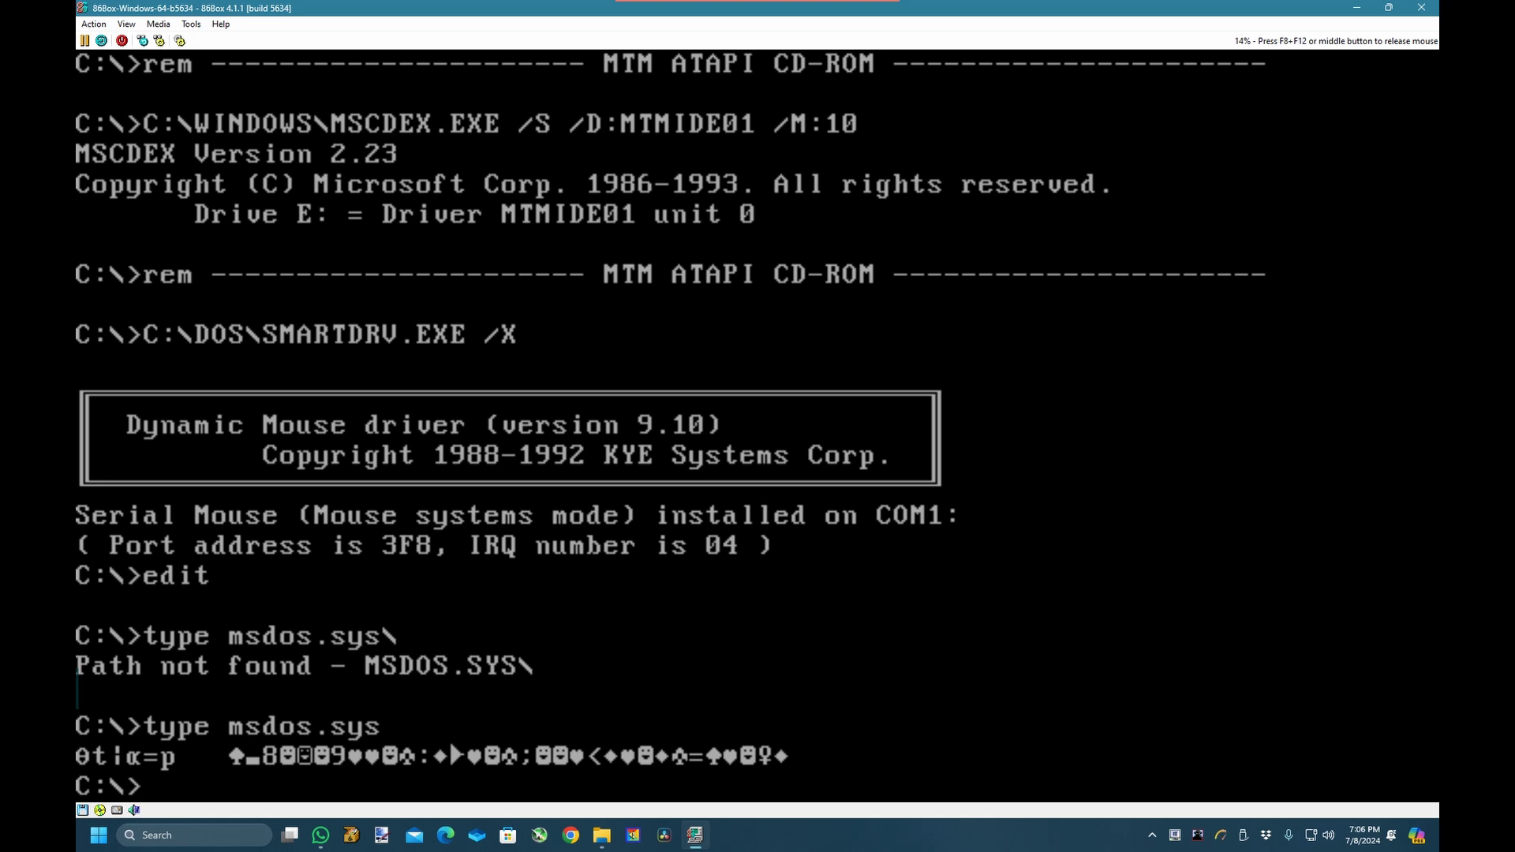
pyautogui.write('dir')
pyautogui.press('Return')
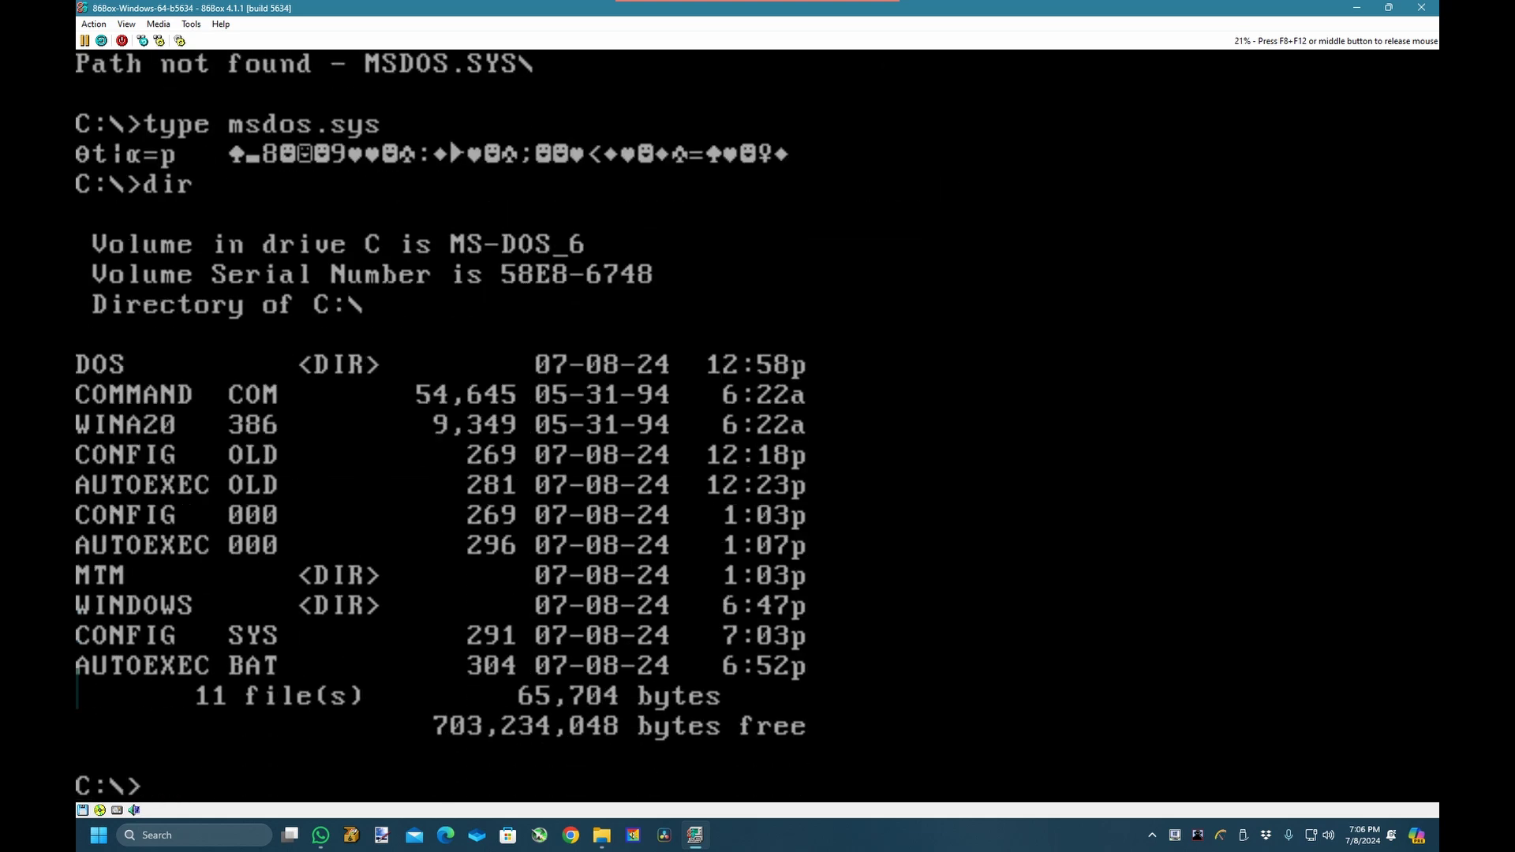
# Start Windows with the win command and open Control Panel from the Main group.
pyautogui.write('win')
pyautogui.press('Return')
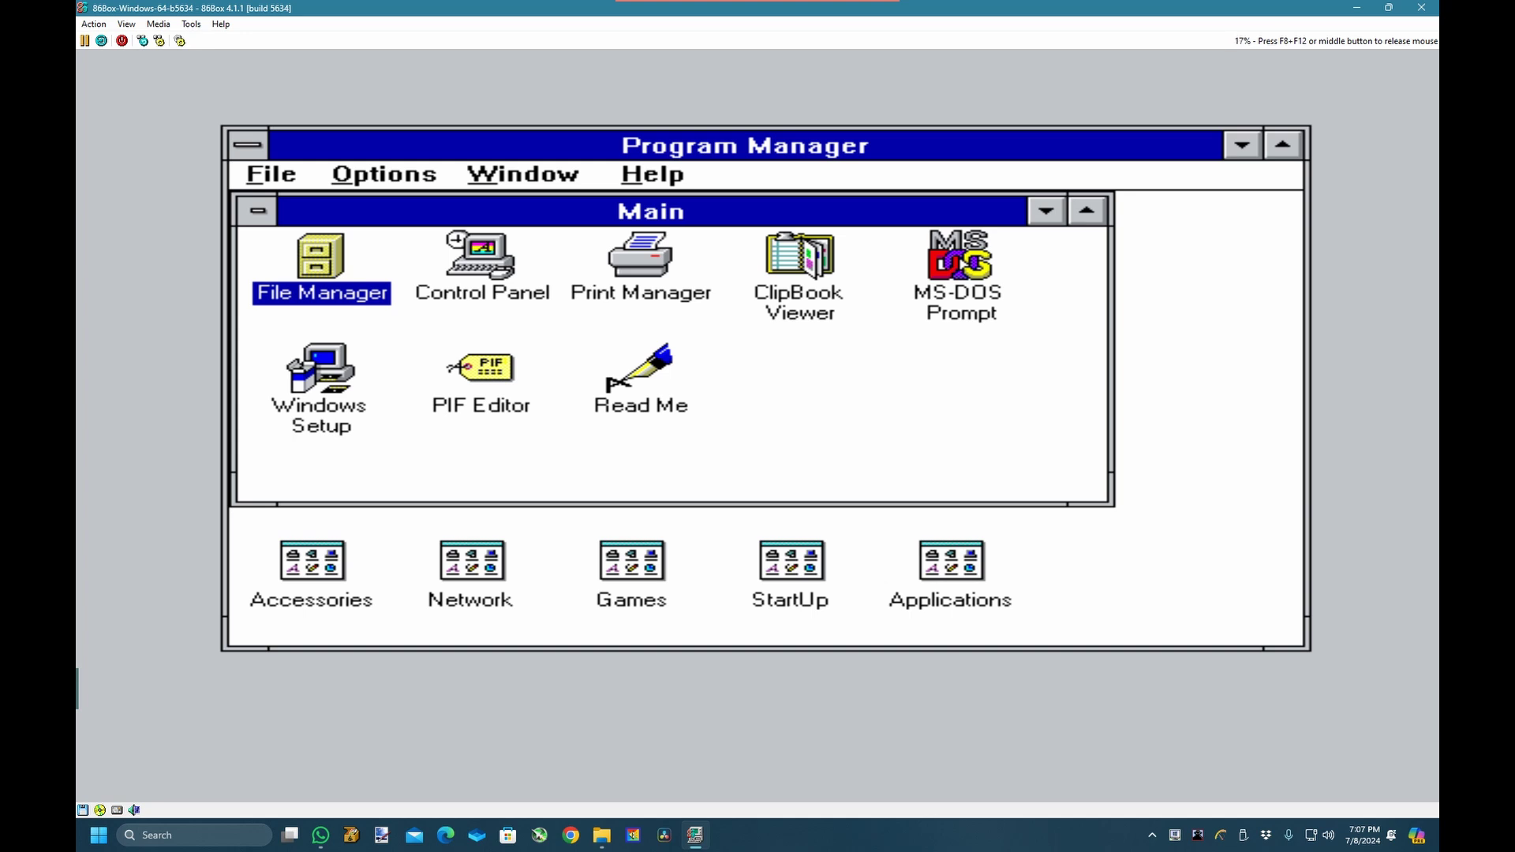
pyautogui.press('Right')
pyautogui.press('Right')
pyautogui.press('Left')
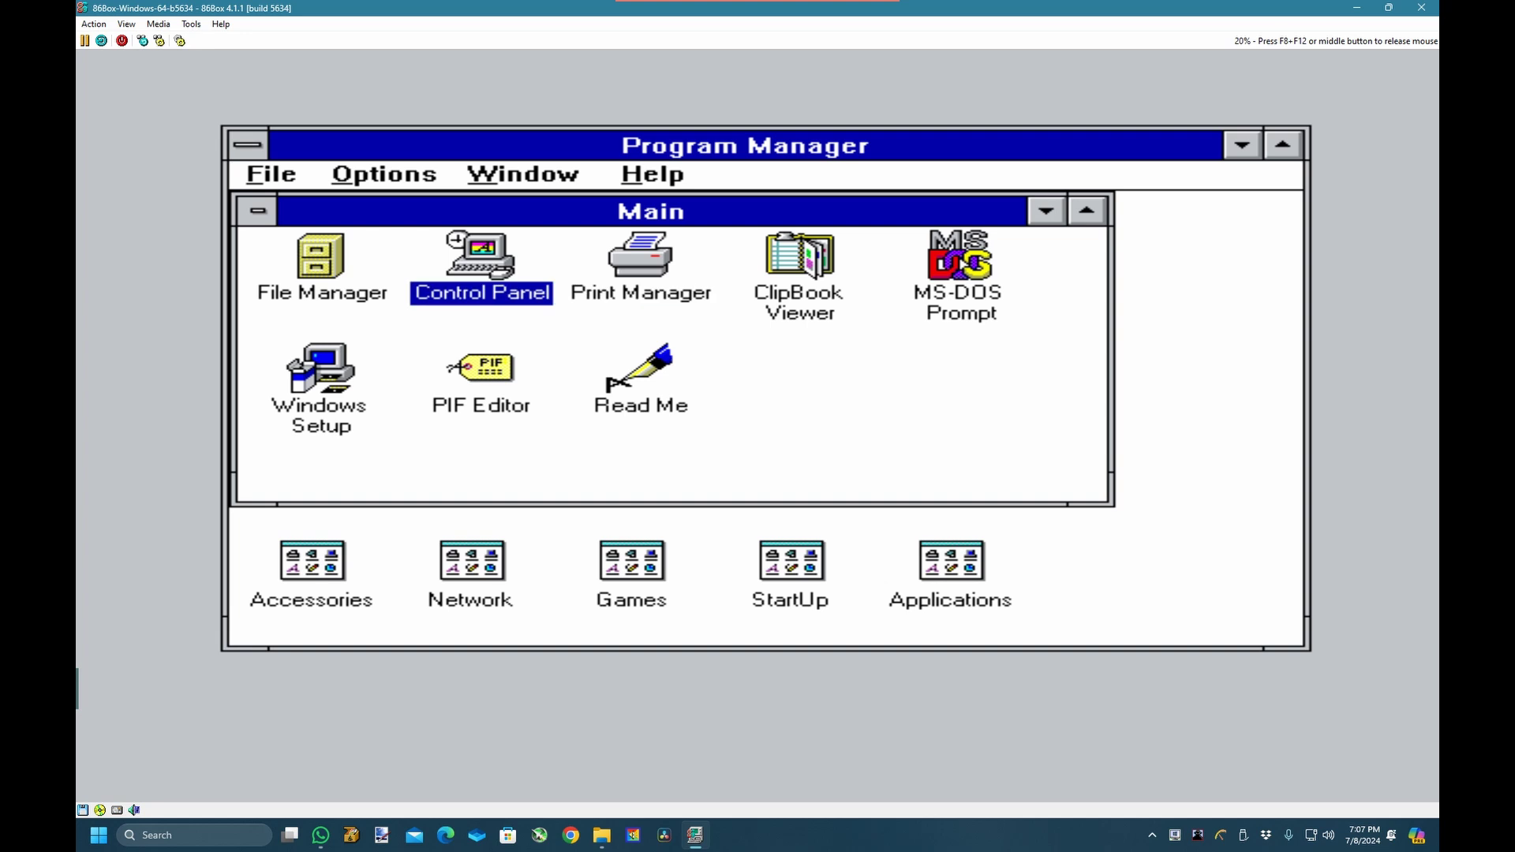
pyautogui.press('Left')
pyautogui.press('Right')
pyautogui.press('Return')
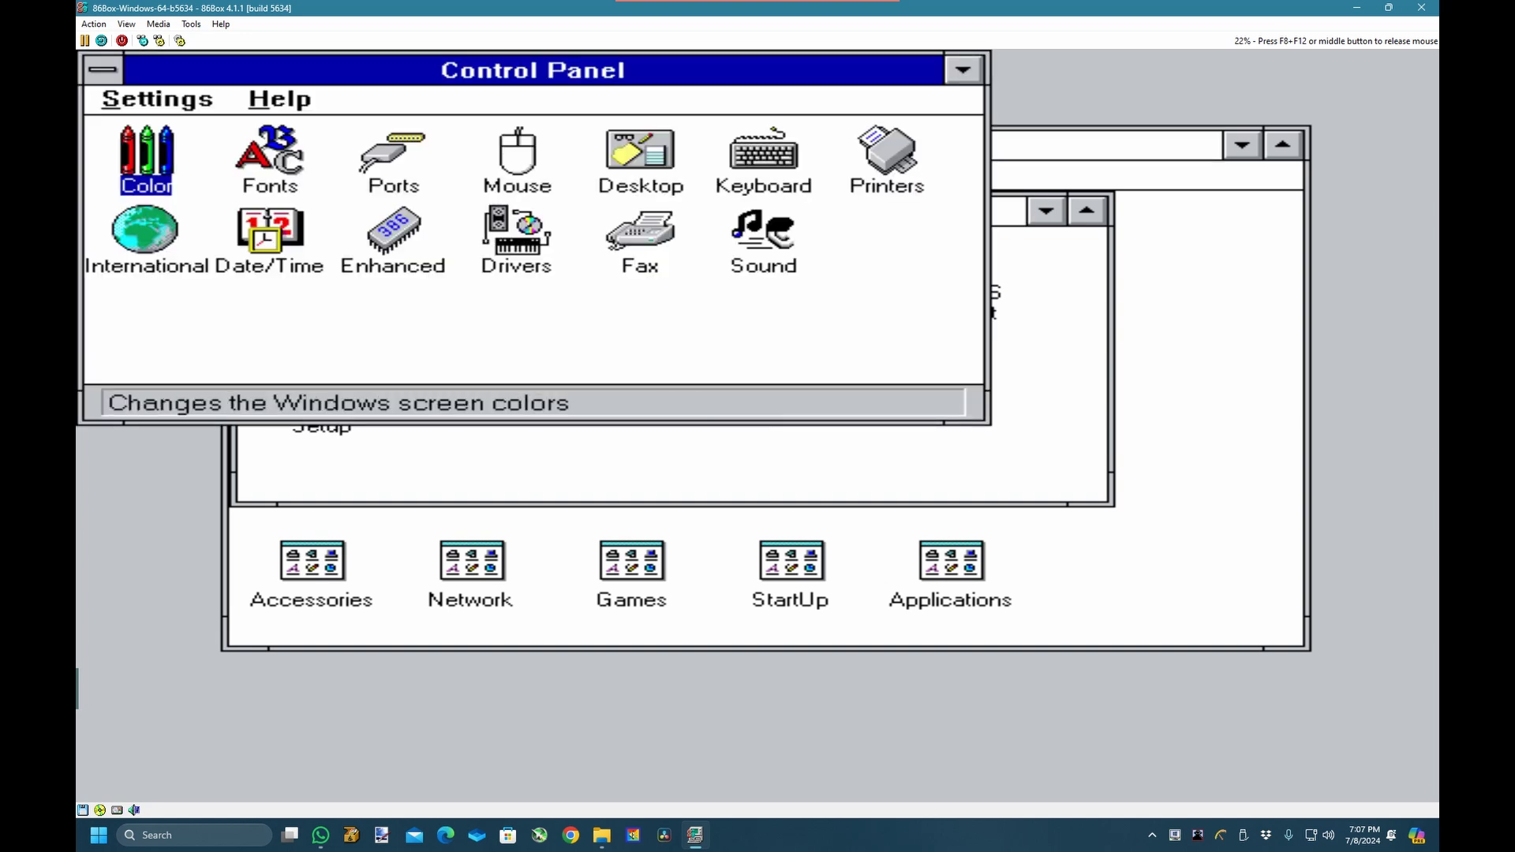
# Examine the Mouse settings in Control Panel and close them without changes.
pyautogui.press('Down')
pyautogui.press('Right')
pyautogui.press('Right')
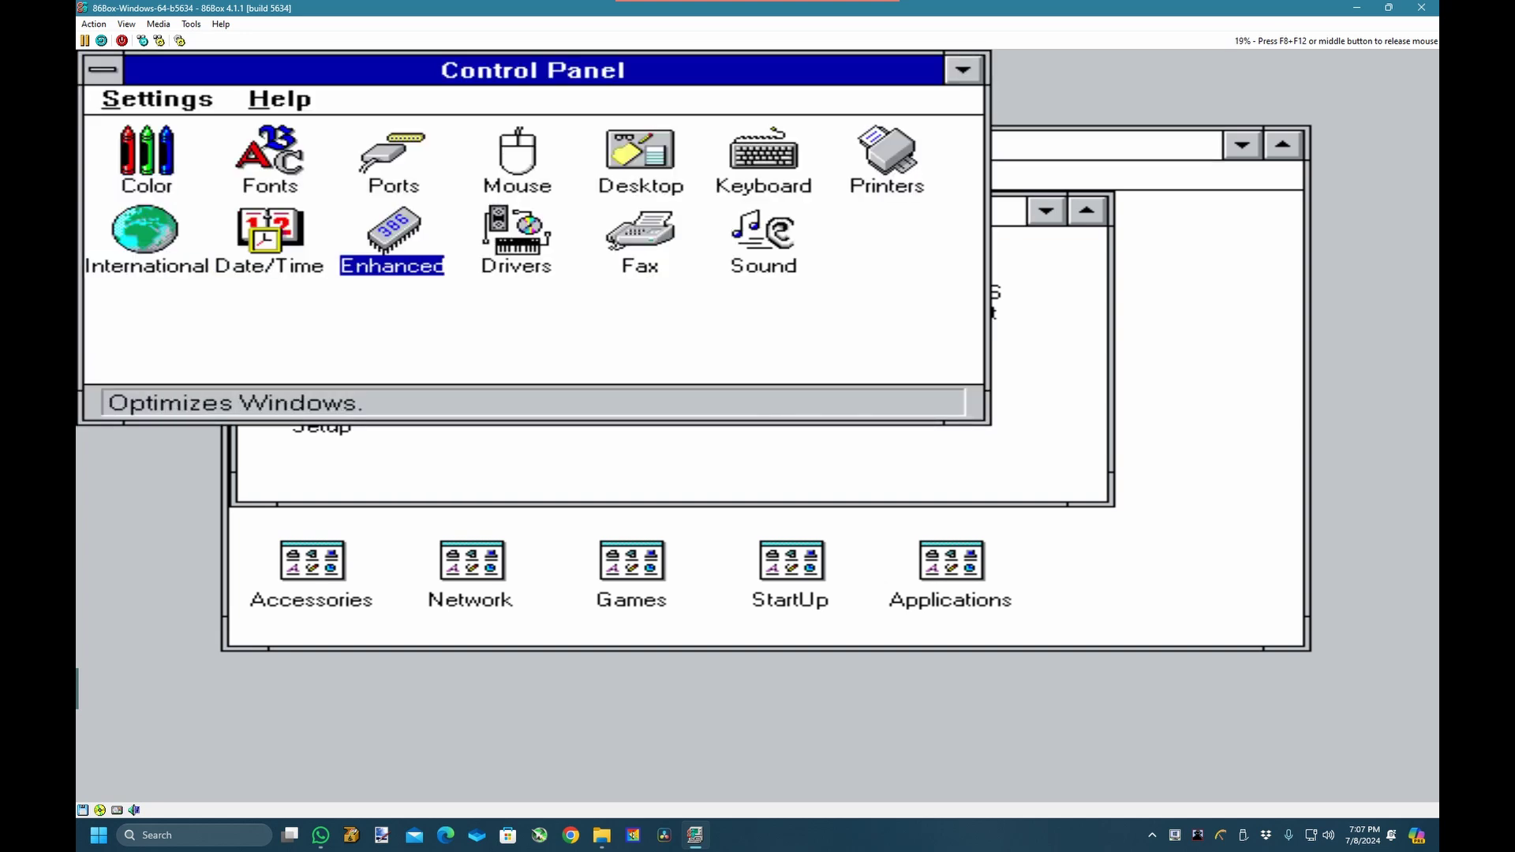
pyautogui.press('Up')
pyautogui.press('Right')
pyautogui.press('Return')
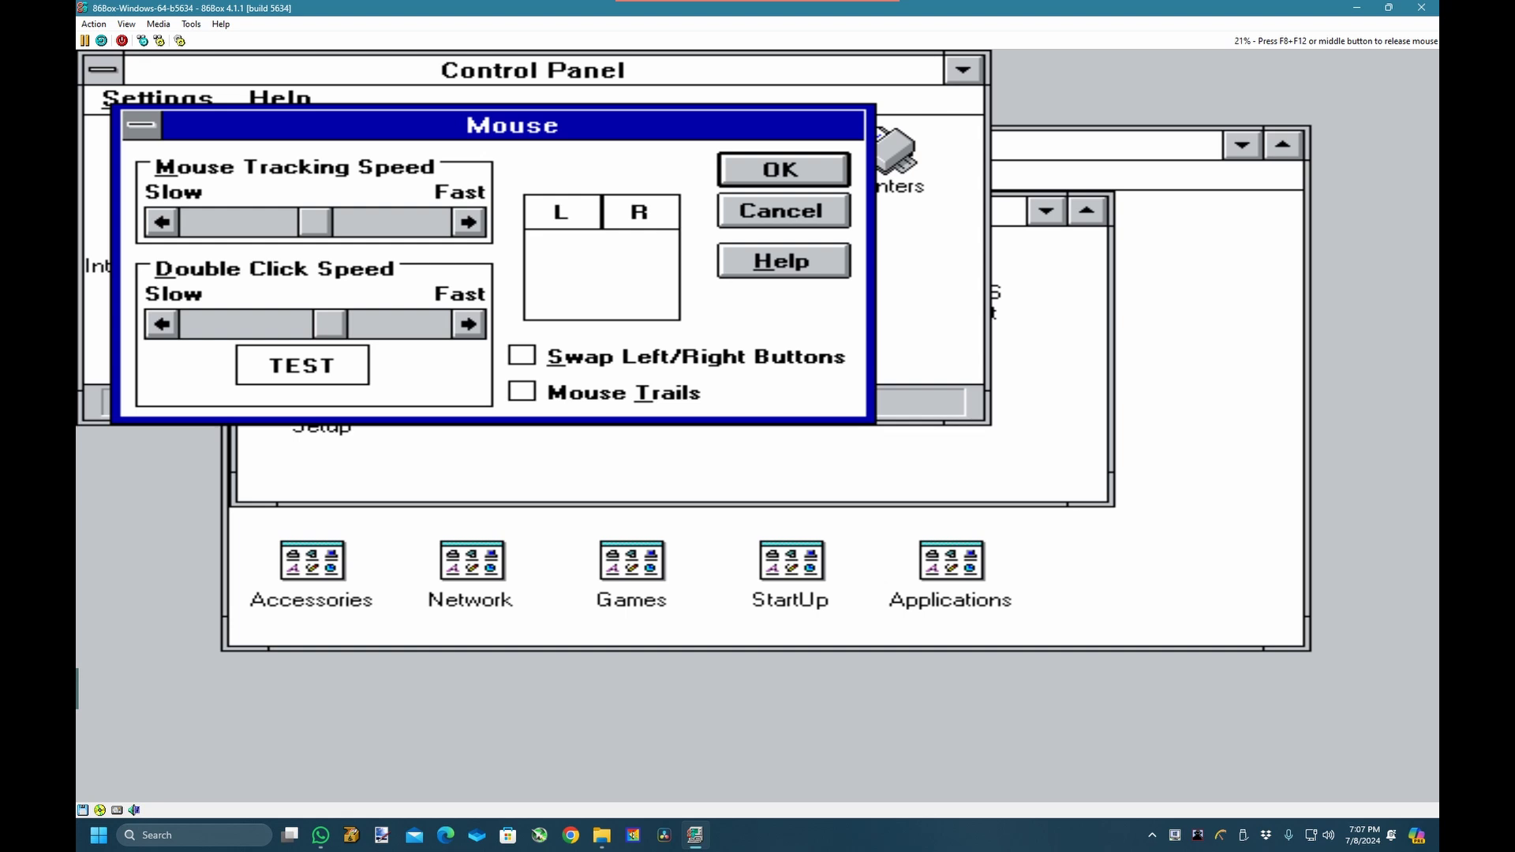
pyautogui.hotkey('alt', 'space')
pyautogui.press('Down')
pyautogui.press('Return')
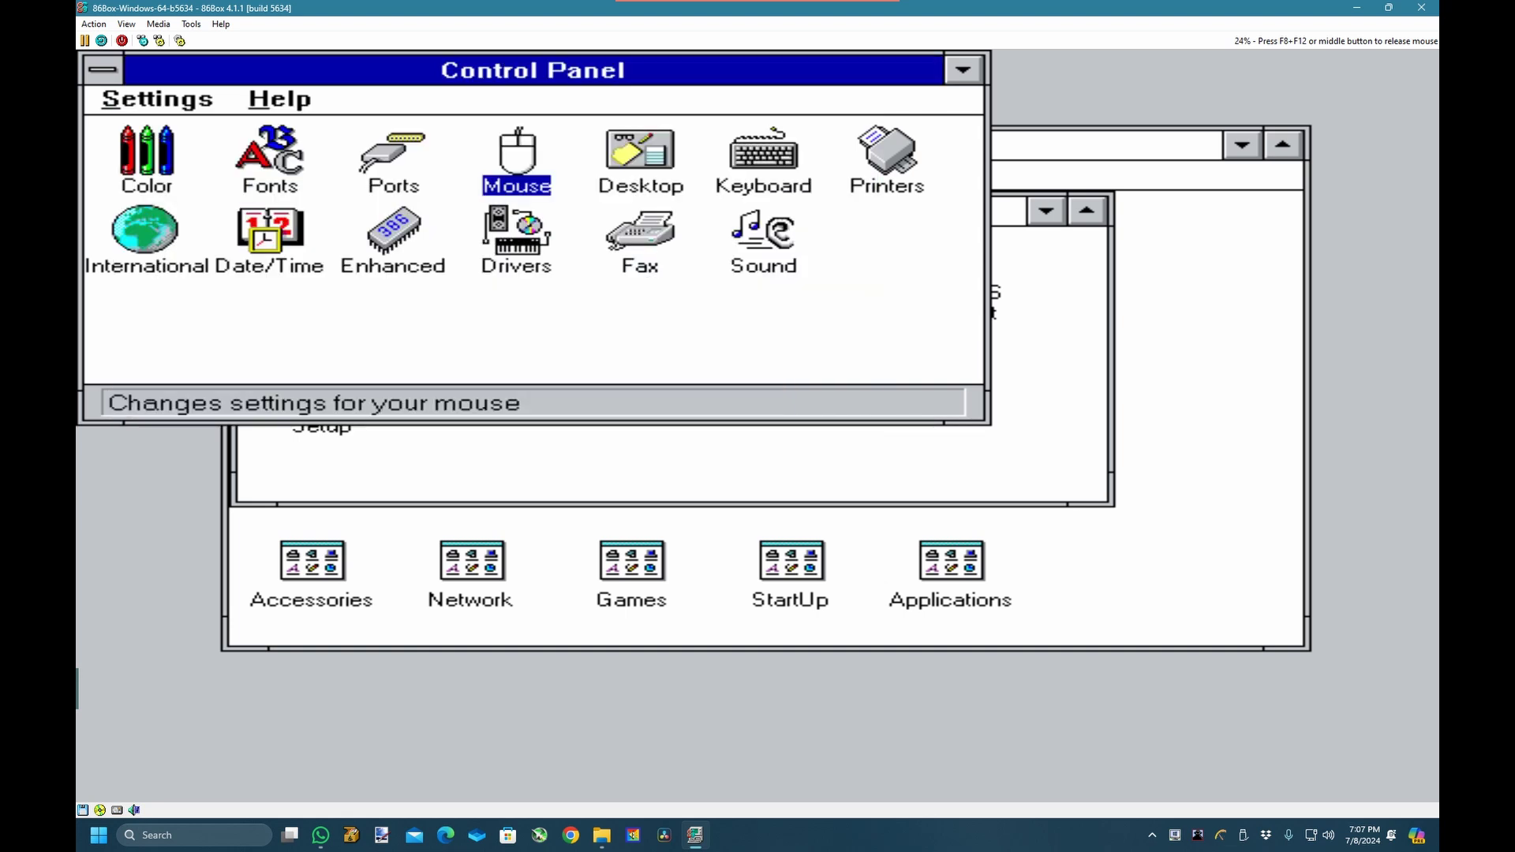
# Close Control Panel and end the Windows session to return to DOS.
pyautogui.press('alt')
pyautogui.press('Down')
pyautogui.press('Up')
pyautogui.press('Return')
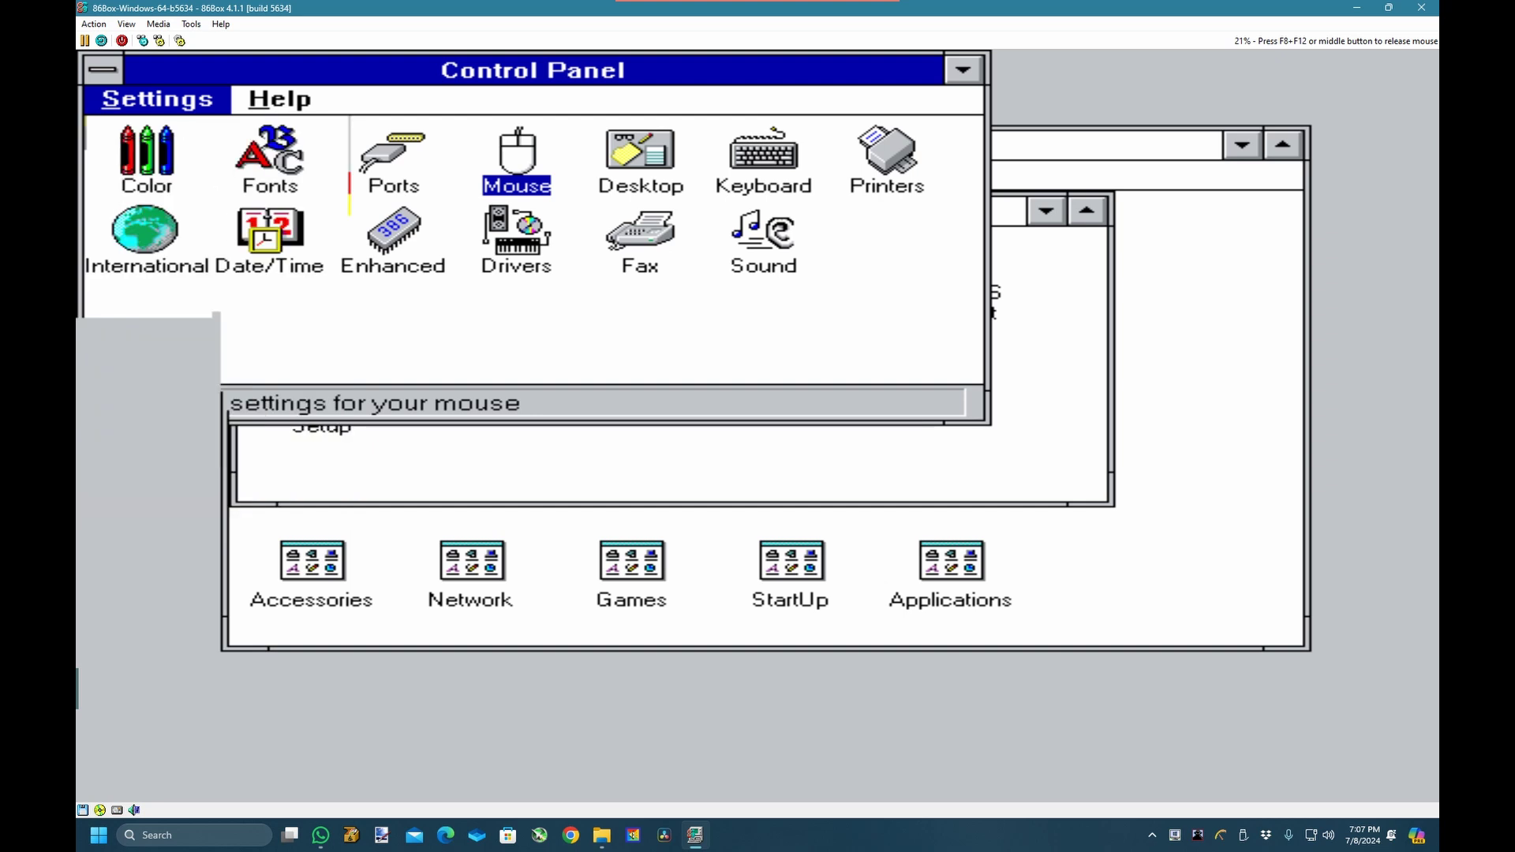
pyautogui.press('alt')
pyautogui.press('Down')
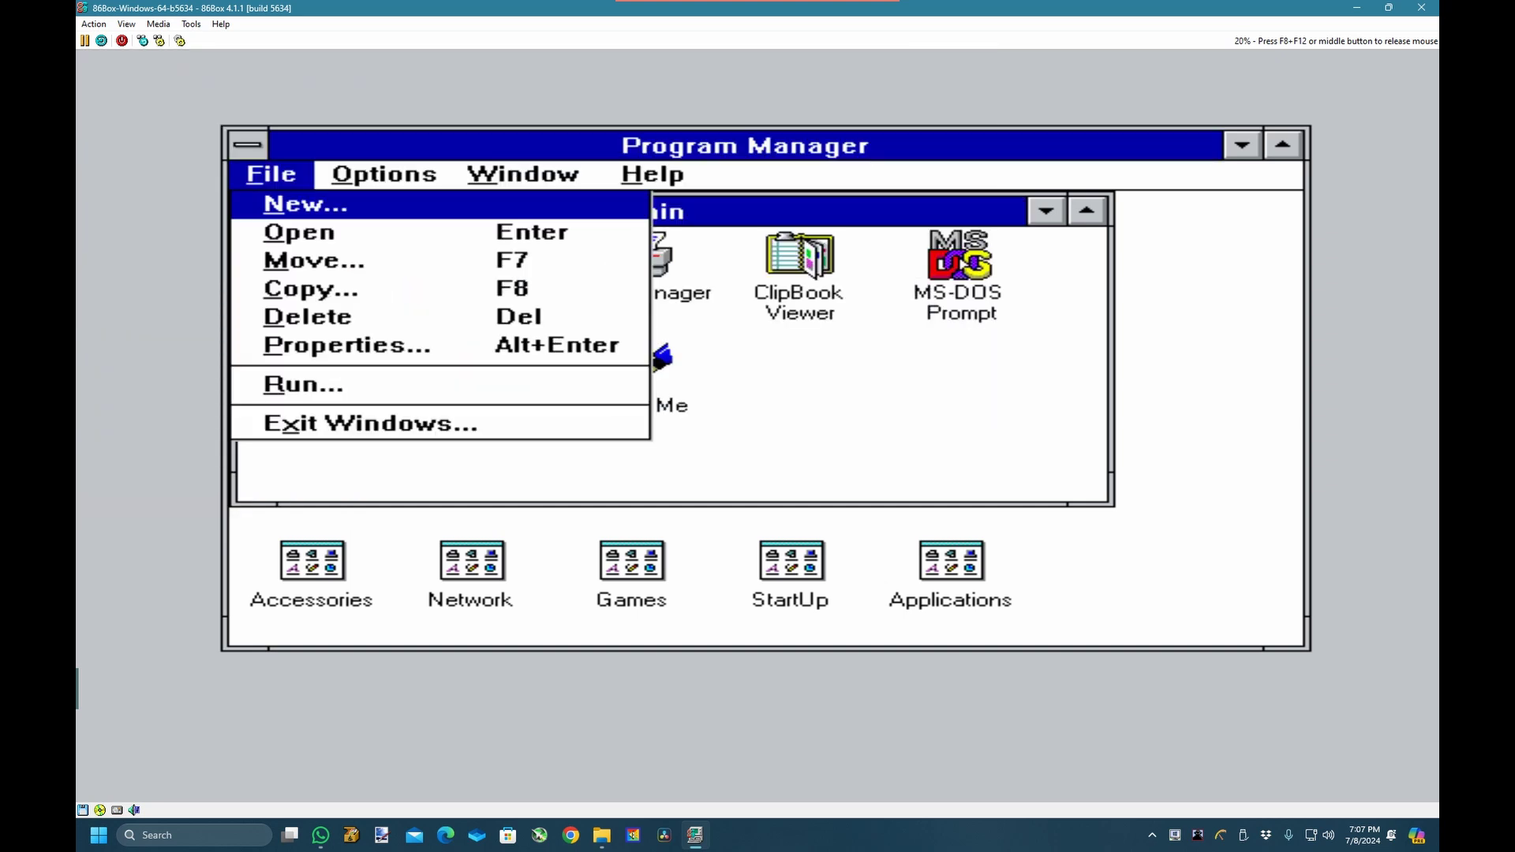
pyautogui.press('Up')
pyautogui.press('Return')
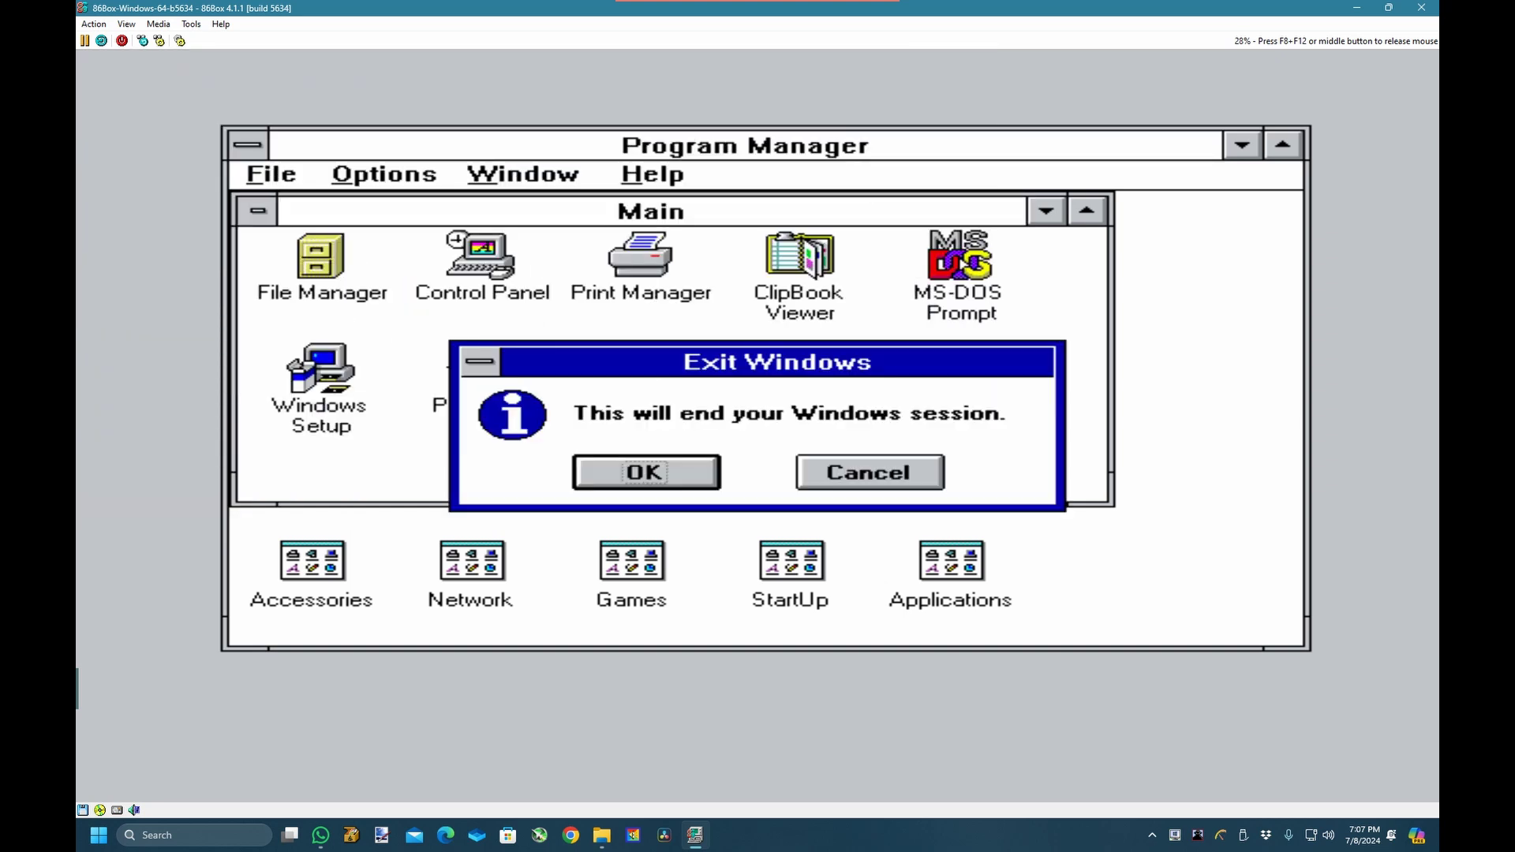
pyautogui.press('Return')
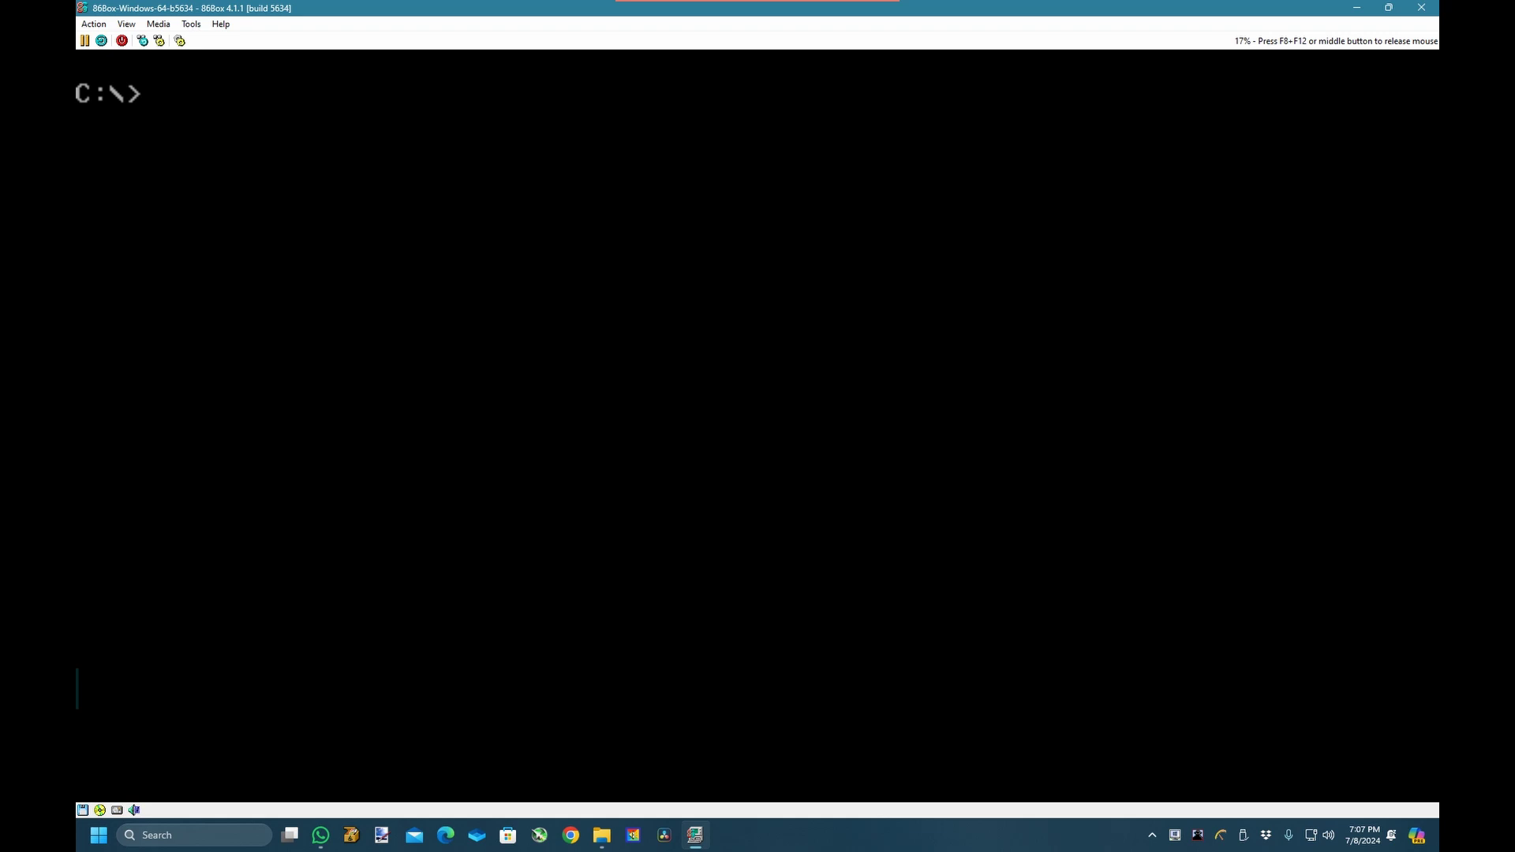
# Change the emulated mouse to Standard PS/2 Mouse with three buttons in the virtual machine's input device settings.
pyautogui.write('win')
pyautogui.middleClick(758, 409)
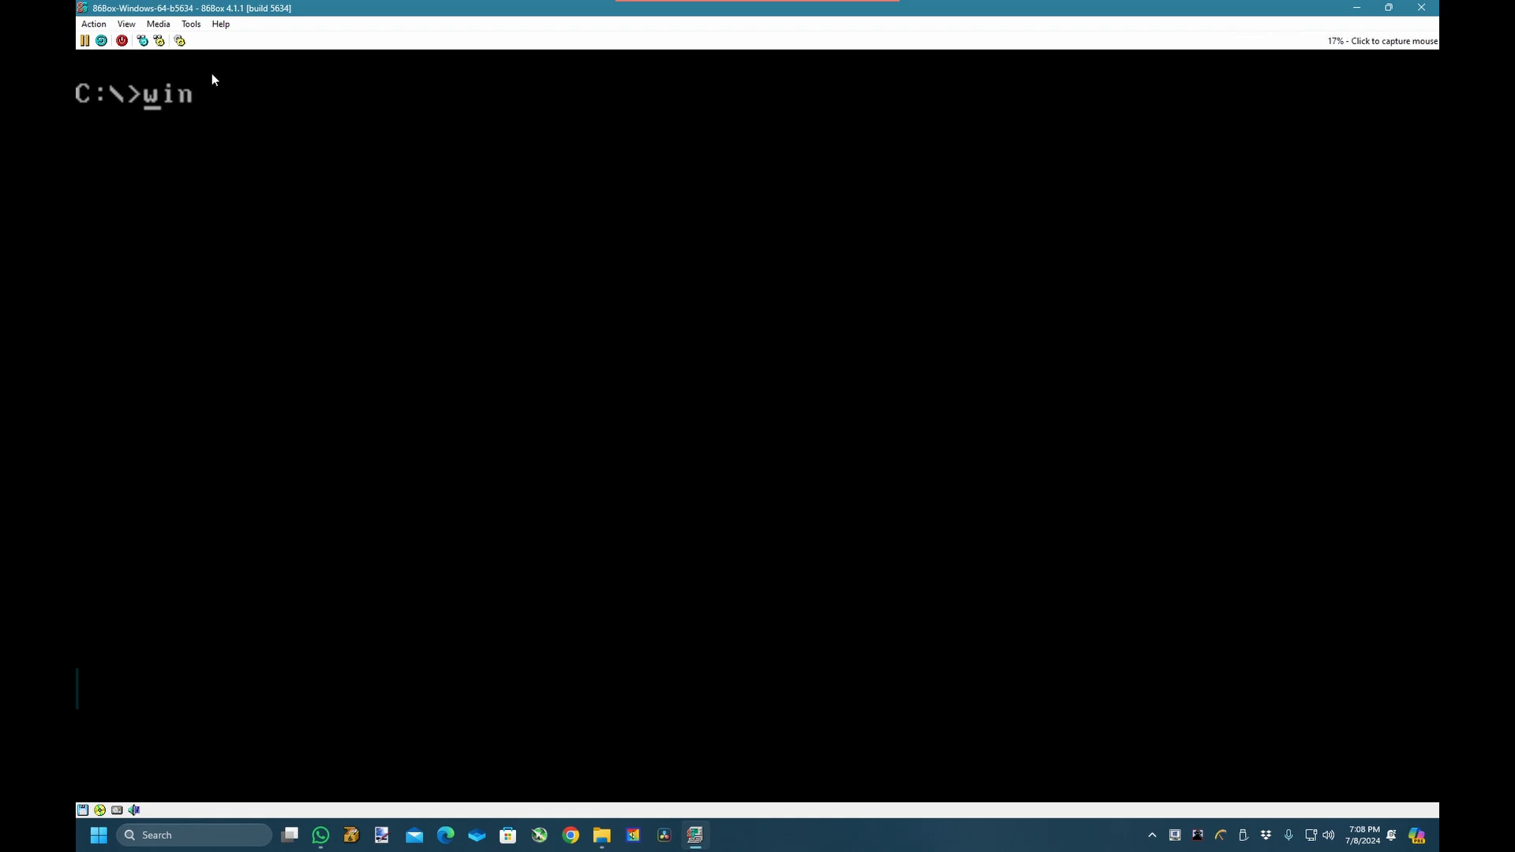
pyautogui.click(168, 25)
pyautogui.moveTo(185, 31)
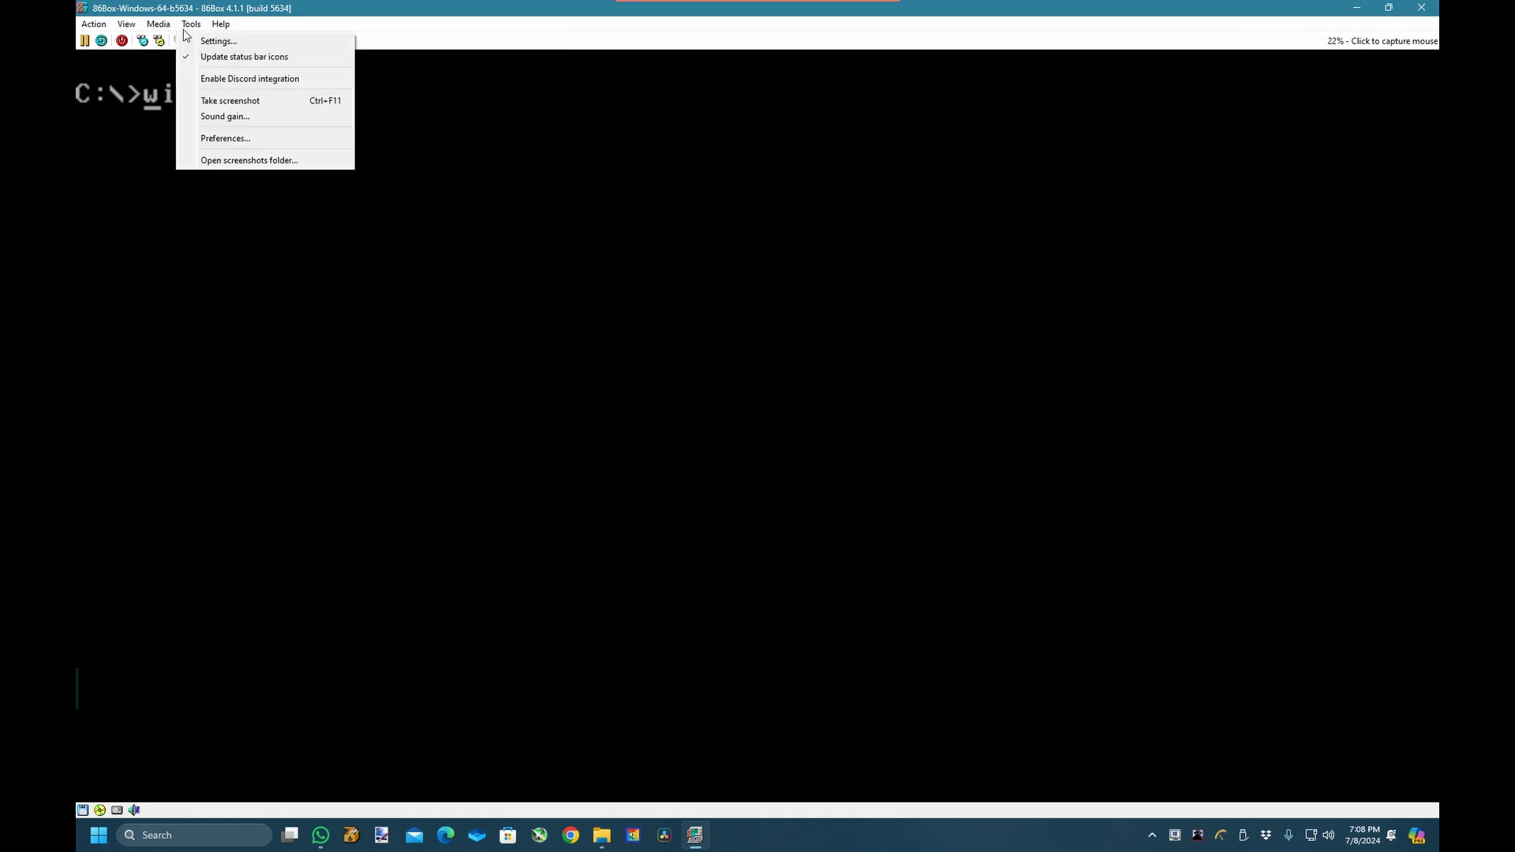
pyautogui.click(219, 40)
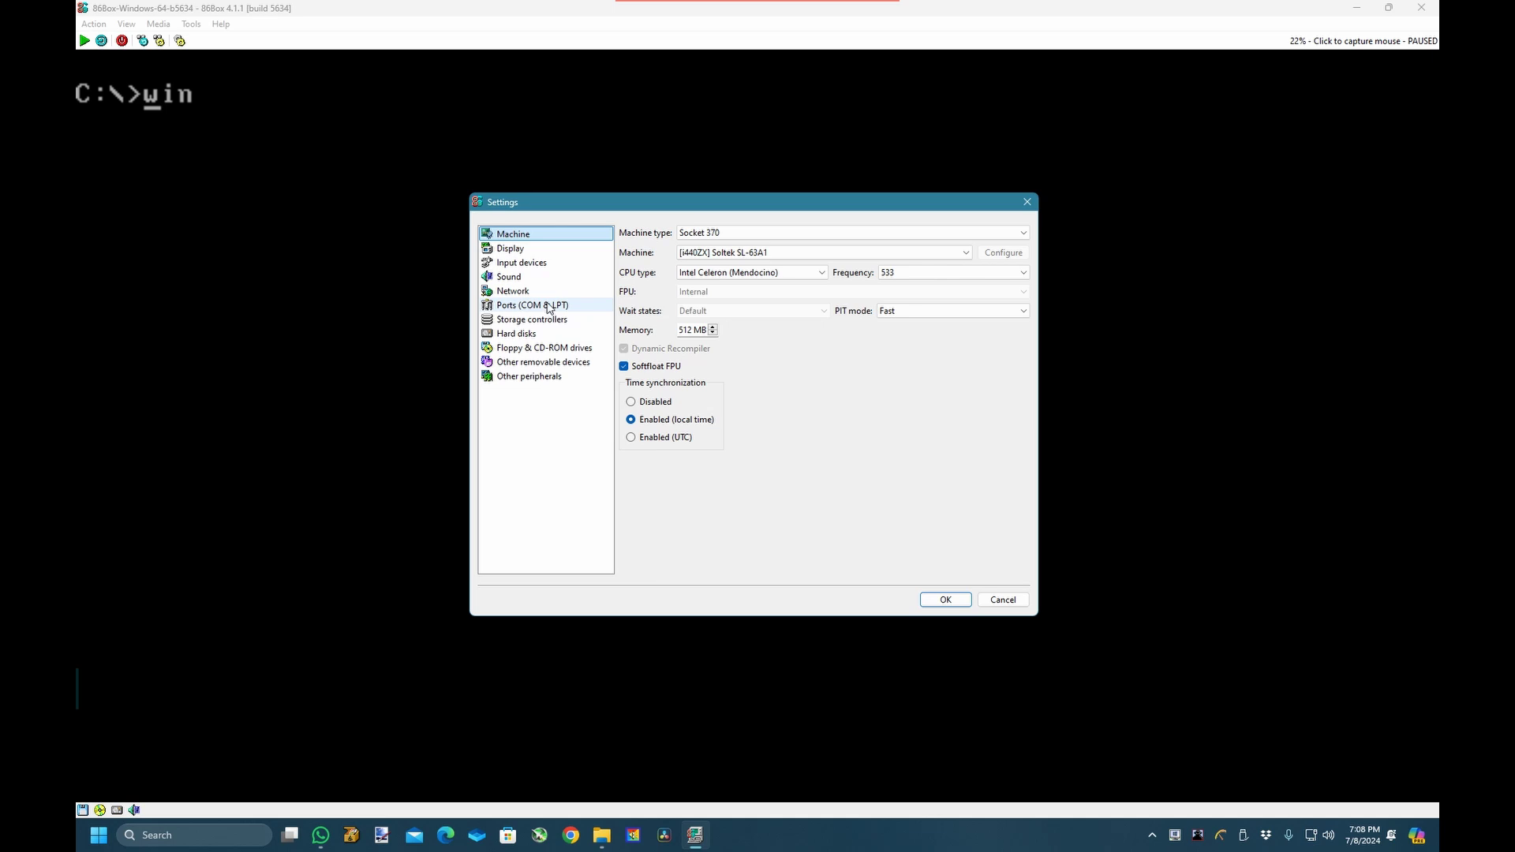
pyautogui.click(522, 262)
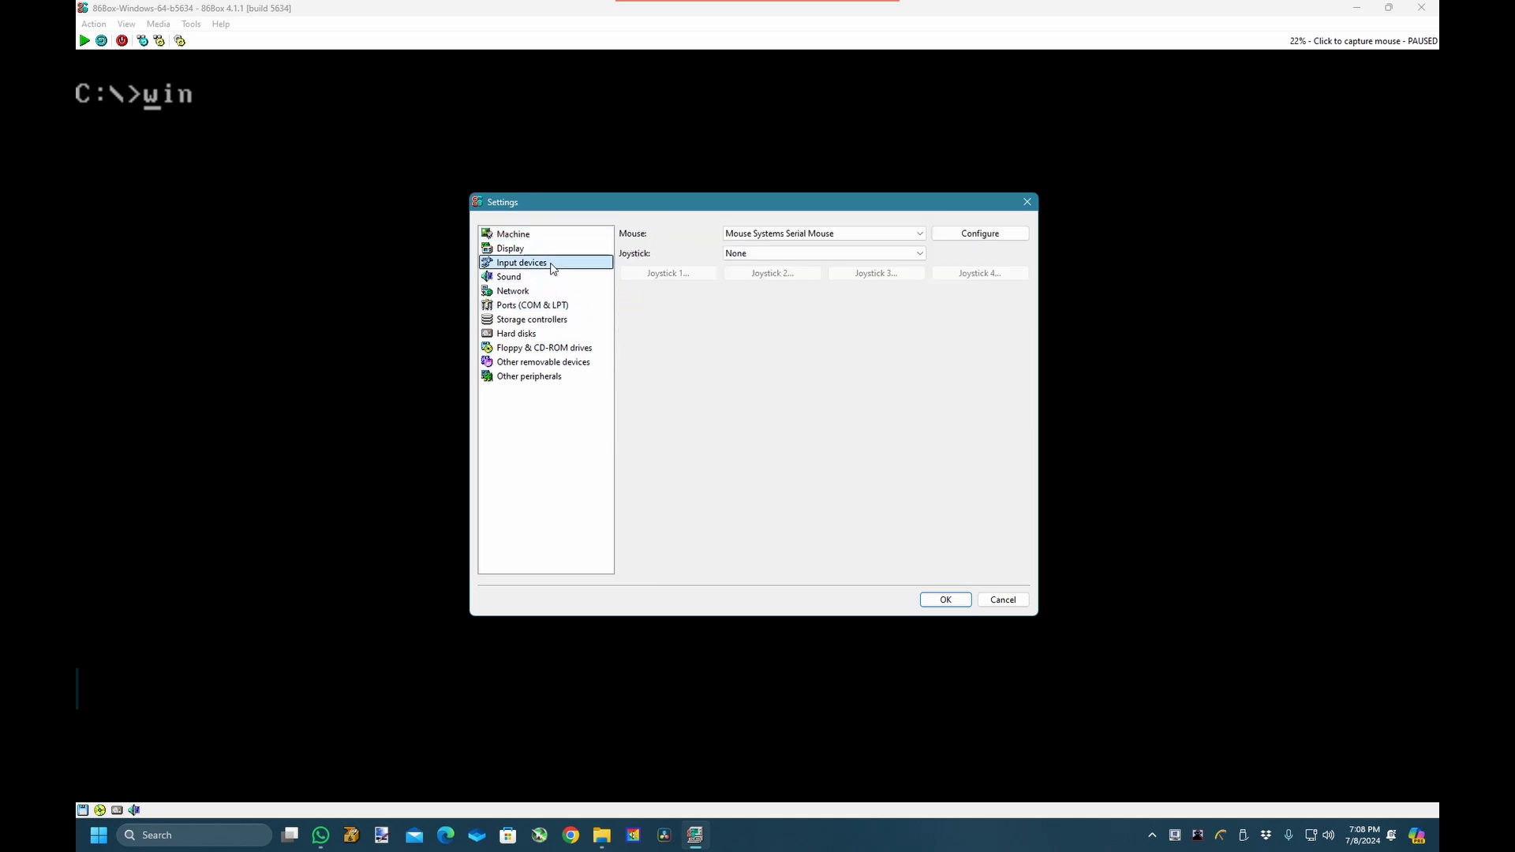
pyautogui.click(874, 236)
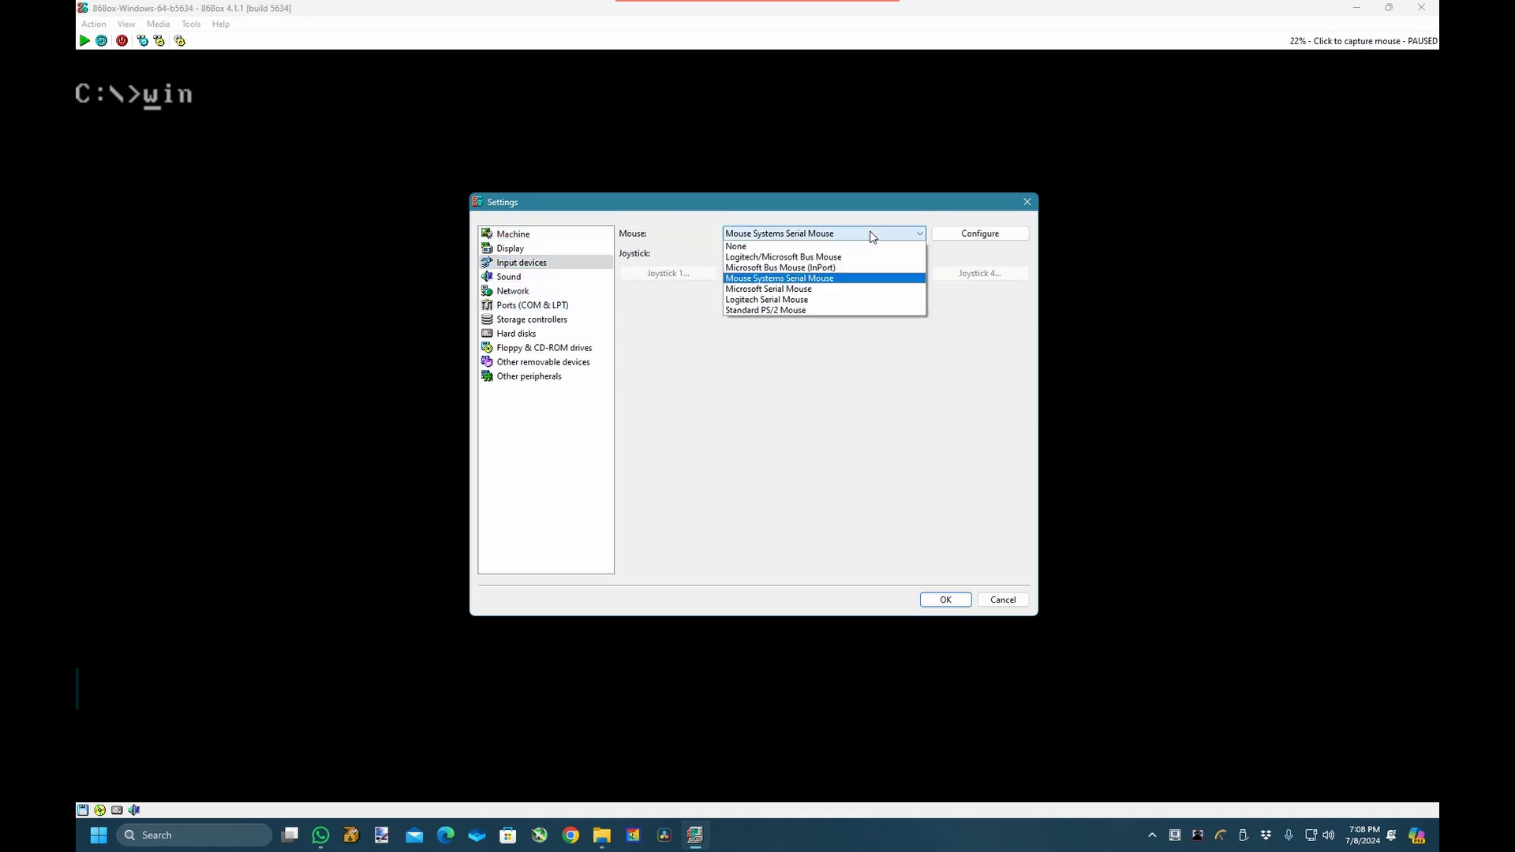
pyautogui.click(797, 311)
pyautogui.click(964, 235)
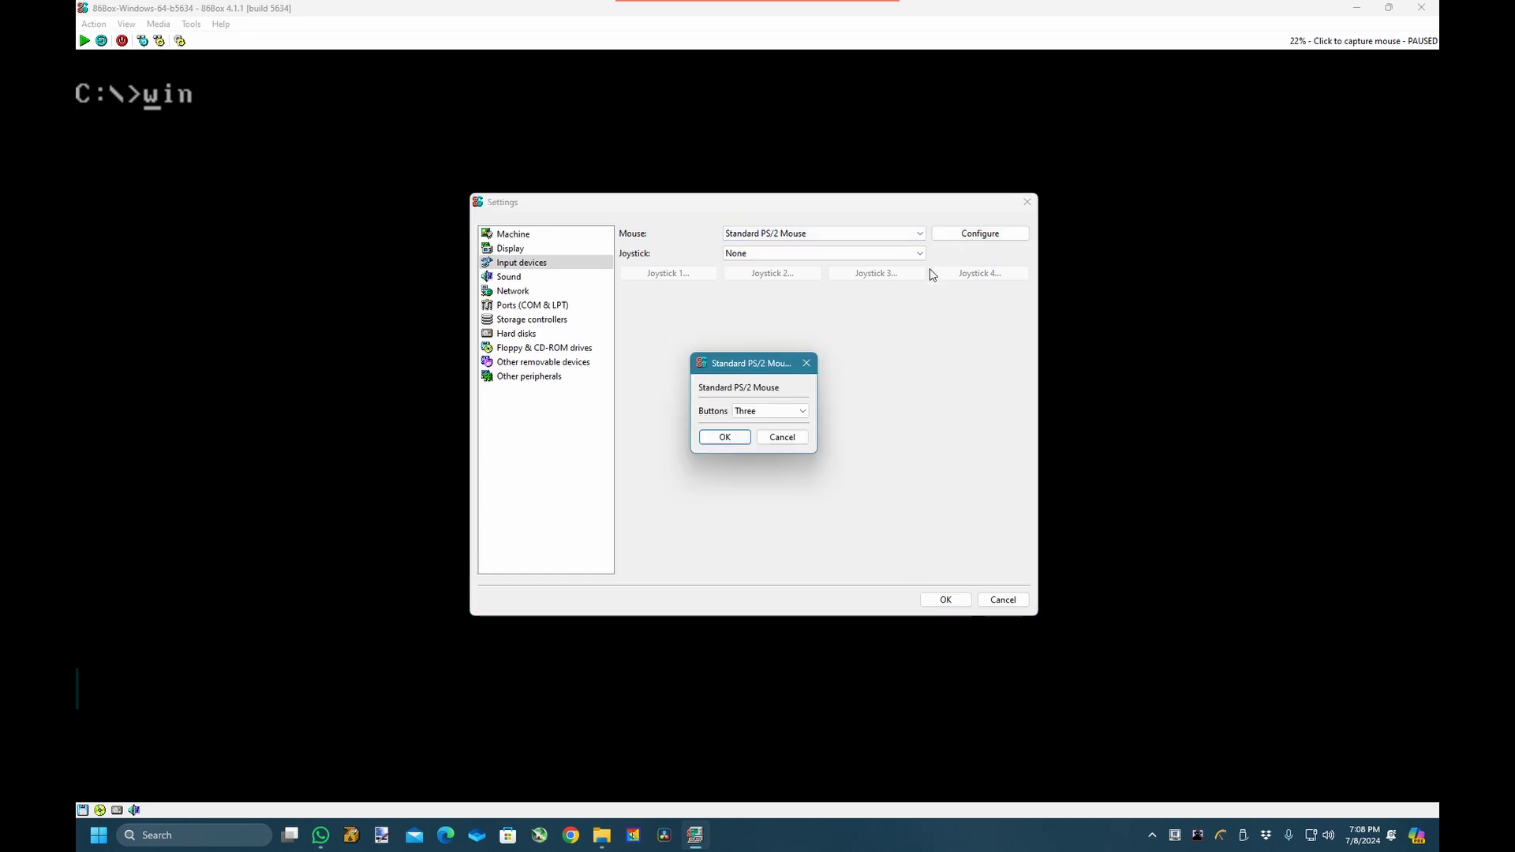
pyautogui.click(725, 438)
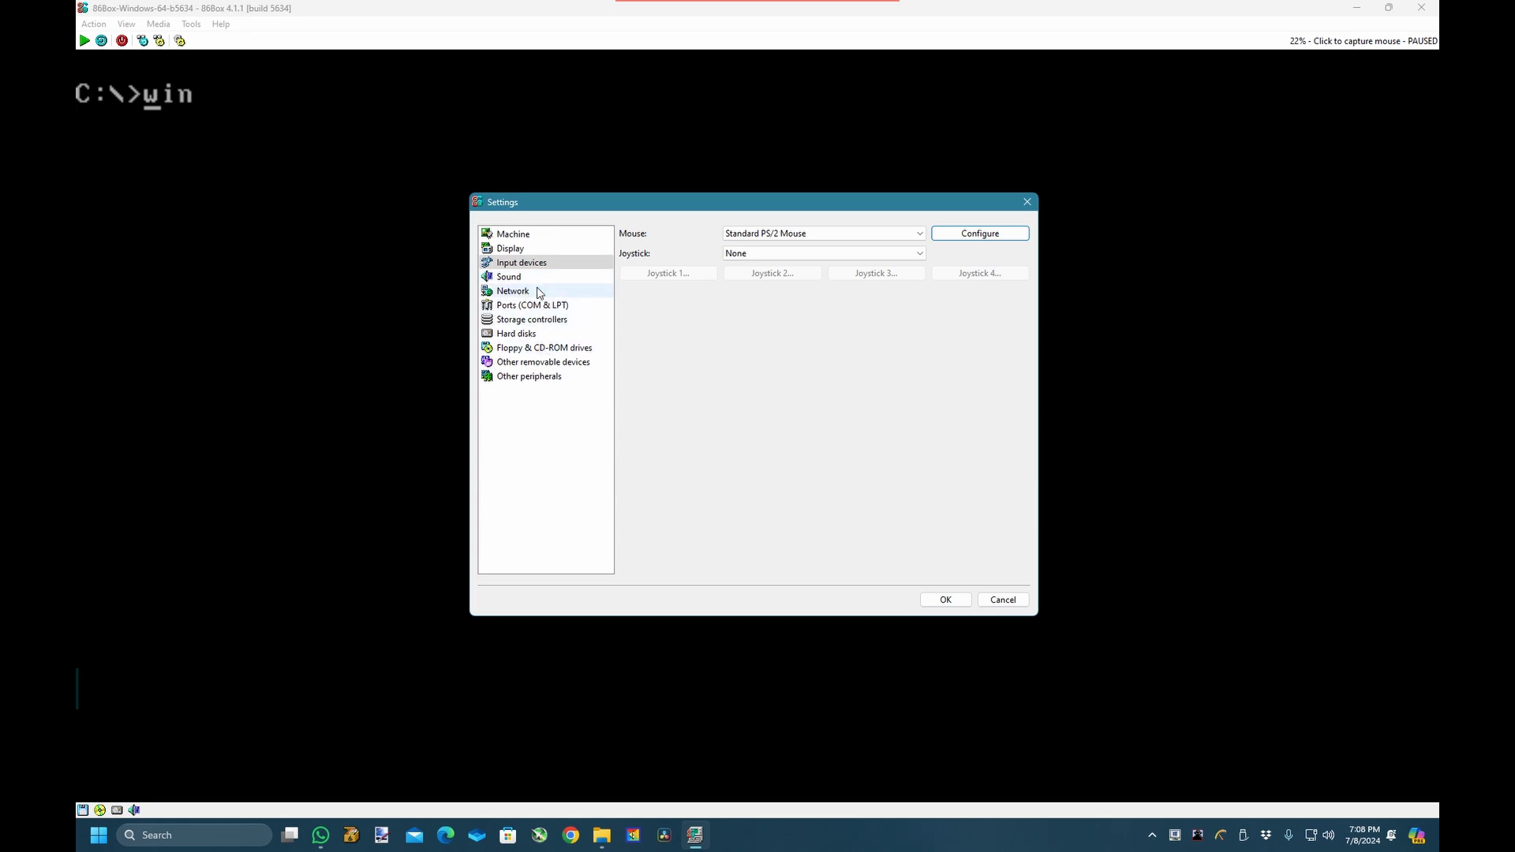
# Change the virtual machine's primary video card to [PCI] Matrox Millennium II in the display settings.
pyautogui.click(551, 262)
pyautogui.click(525, 248)
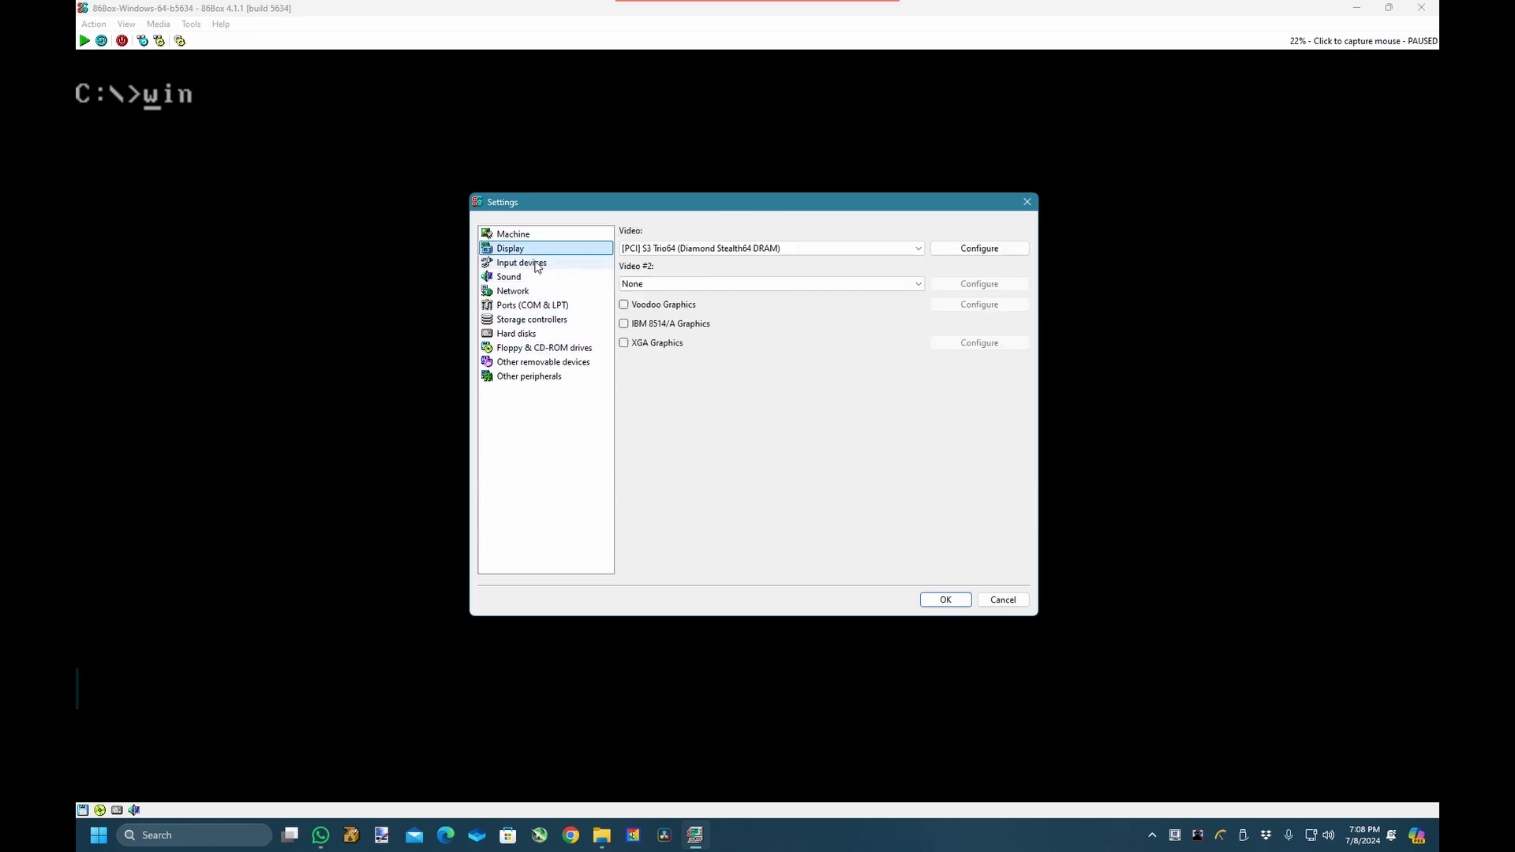
pyautogui.click(727, 249)
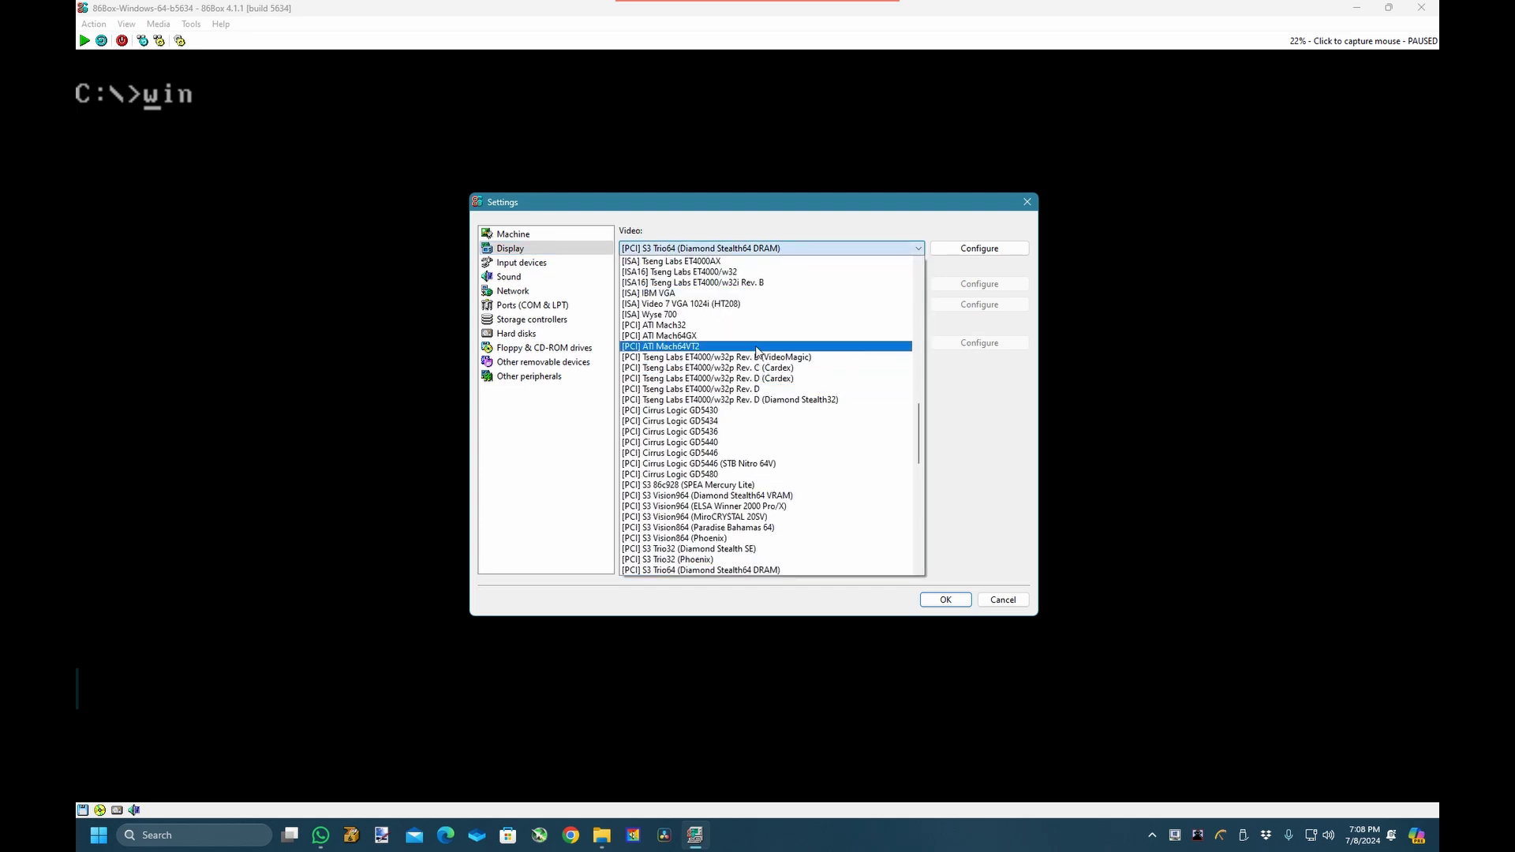
pyautogui.scroll(-6, 833, 379)
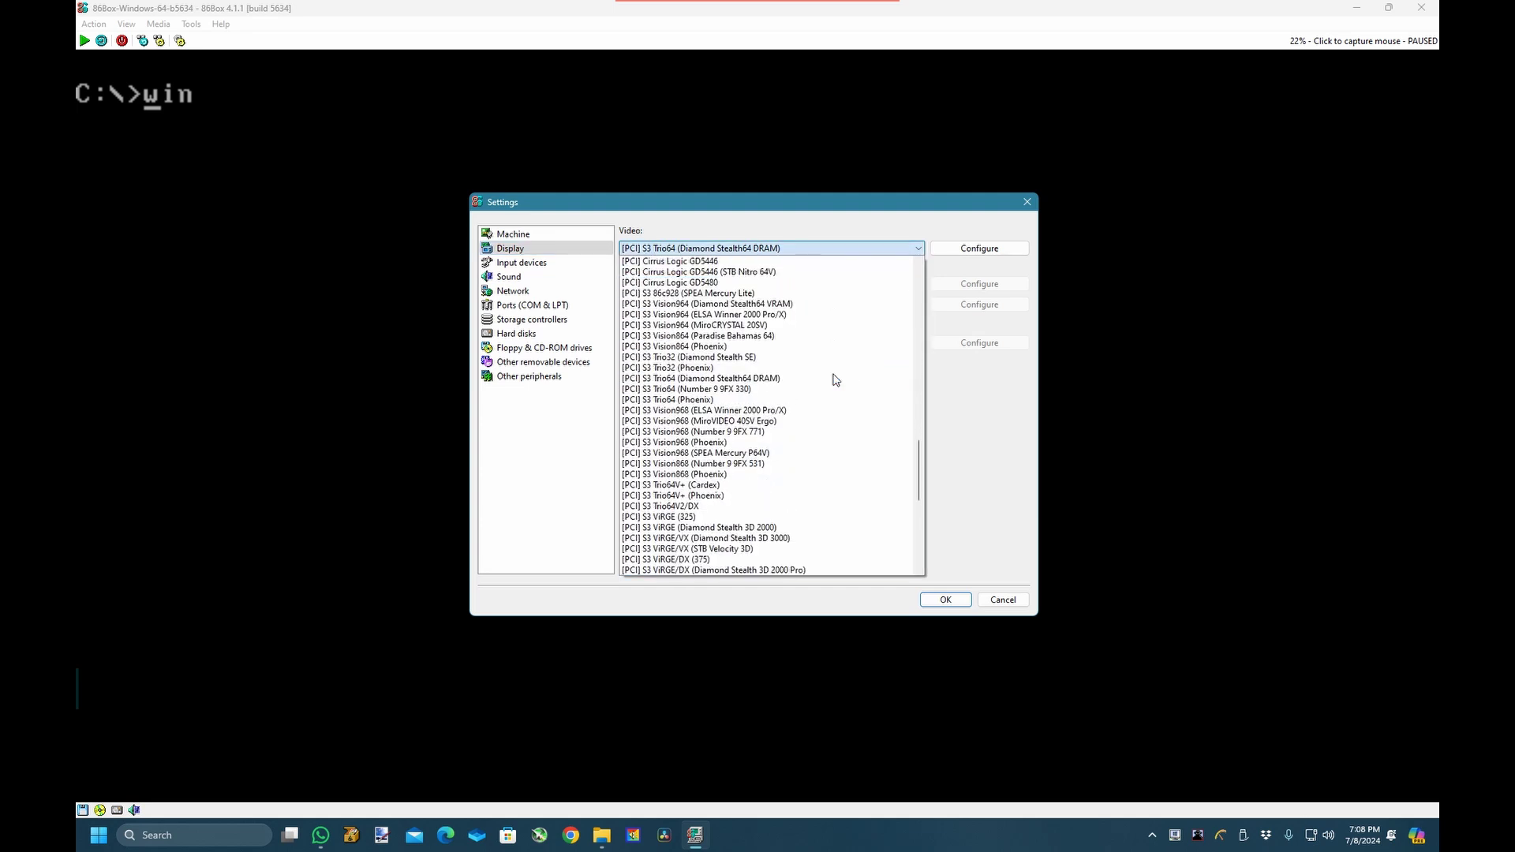
pyautogui.scroll(-1, 835, 380)
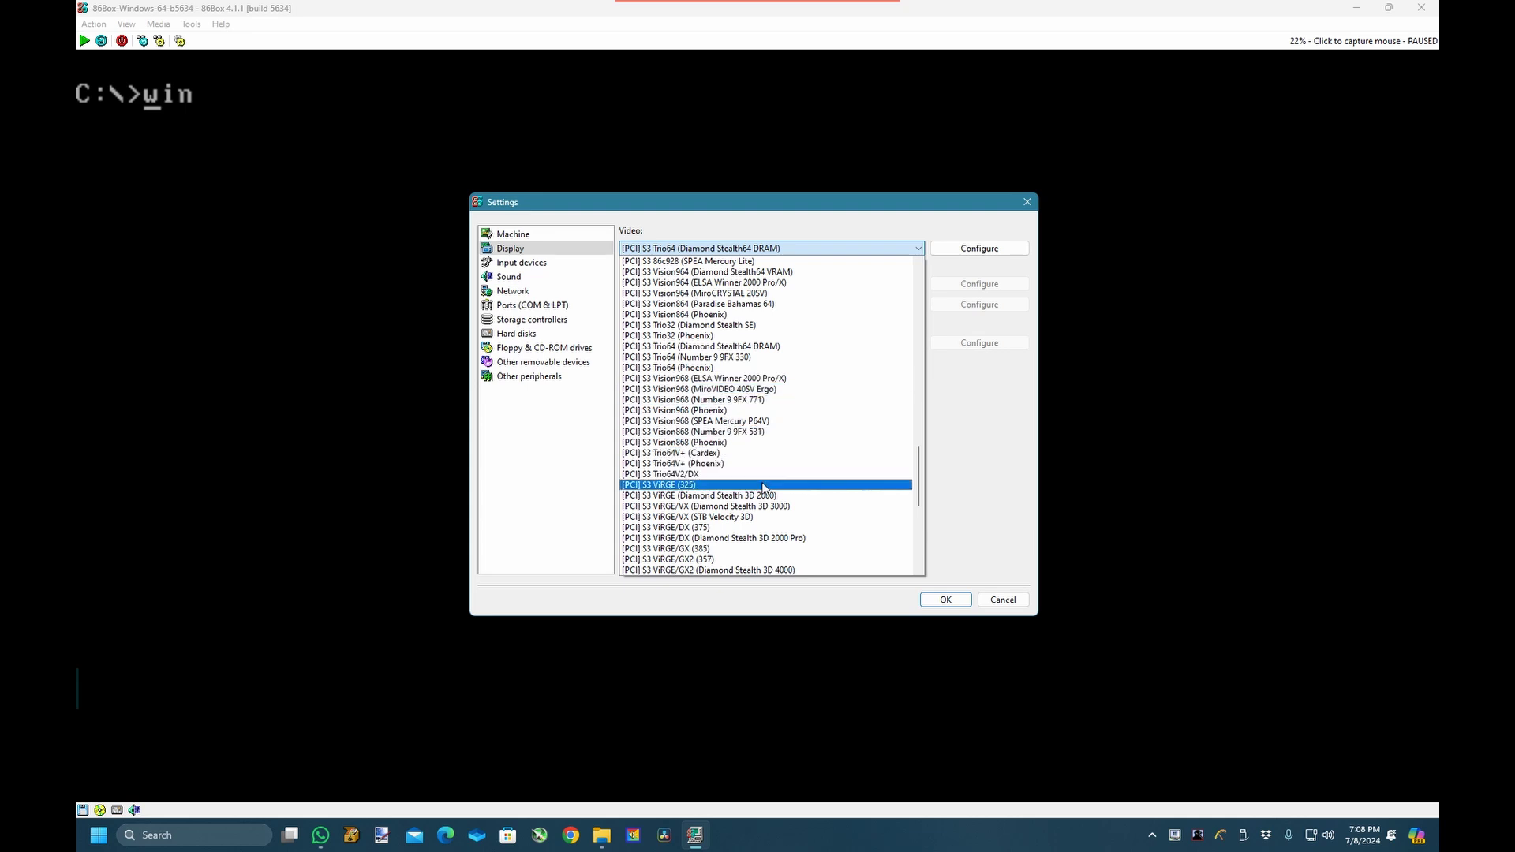
pyautogui.scroll(-6, 770, 482)
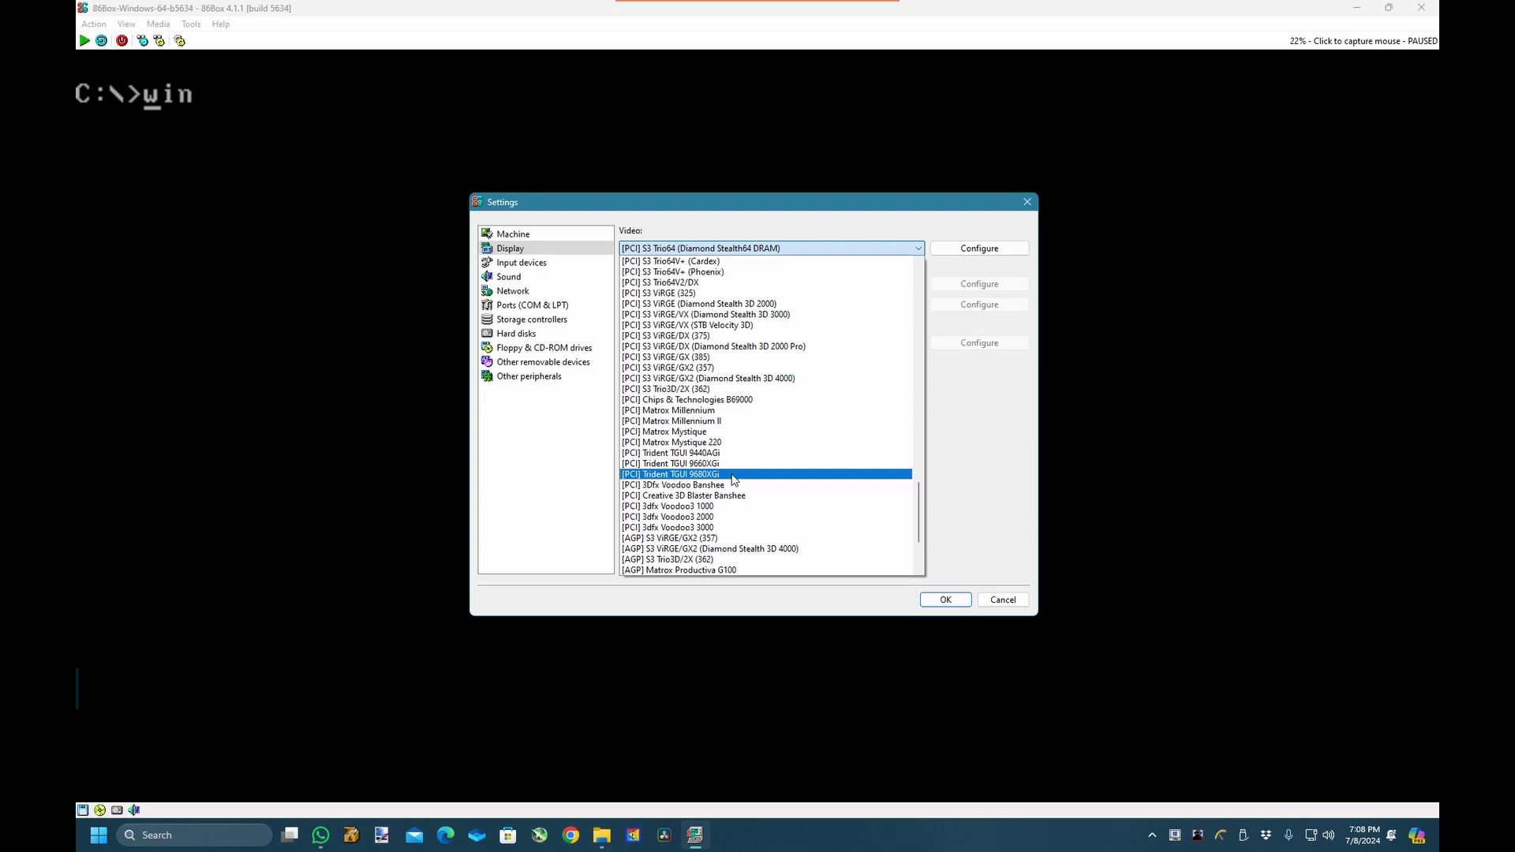
pyautogui.scroll(1, 758, 482)
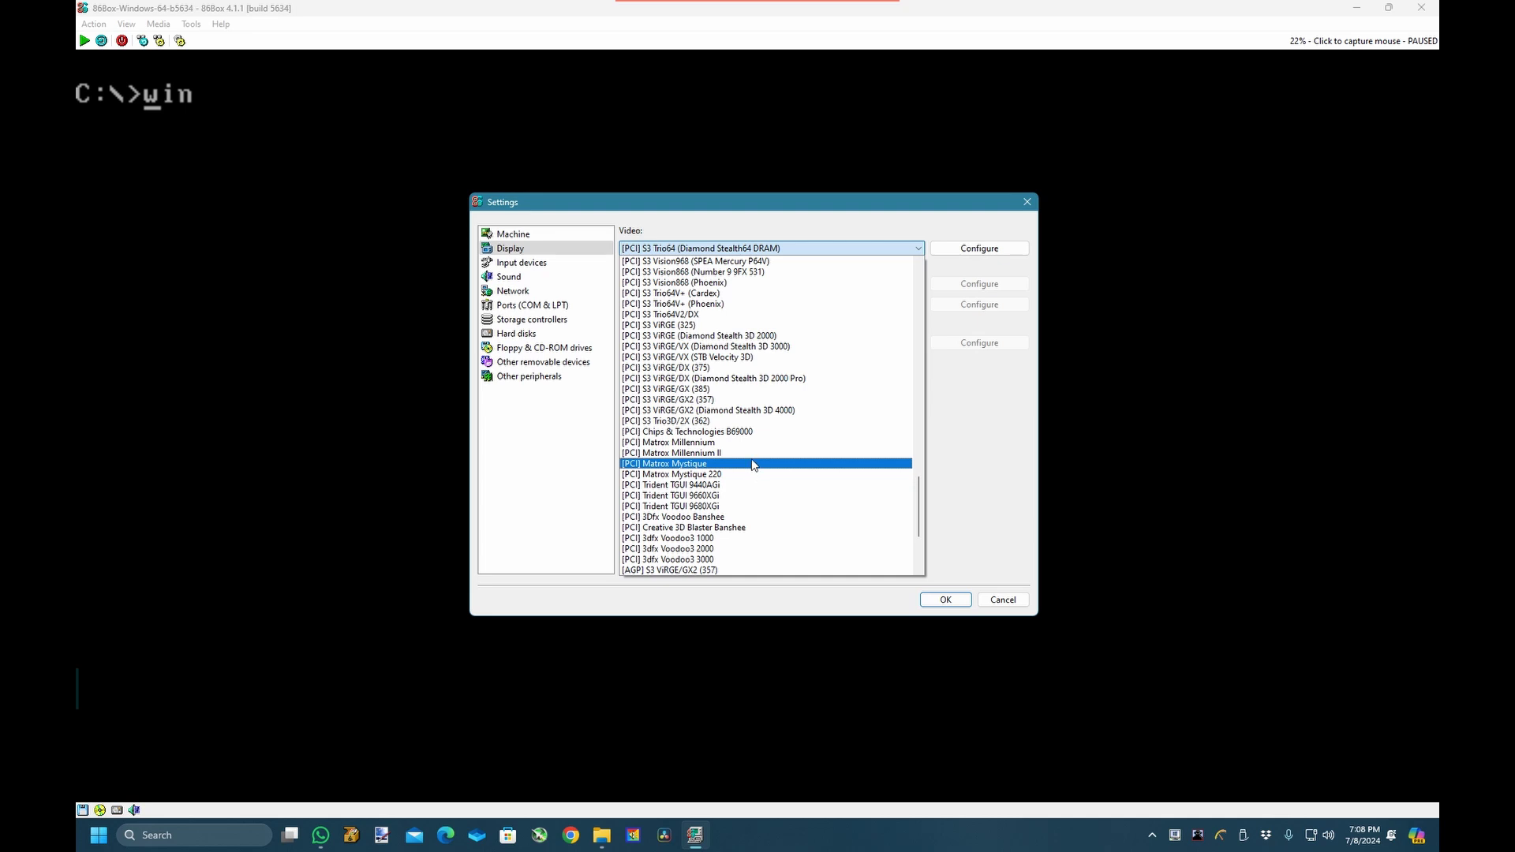
pyautogui.click(754, 455)
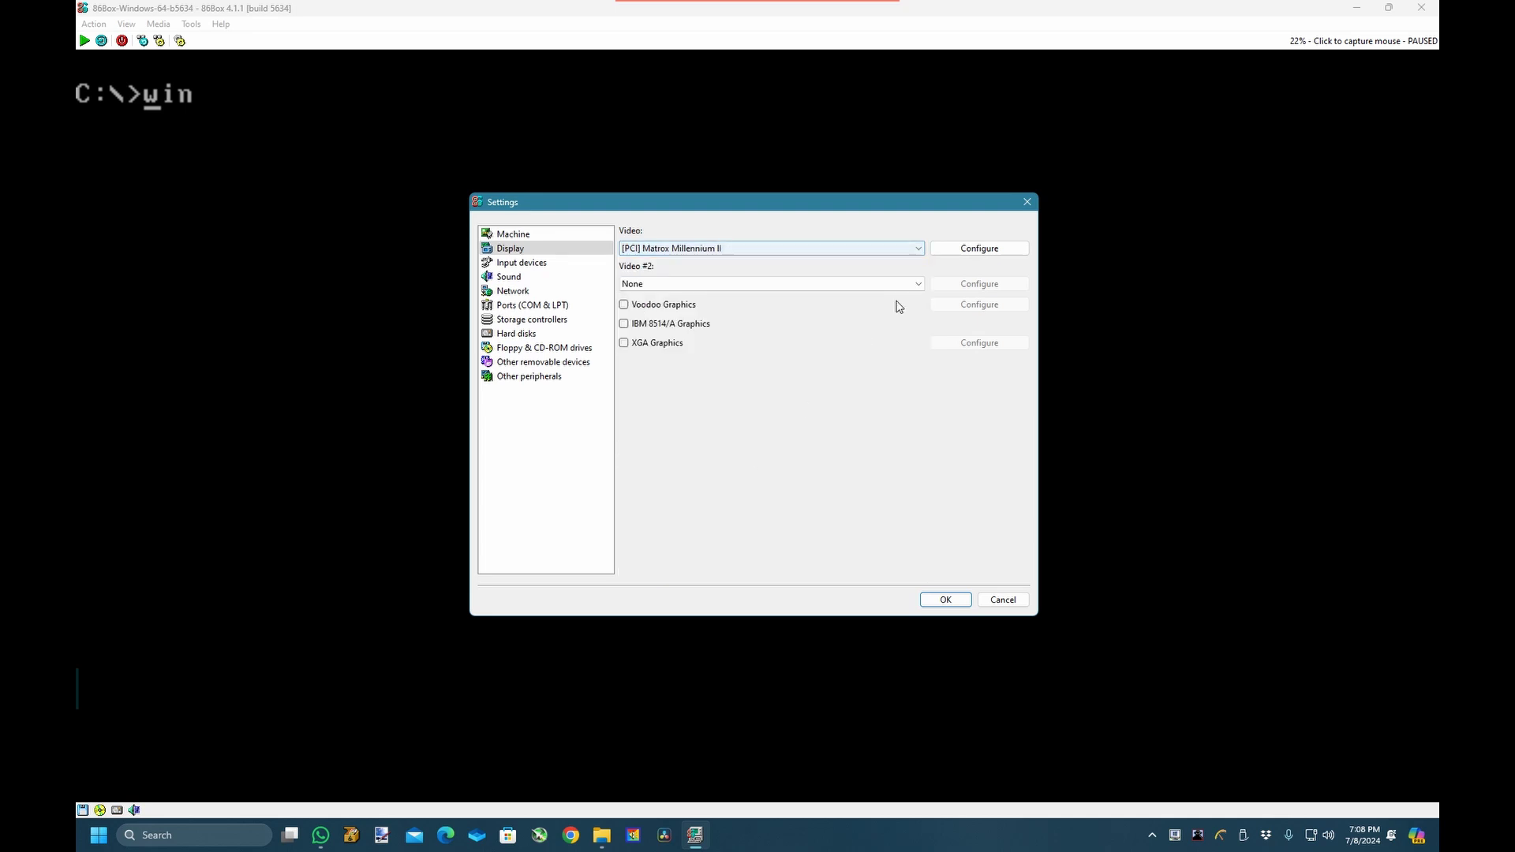
# Set the Matrox Millennium II memory size to 16 MB and enable IBM 8514/A Graphics.
pyautogui.click(1014, 250)
pyautogui.click(803, 411)
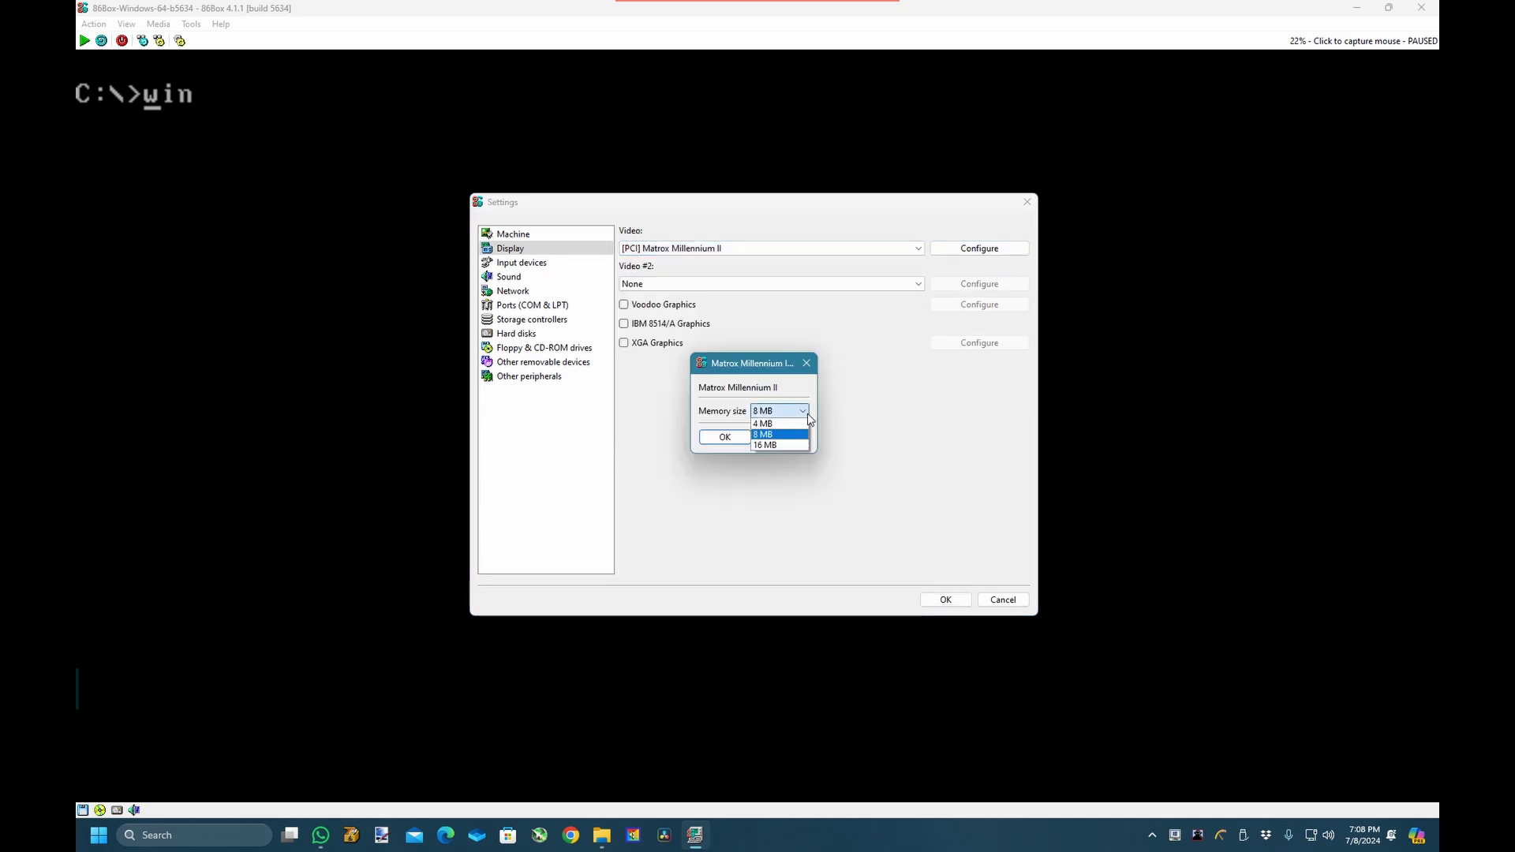
pyautogui.click(780, 442)
pyautogui.click(726, 437)
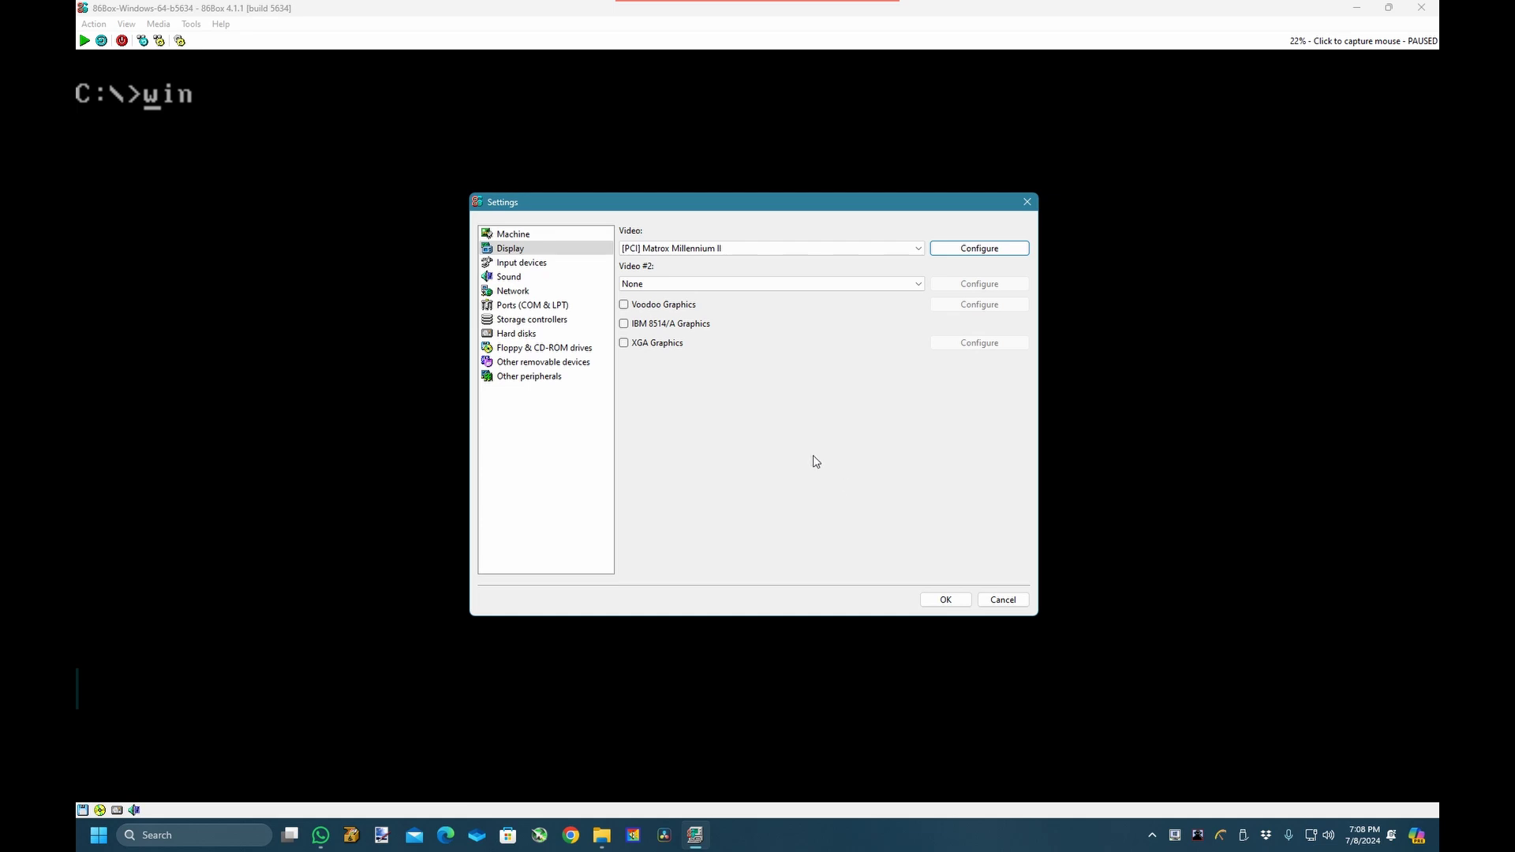
pyautogui.click(625, 326)
# Try enabling XGA Graphics with its type set to XGA-1, and turn it off again.
pyautogui.click(624, 343)
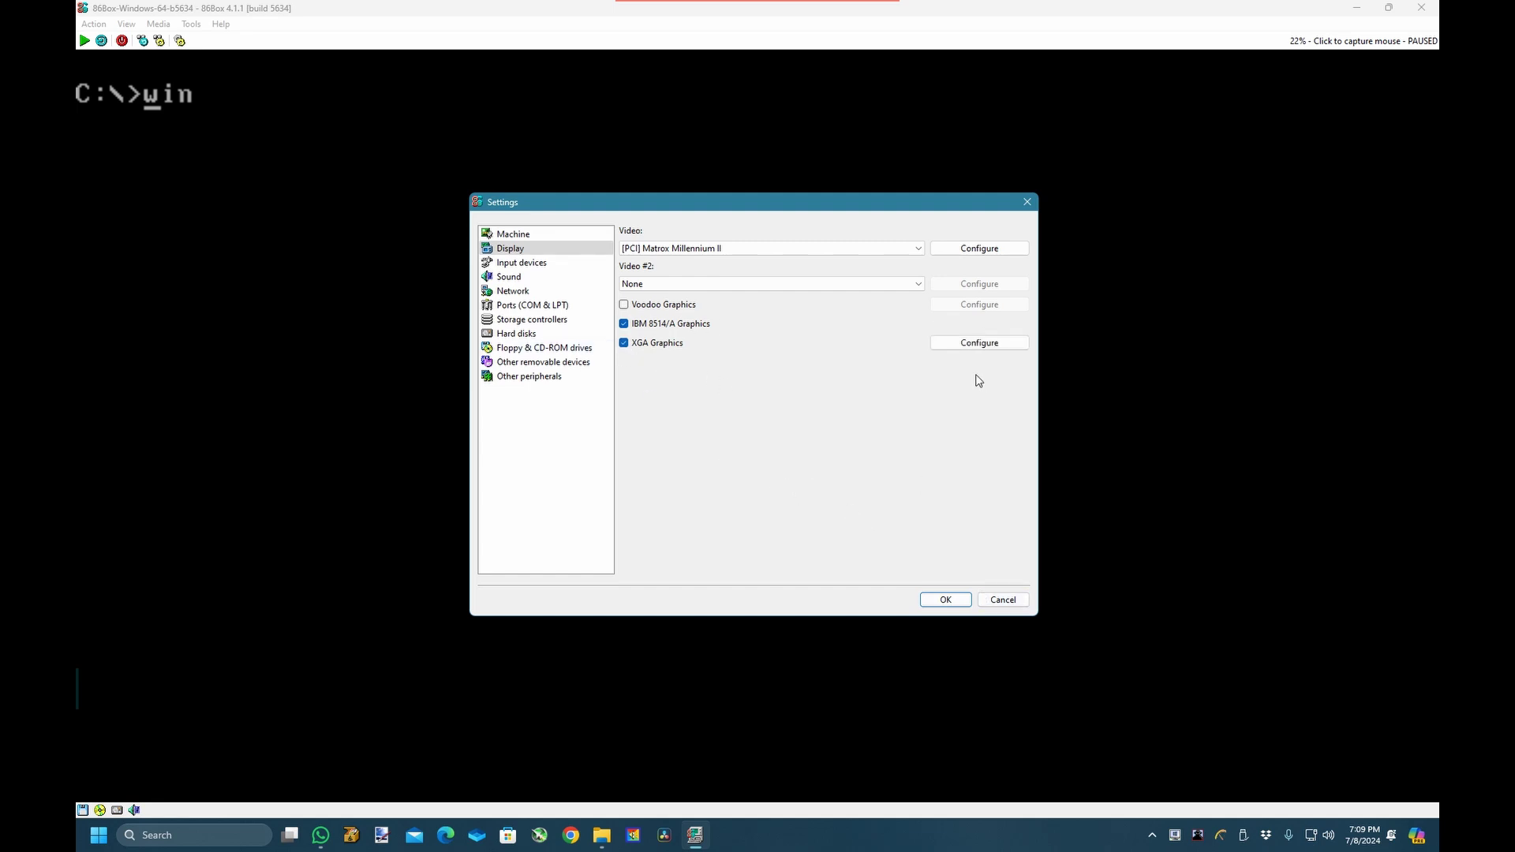
pyautogui.click(982, 345)
pyautogui.click(798, 384)
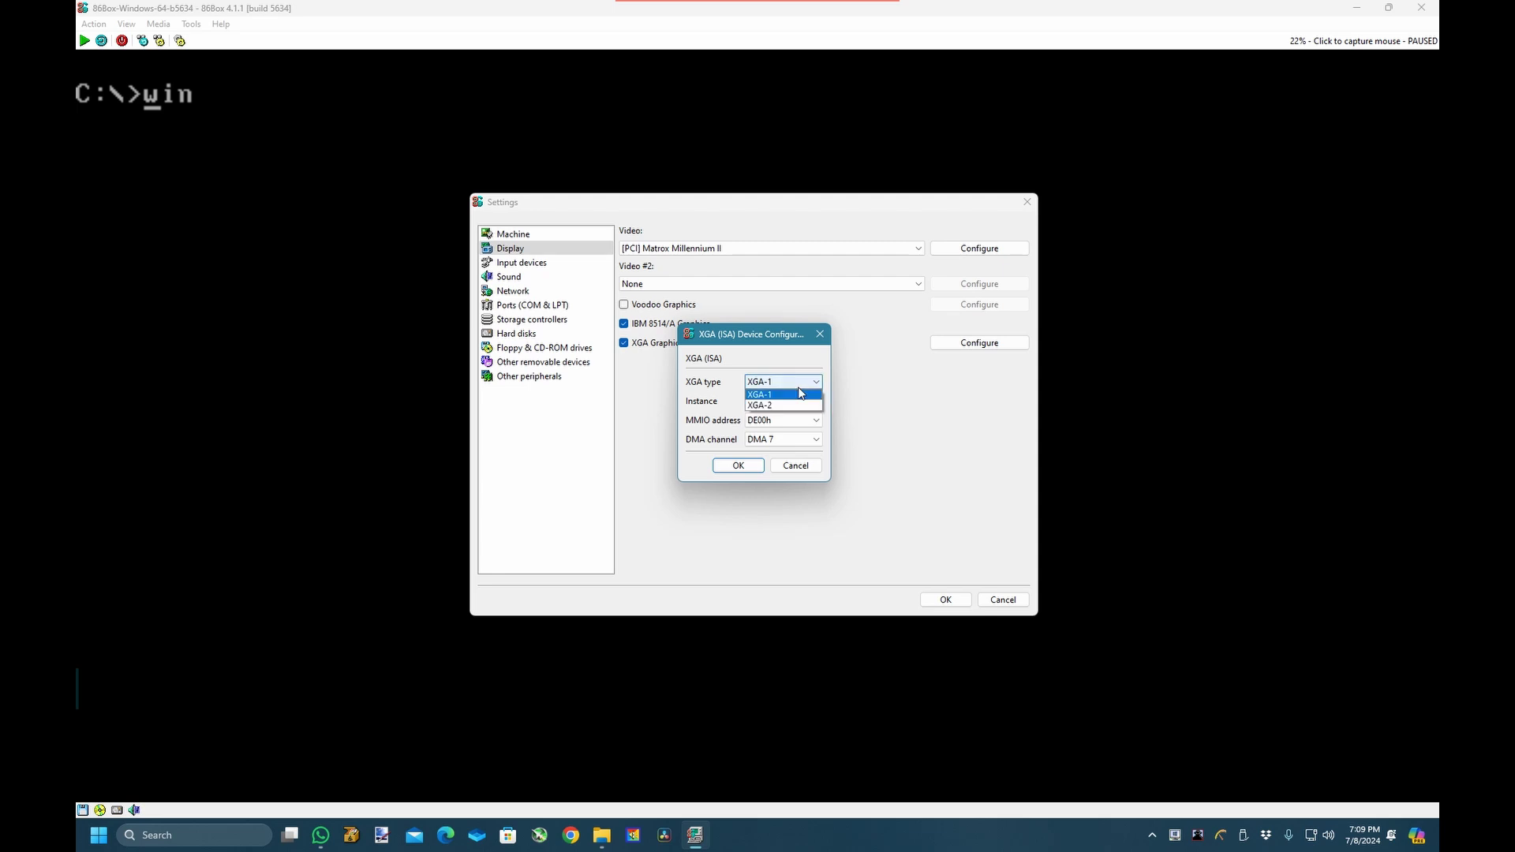
pyautogui.click(798, 394)
pyautogui.click(738, 466)
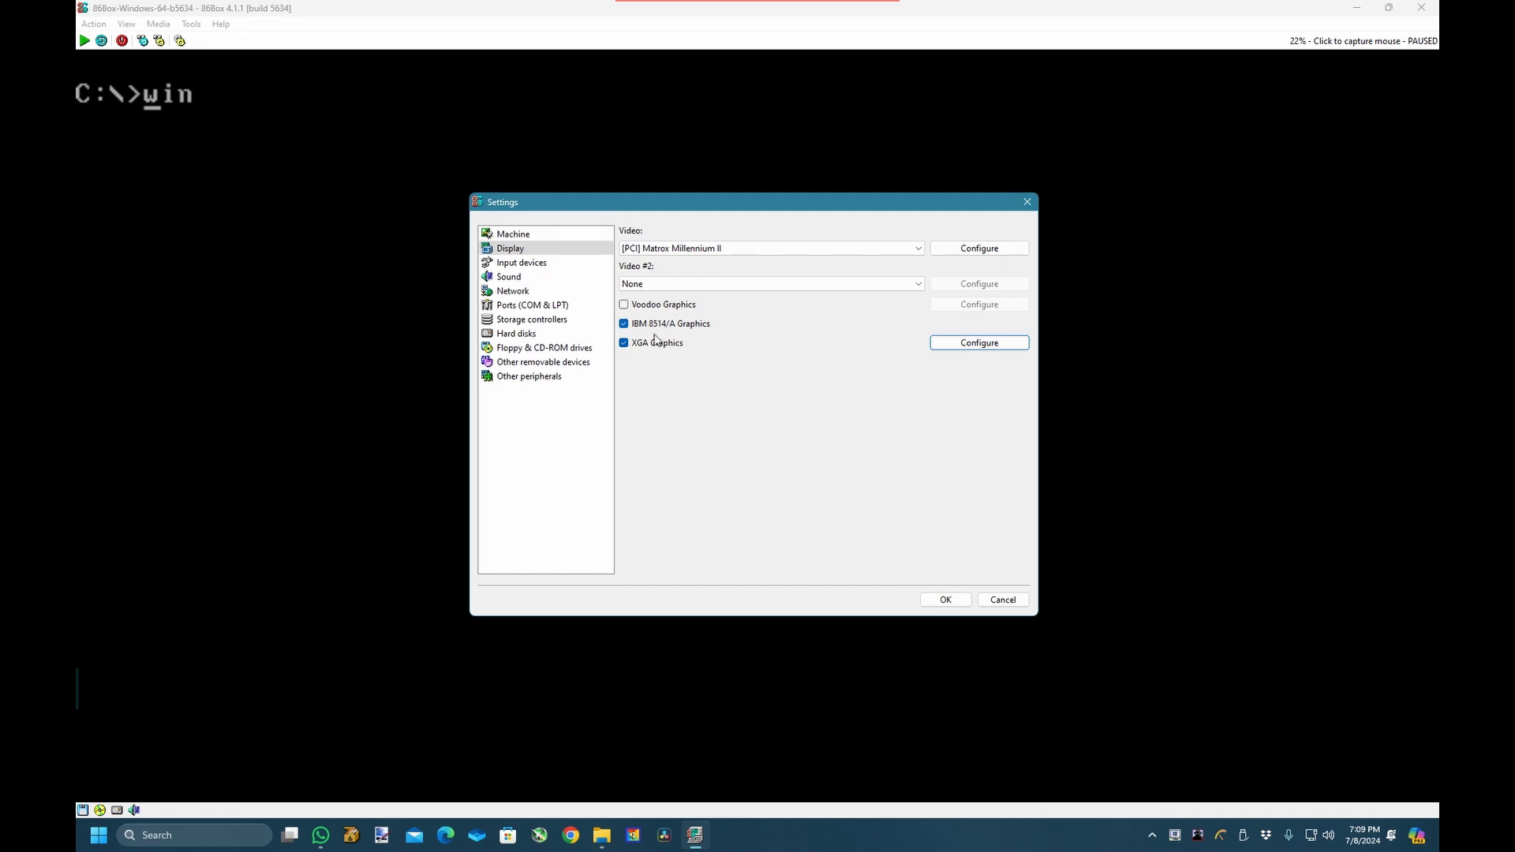
pyautogui.click(625, 344)
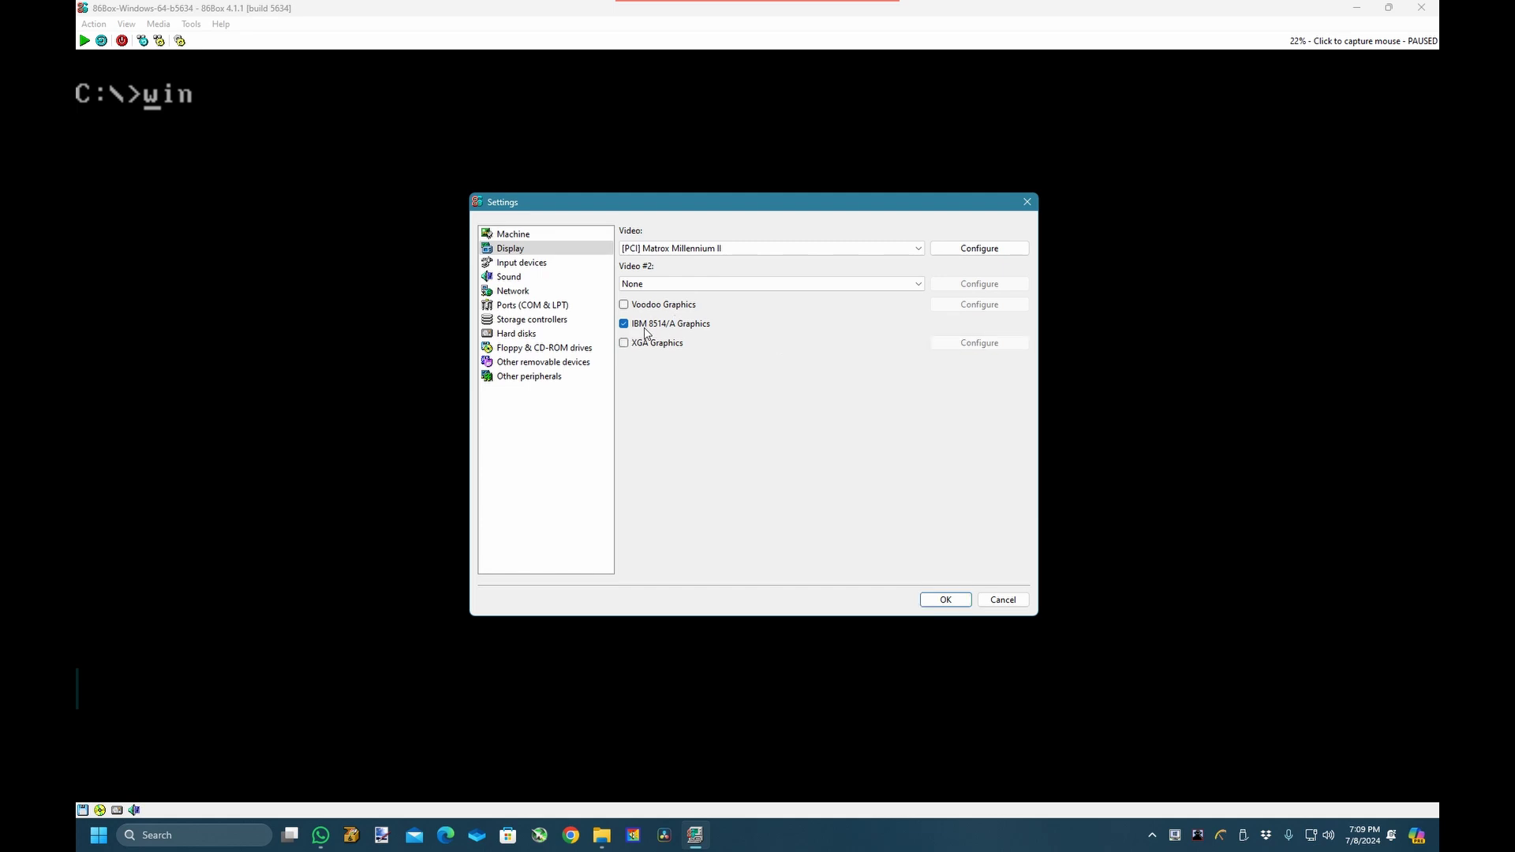
# Save the changed virtual machine settings.
pyautogui.click(956, 601)
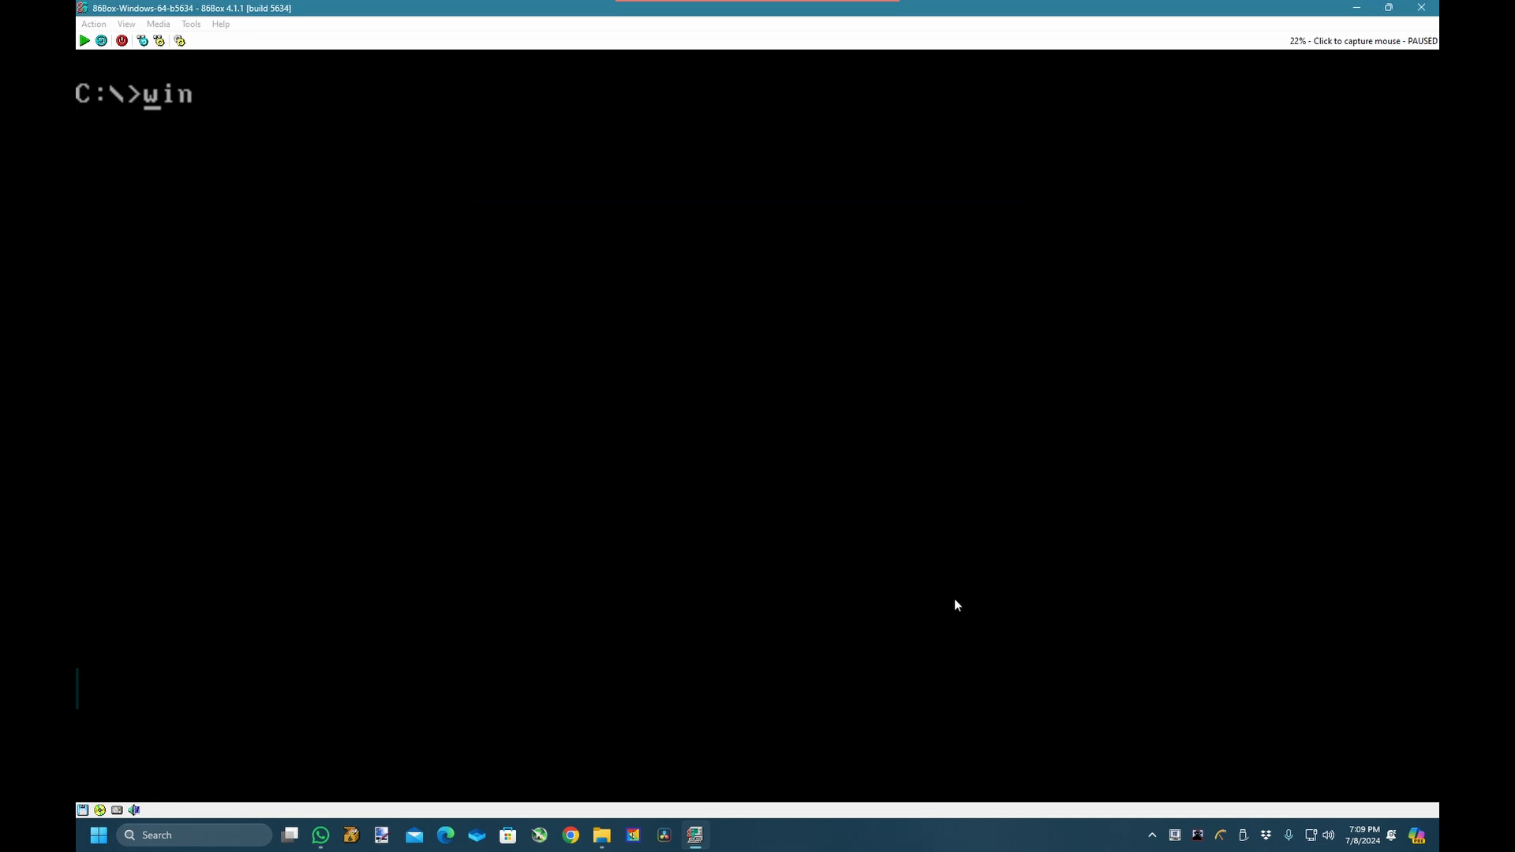
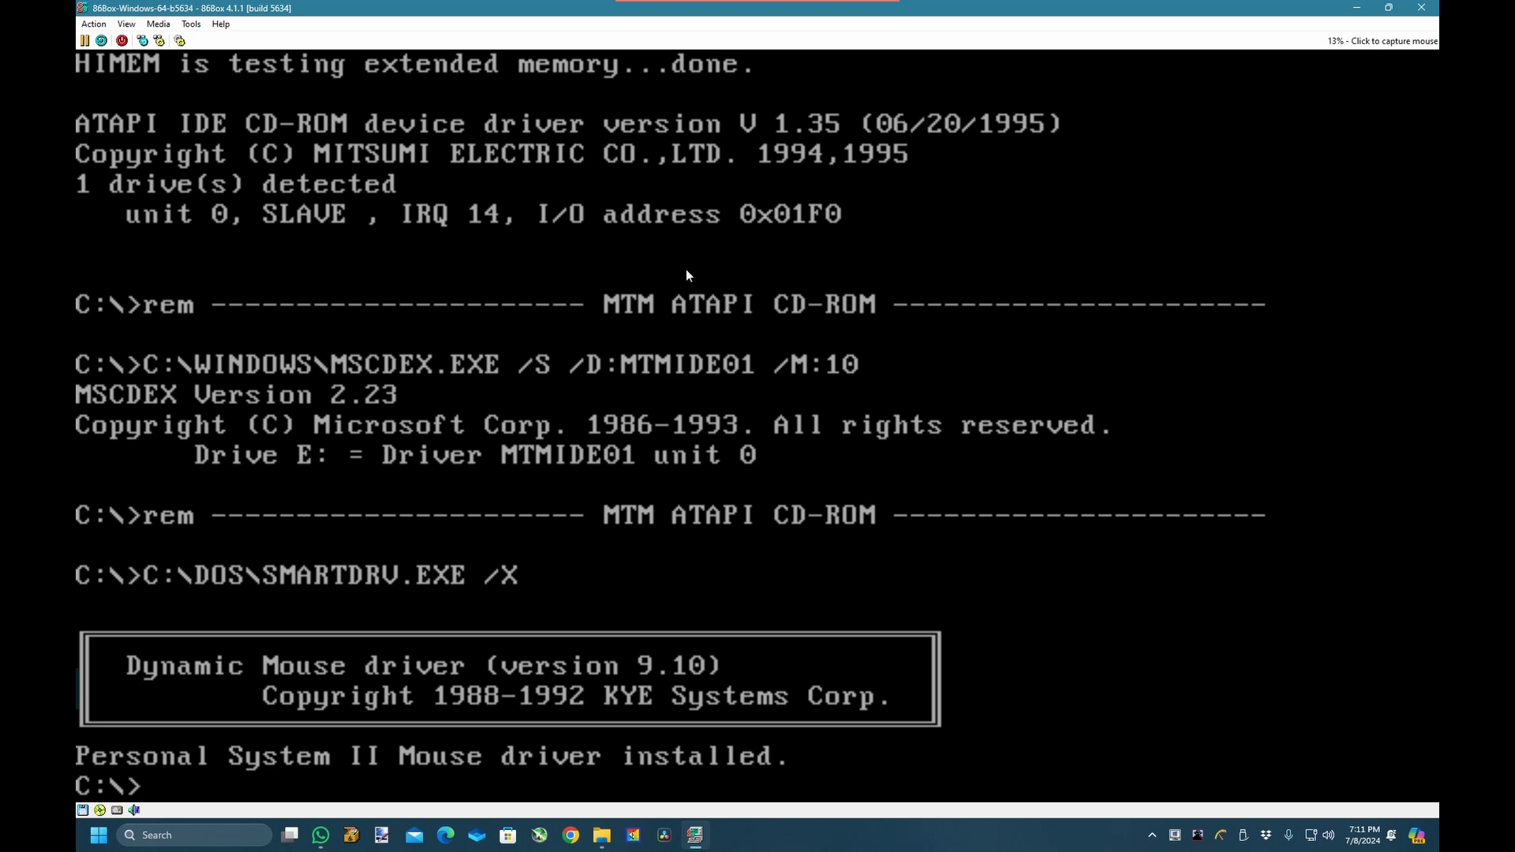
# Start the MS-DOS Editor with the edit command, test the mouse on its Edit and File menus, and exit.
pyautogui.write('edit')
pyautogui.press('Return')
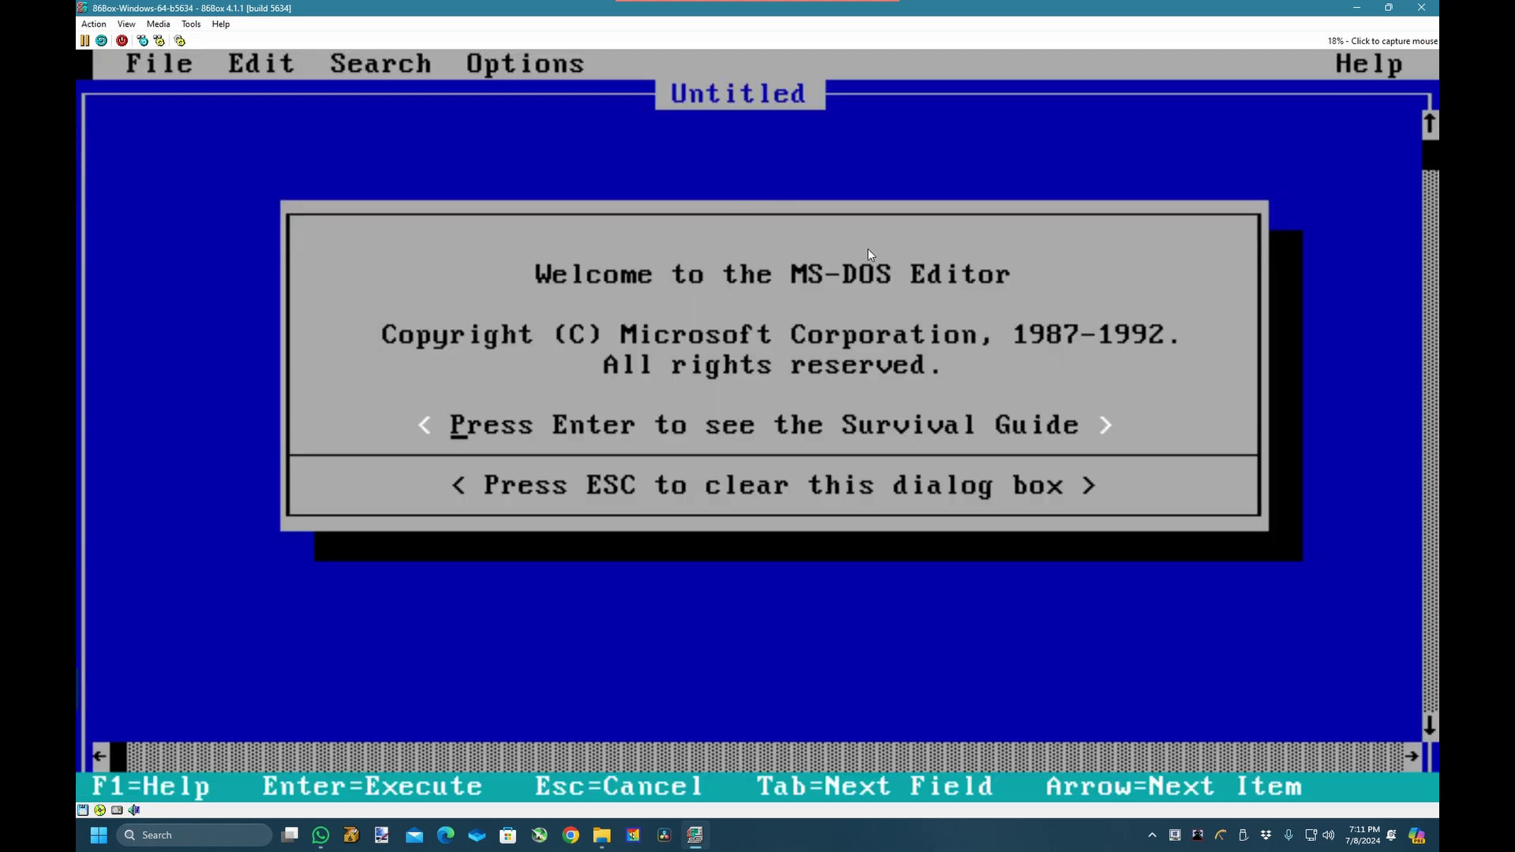
pyautogui.click(790, 262)
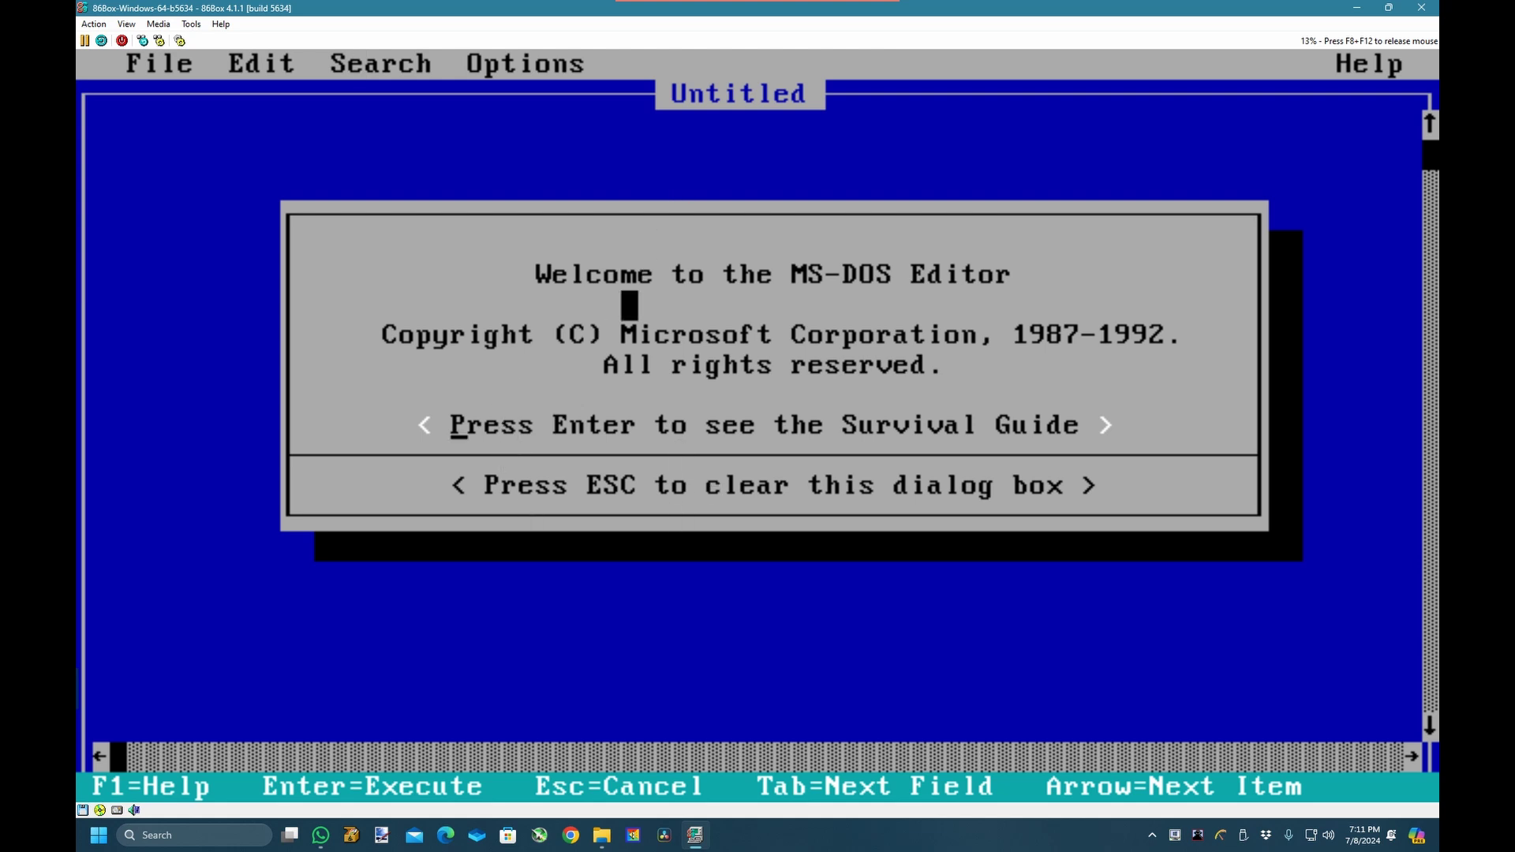
pyautogui.press('Escape')
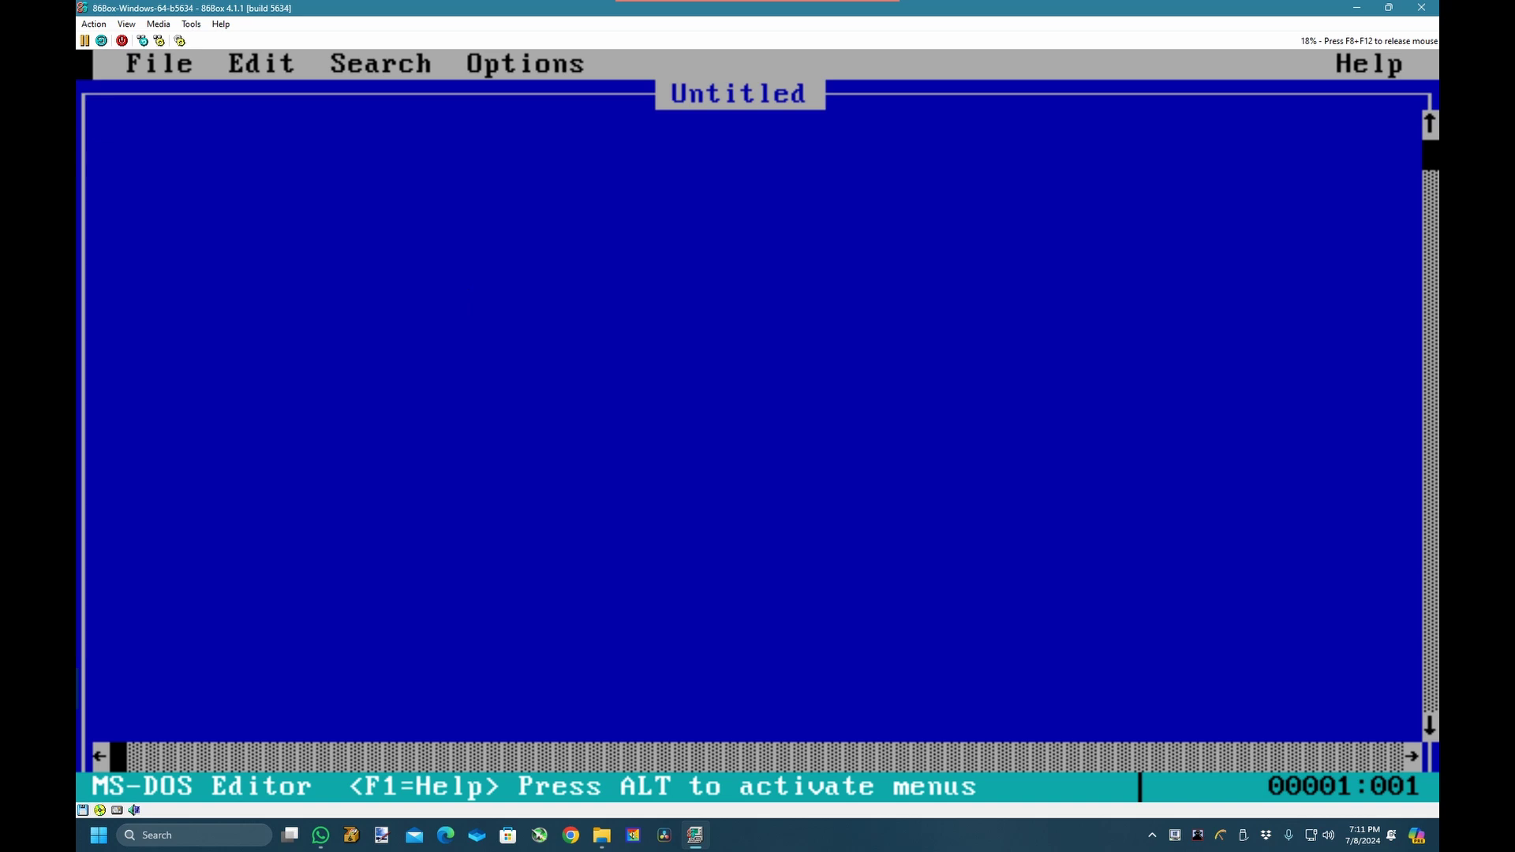
pyautogui.click(254, 65)
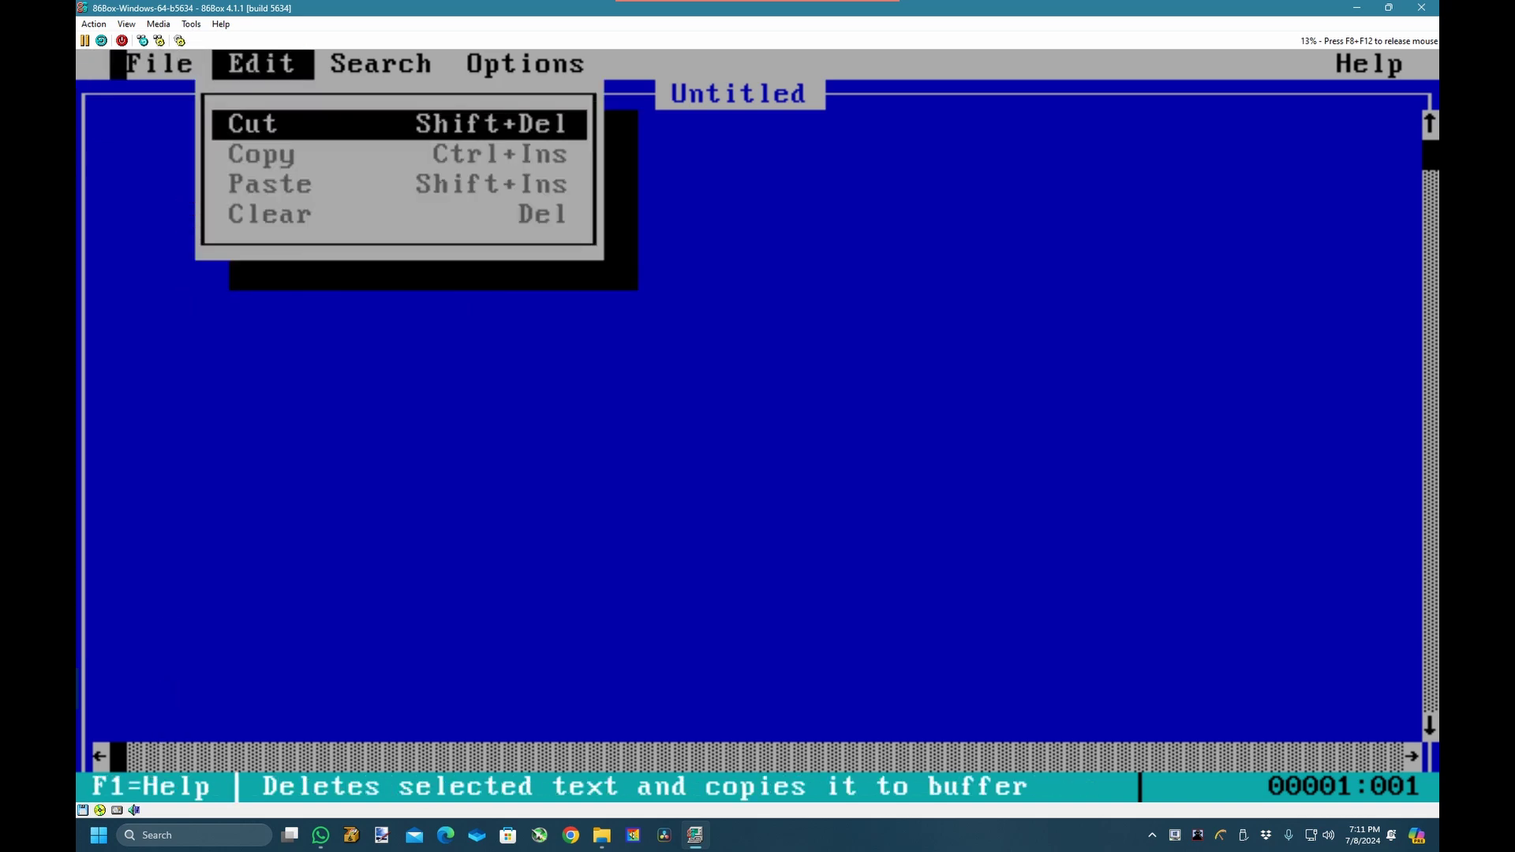
pyautogui.click(161, 64)
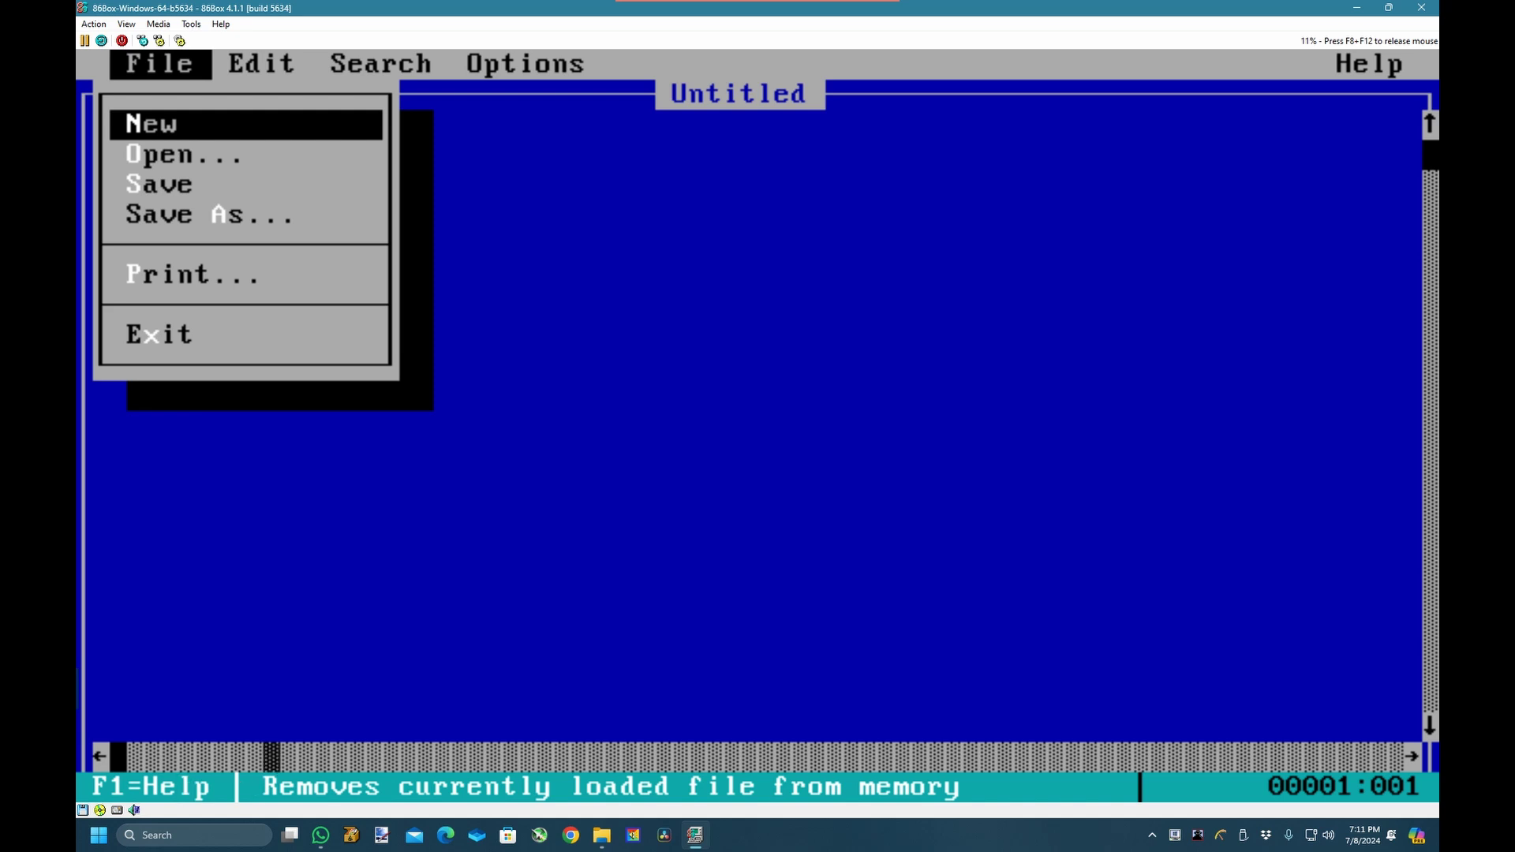
pyautogui.click(237, 336)
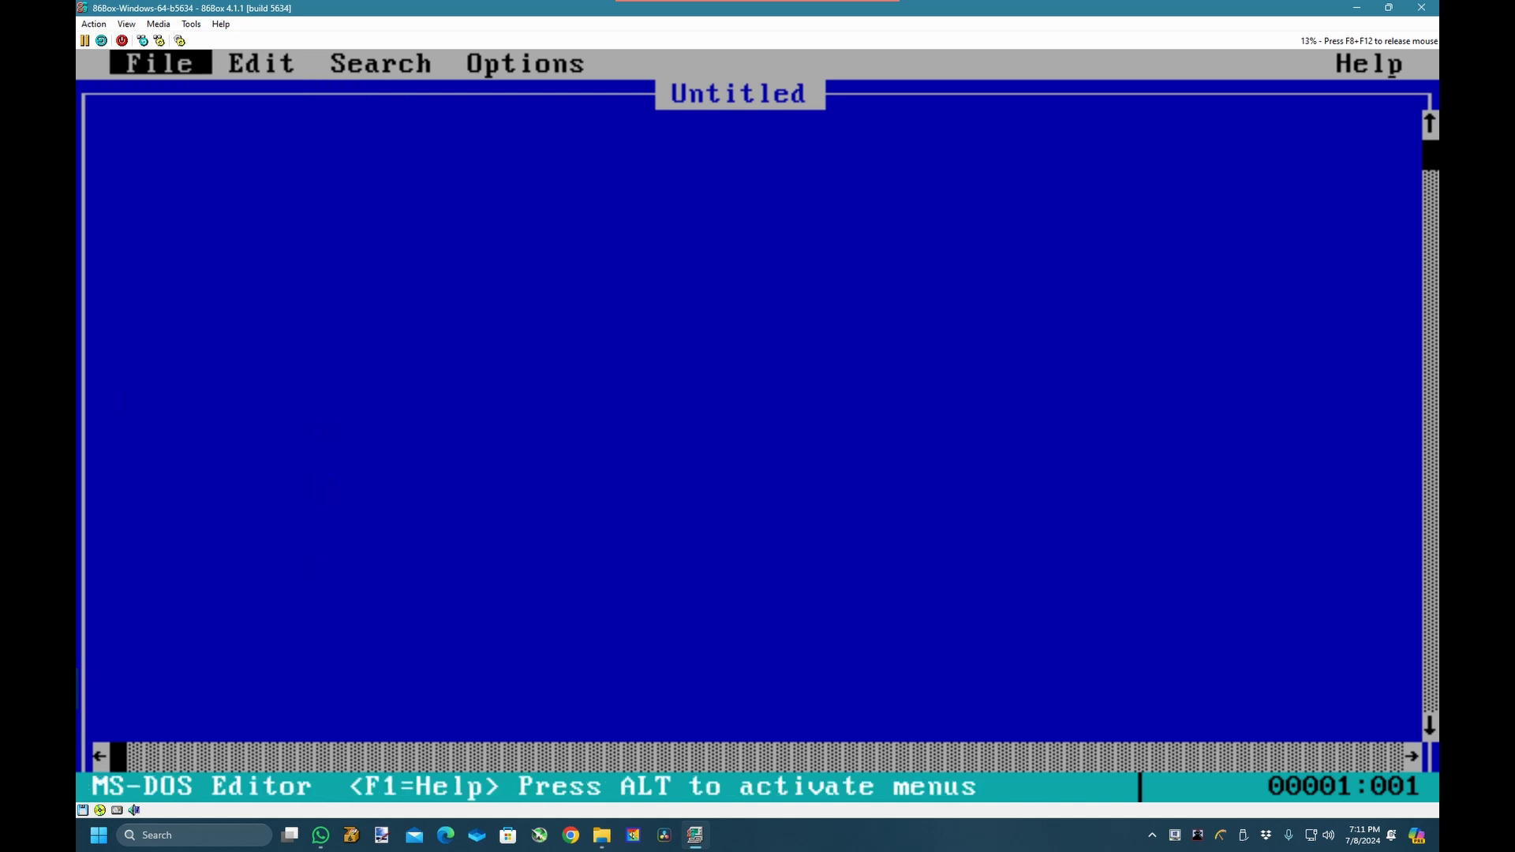
# Start Windows with the win command and open the Mouse settings in Control Panel.
pyautogui.write('win')
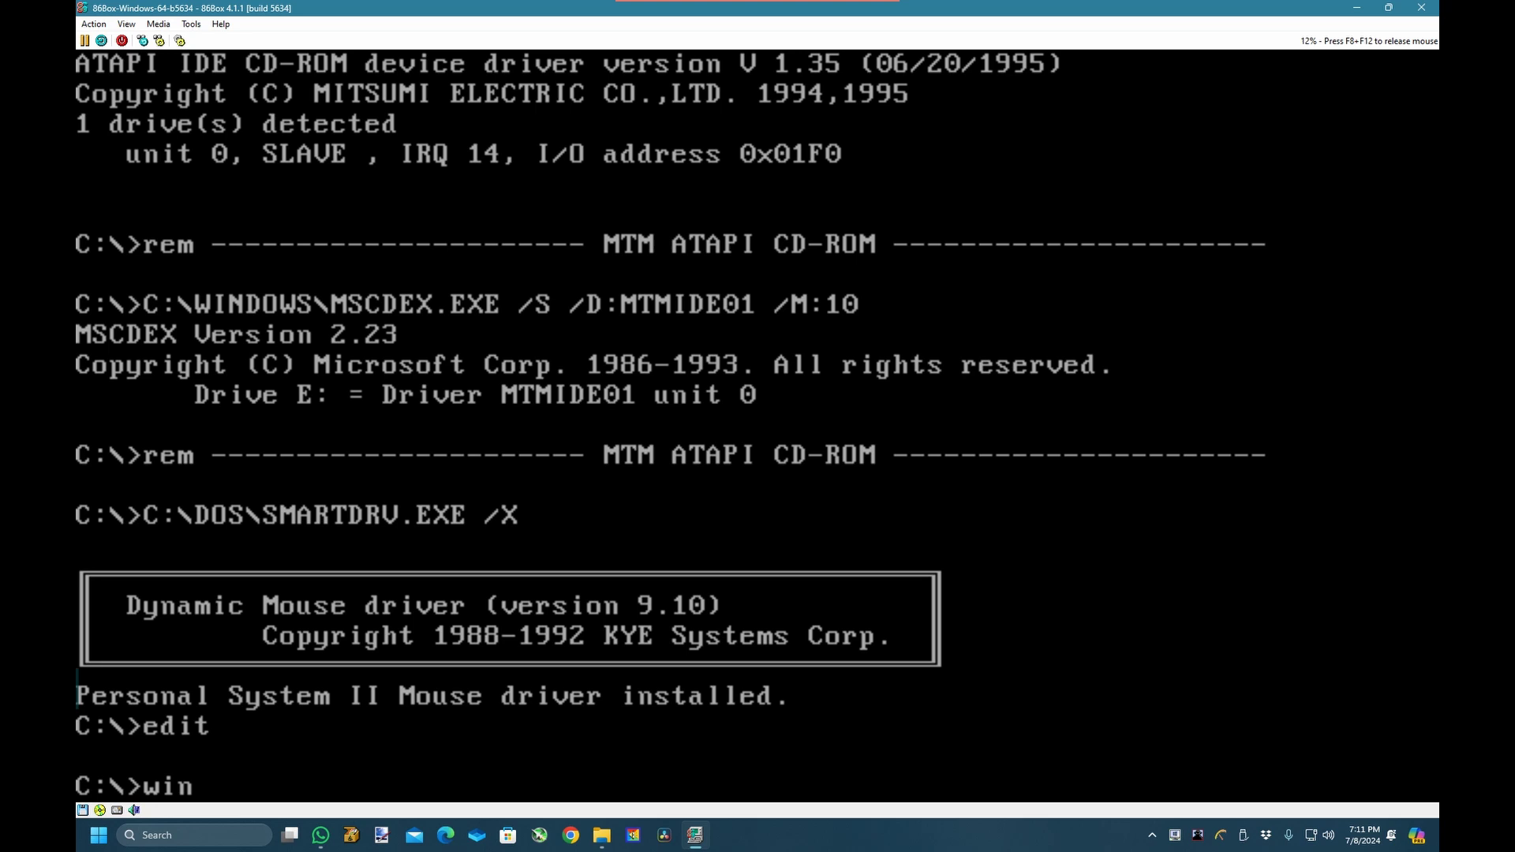
pyautogui.press('Return')
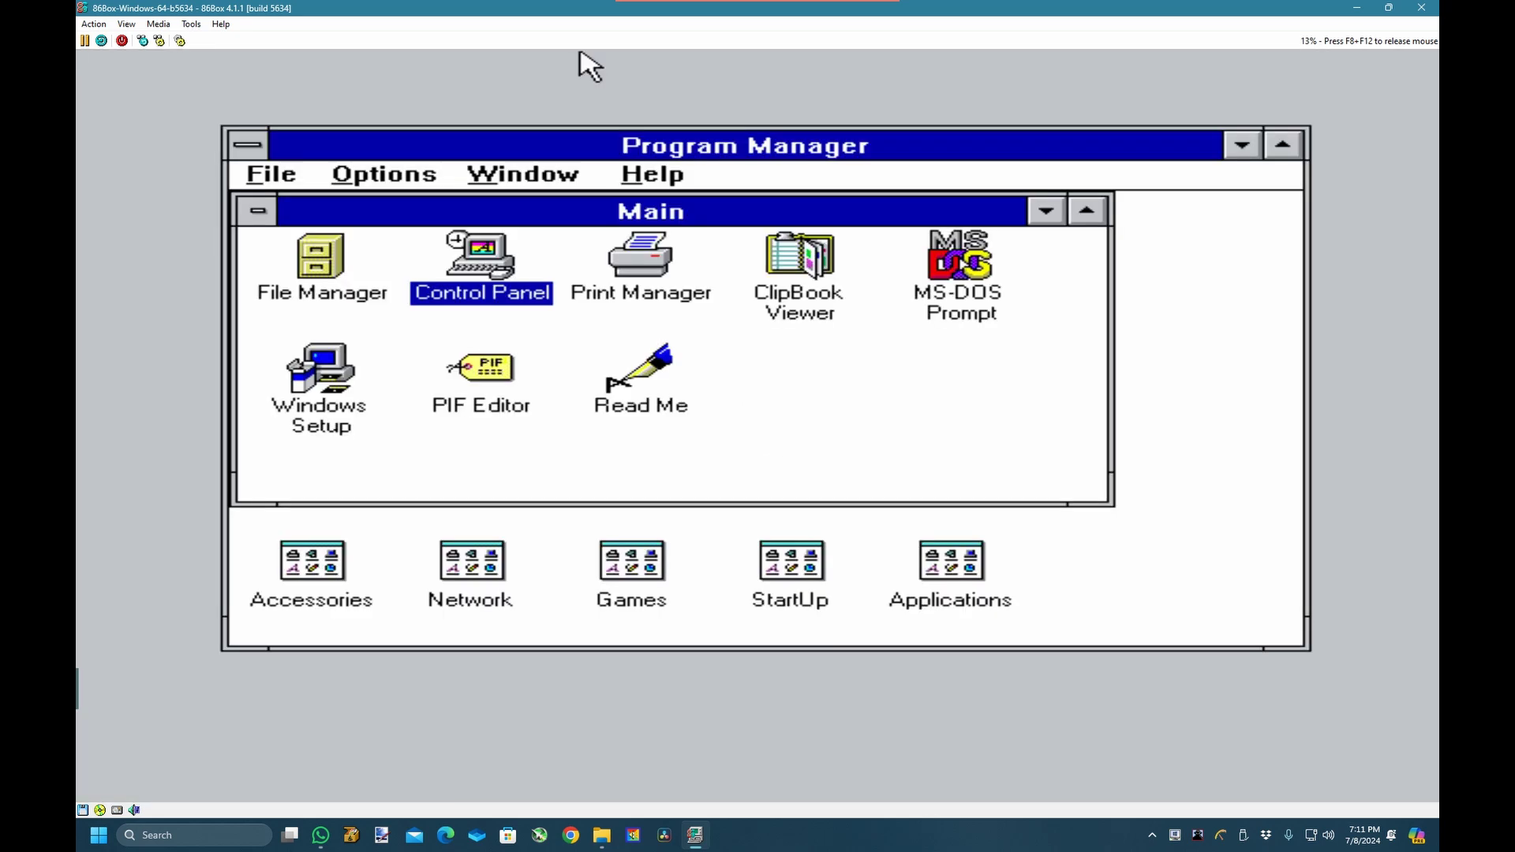
pyautogui.doubleClick(468, 278)
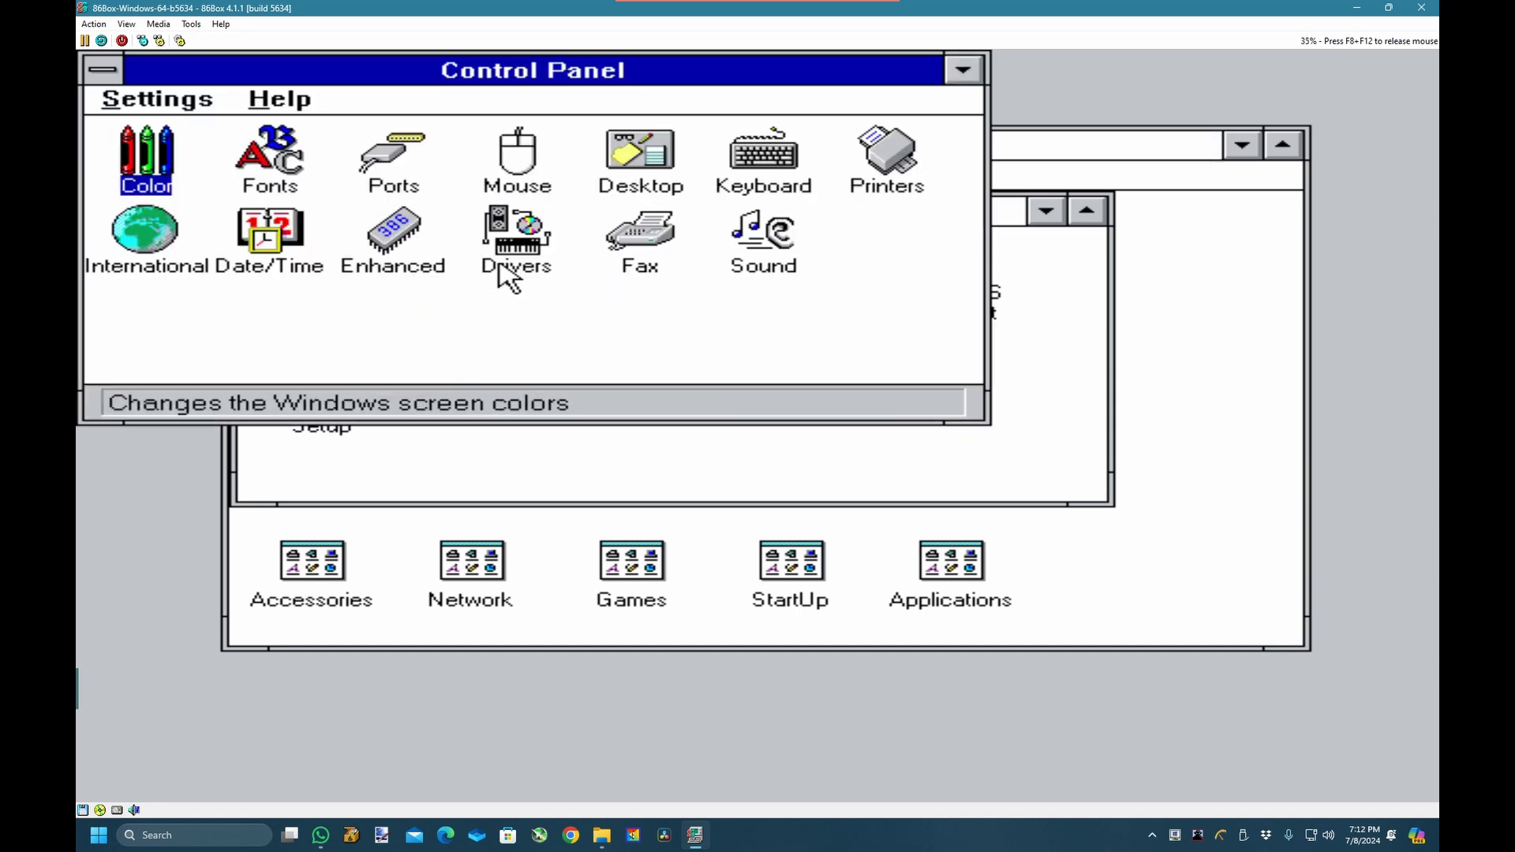
pyautogui.click(530, 151)
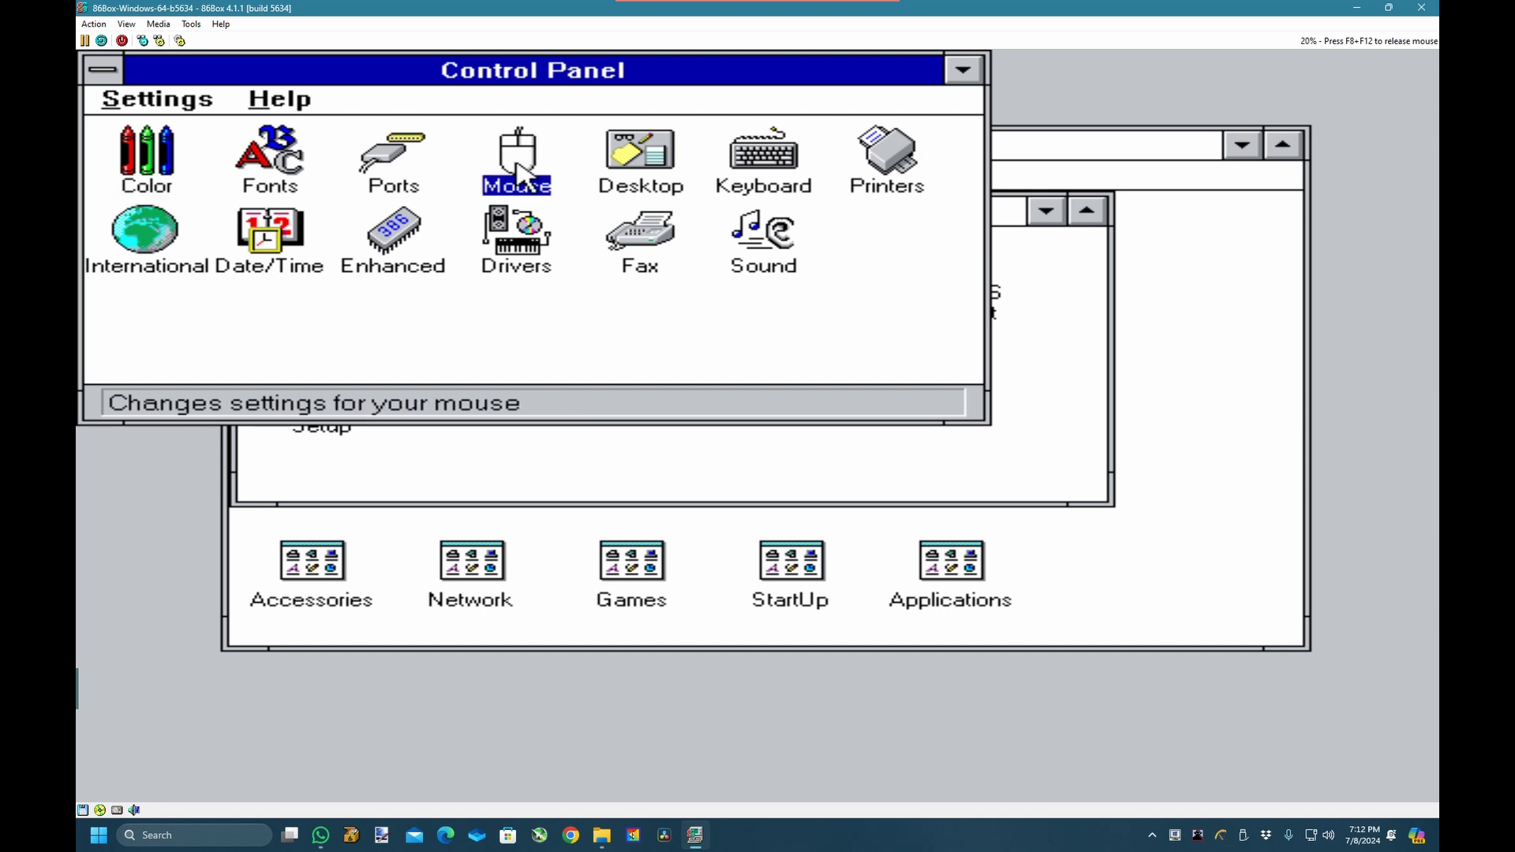
pyautogui.doubleClick(518, 166)
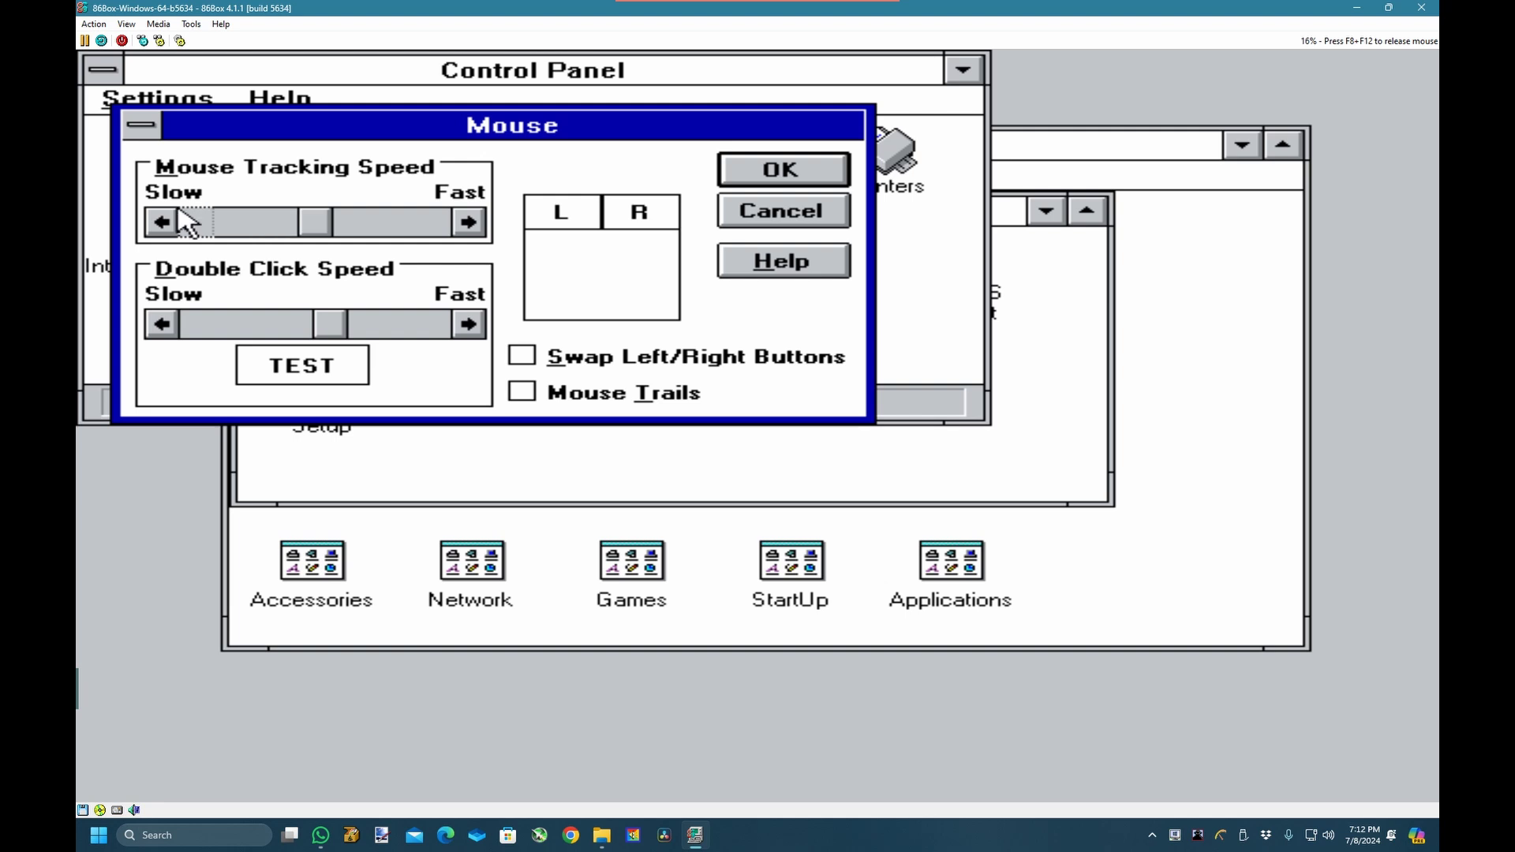
# Raise the mouse tracking speed one notch, test the left and right mouse buttons, and save the Mouse settings.
pyautogui.click(365, 229)
pyautogui.click(515, 276)
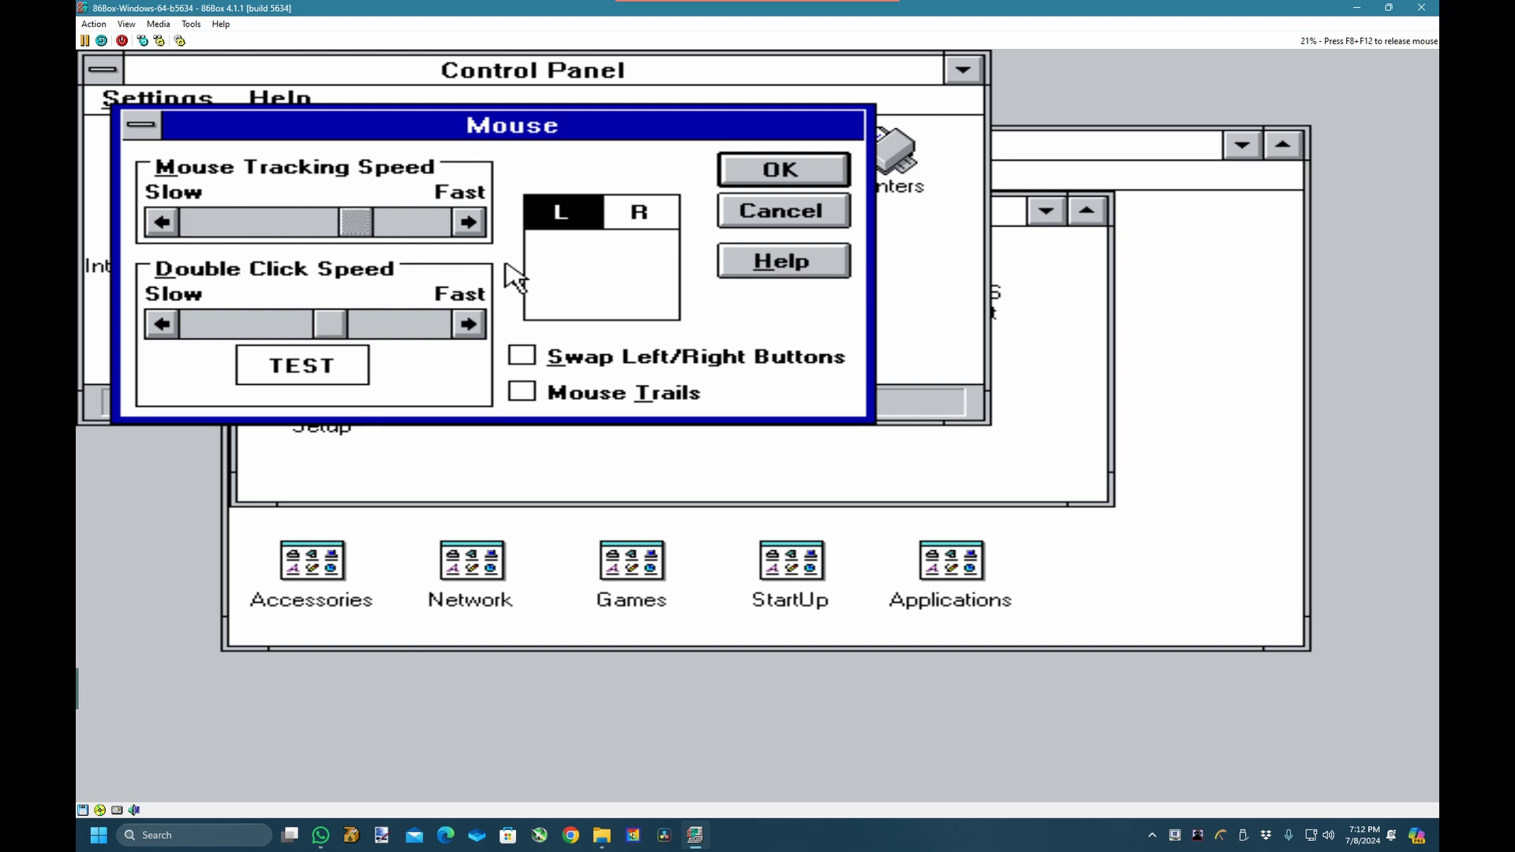
pyautogui.click(553, 266)
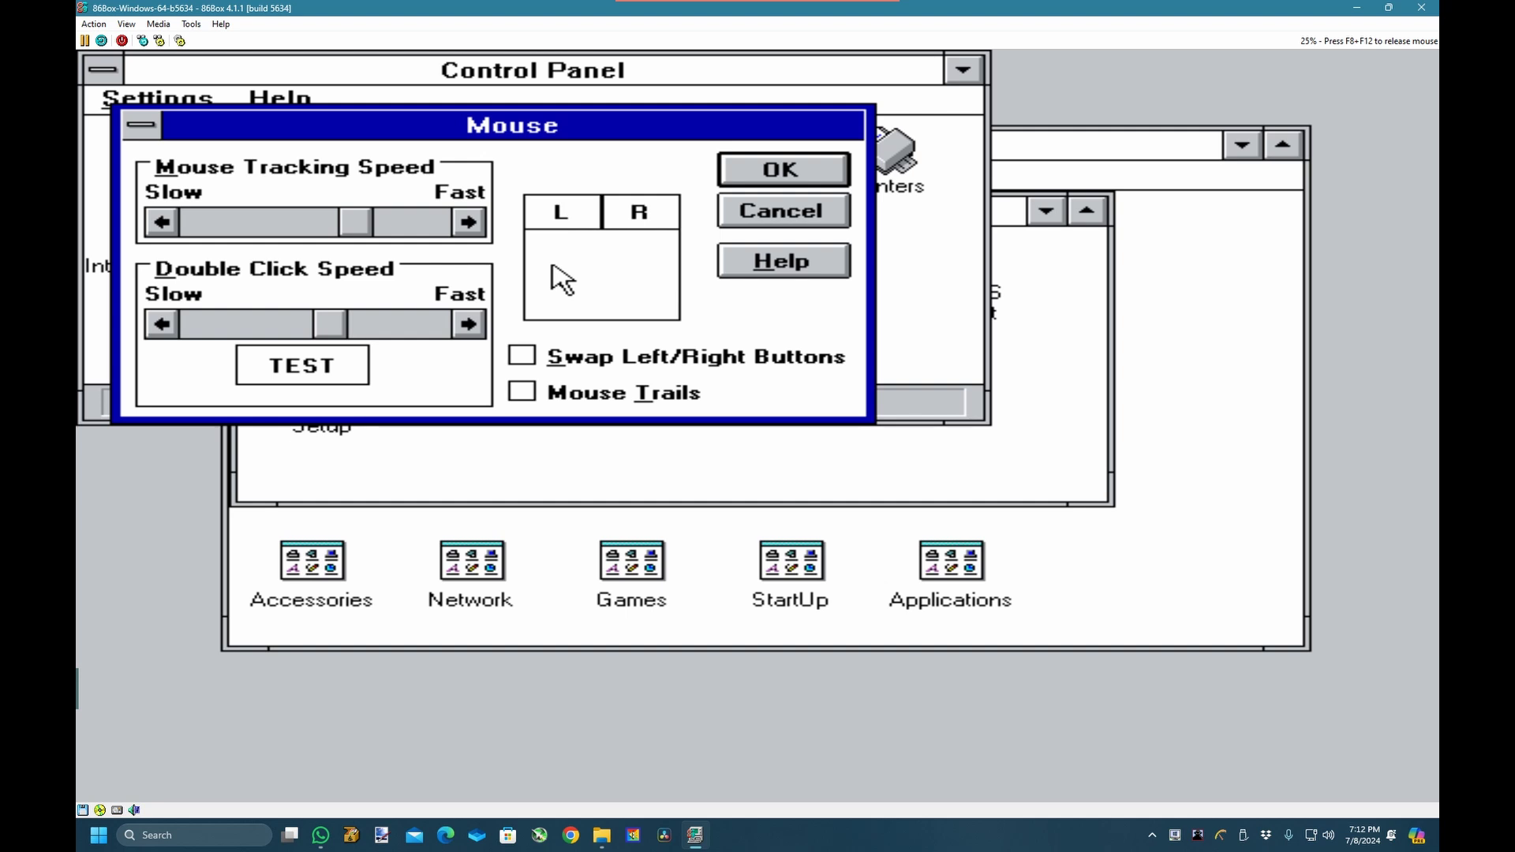
pyautogui.rightClick(555, 267)
pyautogui.click(801, 168)
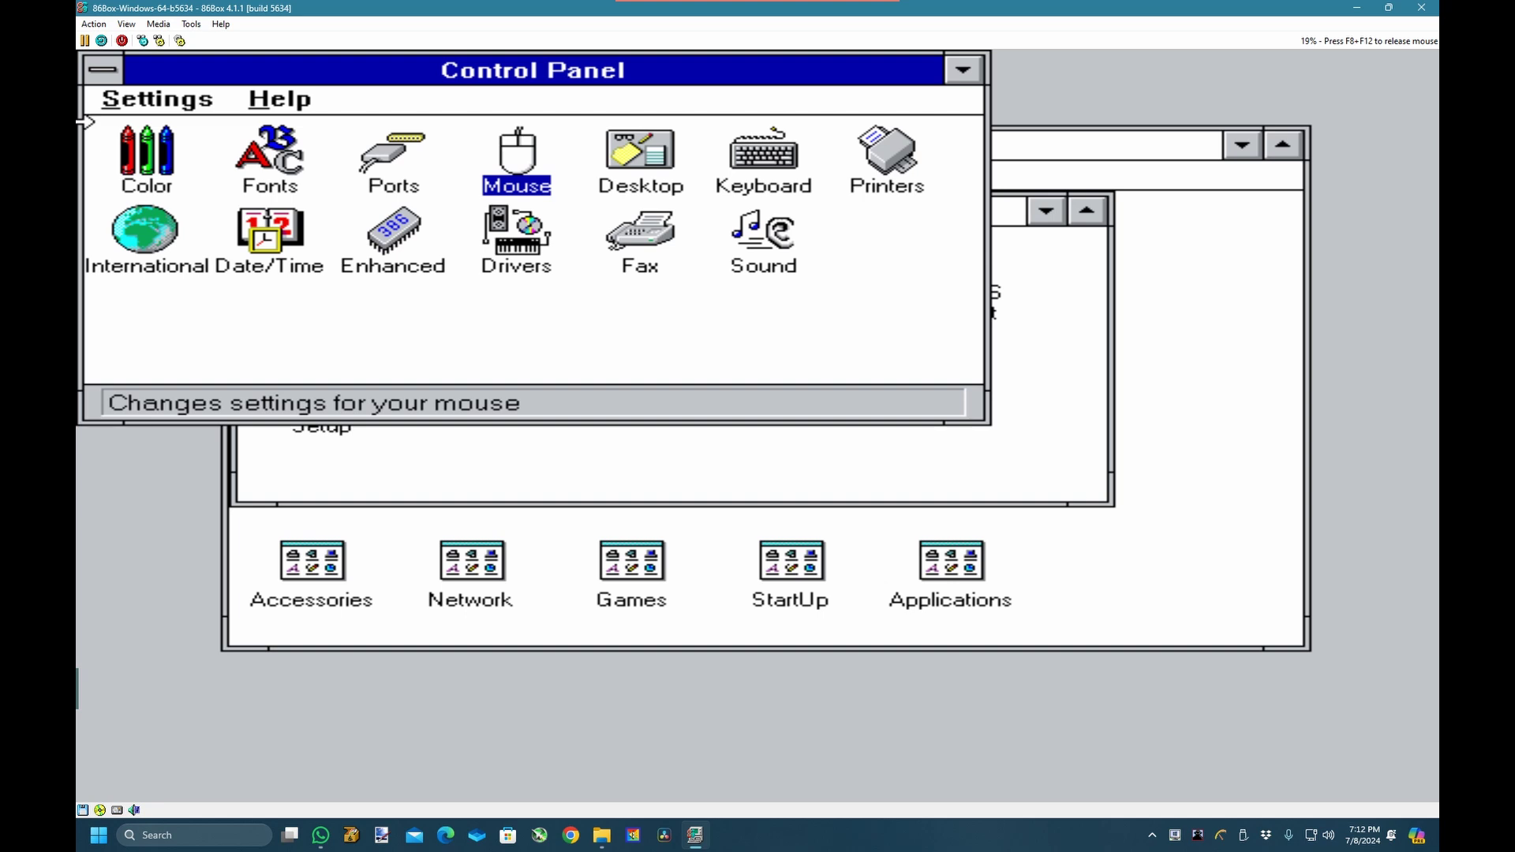
# Open the Color settings in Control Panel and apply the Black Leather Jacket color scheme.
pyautogui.press('Left')
pyautogui.press('Left')
pyautogui.press('Left')
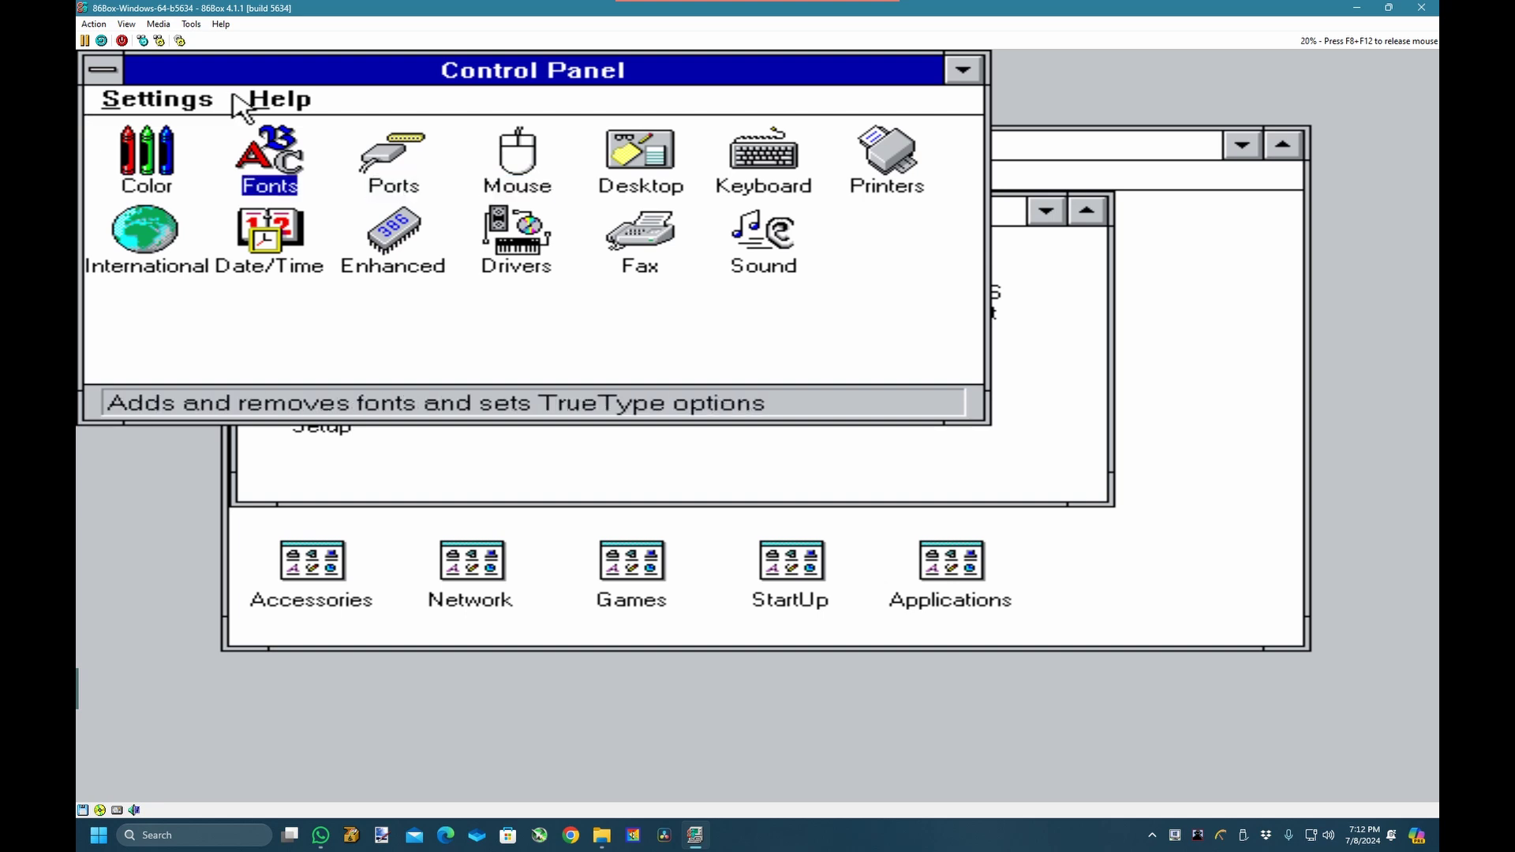
pyautogui.press('Return')
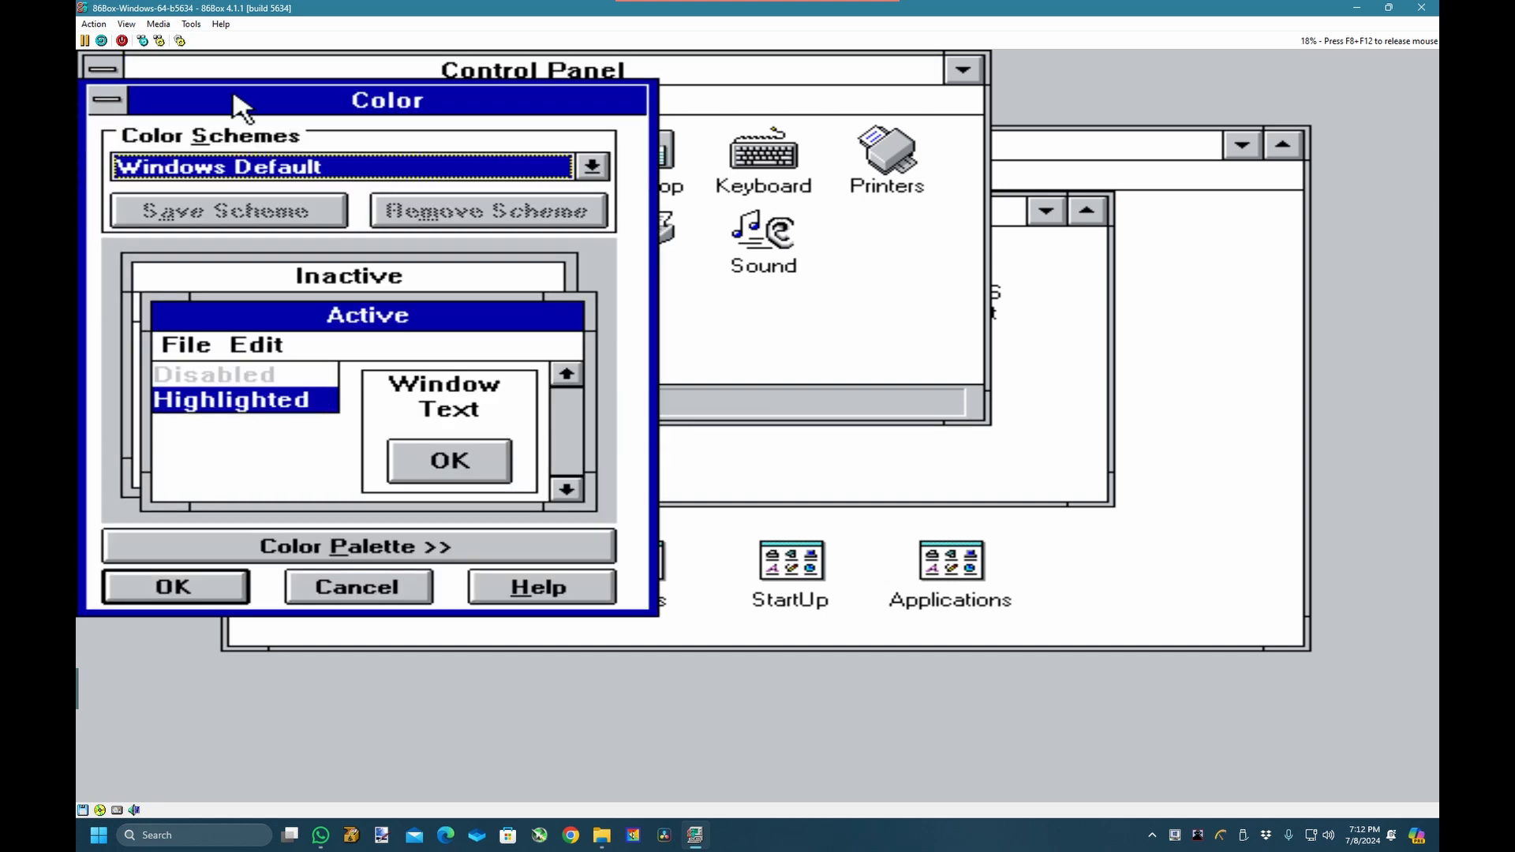
pyautogui.press('Down')
pyautogui.press('Down')
pyautogui.press('Down')
pyautogui.press('Down')
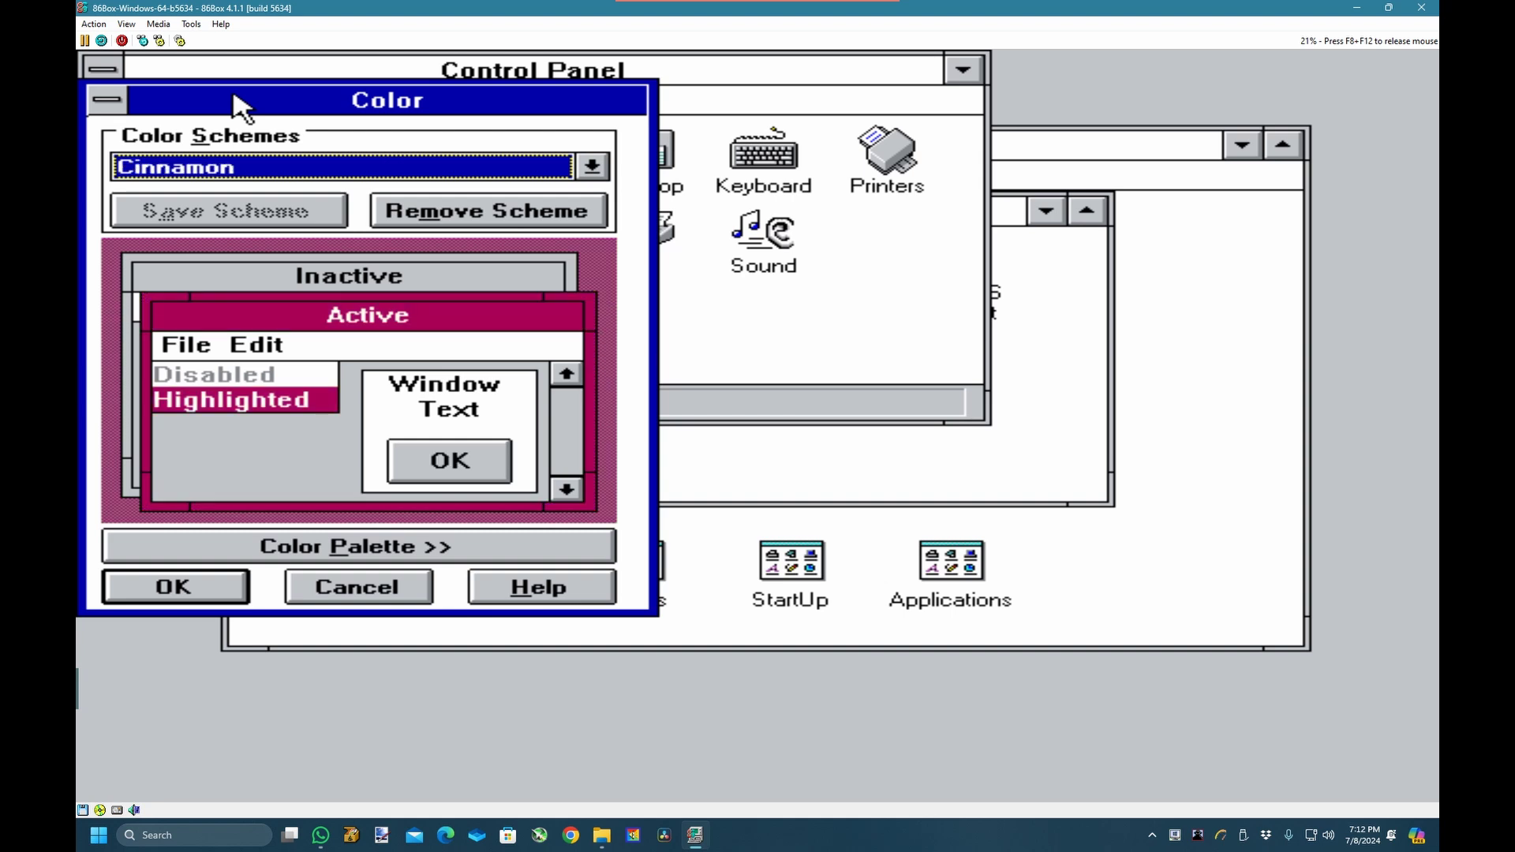
pyautogui.press('Up')
pyautogui.press('Up')
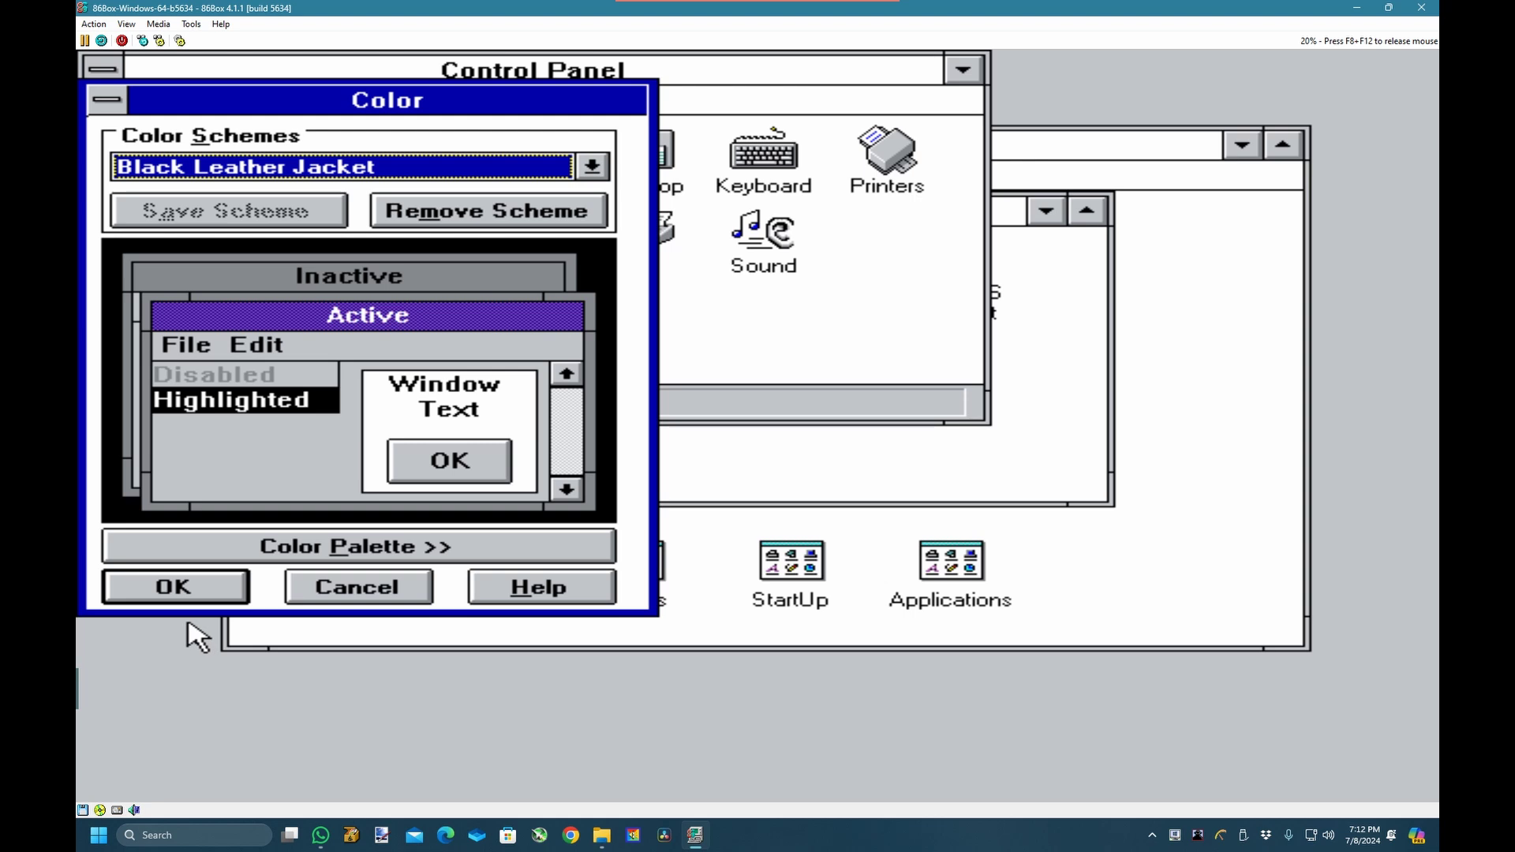
pyautogui.click(176, 587)
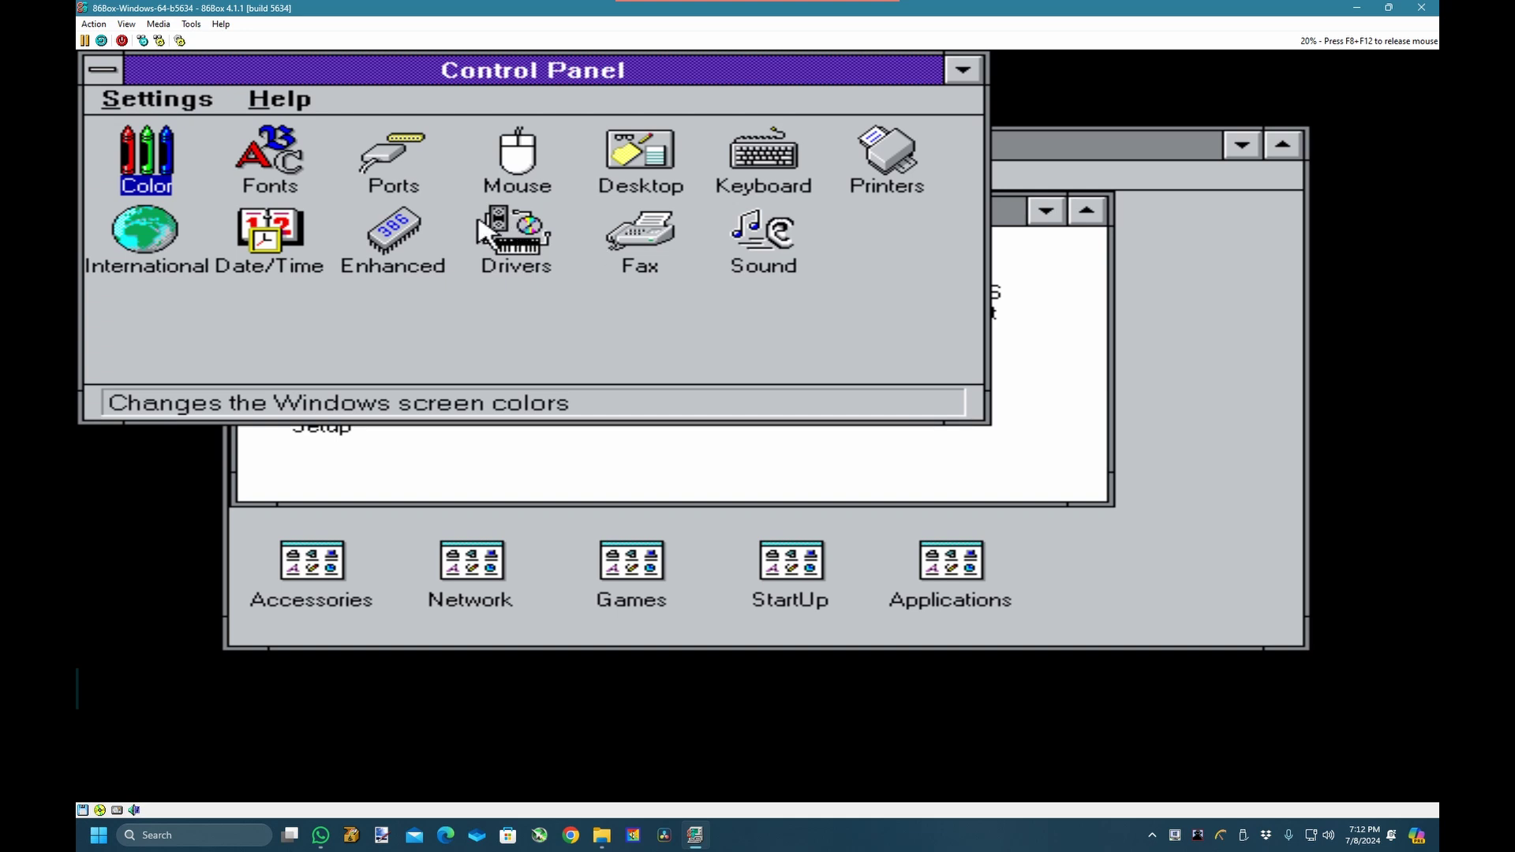
# Open the Fonts settings, preview the installed fonts down to Courier New (TrueType), and close the dialog.
pyautogui.click(292, 158)
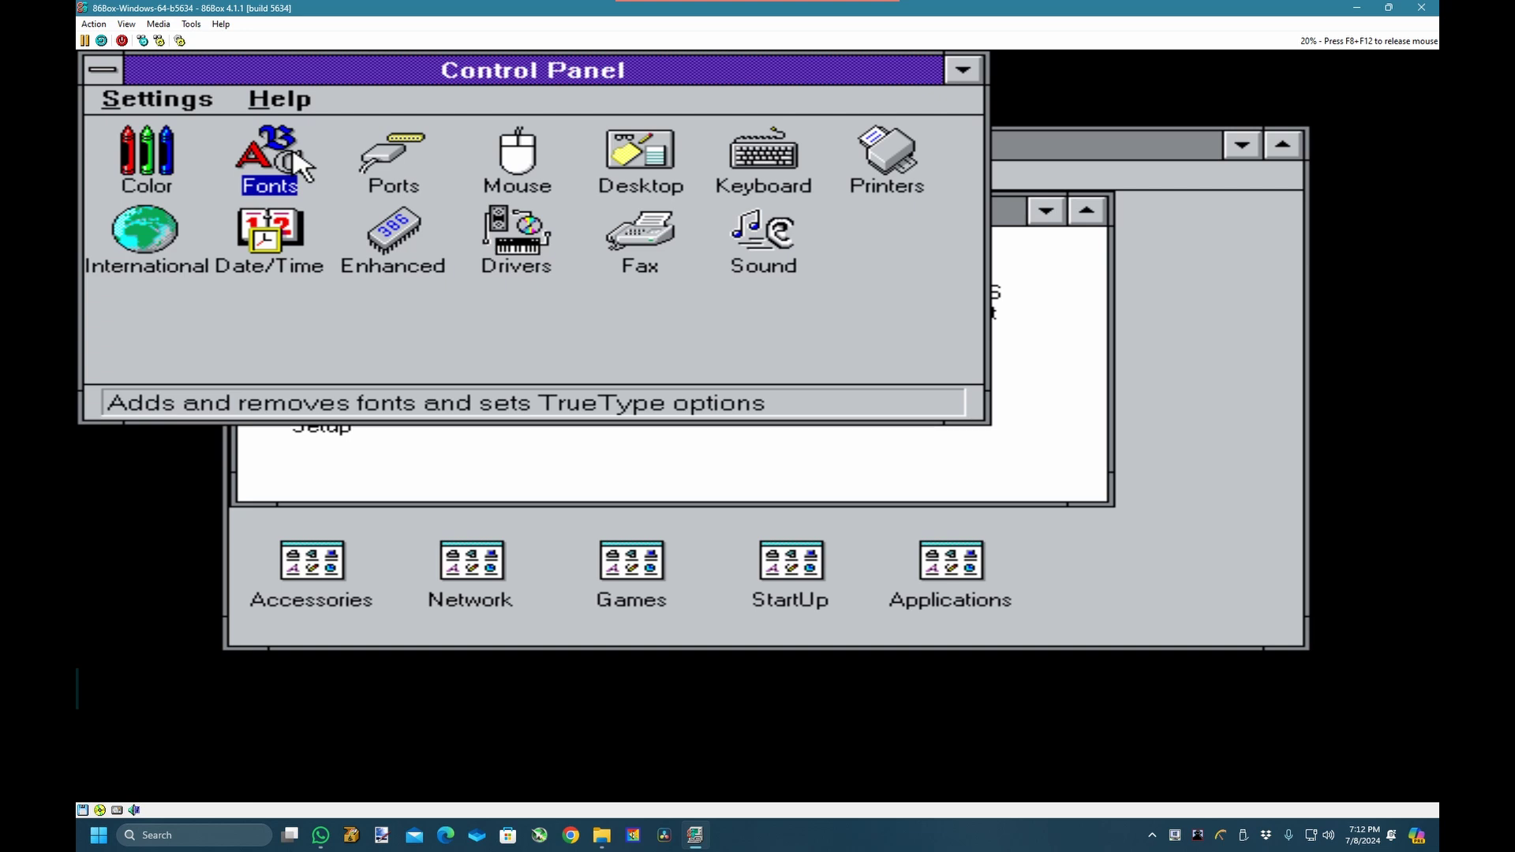
pyautogui.doubleClick(300, 165)
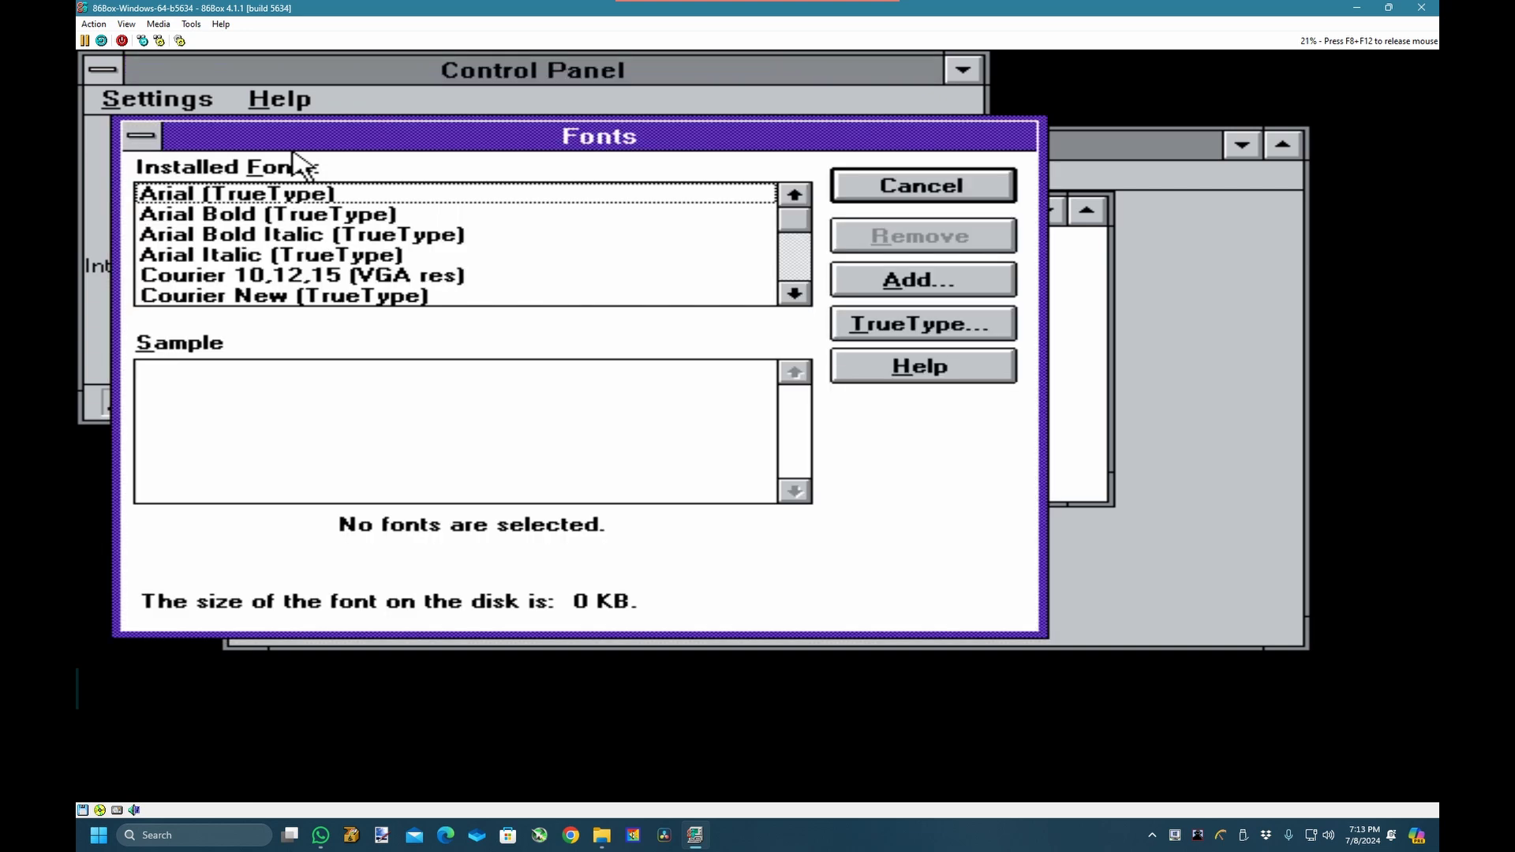
pyautogui.press('Down')
pyautogui.press('Down')
pyautogui.press('Down')
pyautogui.press('Down')
pyautogui.press('Down')
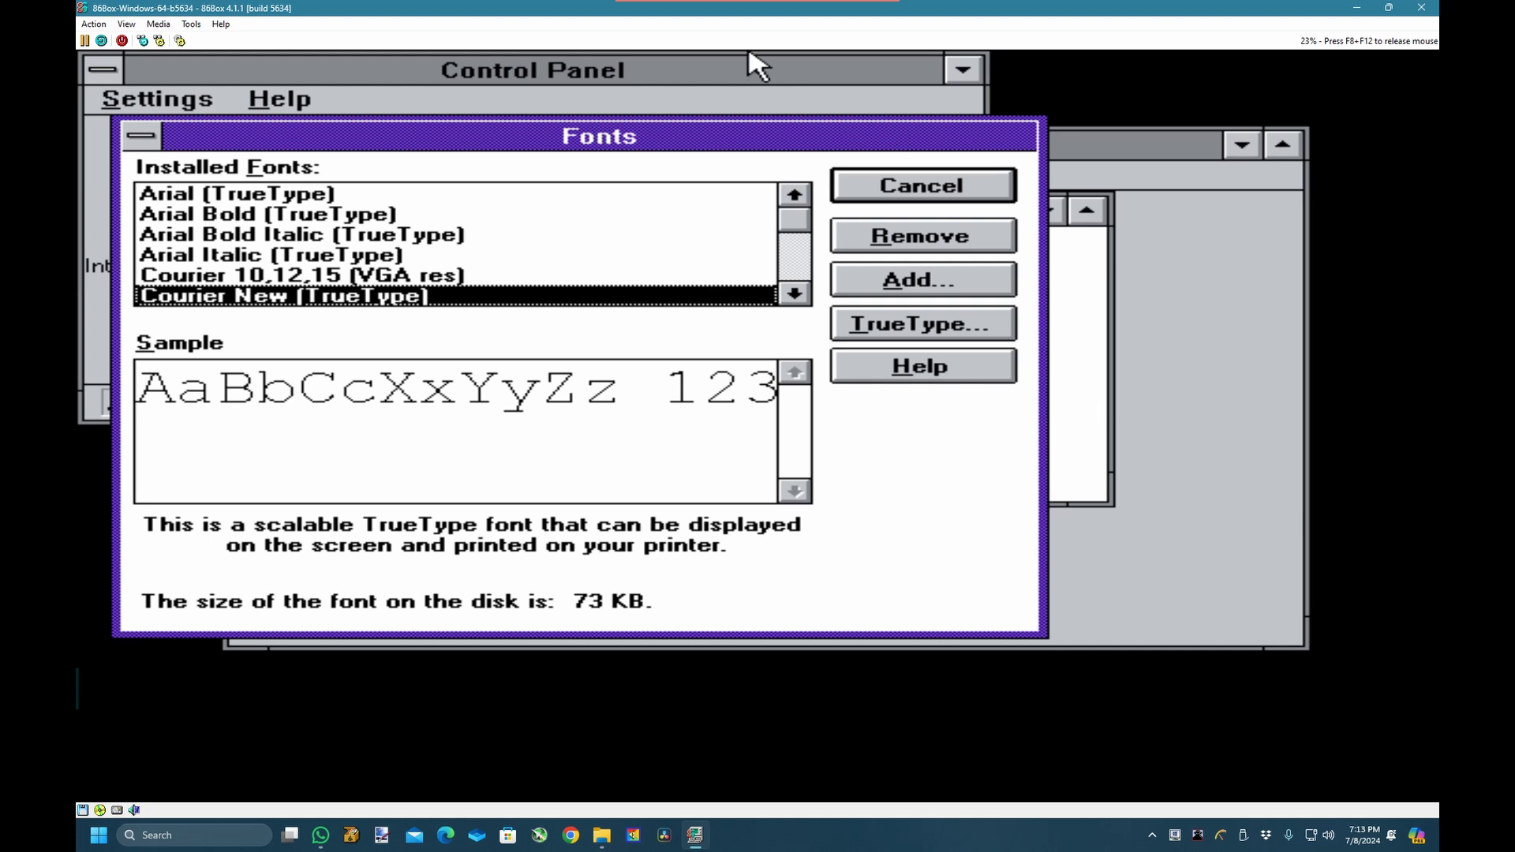
pyautogui.click(846, 195)
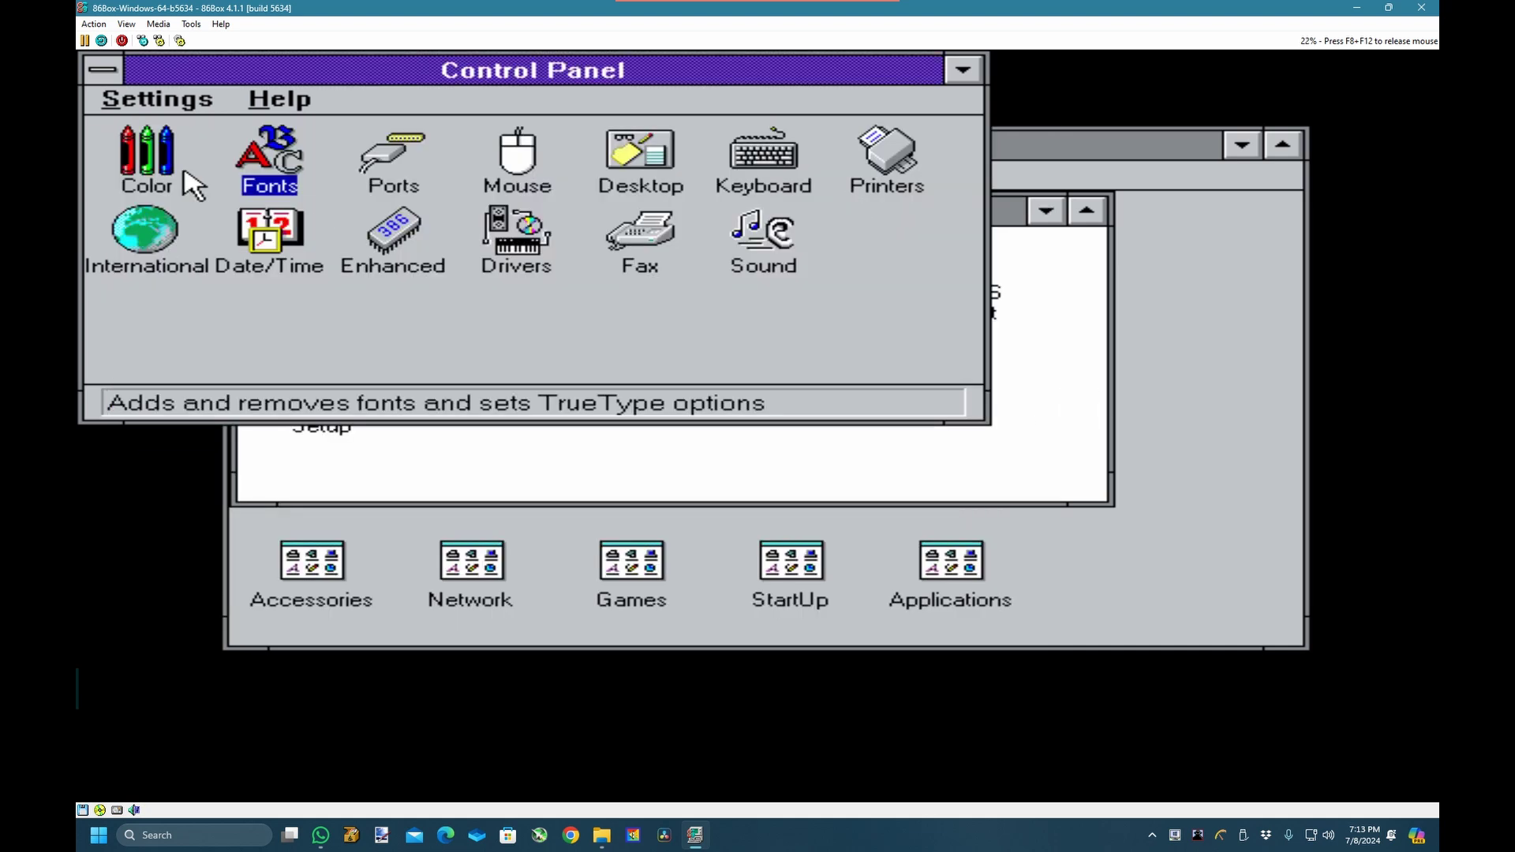
# Reopen the Mouse settings, lower the tracking and double-click speeds slightly, test both buttons, and save the changes.
pyautogui.click(427, 174)
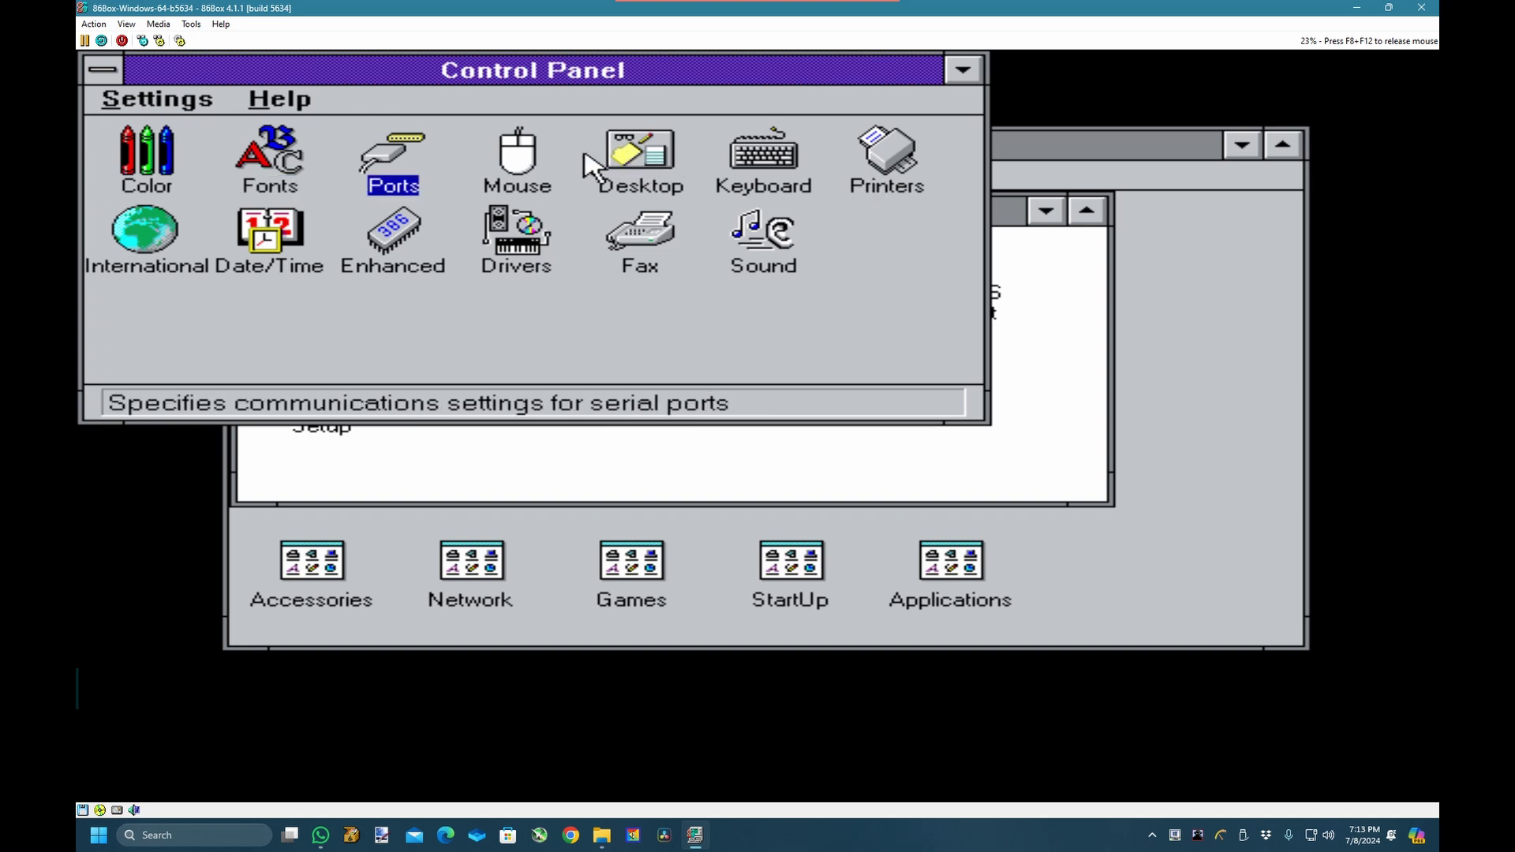
pyautogui.click(505, 168)
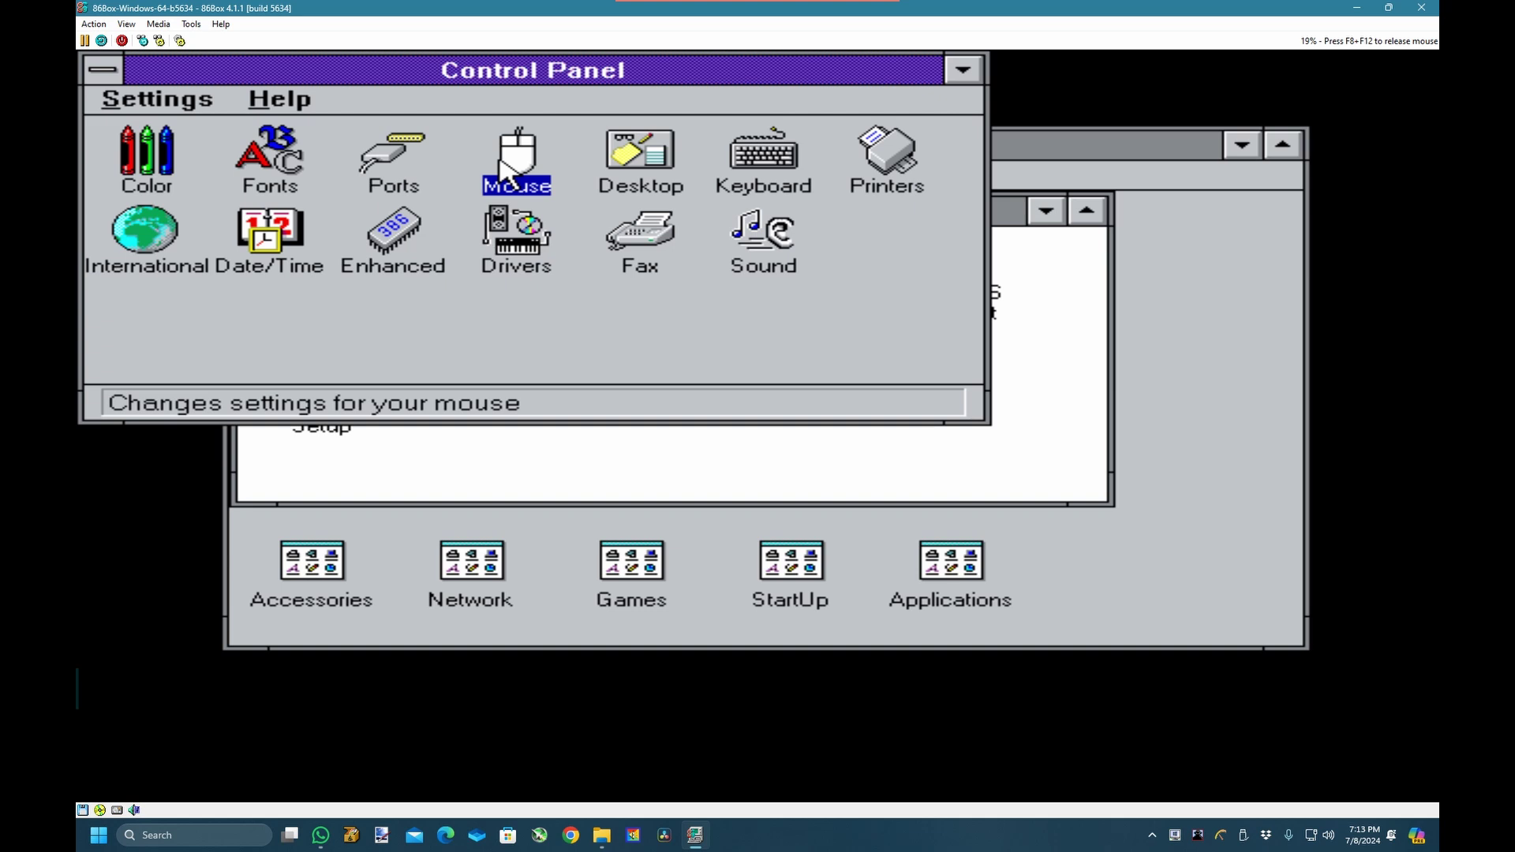
pyautogui.doubleClick(506, 167)
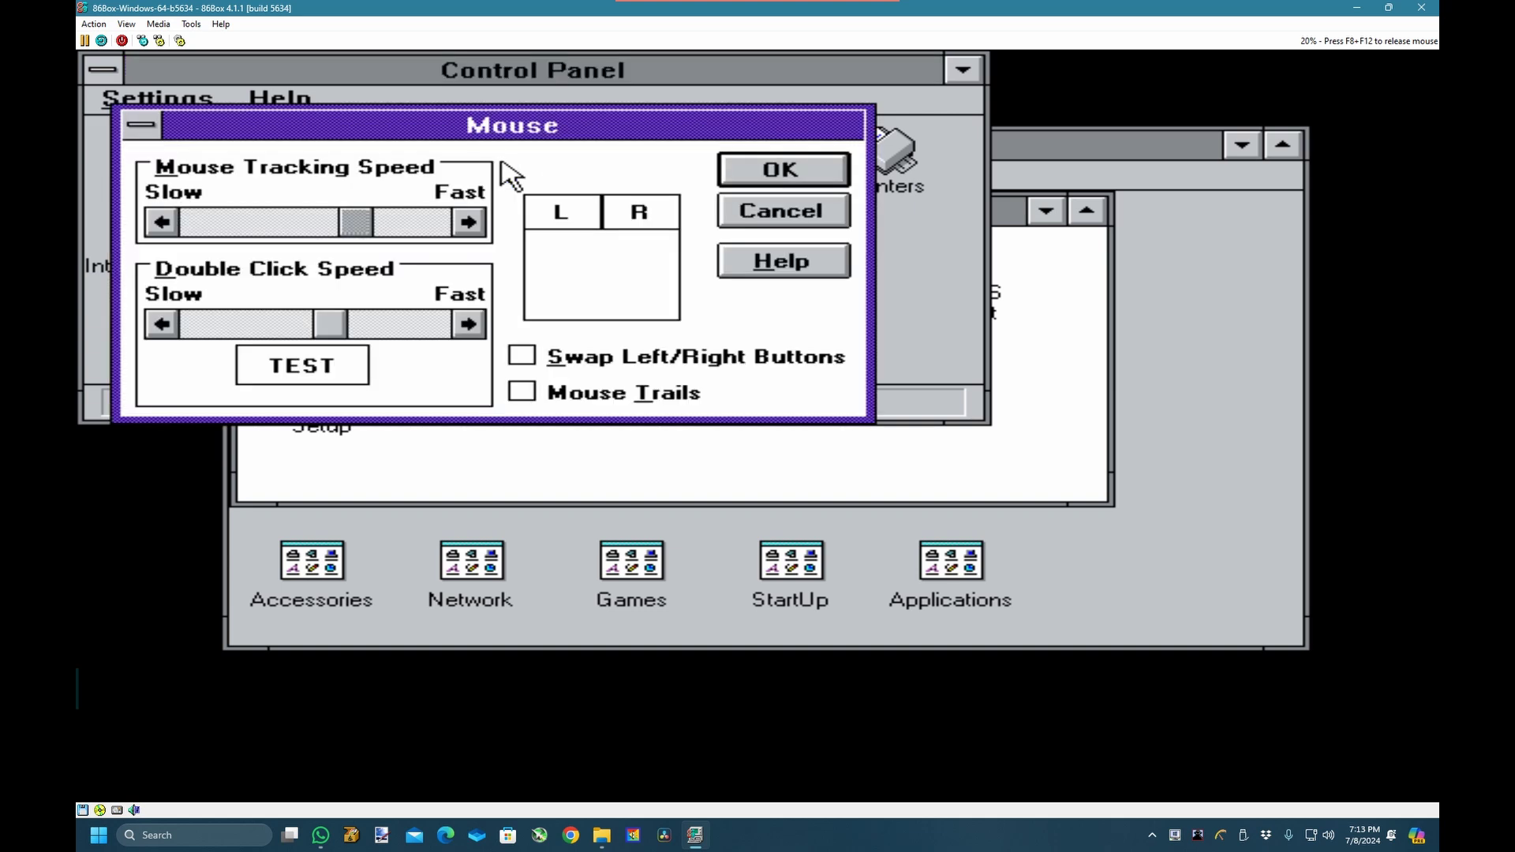
pyautogui.click(323, 222)
pyautogui.click(575, 274)
pyautogui.rightClick(576, 274)
pyautogui.click(338, 326)
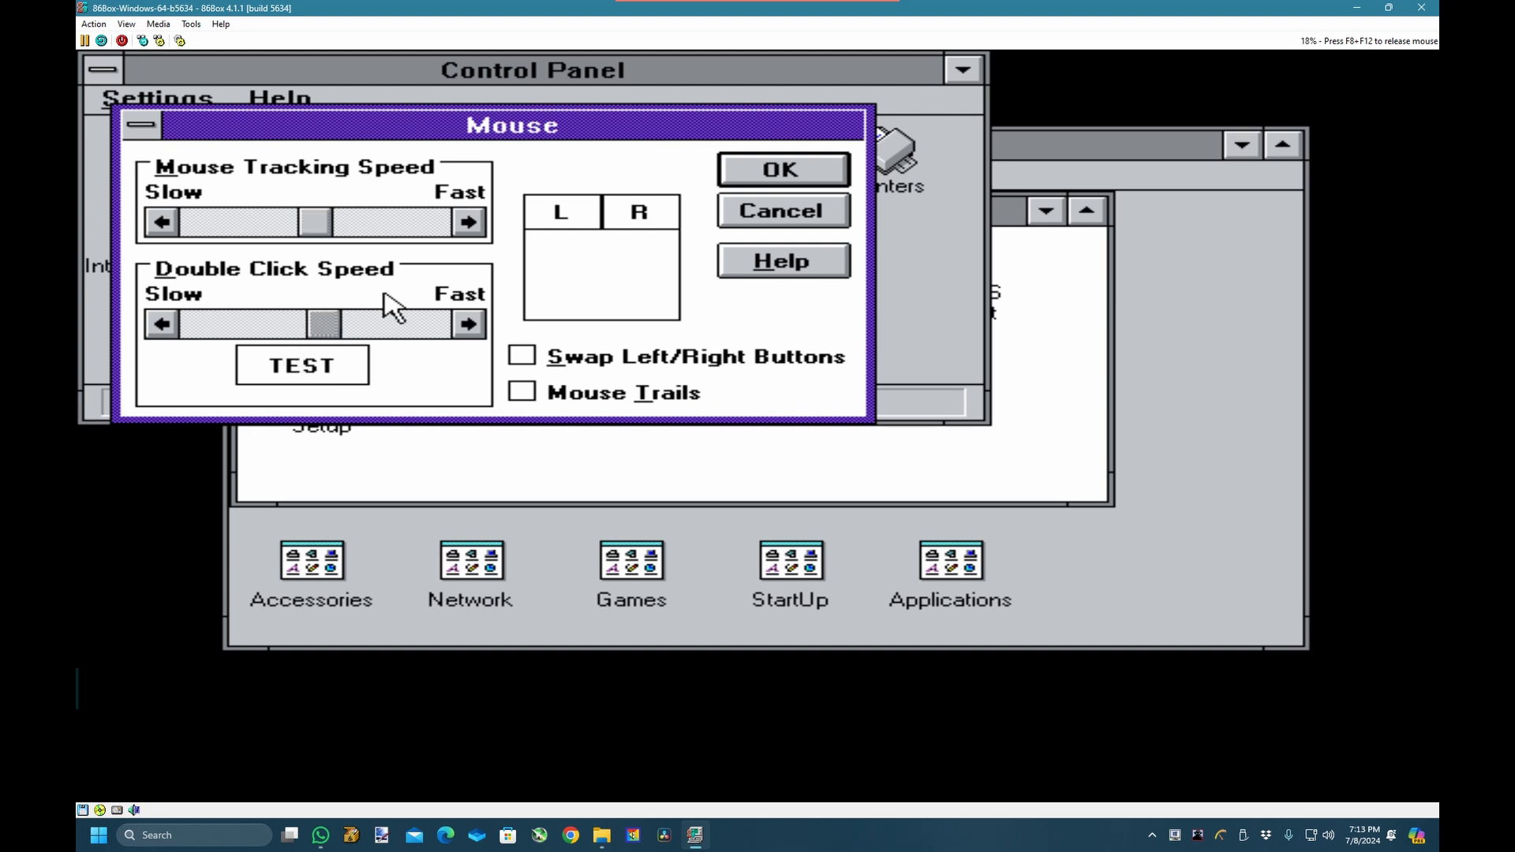
pyautogui.press('Left')
pyautogui.click(833, 170)
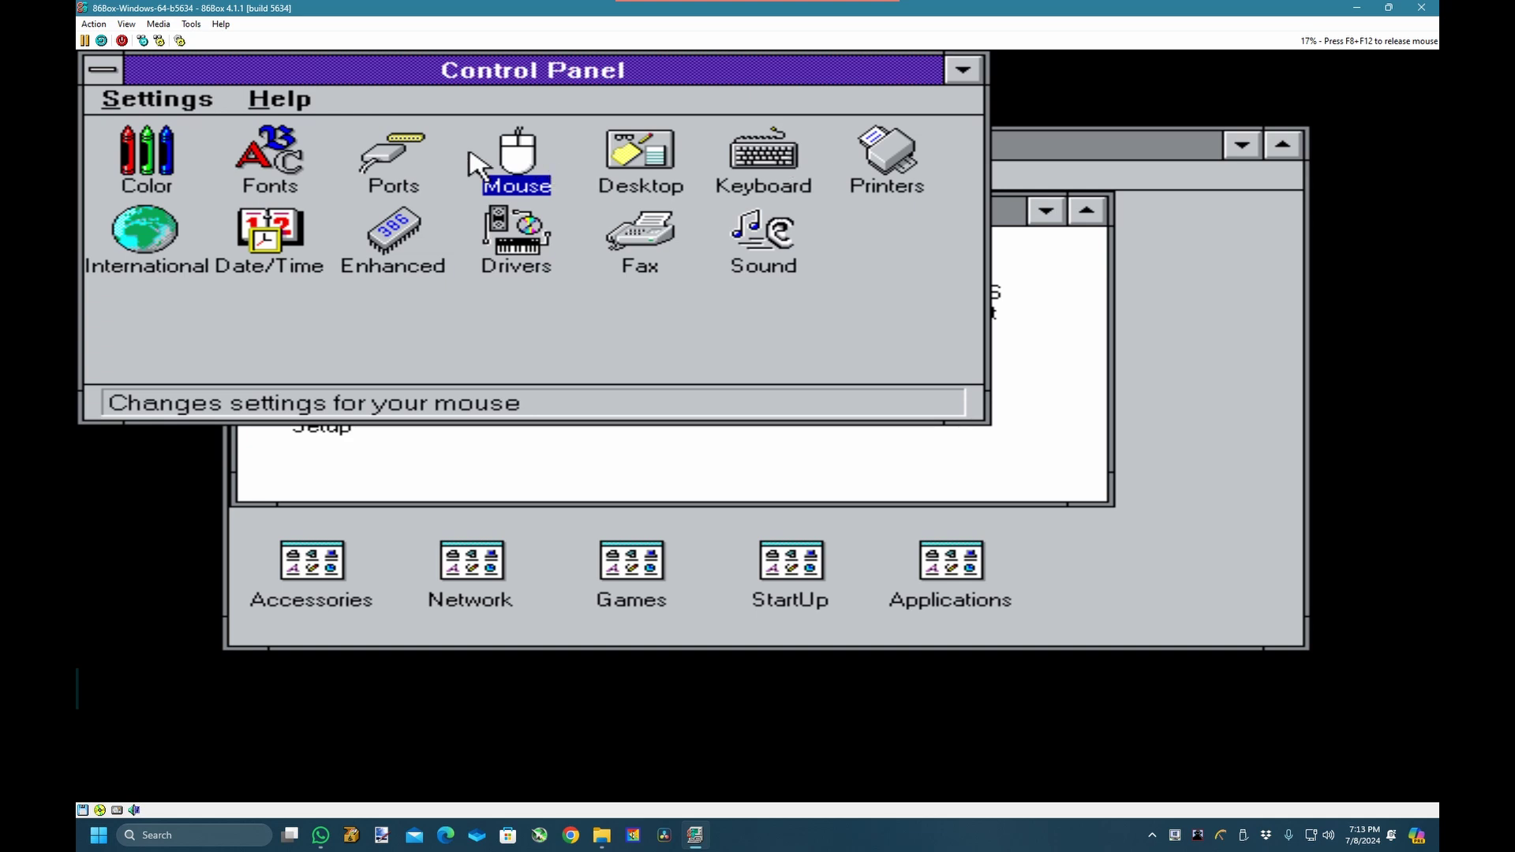
# Open the Desktop settings and apply the Boxes pattern to the desktop background.
pyautogui.click(638, 148)
pyautogui.doubleClick(641, 155)
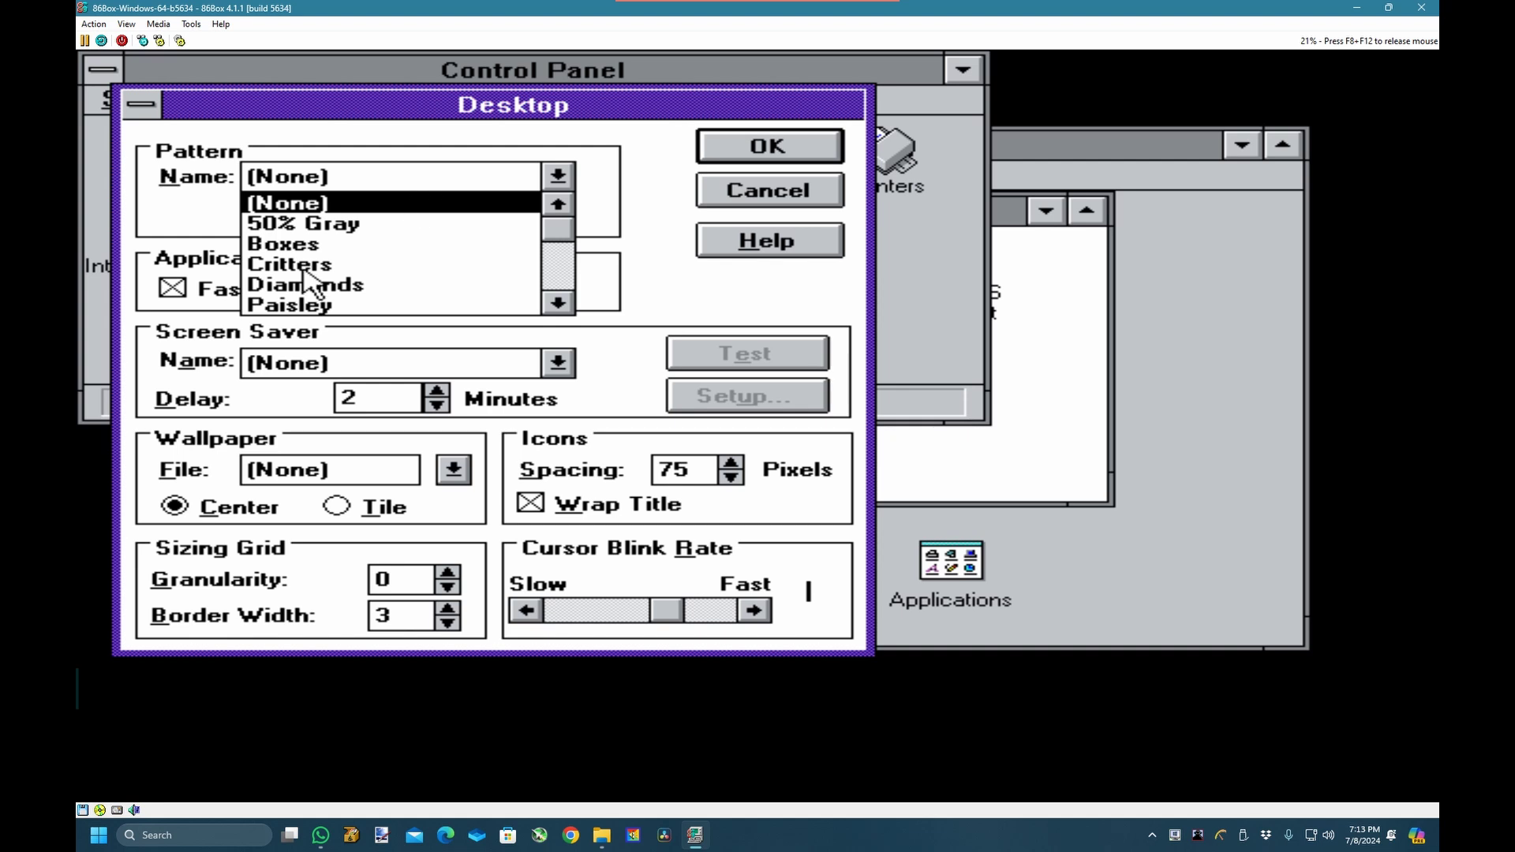
pyautogui.click(341, 245)
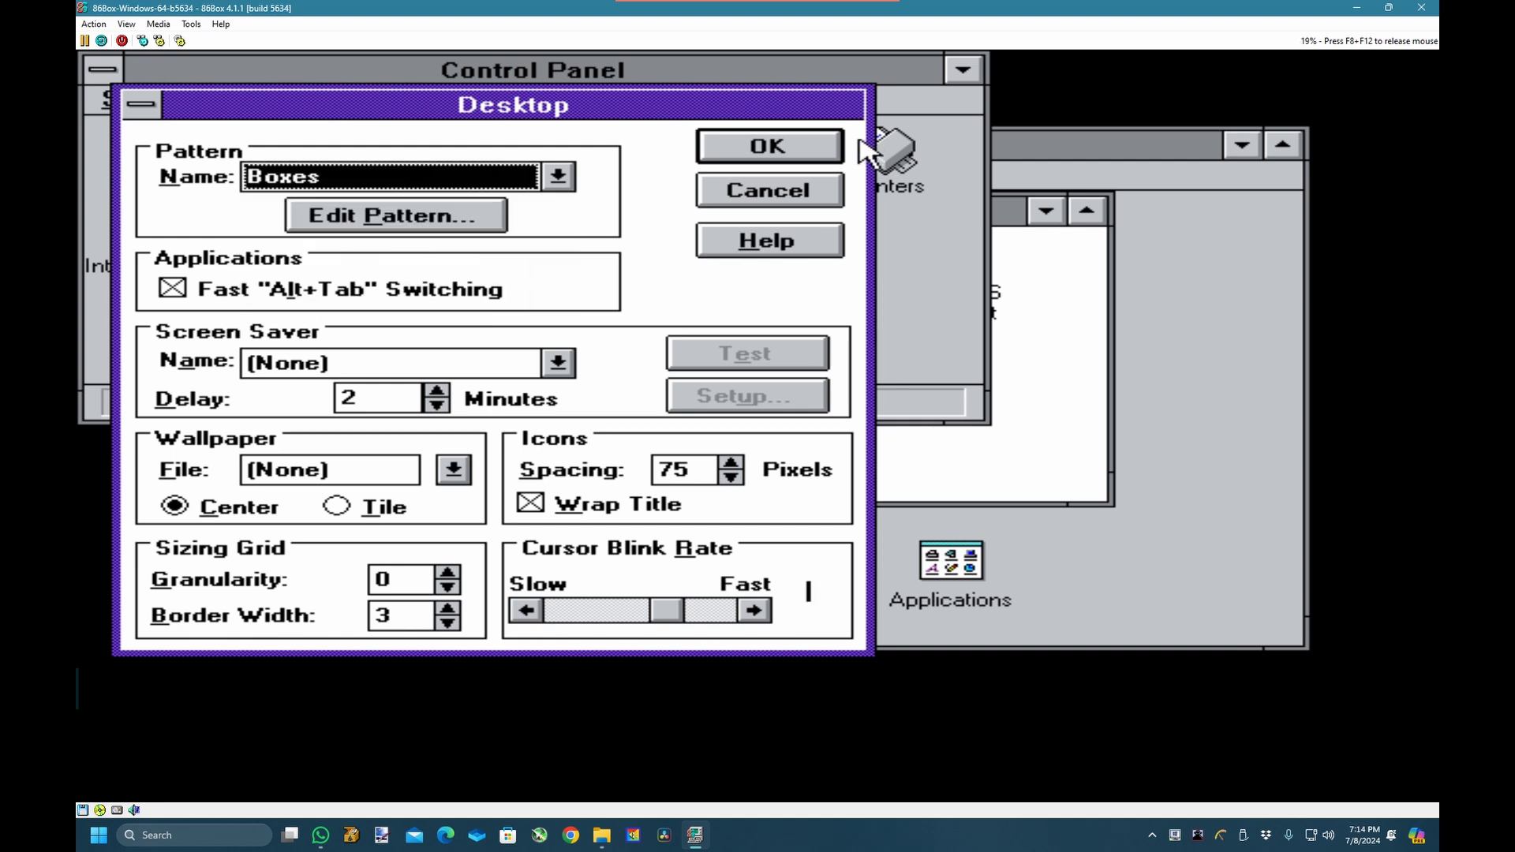
pyautogui.click(819, 150)
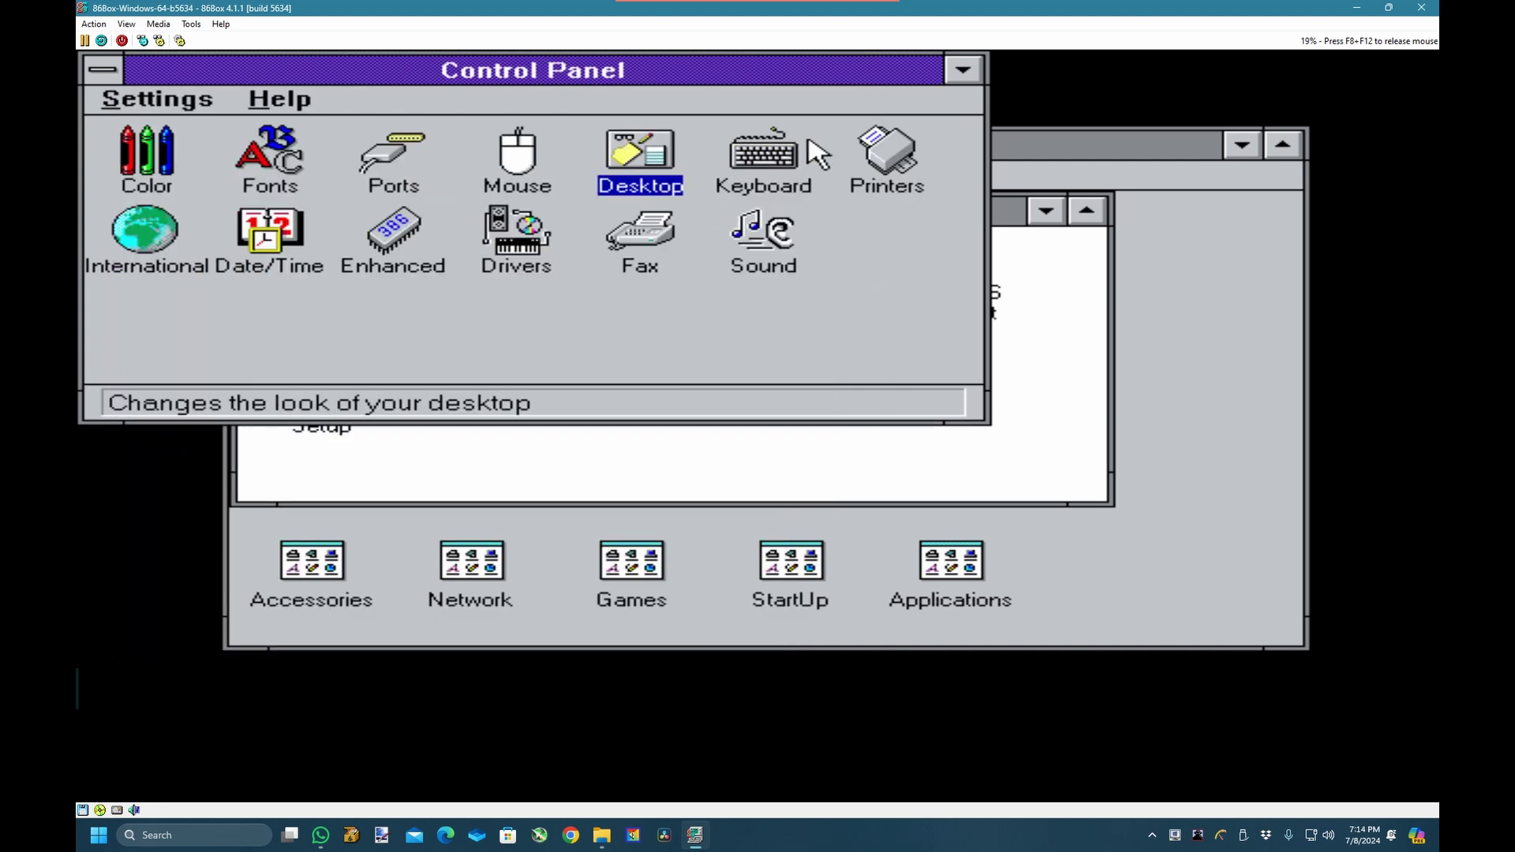
# Check the list of installed drivers in the Drivers settings, then close Control Panel.
pyautogui.click(740, 166)
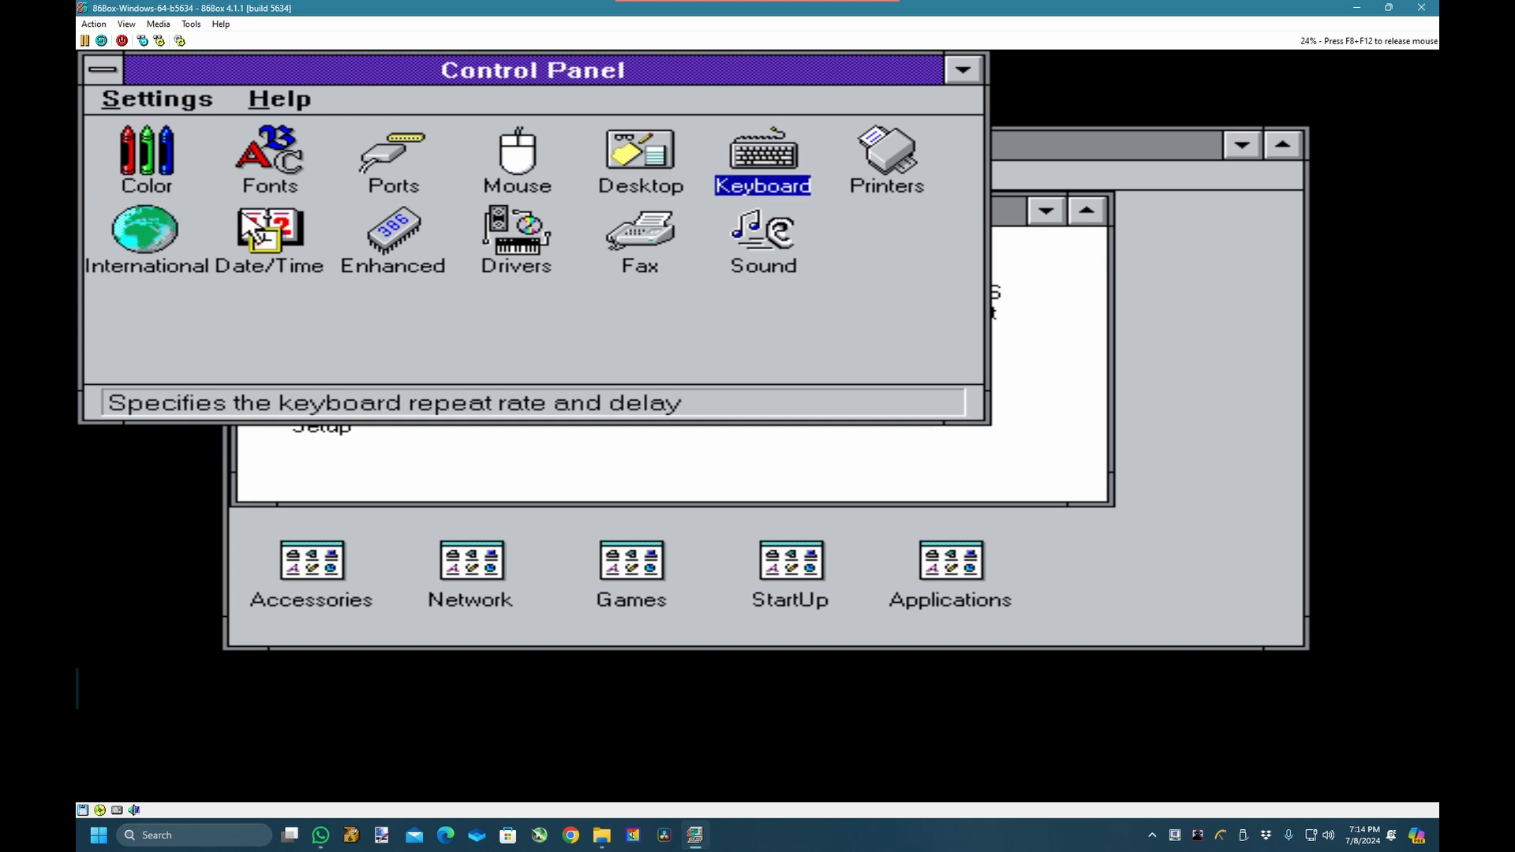
pyautogui.click(528, 250)
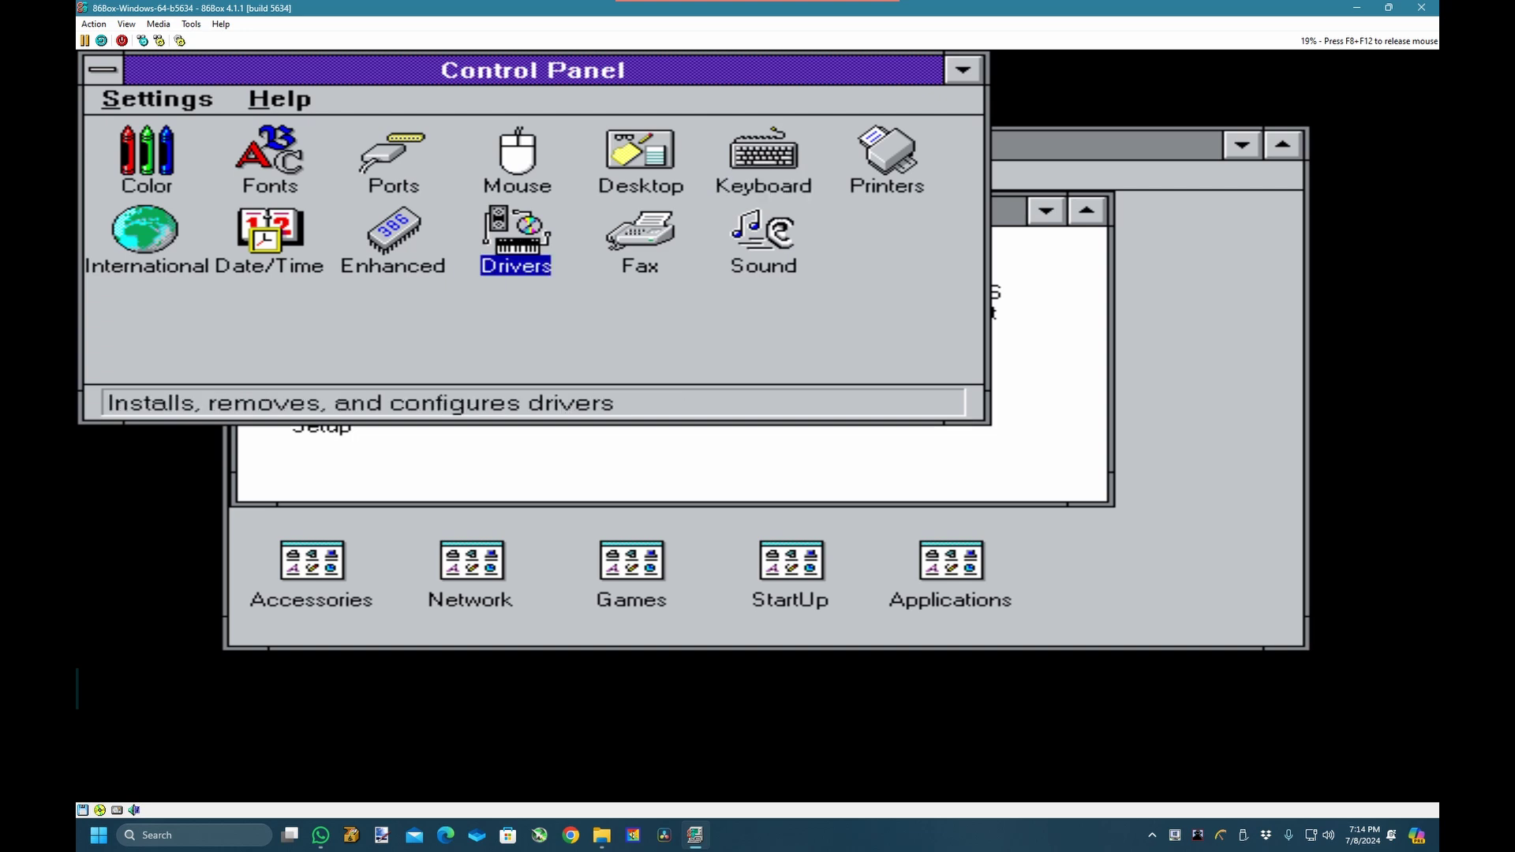
pyautogui.doubleClick(493, 221)
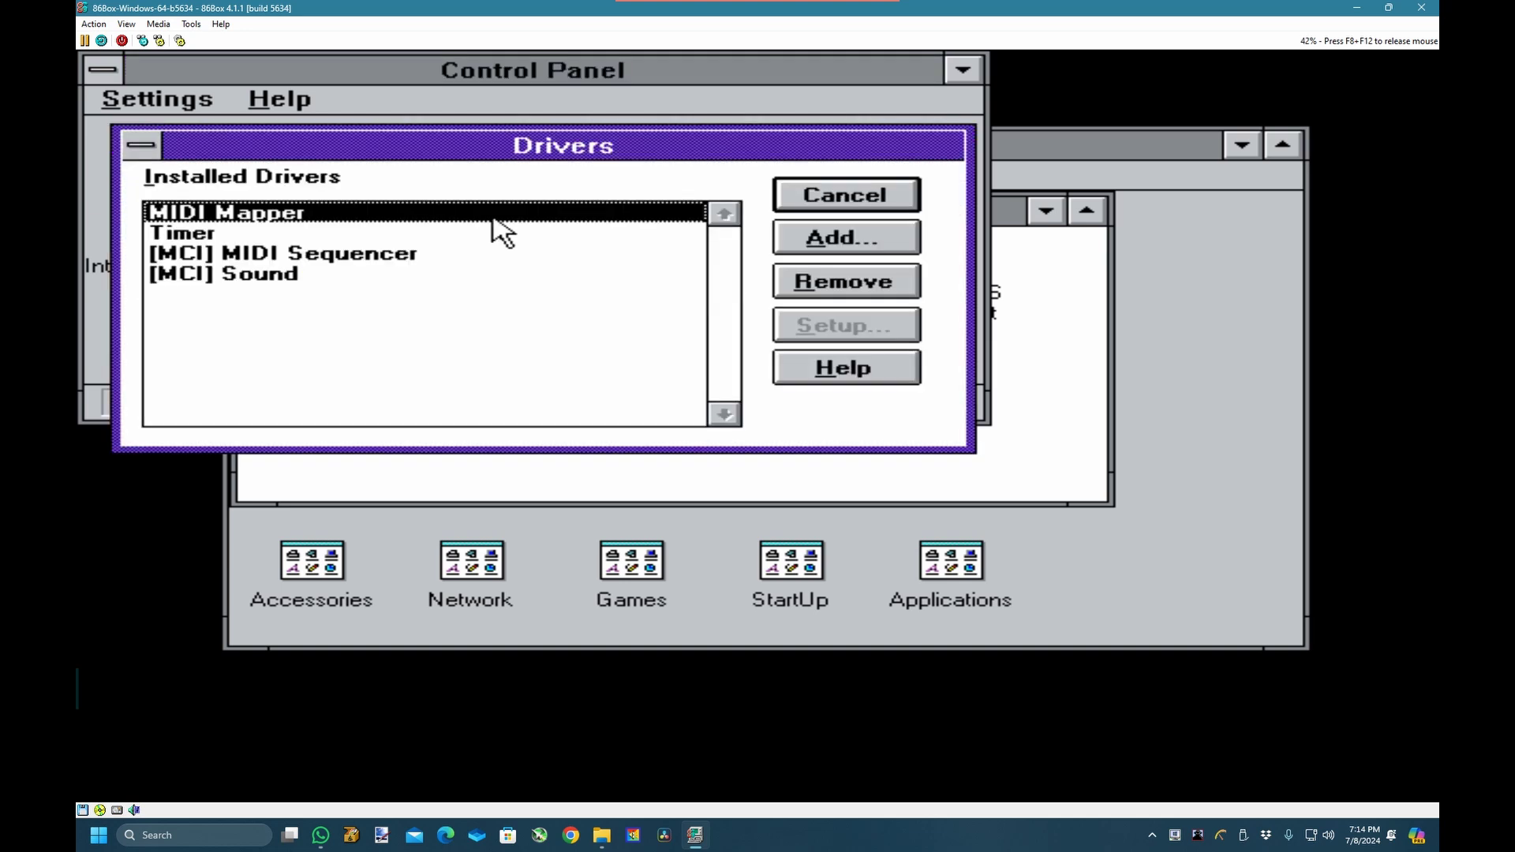
pyautogui.click(873, 201)
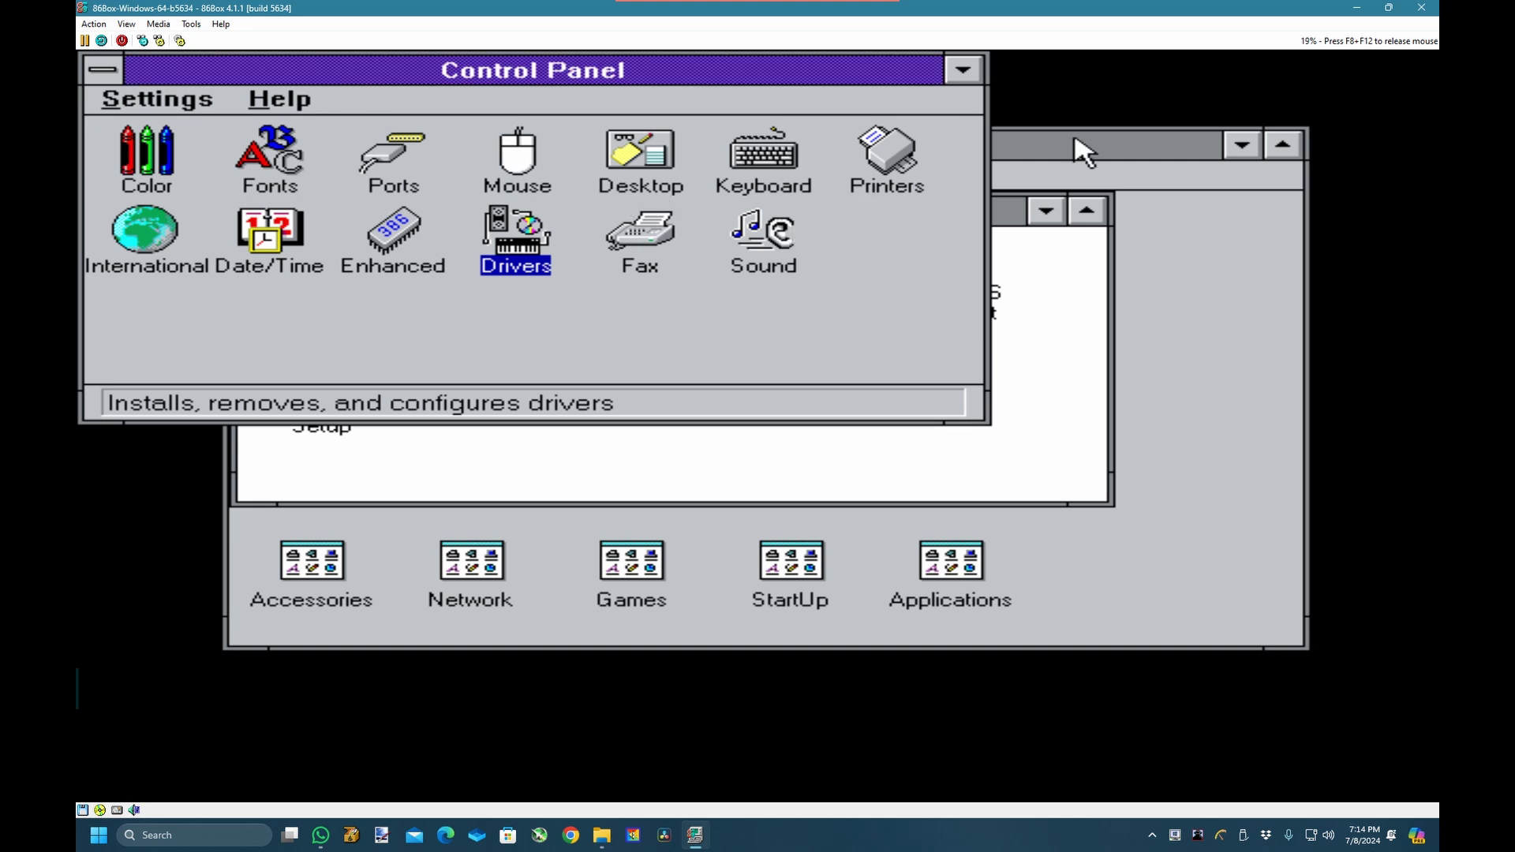
pyautogui.click(107, 71)
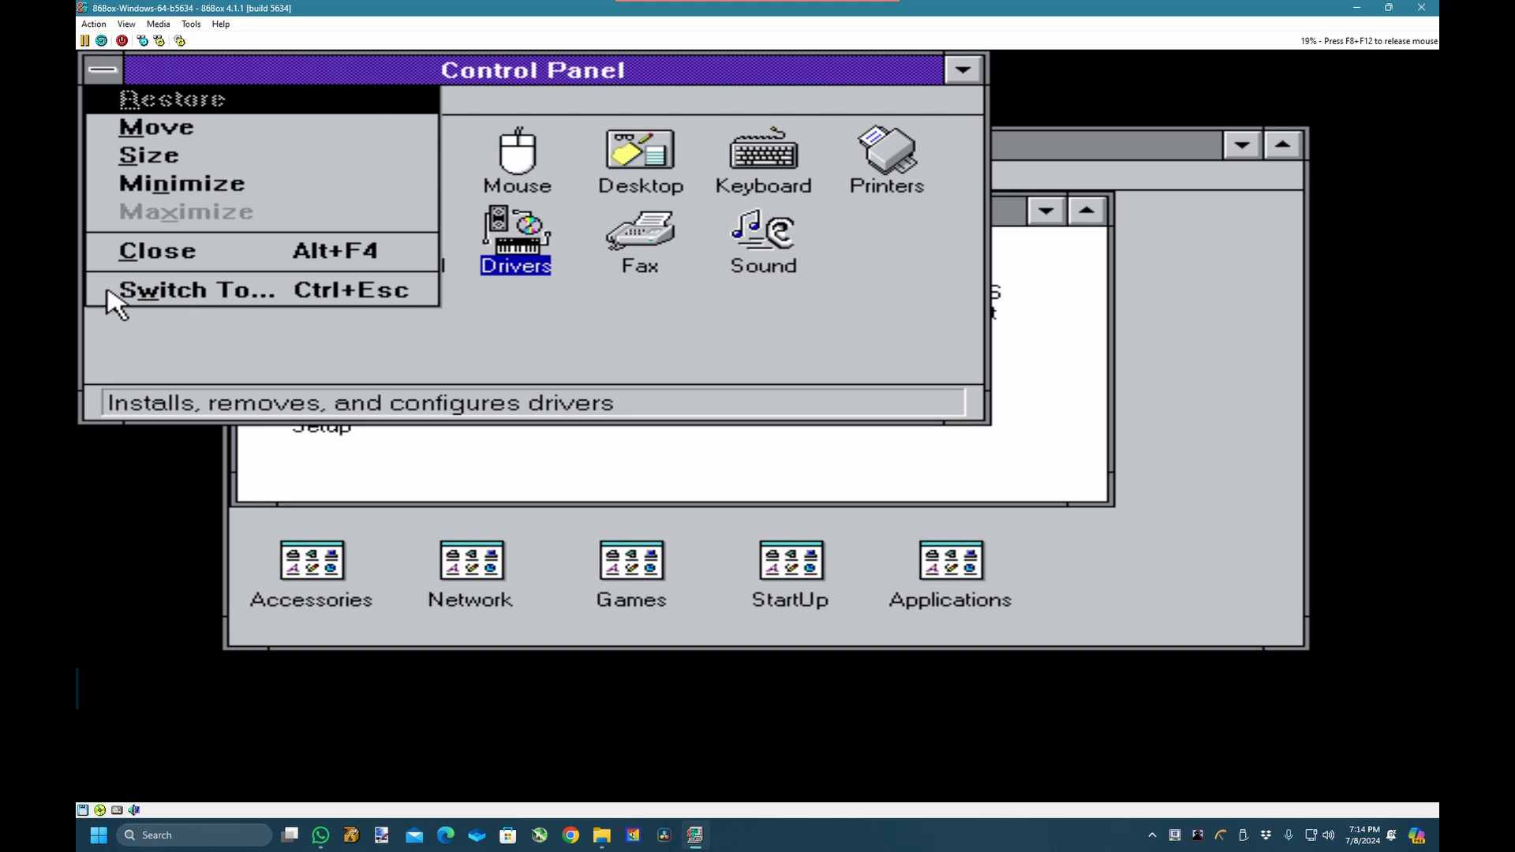
pyautogui.click(191, 251)
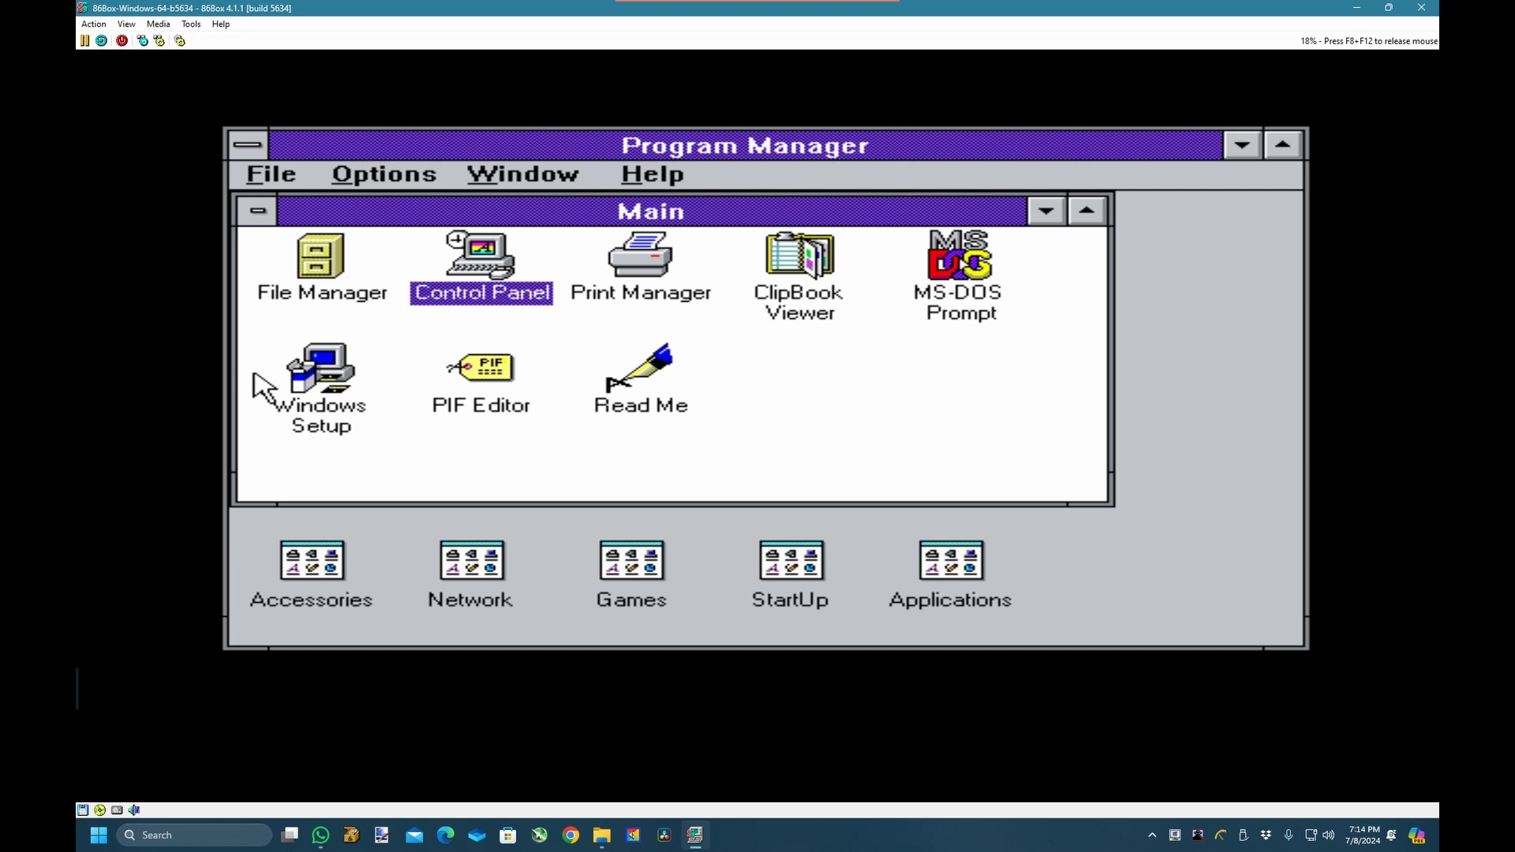
# Open Windows Setup and change the system's display driver to Video 7 (1Mb, 1024x768 256 colors, small fonts).
pyautogui.click(324, 379)
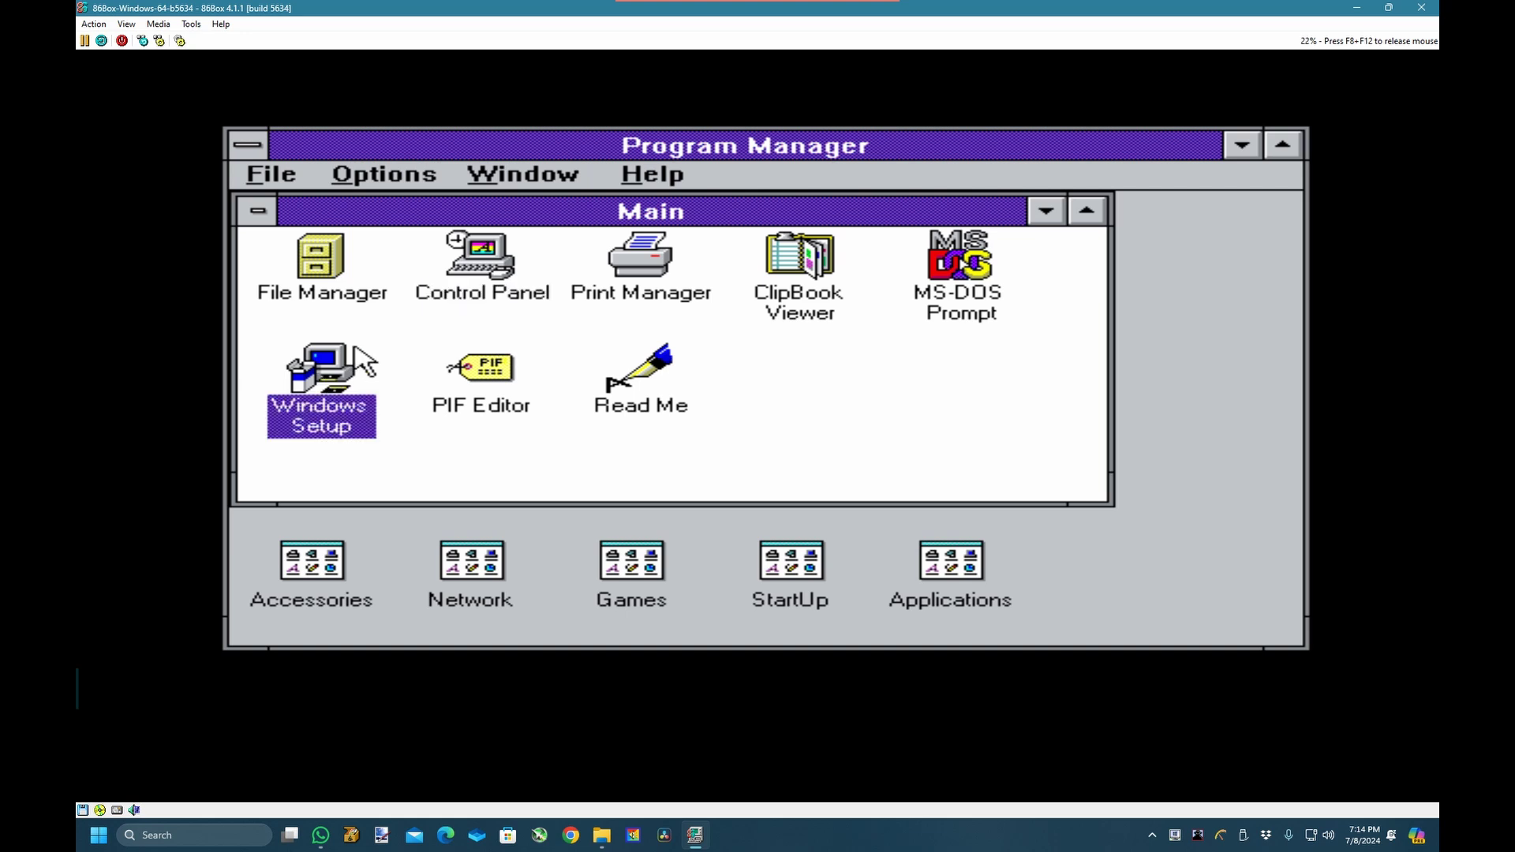
pyautogui.doubleClick(309, 359)
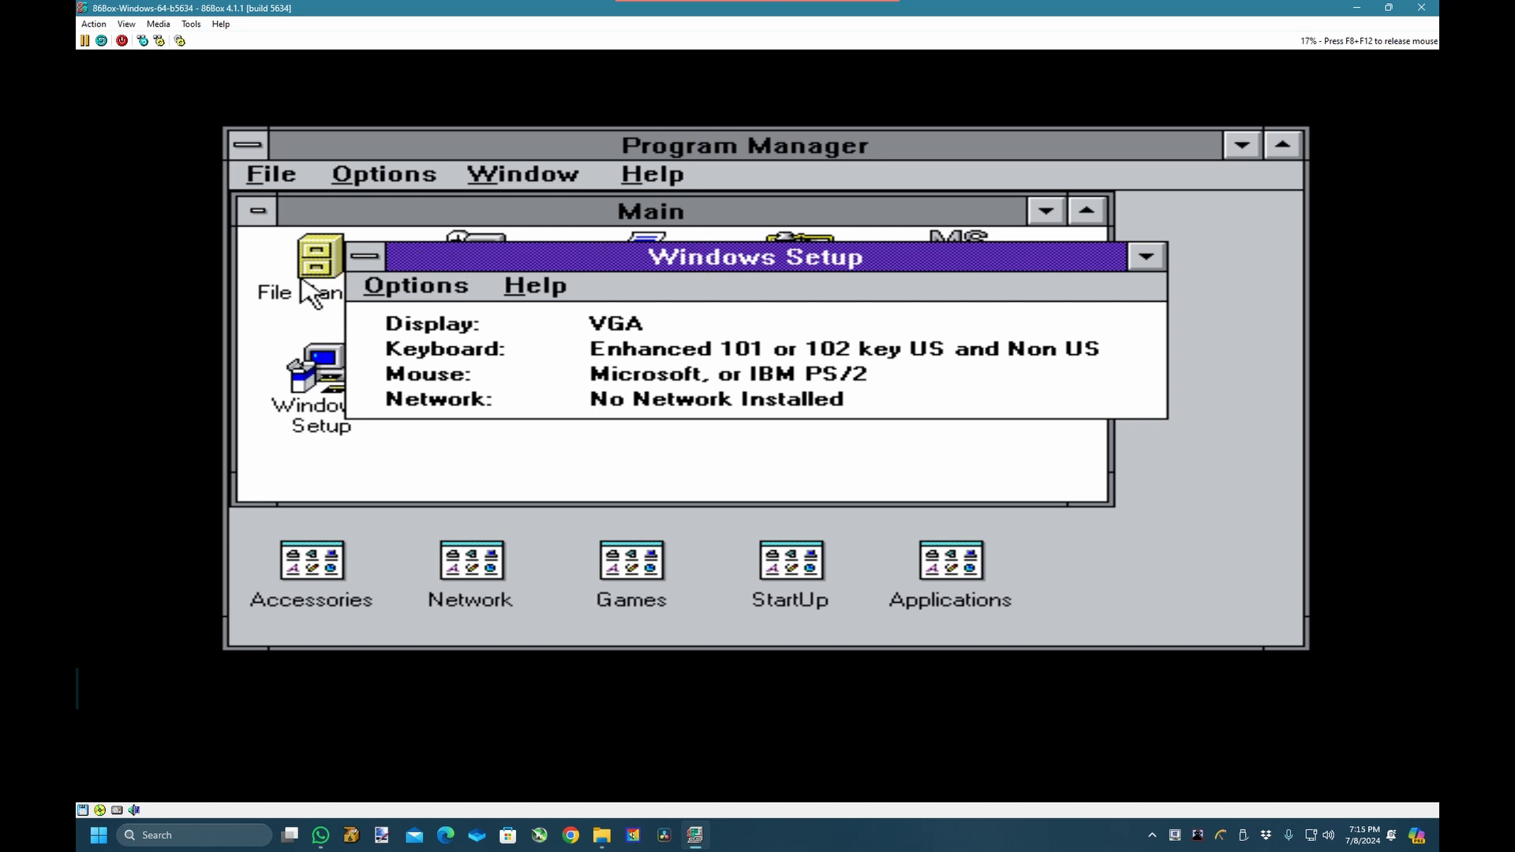
pyautogui.click(411, 293)
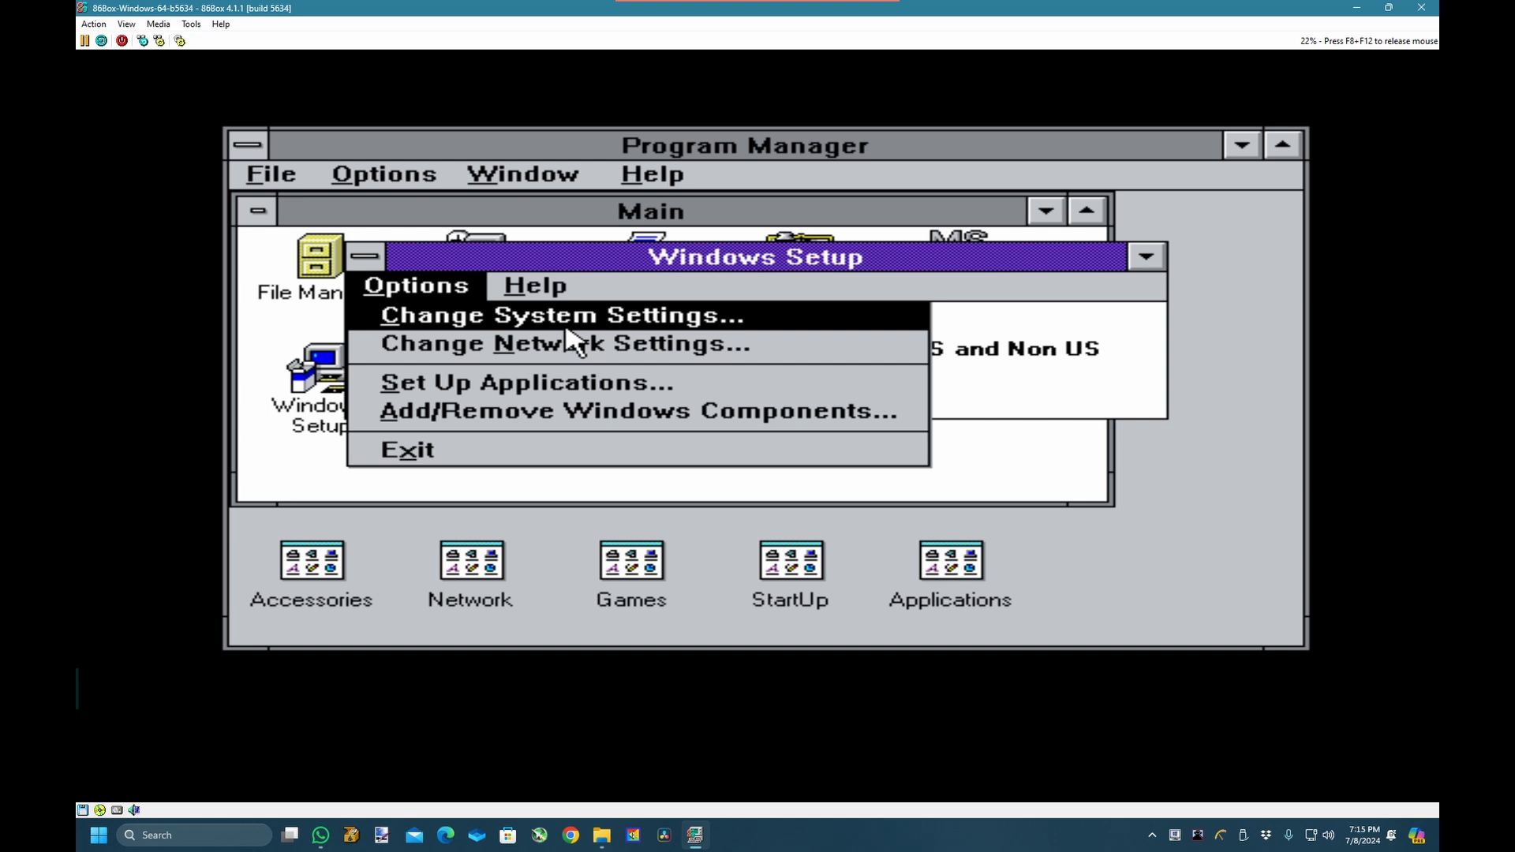
pyautogui.click(591, 327)
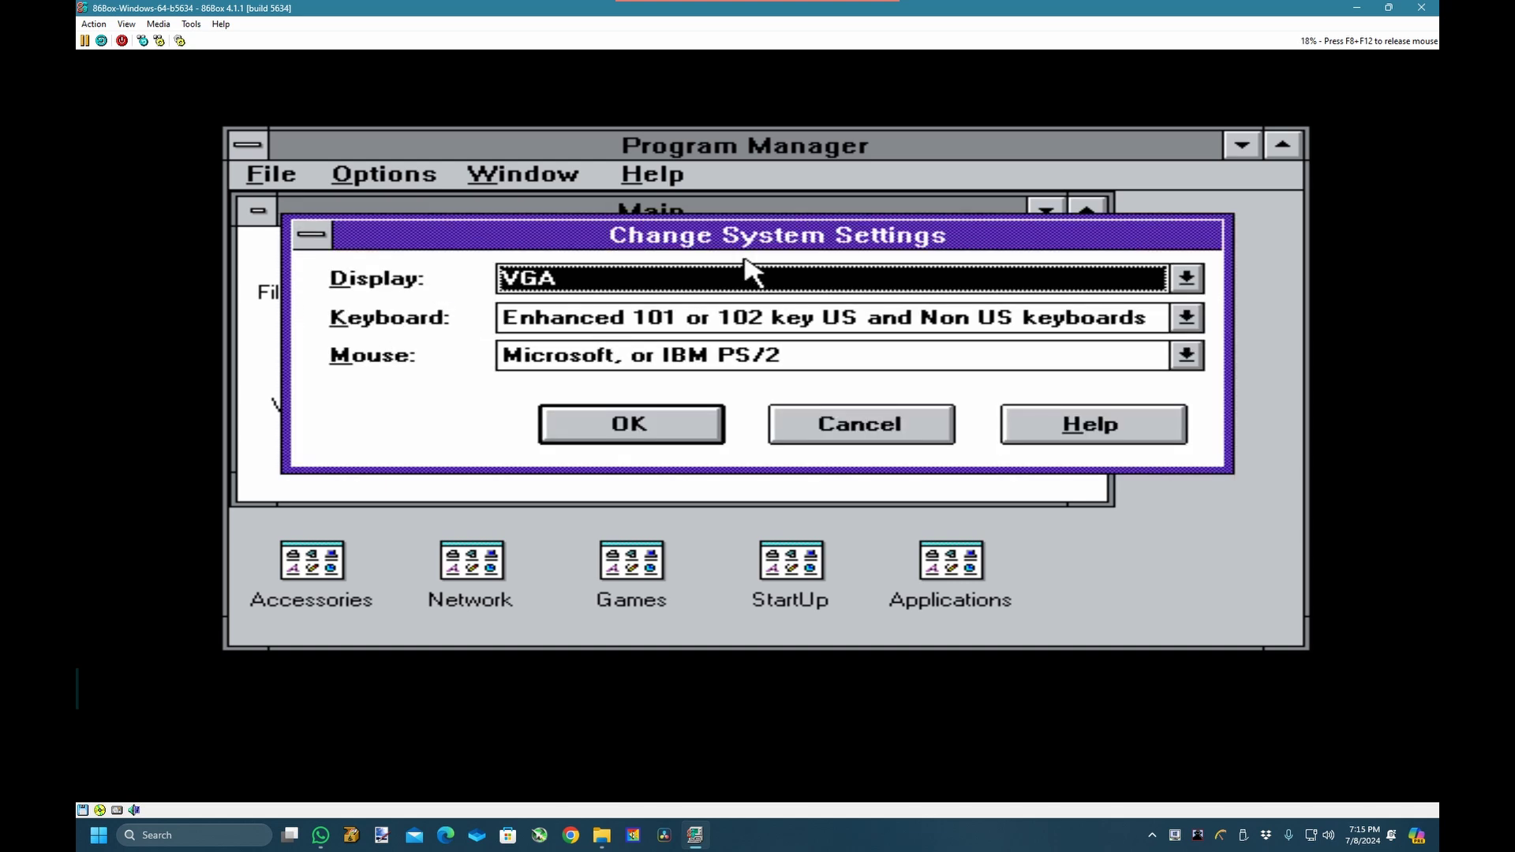
pyautogui.click(773, 273)
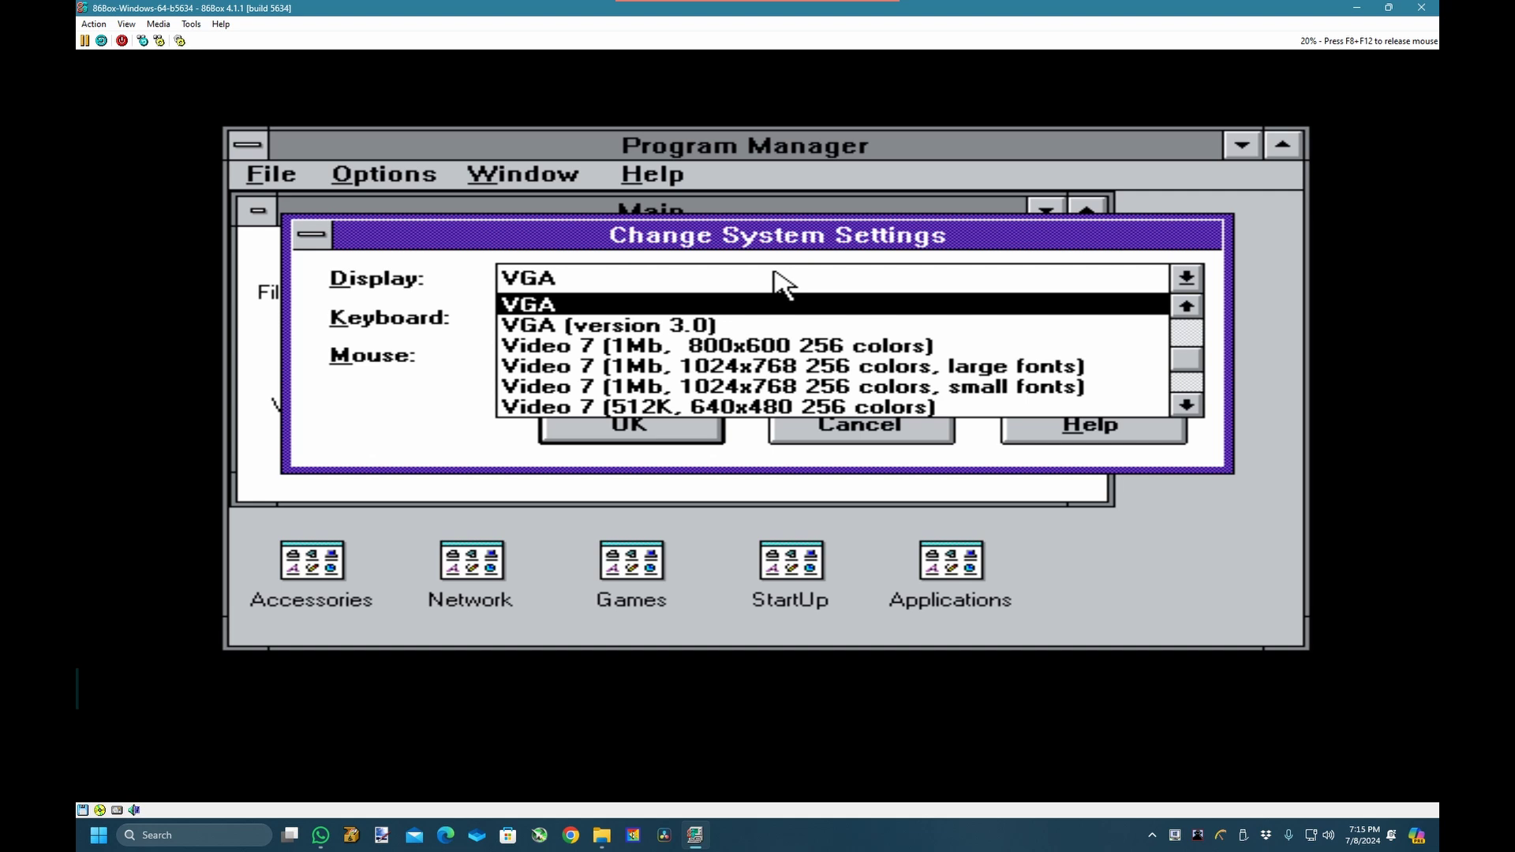
pyautogui.click(817, 386)
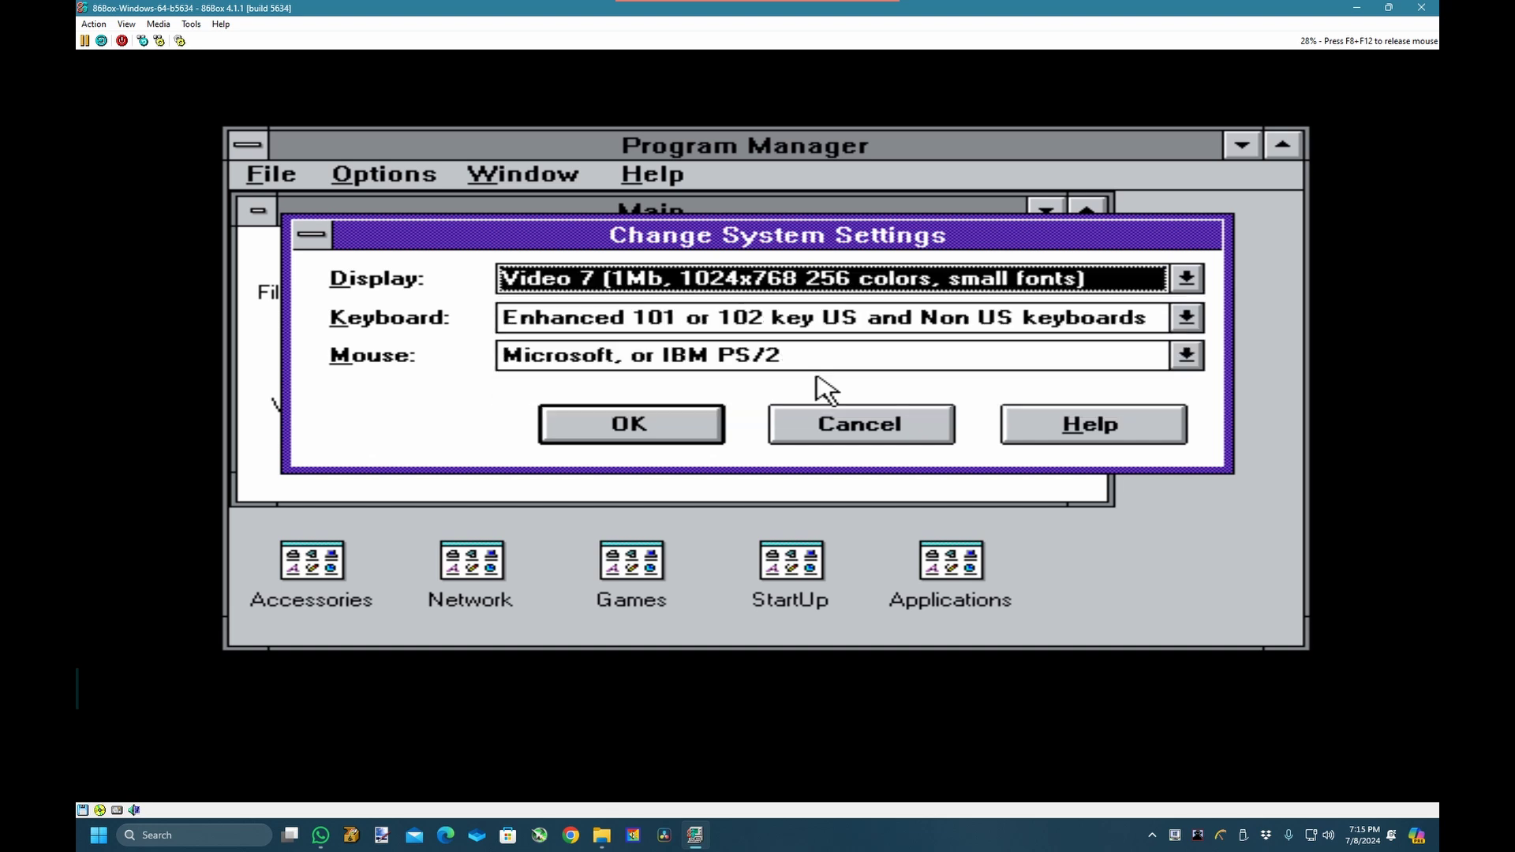
pyautogui.click(626, 420)
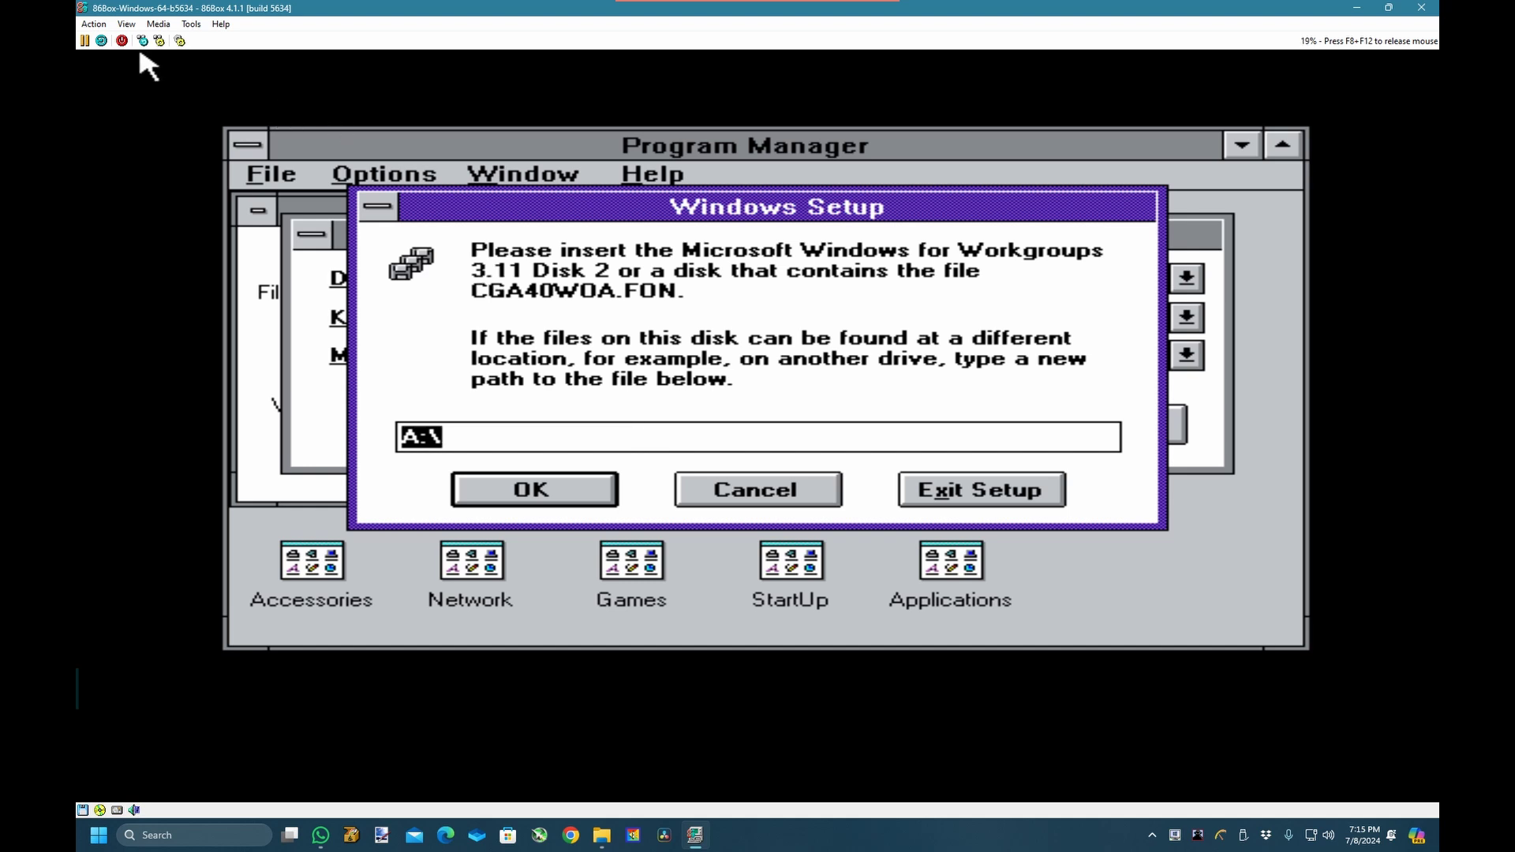
# Load the Windows 3.11 Disk 2 image from the 311 folder into the floppy drive and continue the display driver installation.
pyautogui.hotkey('F8', 'F12')
pyautogui.click(190, 24)
pyautogui.moveTo(158, 23)
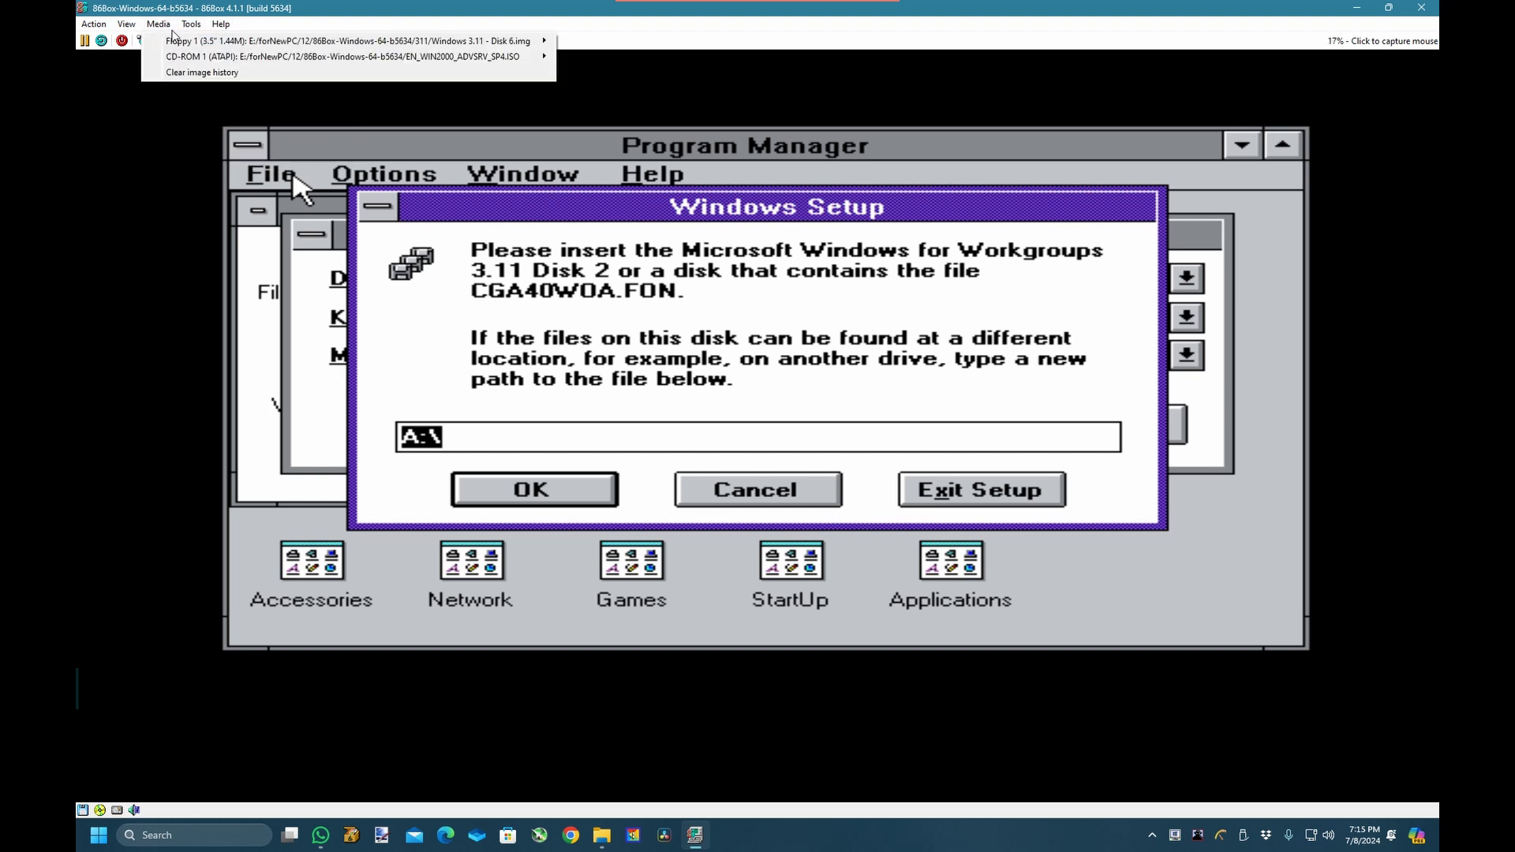
pyautogui.moveTo(400, 46)
pyautogui.moveTo(547, 54)
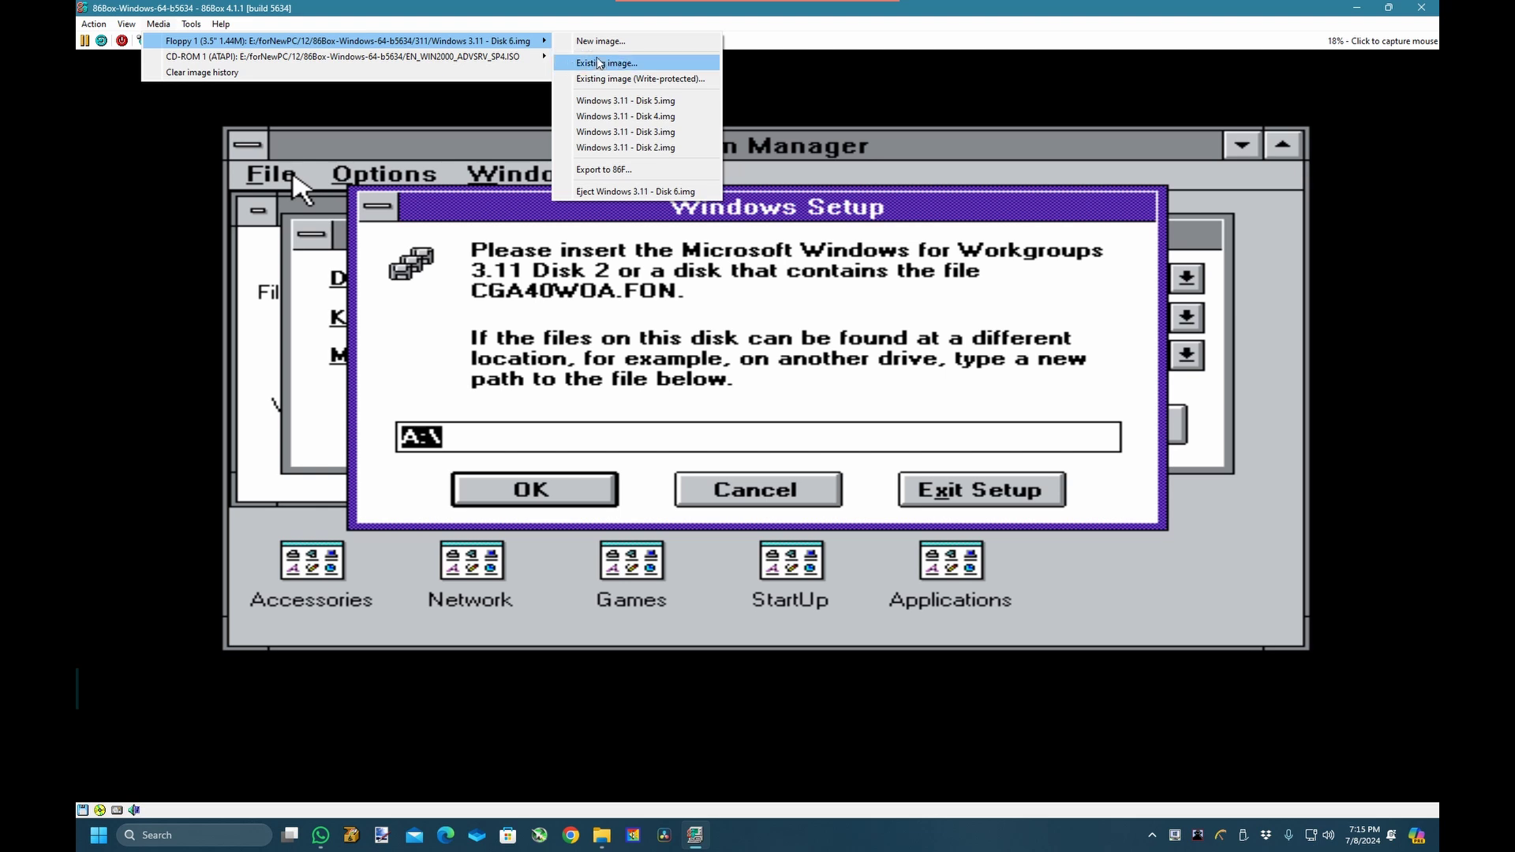
pyautogui.click(600, 62)
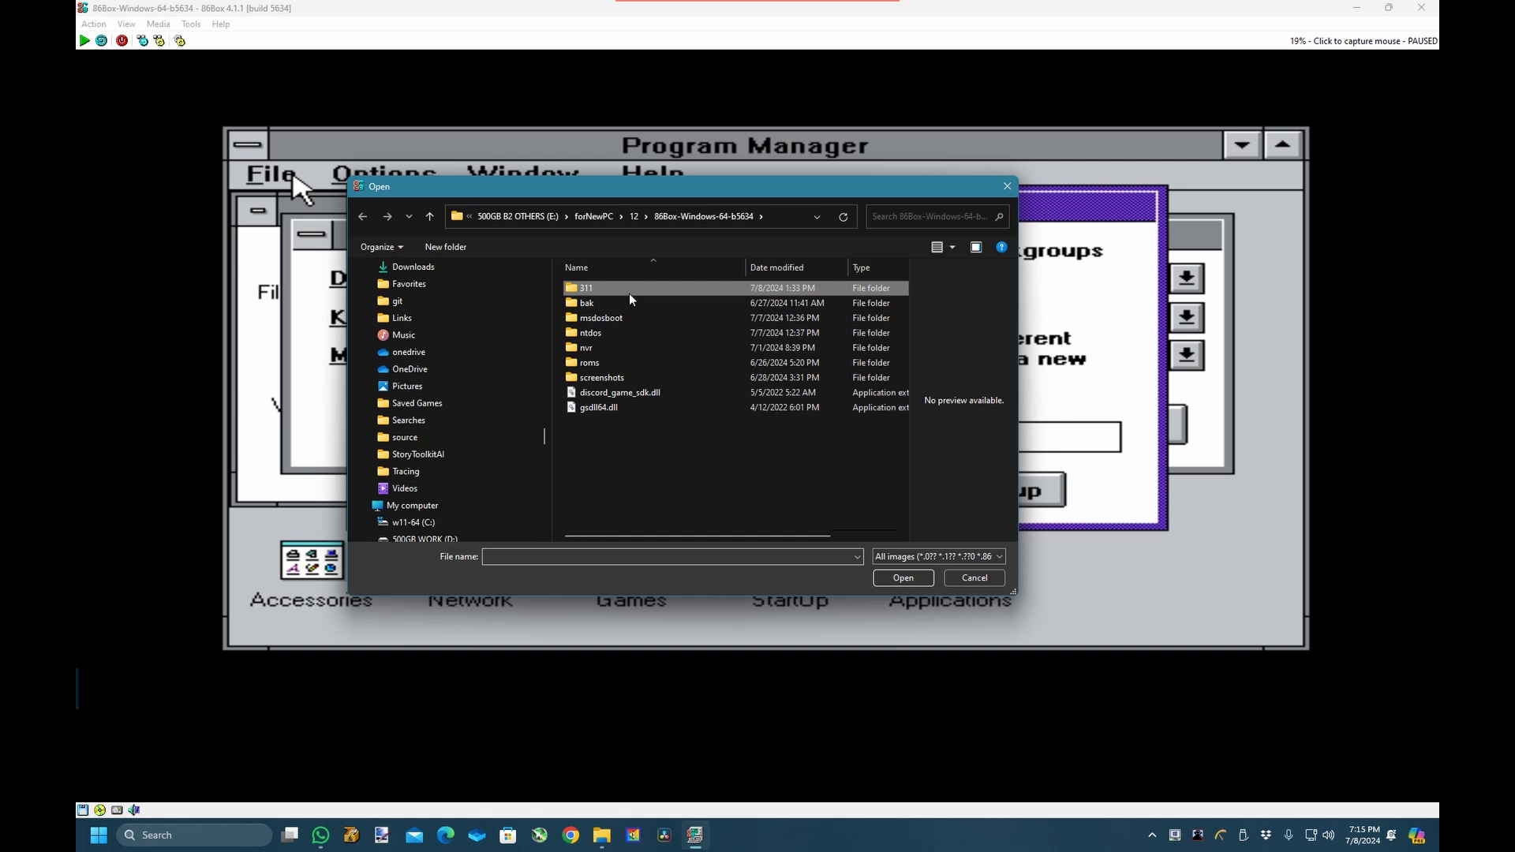
pyautogui.doubleClick(628, 292)
pyautogui.doubleClick(633, 303)
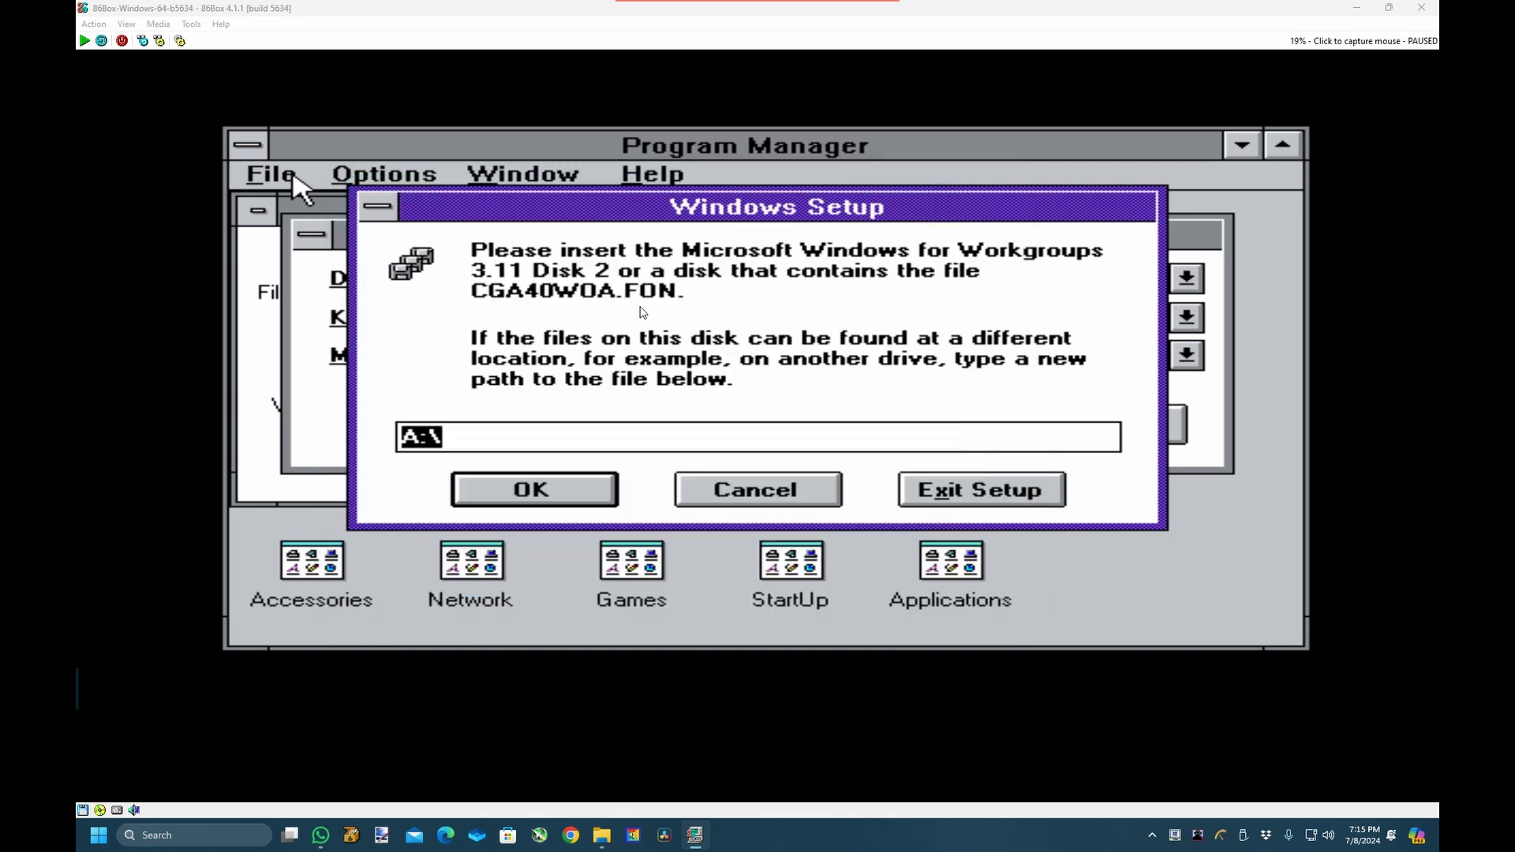
pyautogui.click(606, 480)
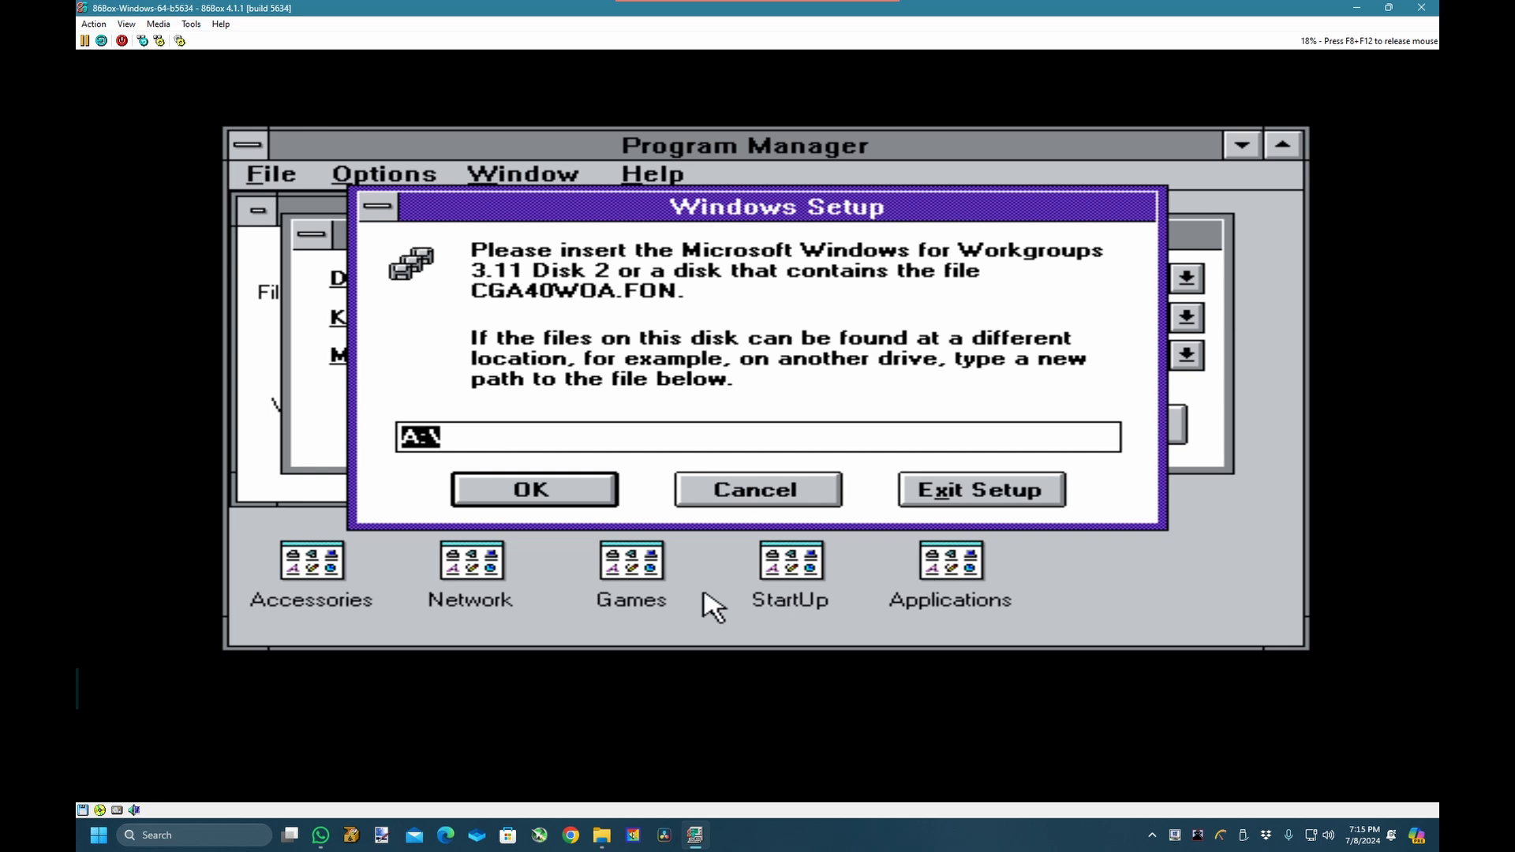
pyautogui.click(566, 488)
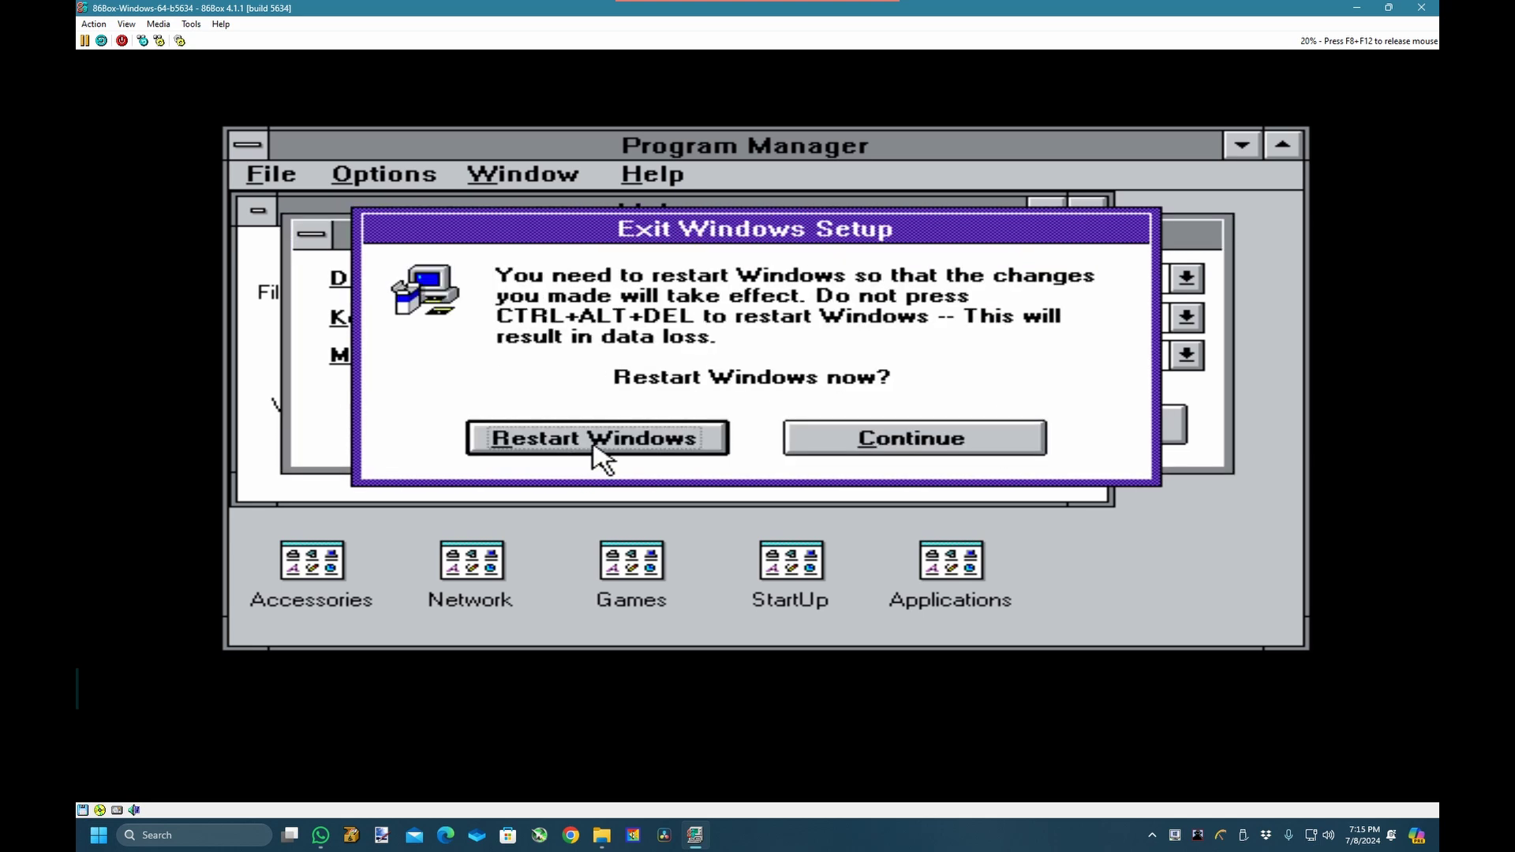
# Decline the immediate restart, exit Windows to the DOS prompt, and start it again with the win command.
pyautogui.click(807, 452)
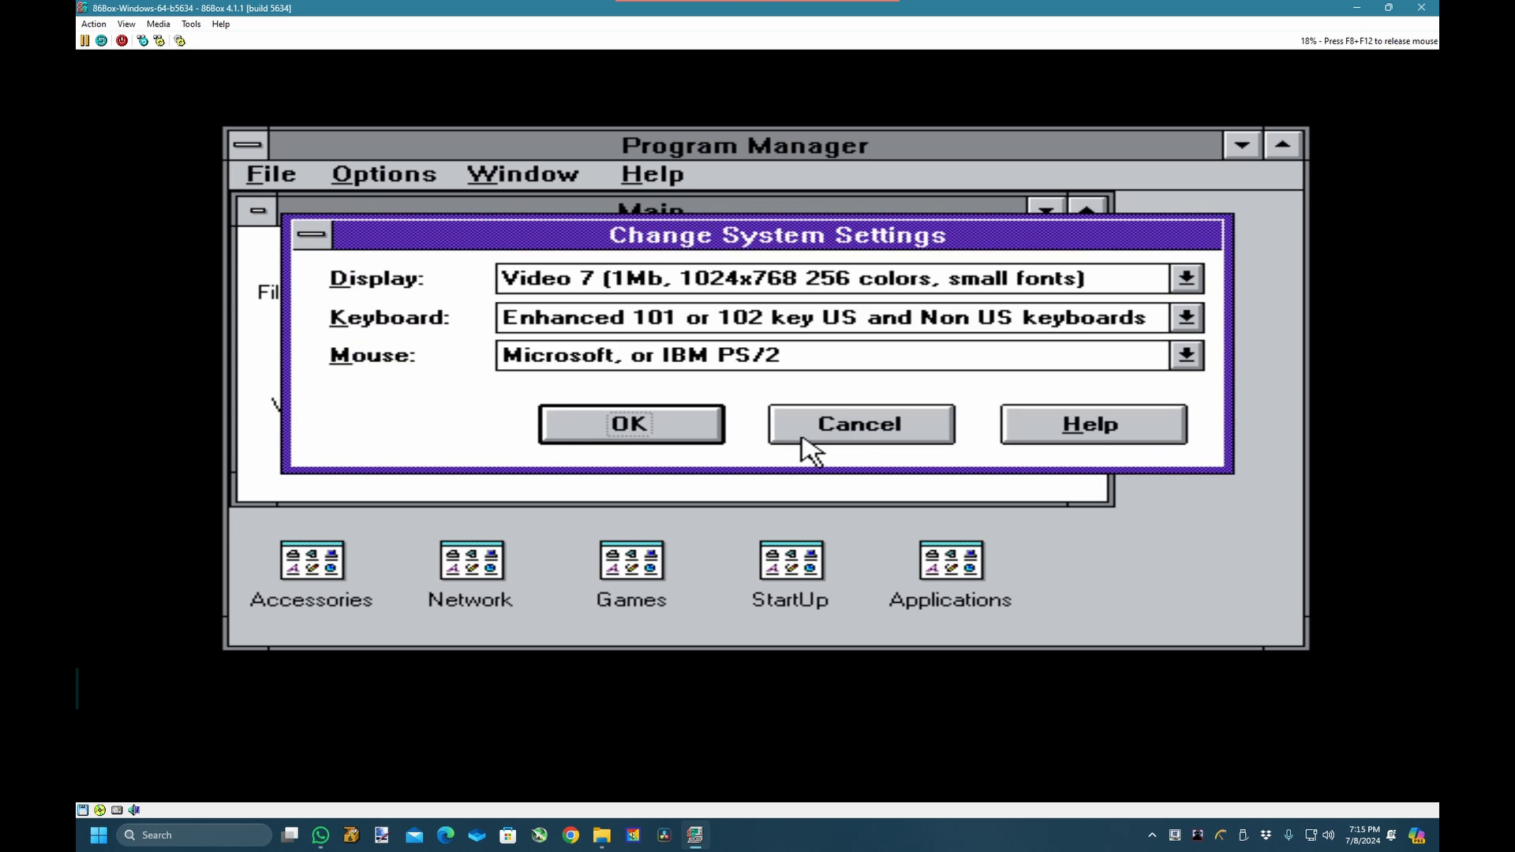
pyautogui.click(638, 449)
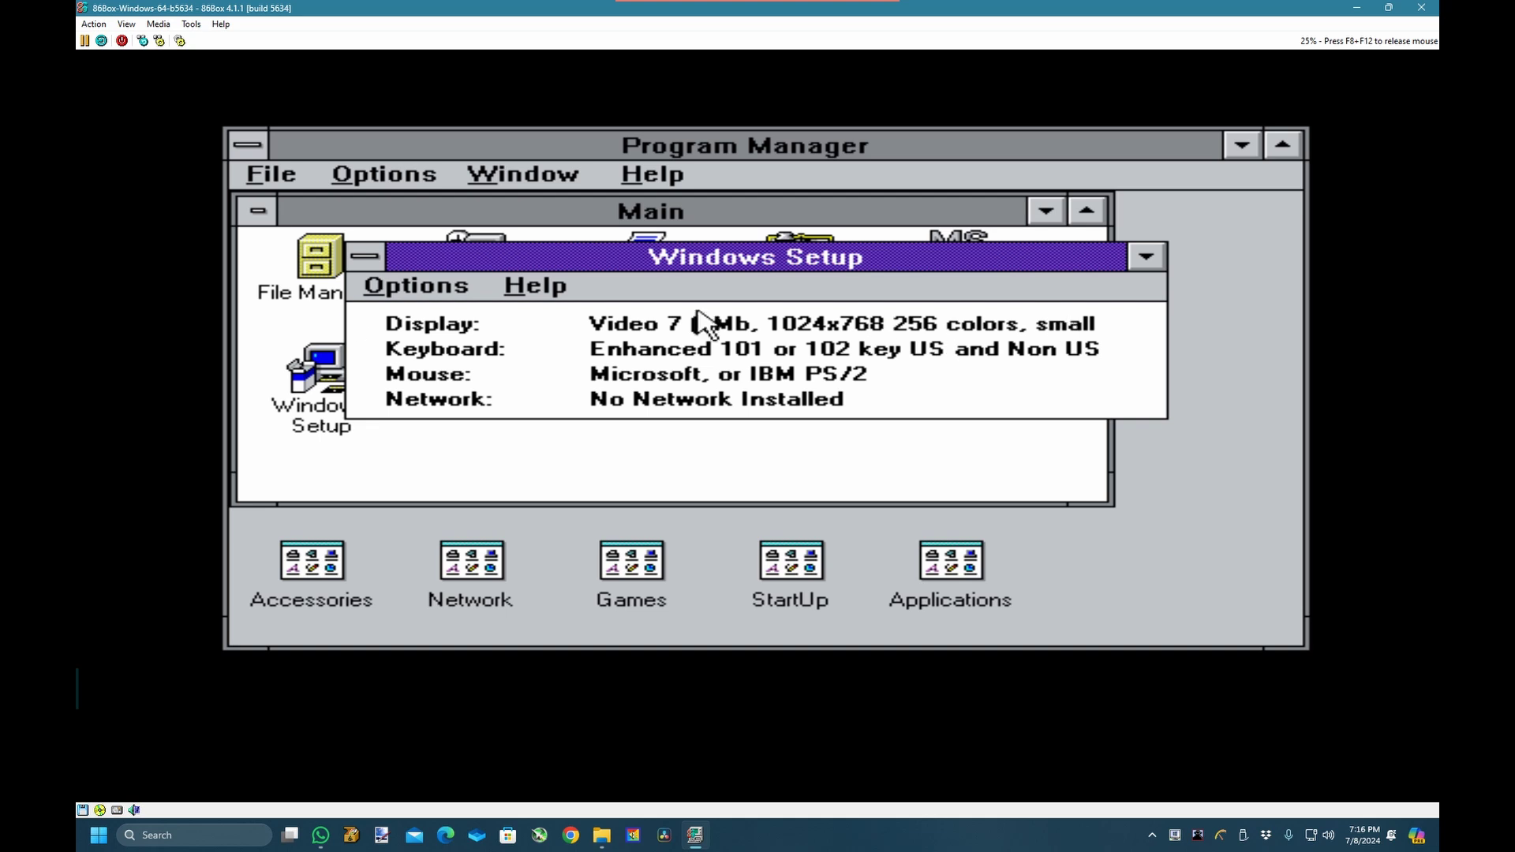
pyautogui.click(251, 149)
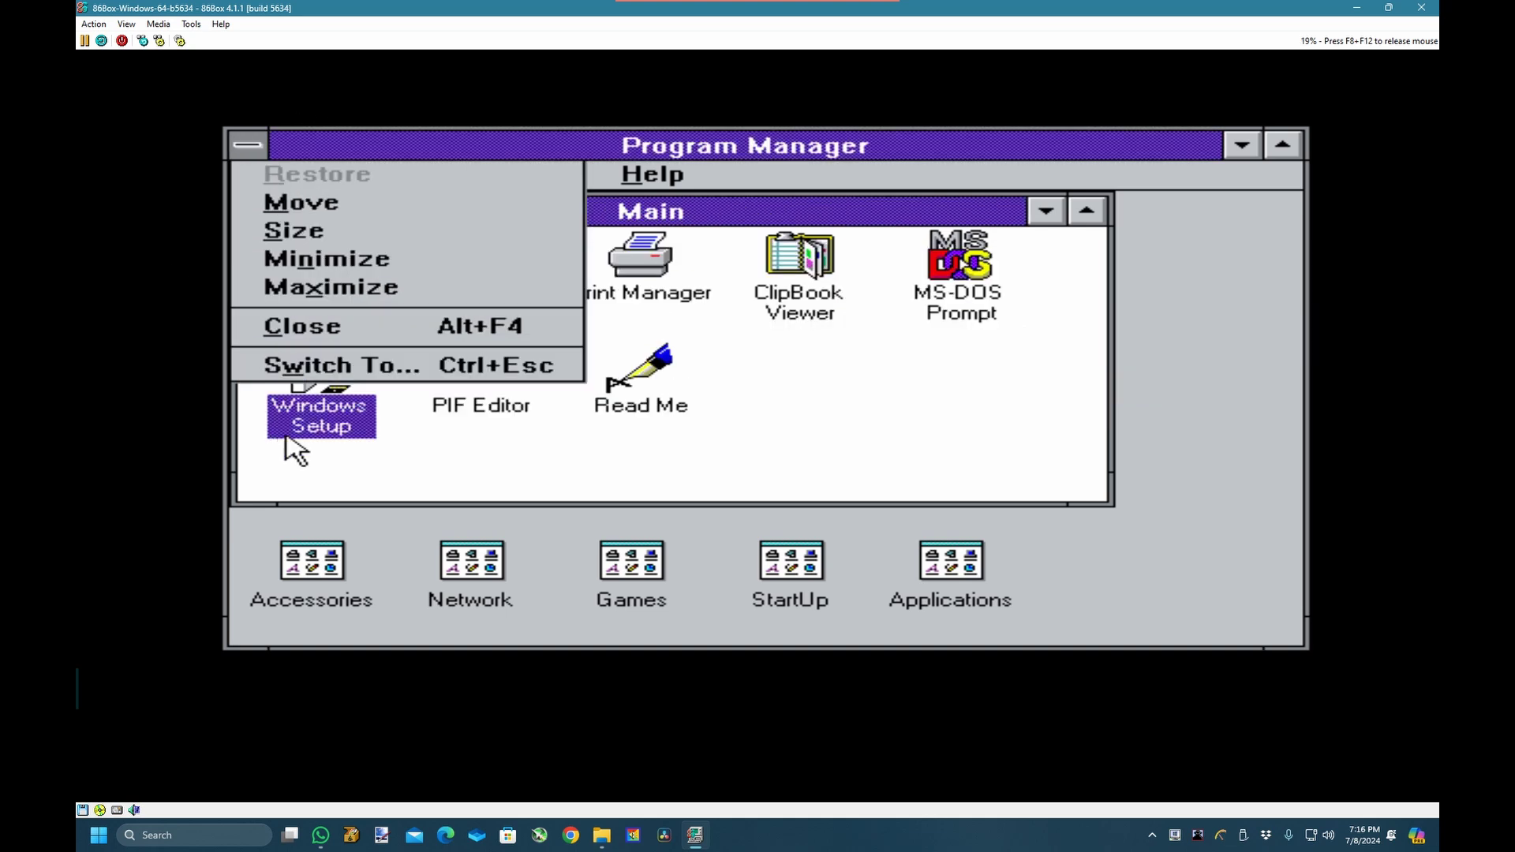
pyautogui.click(417, 330)
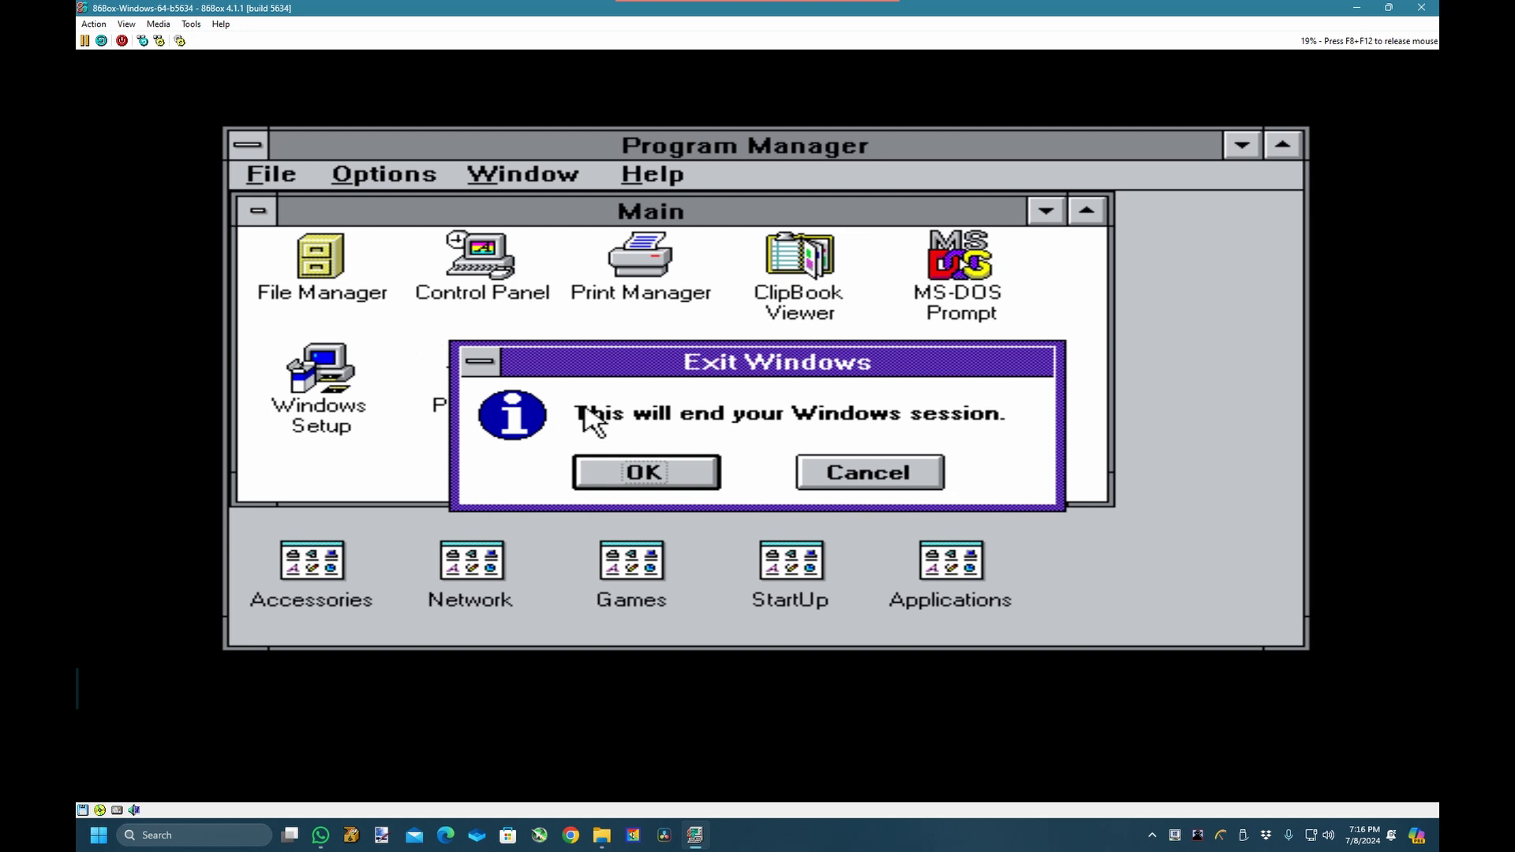
pyautogui.click(662, 472)
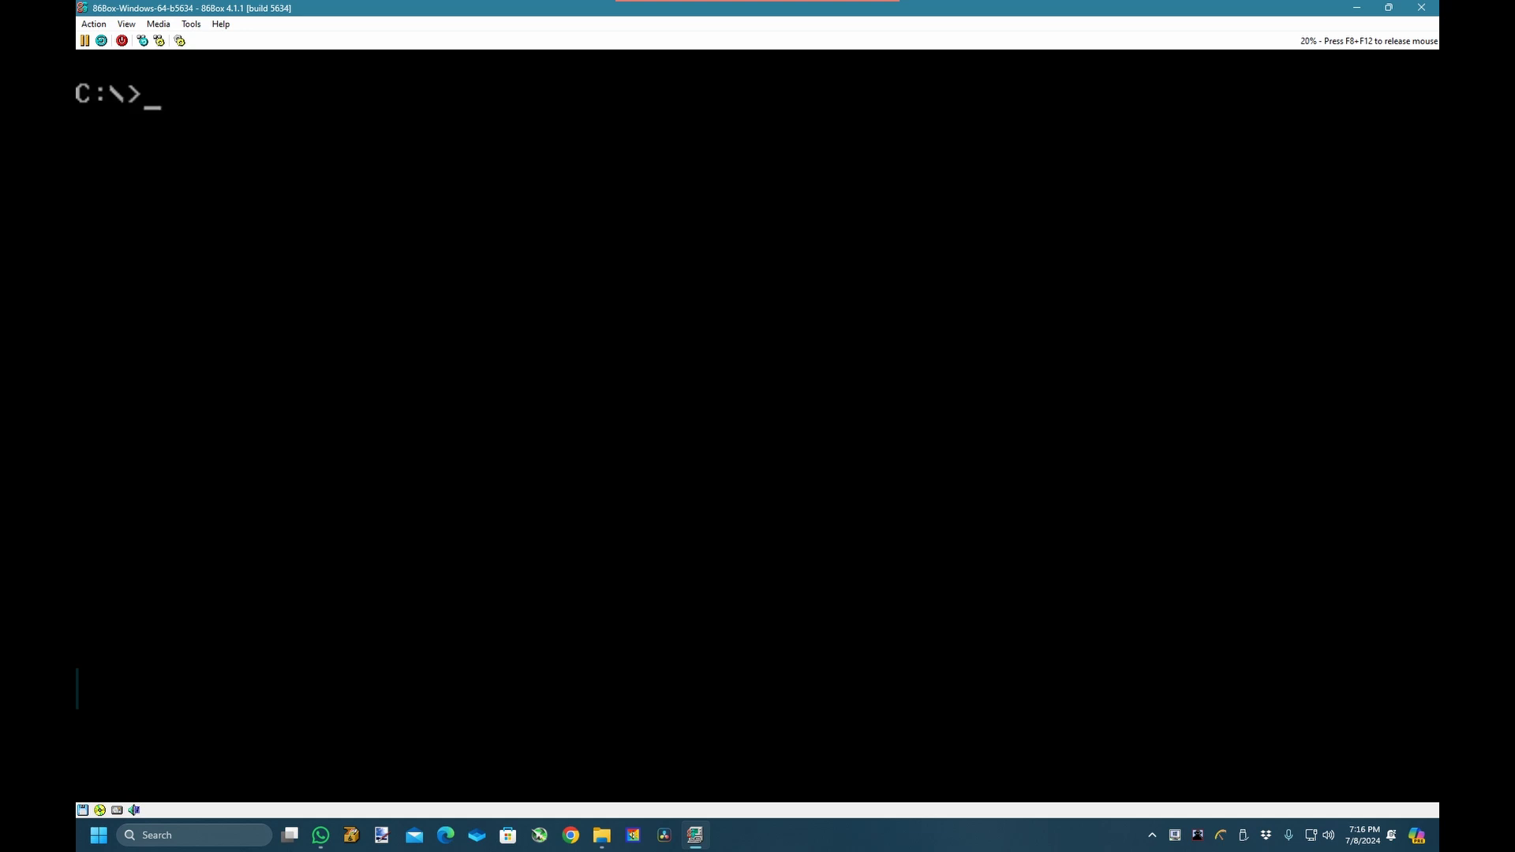
pyautogui.write('win')
pyautogui.press('Return')
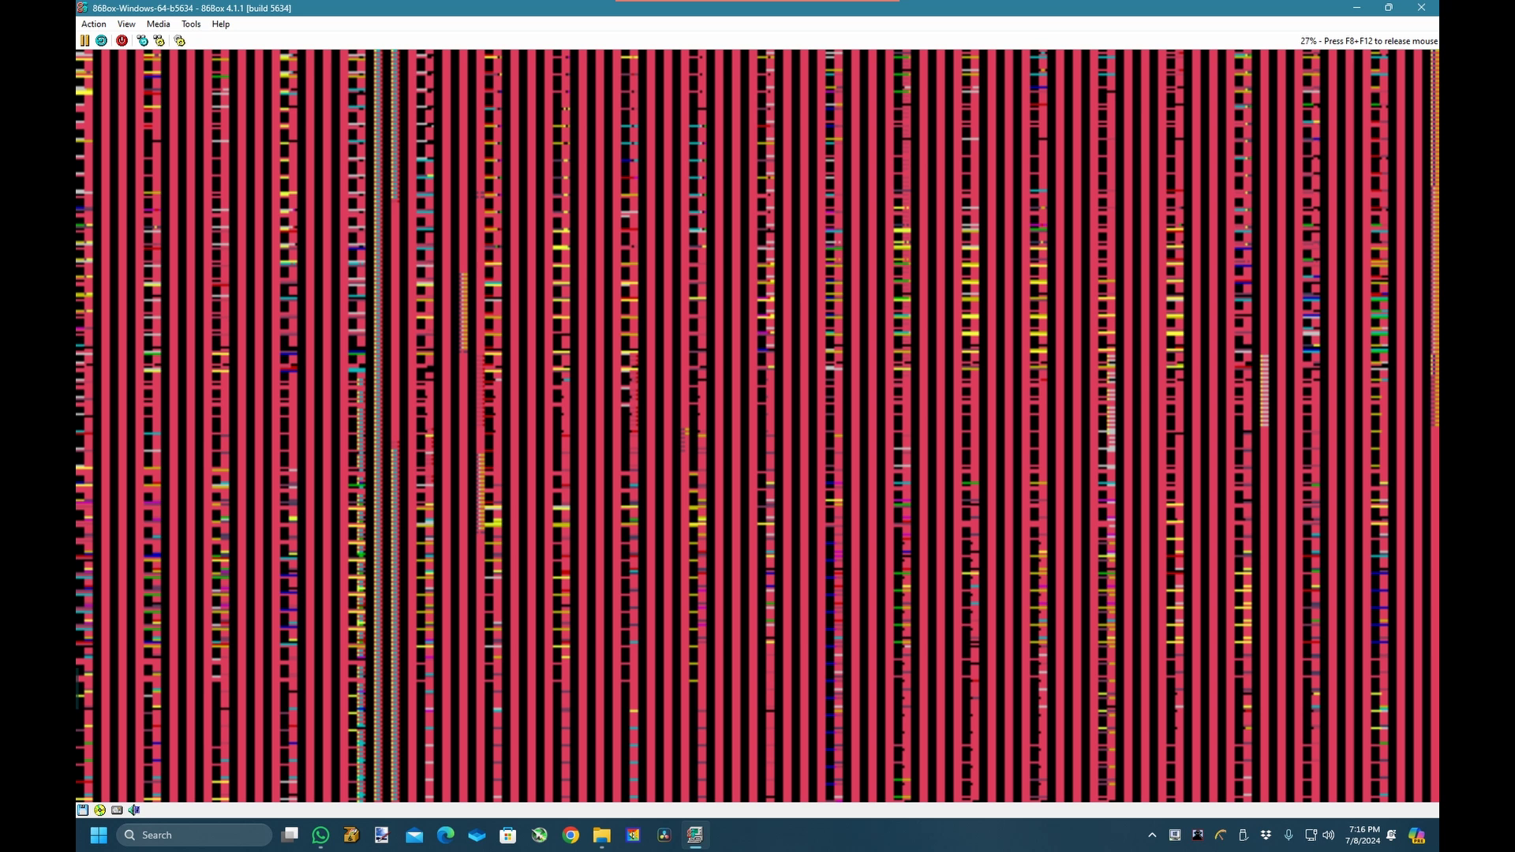
# Perform a hard reset of the virtual machine to get back to the DOS prompt.
pyautogui.hotkey('F8', 'F12')
pyautogui.click(525, 260)
pyautogui.hotkey('F8', 'F12')
pyautogui.click(123, 26)
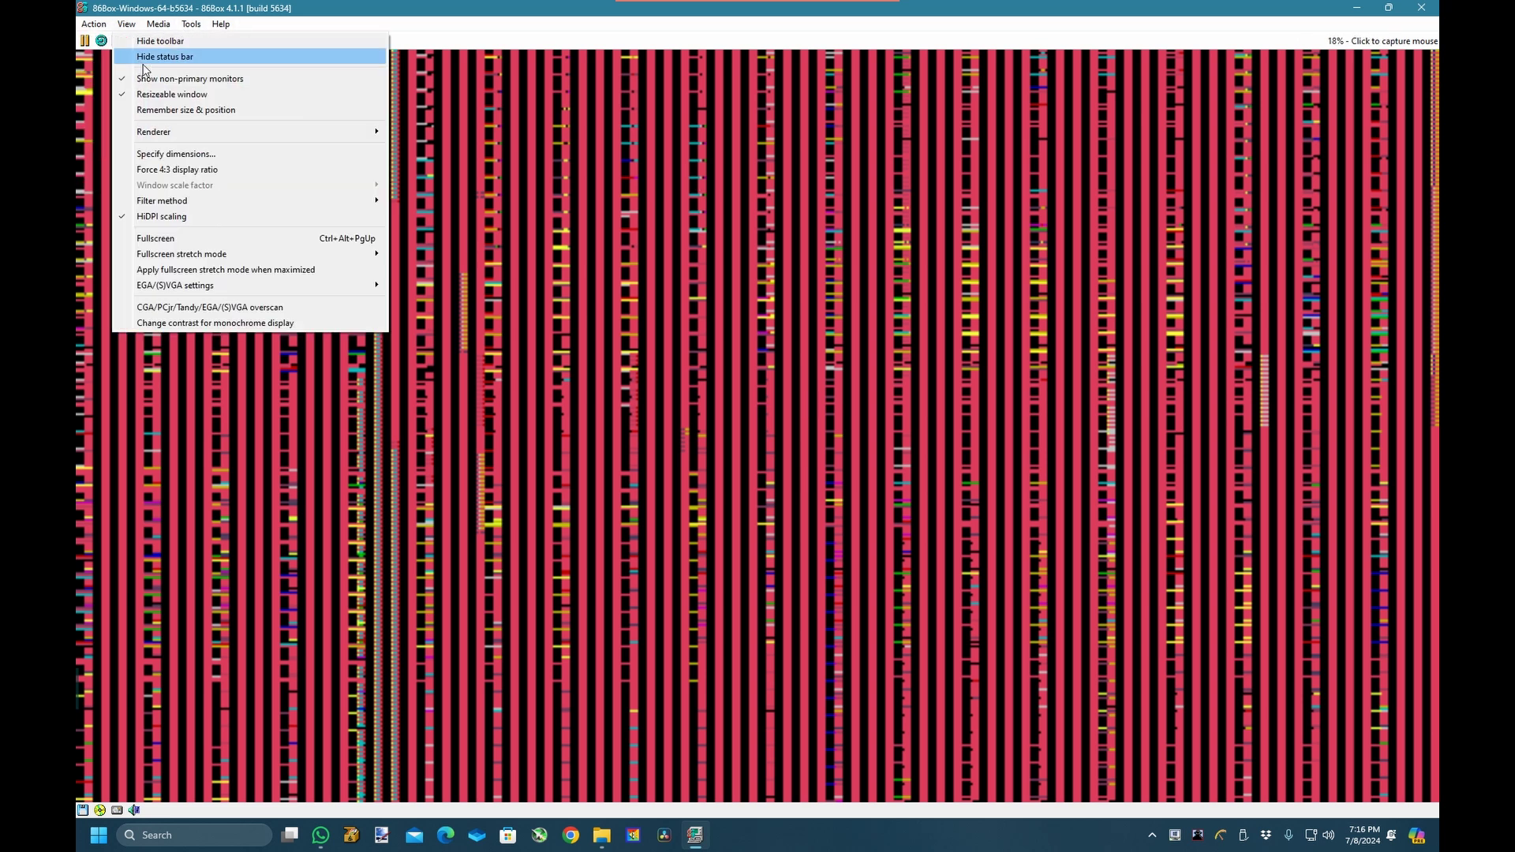
pyautogui.moveTo(95, 25)
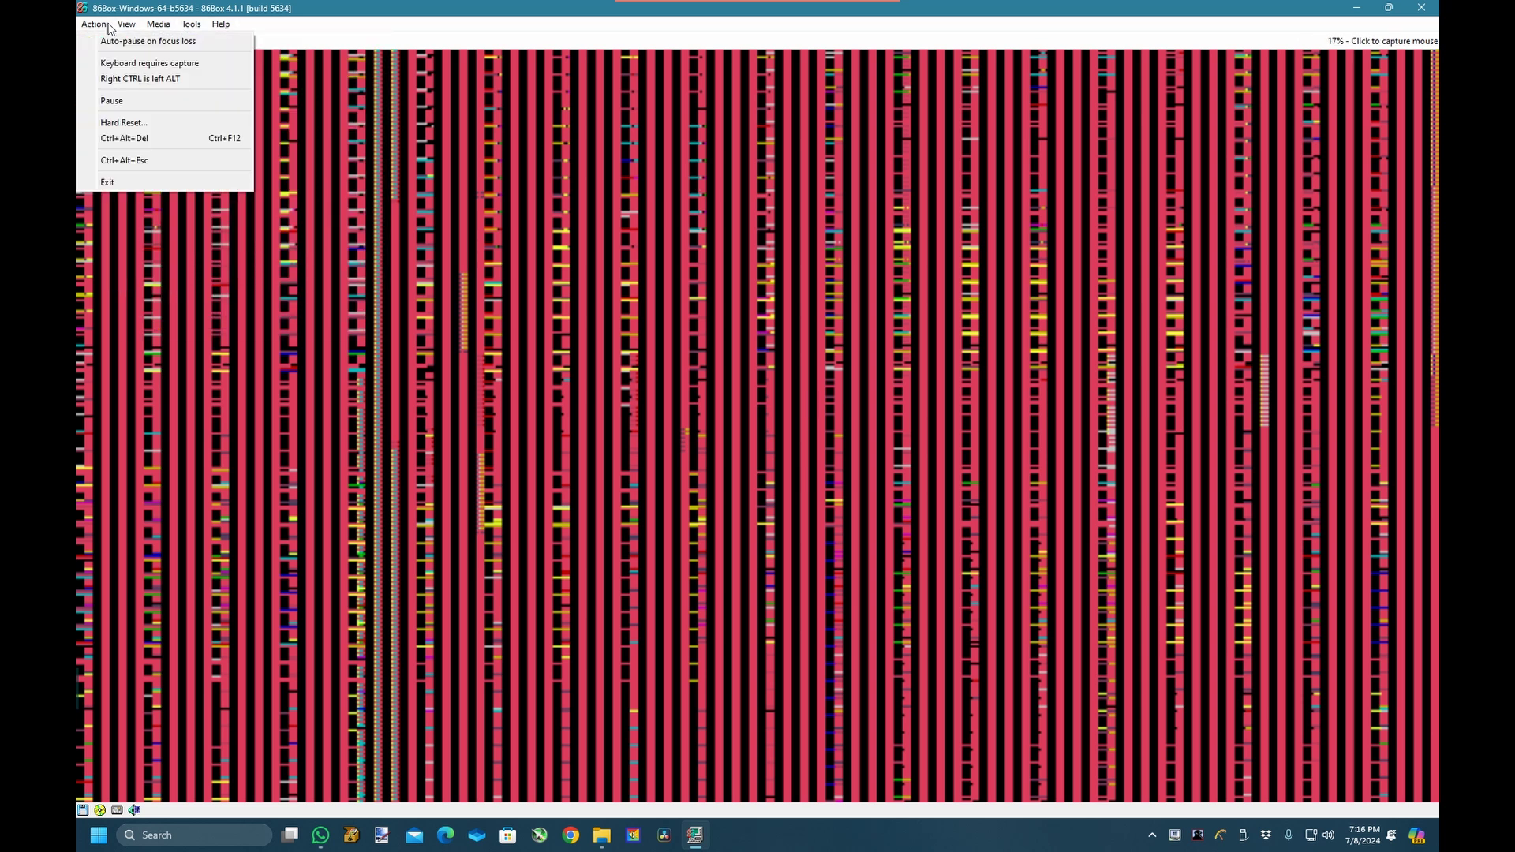
pyautogui.click(167, 122)
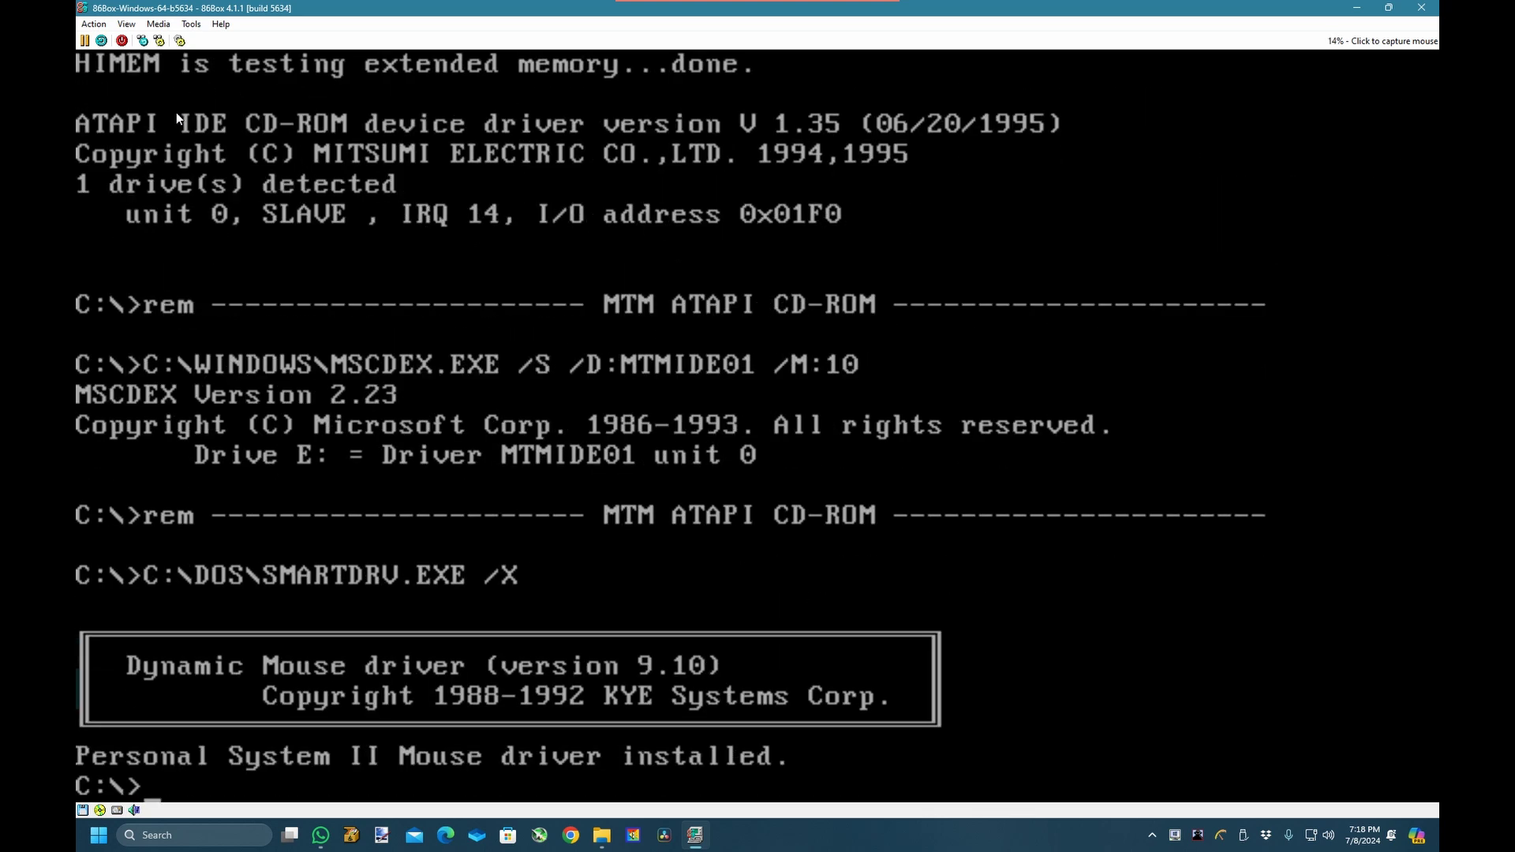
# Change to the C:\WINDOWS directory and run setup from the DOS prompt.
pyautogui.write('w')
pyautogui.press('BackSpace')
pyautogui.write('cd win')
pyautogui.press('Return')
pyautogui.write('cd wi')
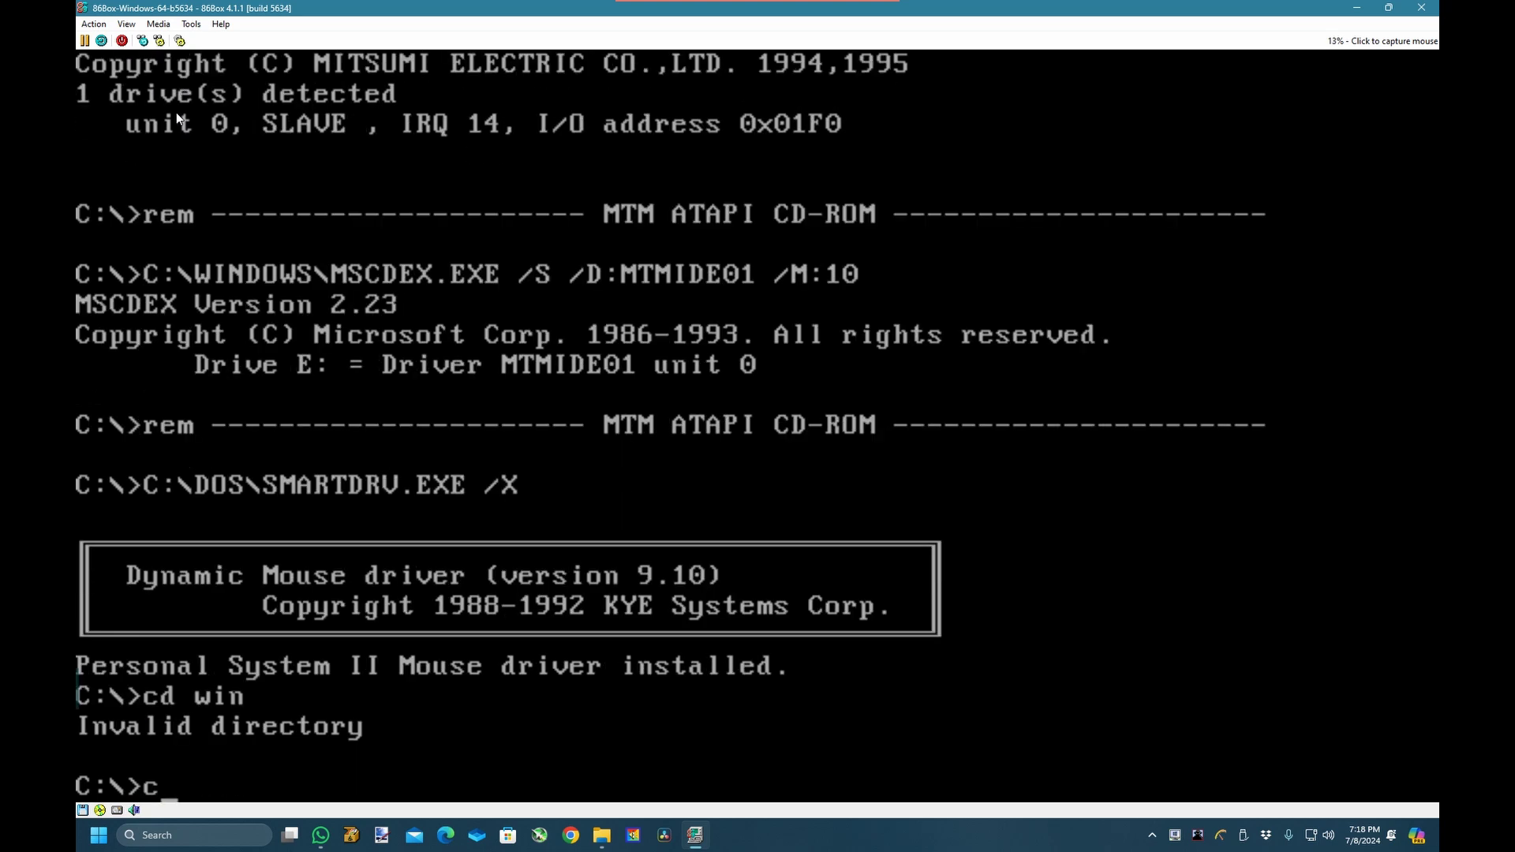
pyautogui.write('ndows')
pyautogui.press('Return')
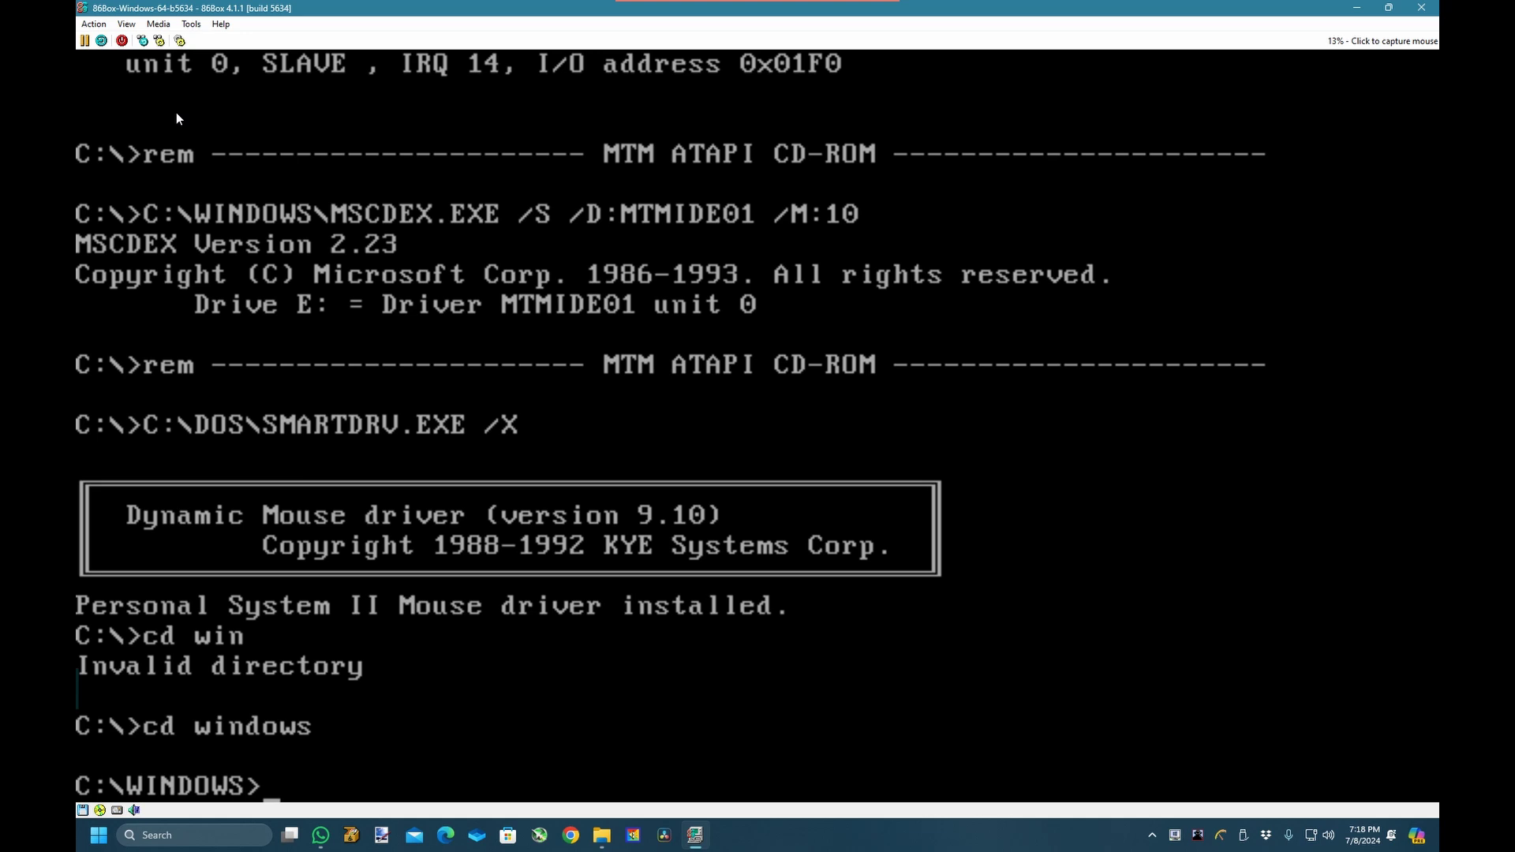
pyautogui.write('setup')
pyautogui.press('Return')
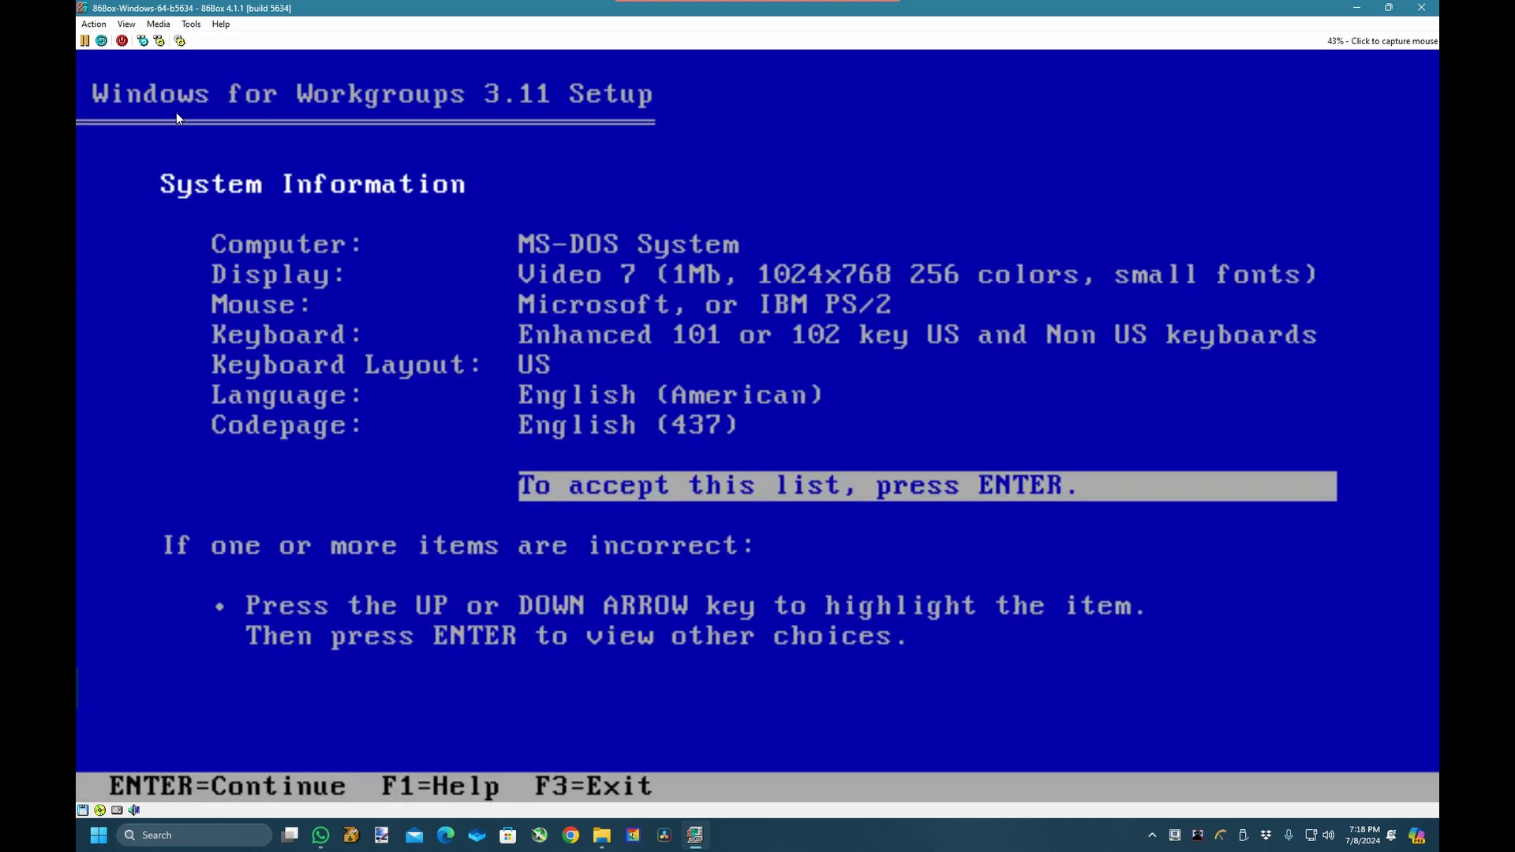
# Change the display driver to XGA (small fonts) and accept the system information list.
pyautogui.press('Up')
pyautogui.press('Up')
pyautogui.press('Up')
pyautogui.press('Up')
pyautogui.press('Up')
pyautogui.press('Up')
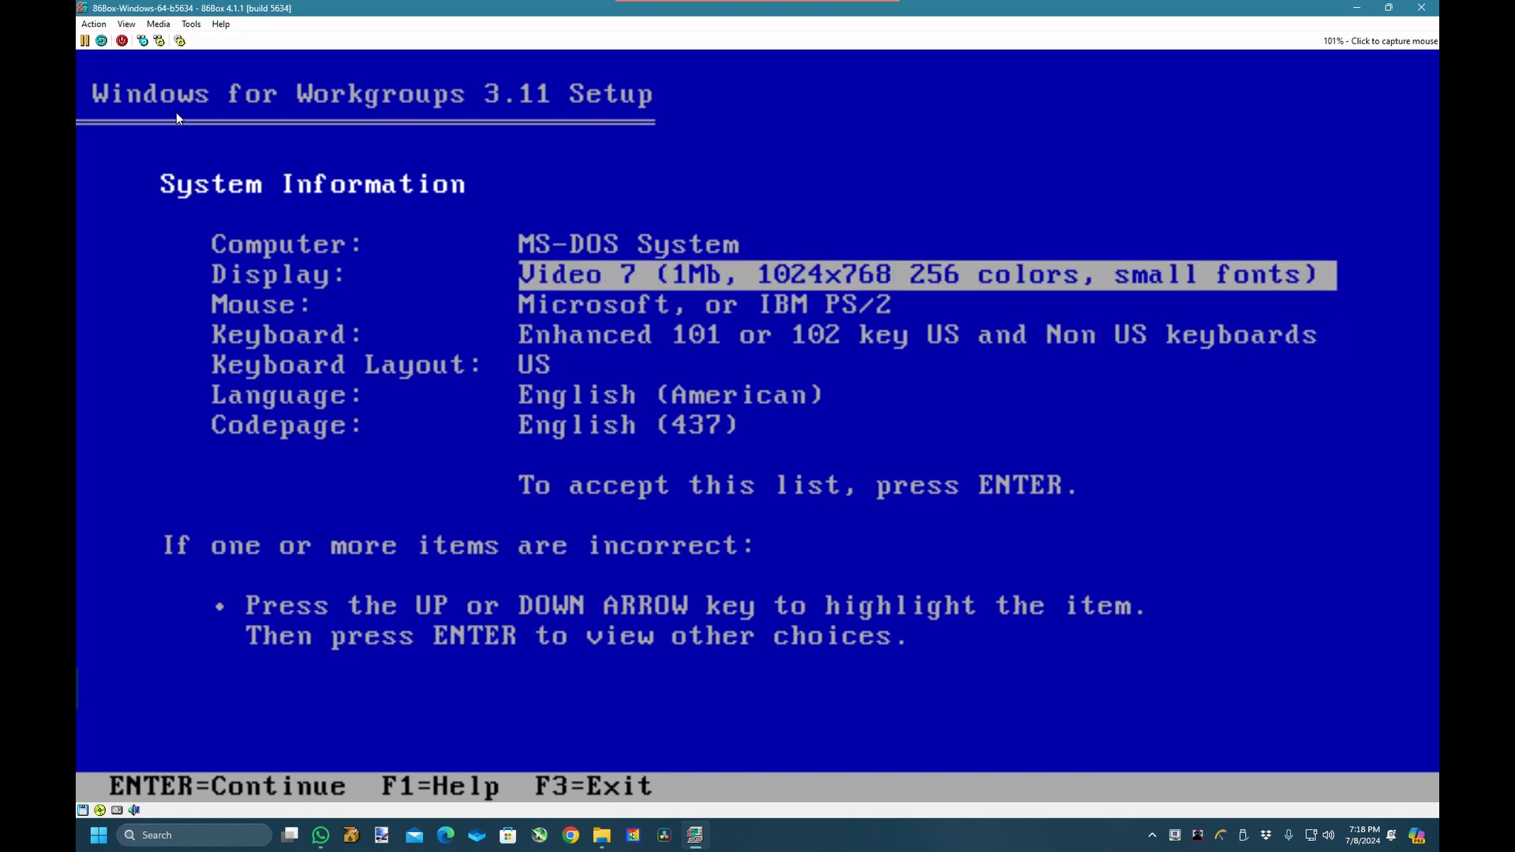
pyautogui.press('Return')
pyautogui.press('Down')
pyautogui.press('Down')
pyautogui.press('Down')
pyautogui.press('Down')
pyautogui.press('Down')
pyautogui.press('Down')
pyautogui.press('Down')
pyautogui.press('Down')
pyautogui.press('Down')
pyautogui.press('Down')
pyautogui.press('Down')
pyautogui.press('Down')
pyautogui.press('Down')
pyautogui.press('Down')
pyautogui.press('Down')
pyautogui.press('Down')
pyautogui.press('Down')
pyautogui.press('Down')
pyautogui.press('Down')
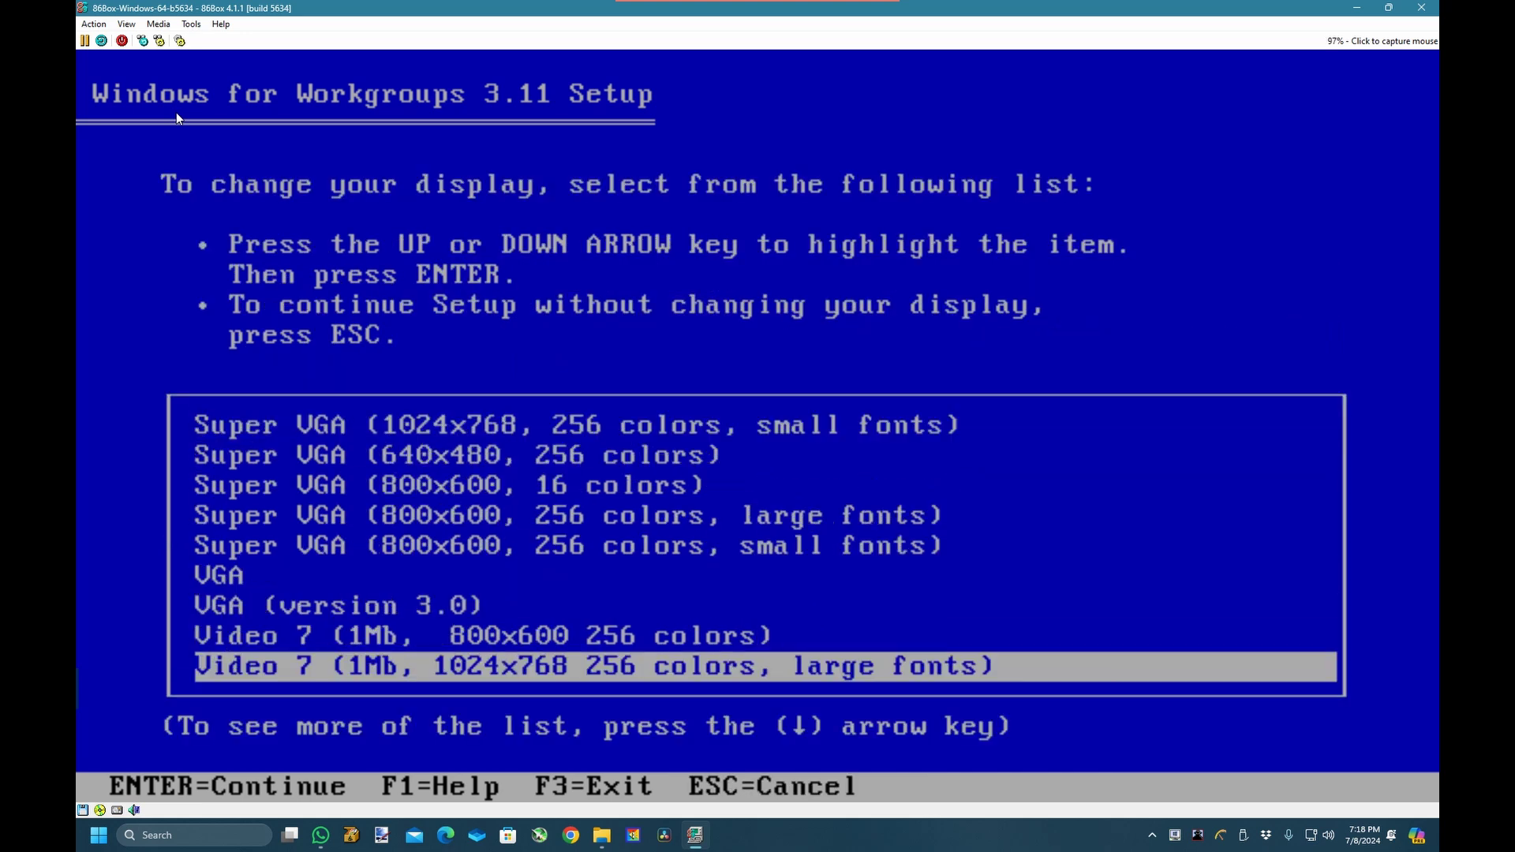
pyautogui.press('Up')
pyautogui.press('Up')
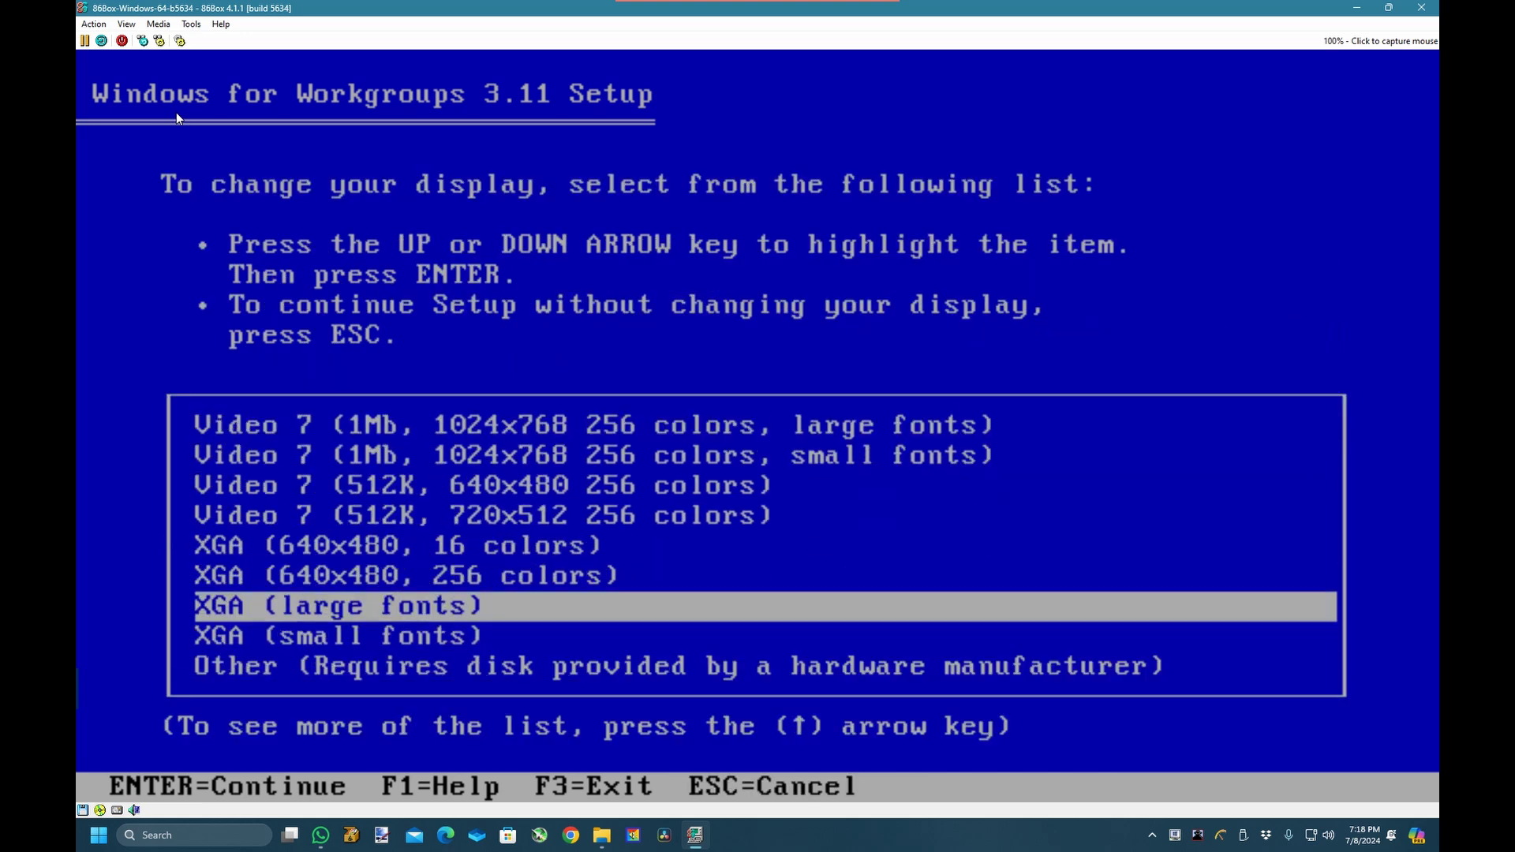
pyautogui.press('Up')
pyautogui.press('Up')
pyautogui.press('Up')
pyautogui.press('Up')
pyautogui.press('Up')
pyautogui.press('Down')
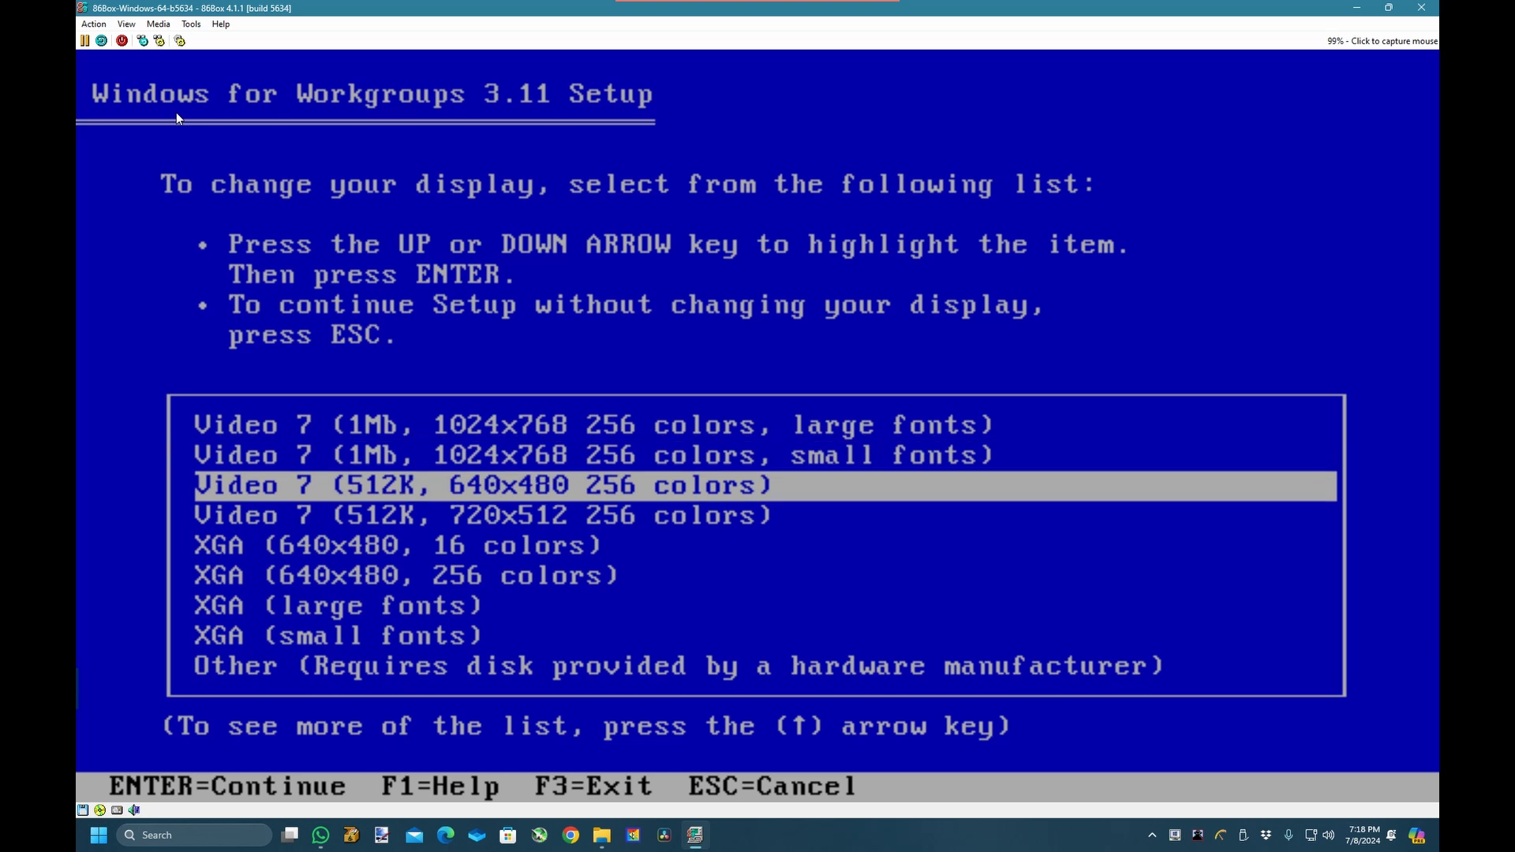
pyautogui.press('Down')
pyautogui.press('Down')
pyautogui.press('Down')
pyautogui.press('Down')
pyautogui.press('Down')
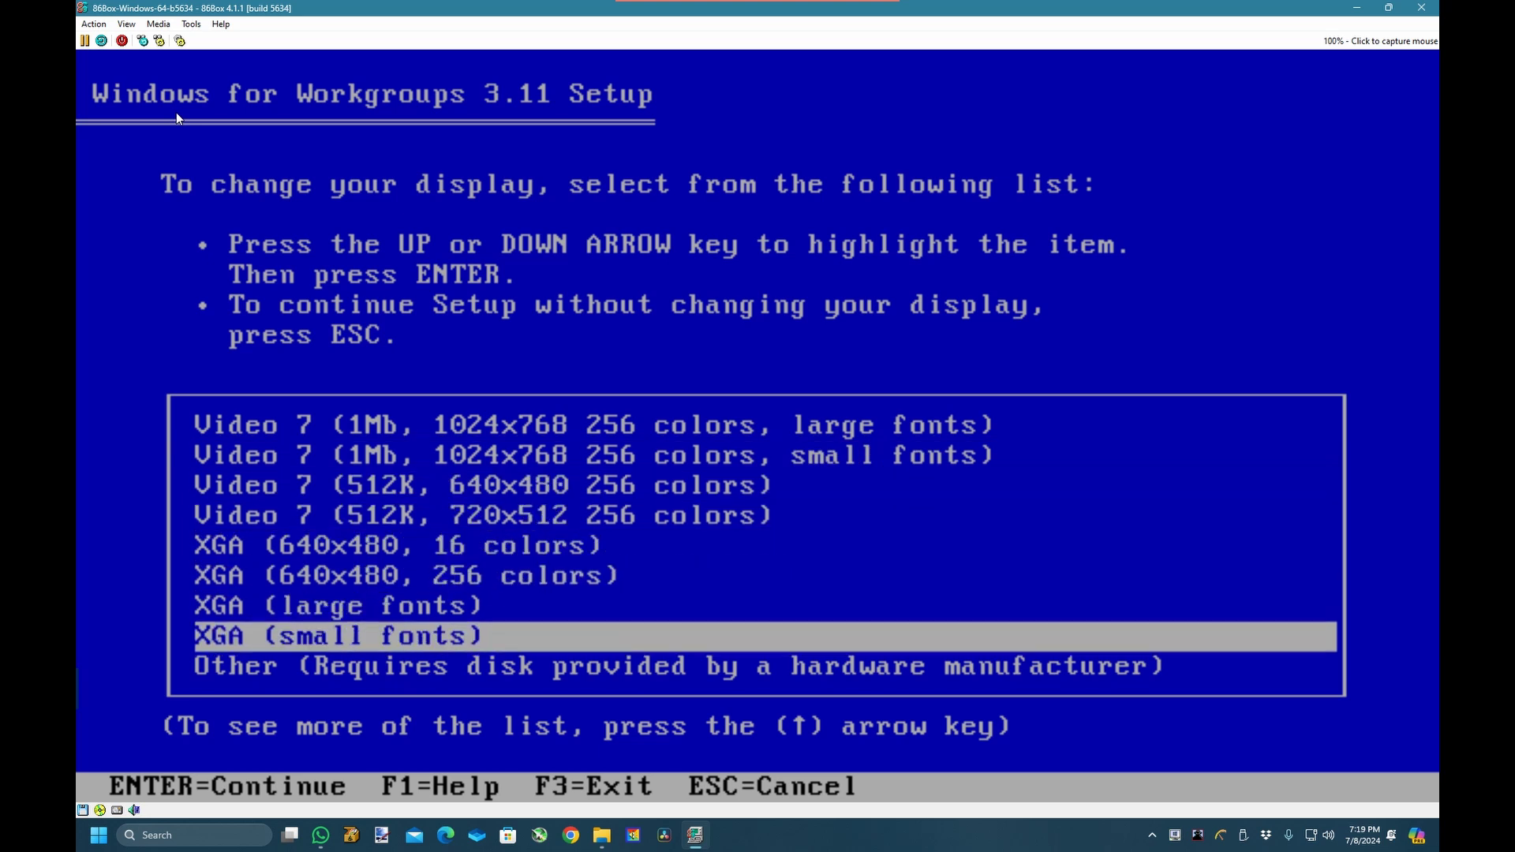
pyautogui.press('Return')
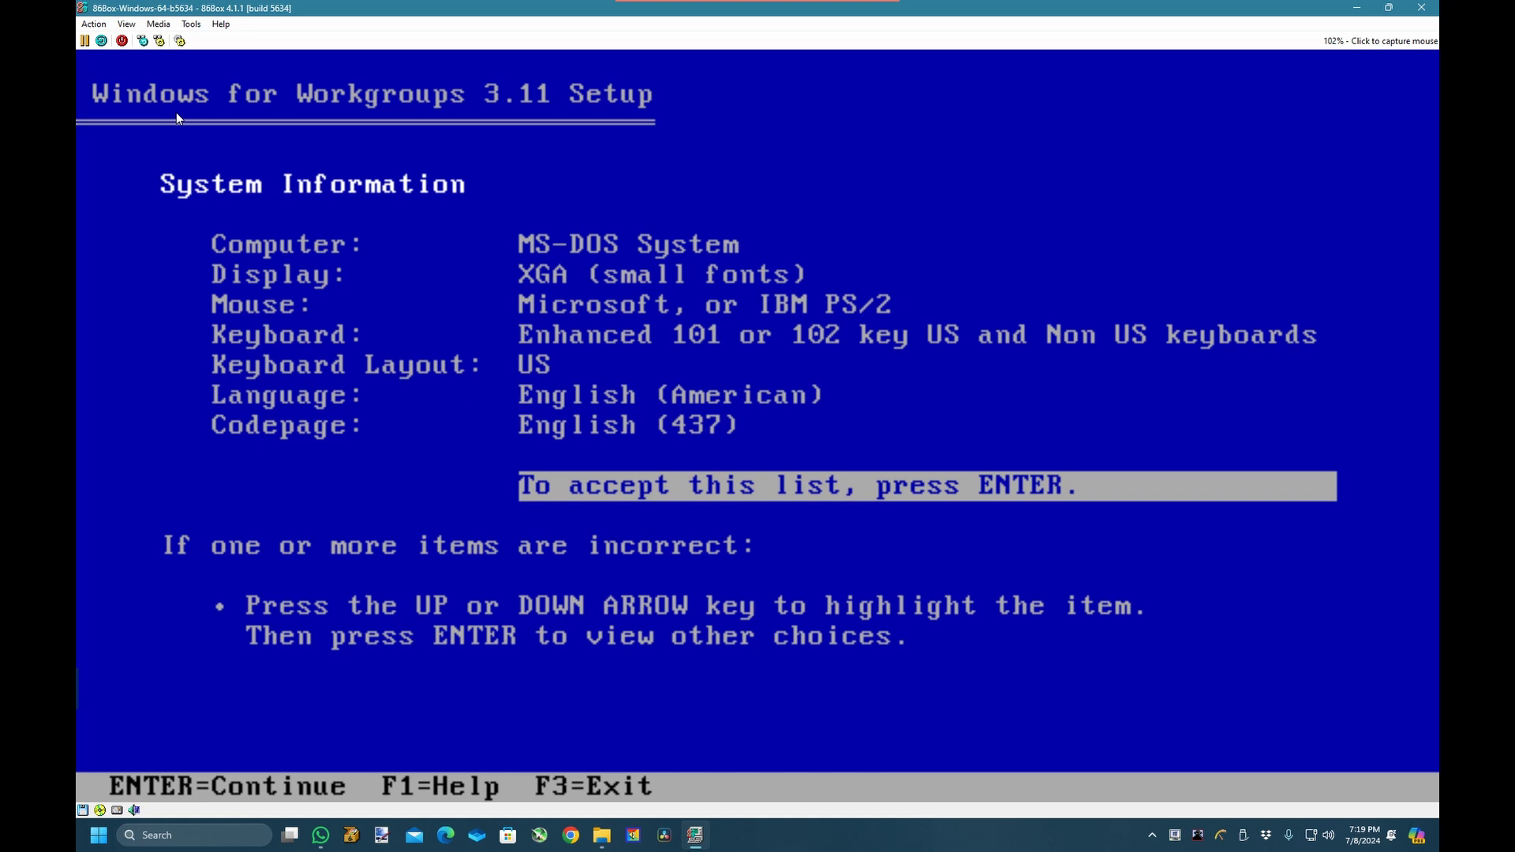
pyautogui.press('Return')
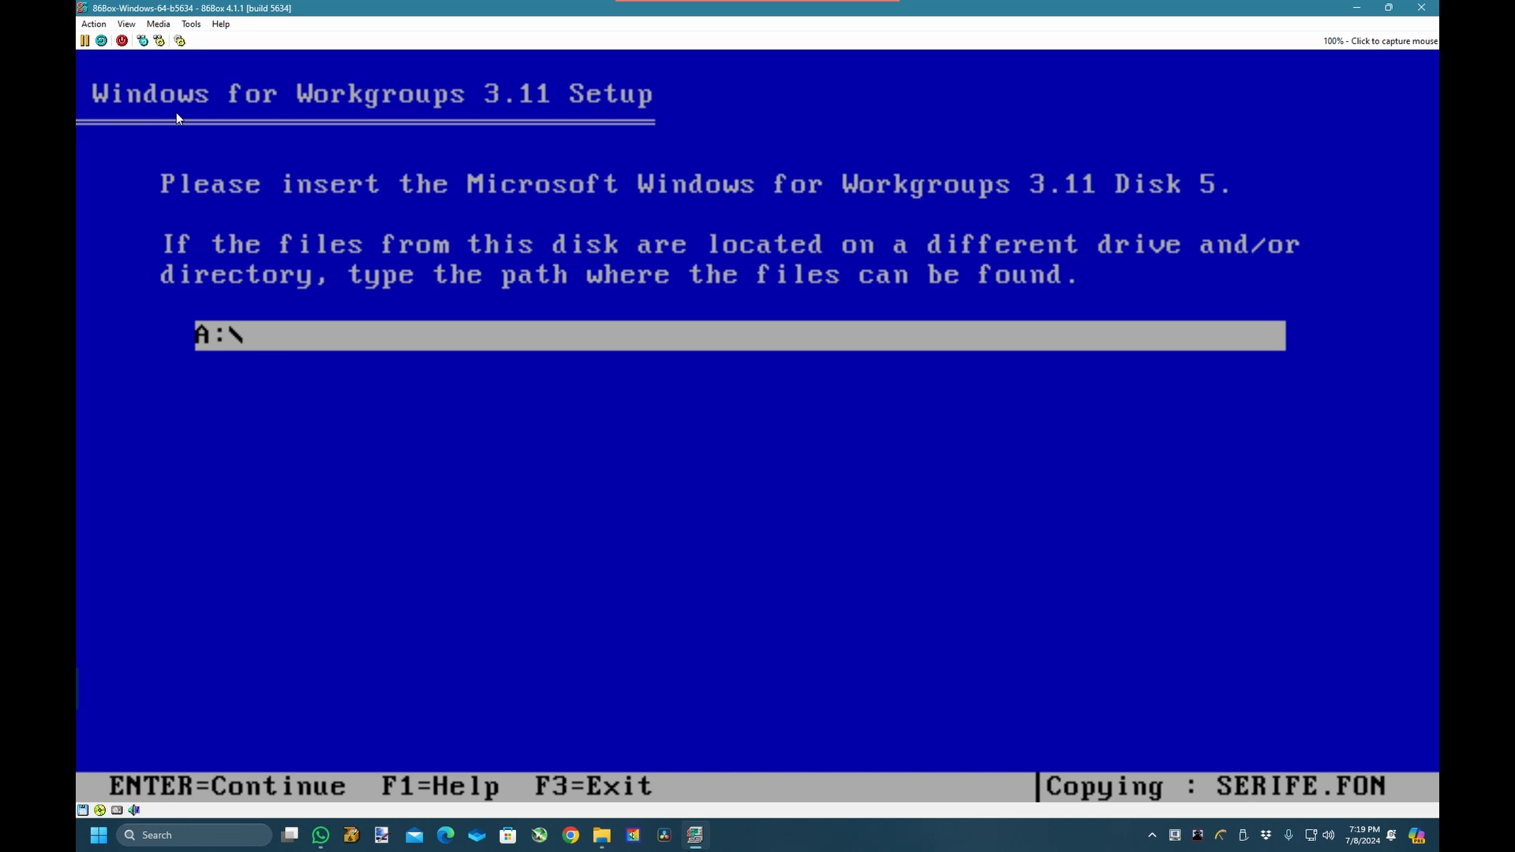
# Load the Windows 3.11 Disk 5 image into the floppy drive and continue Setup.
pyautogui.click(156, 25)
pyautogui.moveTo(183, 42)
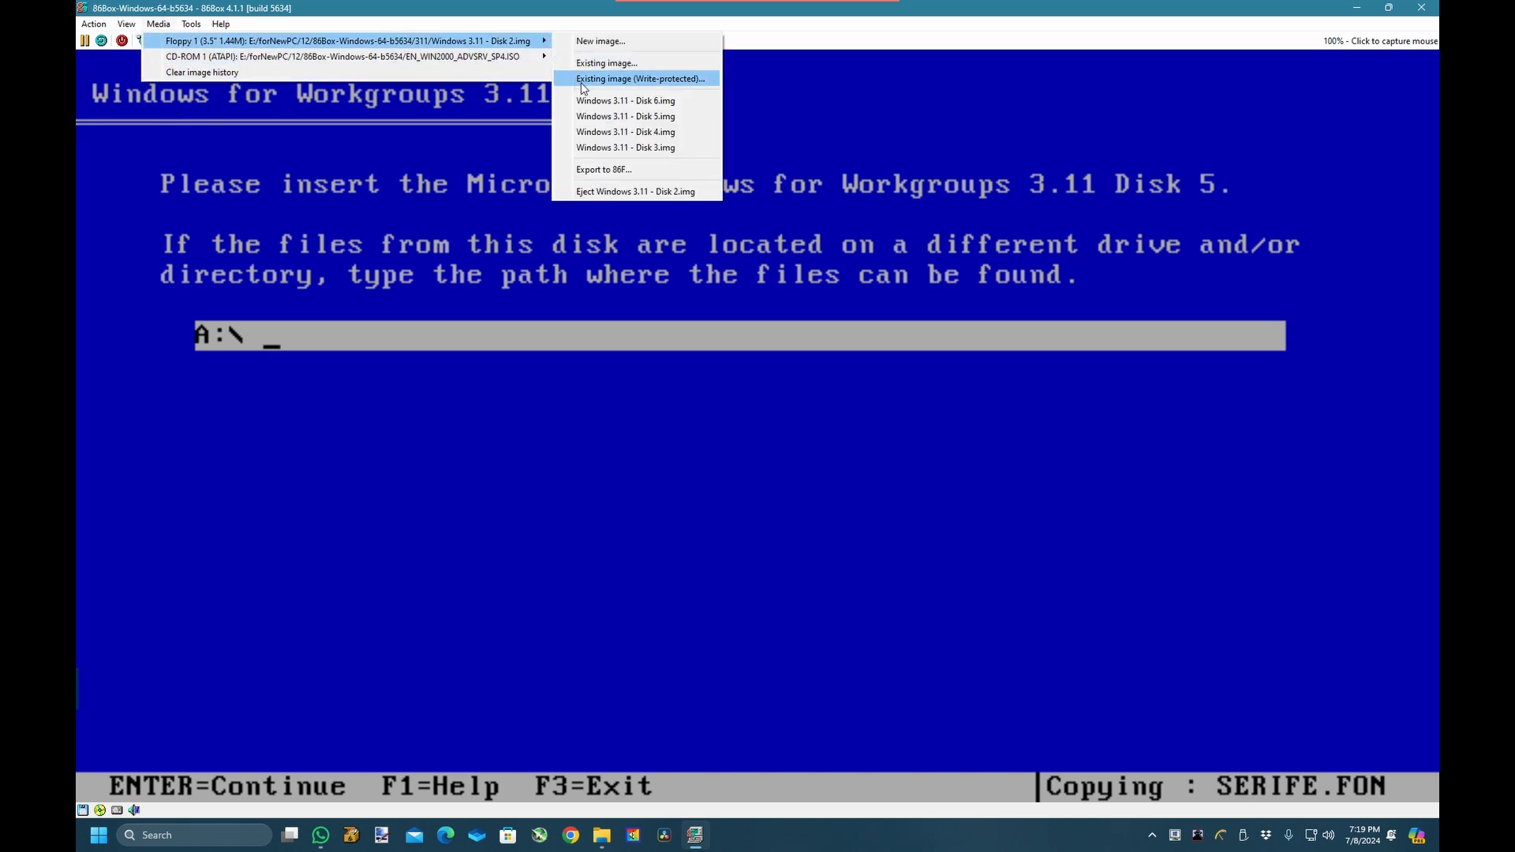
pyautogui.click(624, 117)
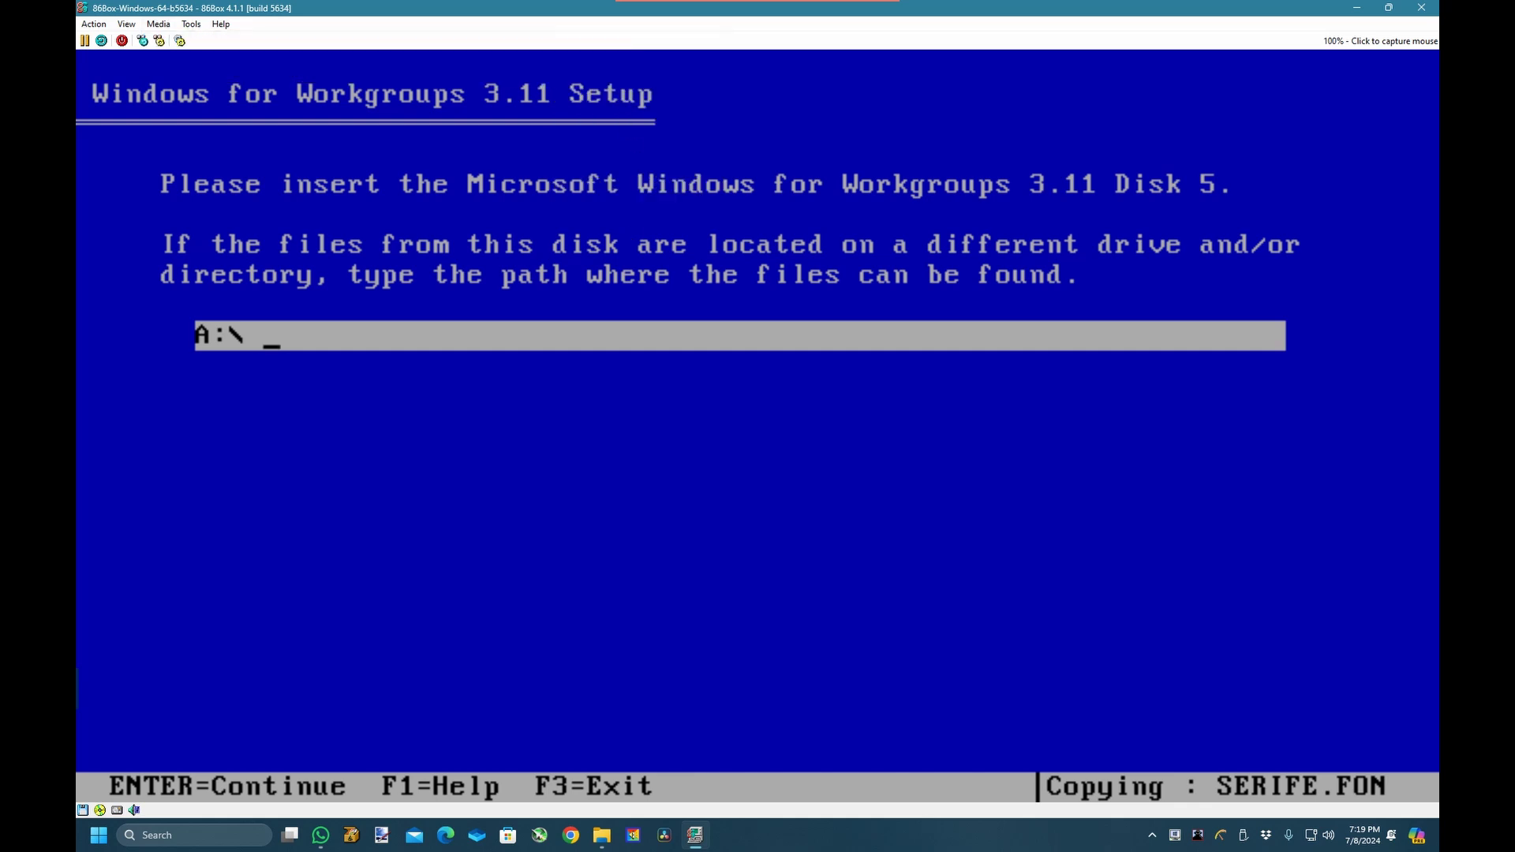
pyautogui.click(635, 183)
pyautogui.press('Return')
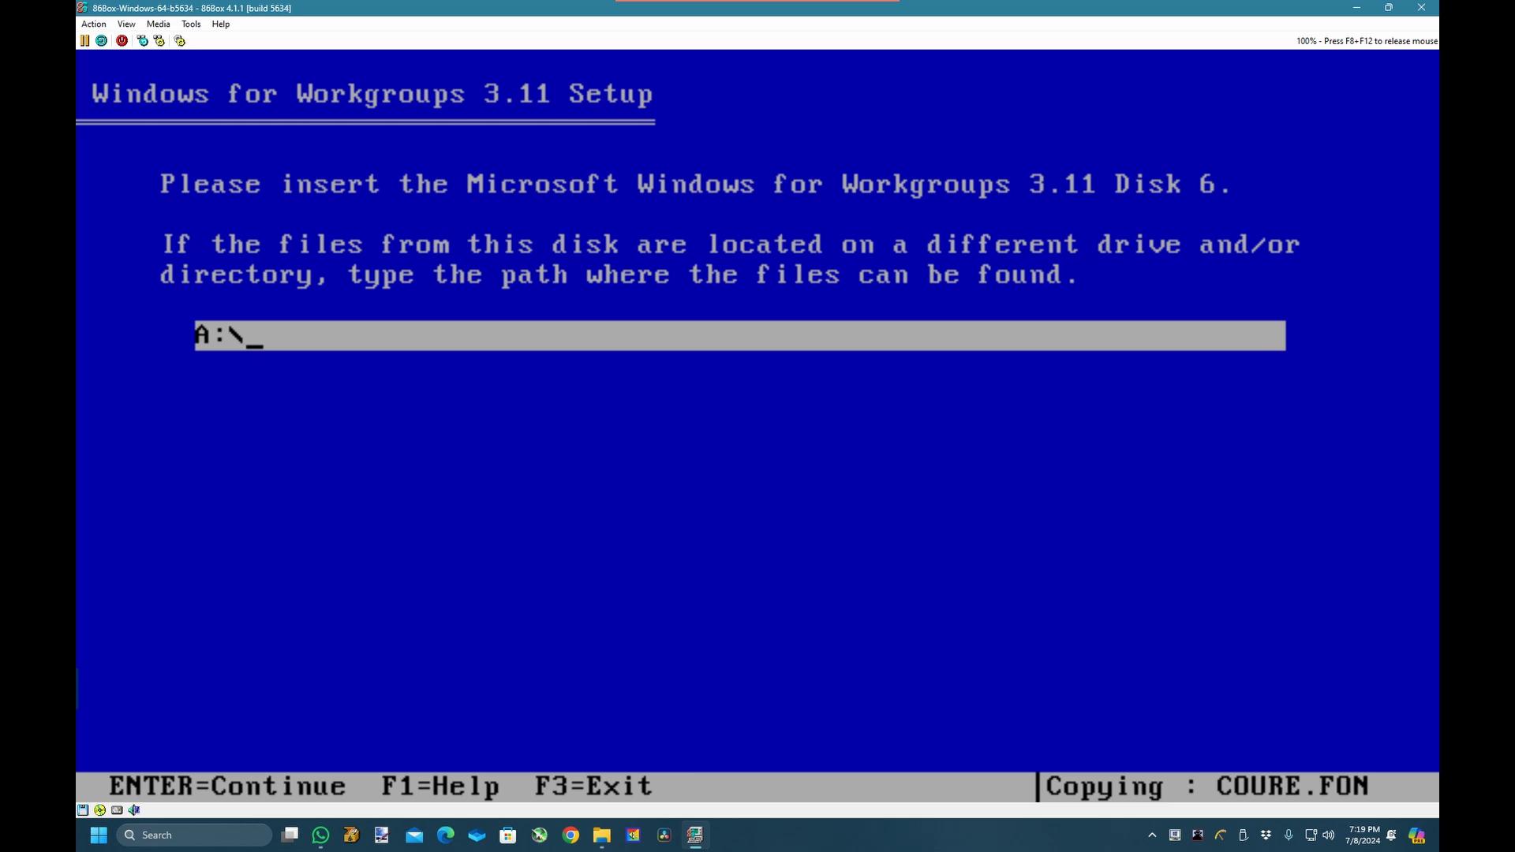
# Load the Windows 3.11 Disk 6 image to finish installing the driver, and start Windows with the win command.
pyautogui.hotkey('F8', 'F12')
pyautogui.click(169, 24)
pyautogui.moveTo(179, 31)
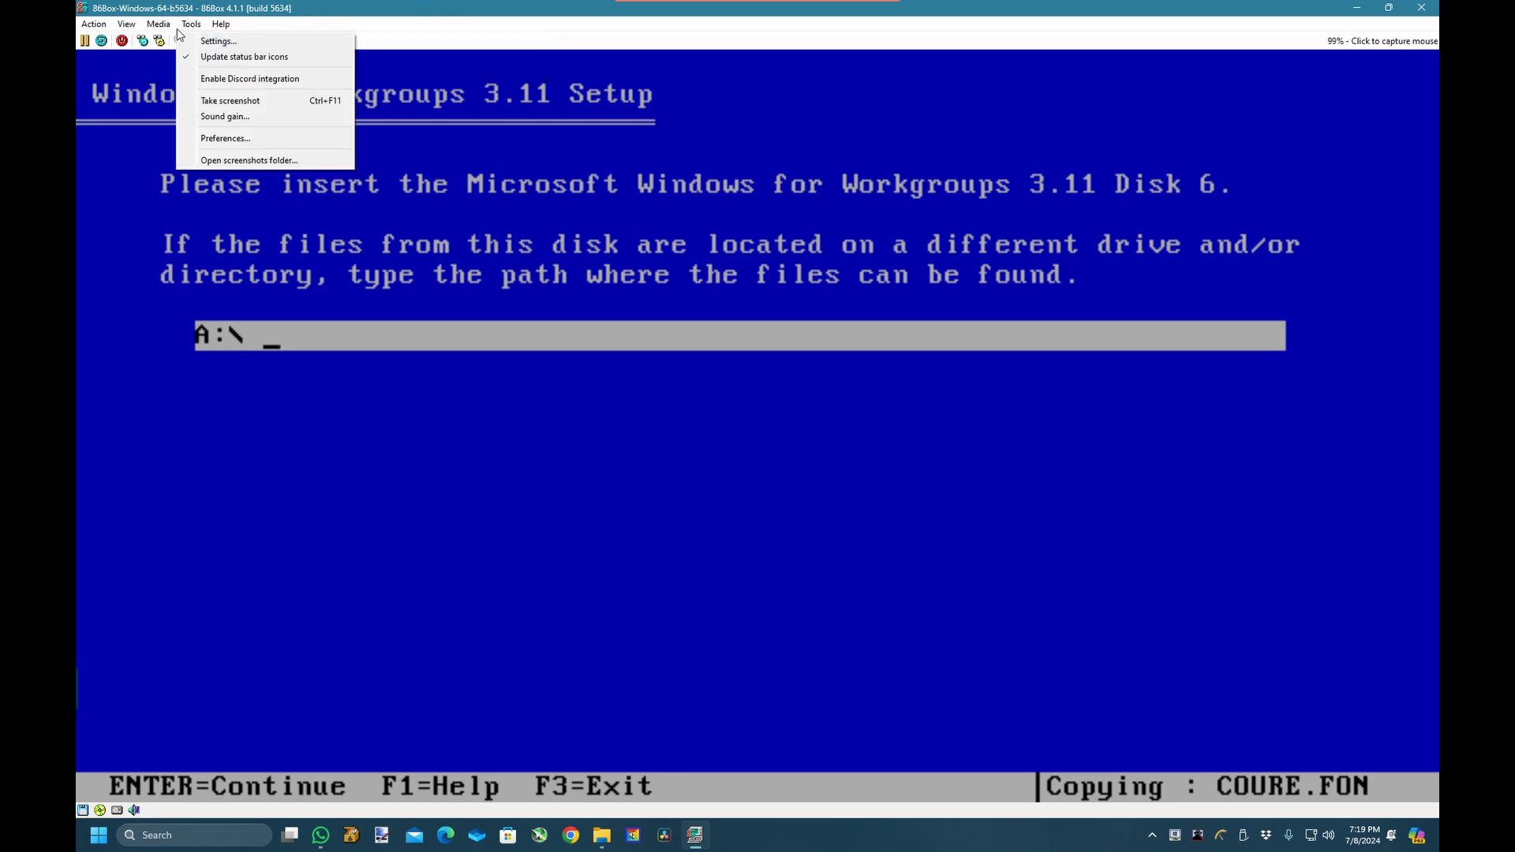
pyautogui.press('Left')
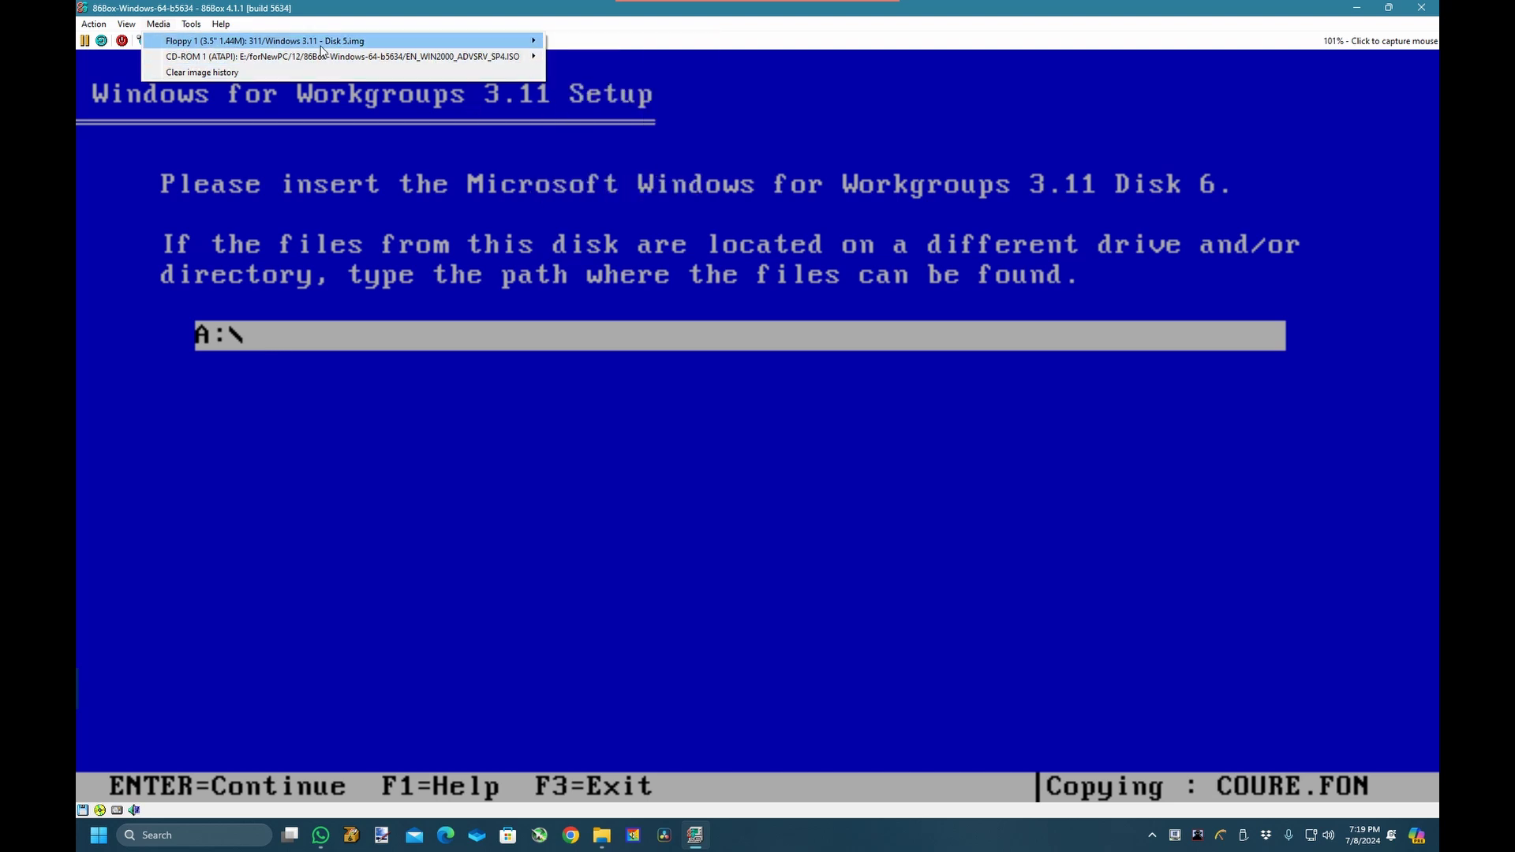
pyautogui.moveTo(321, 50)
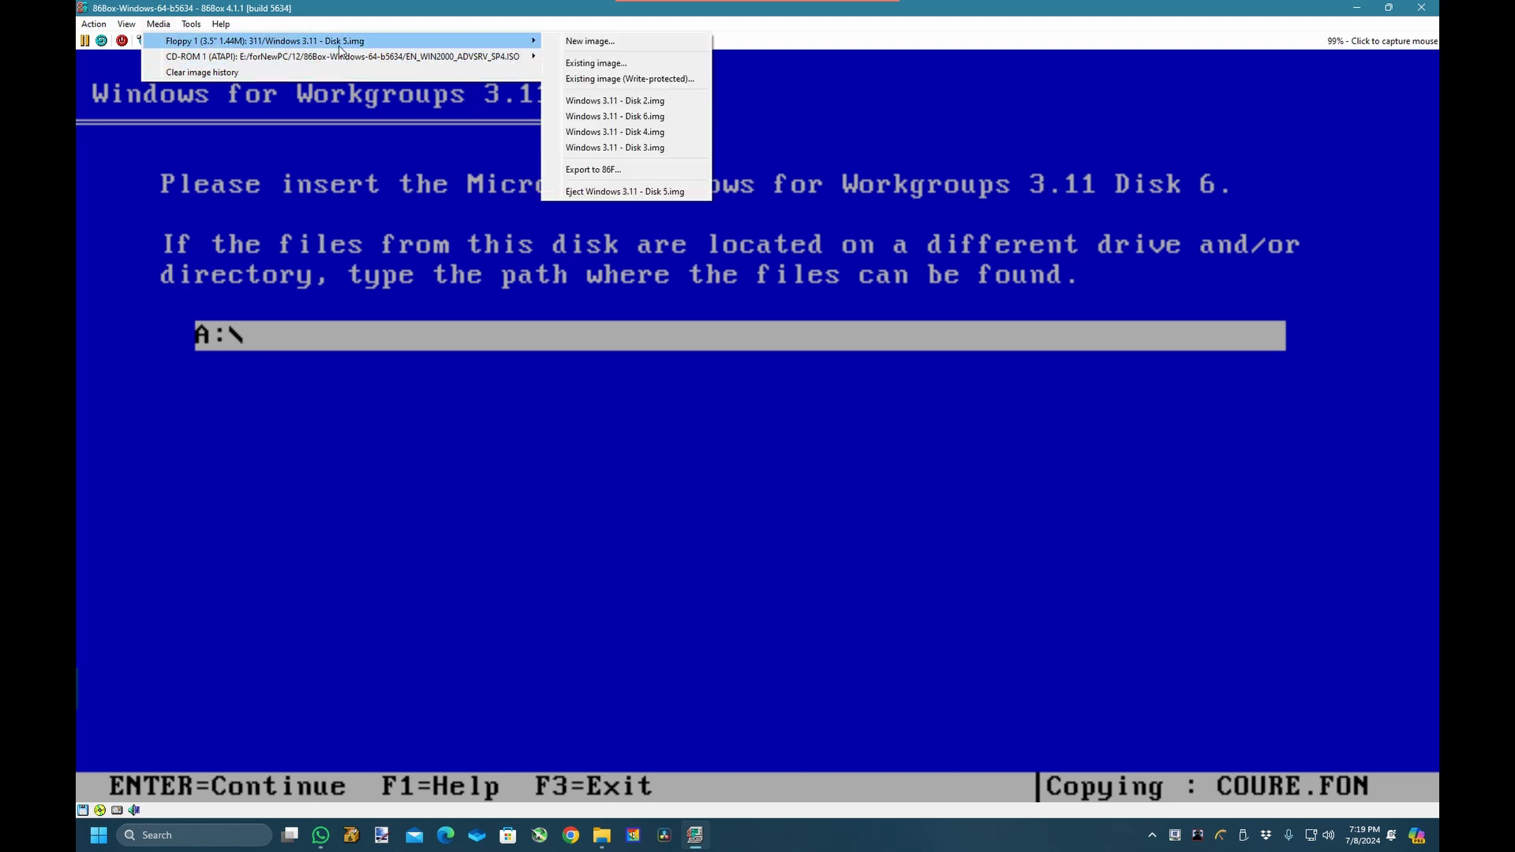
pyautogui.click(608, 116)
pyautogui.click(608, 119)
pyautogui.press('Return')
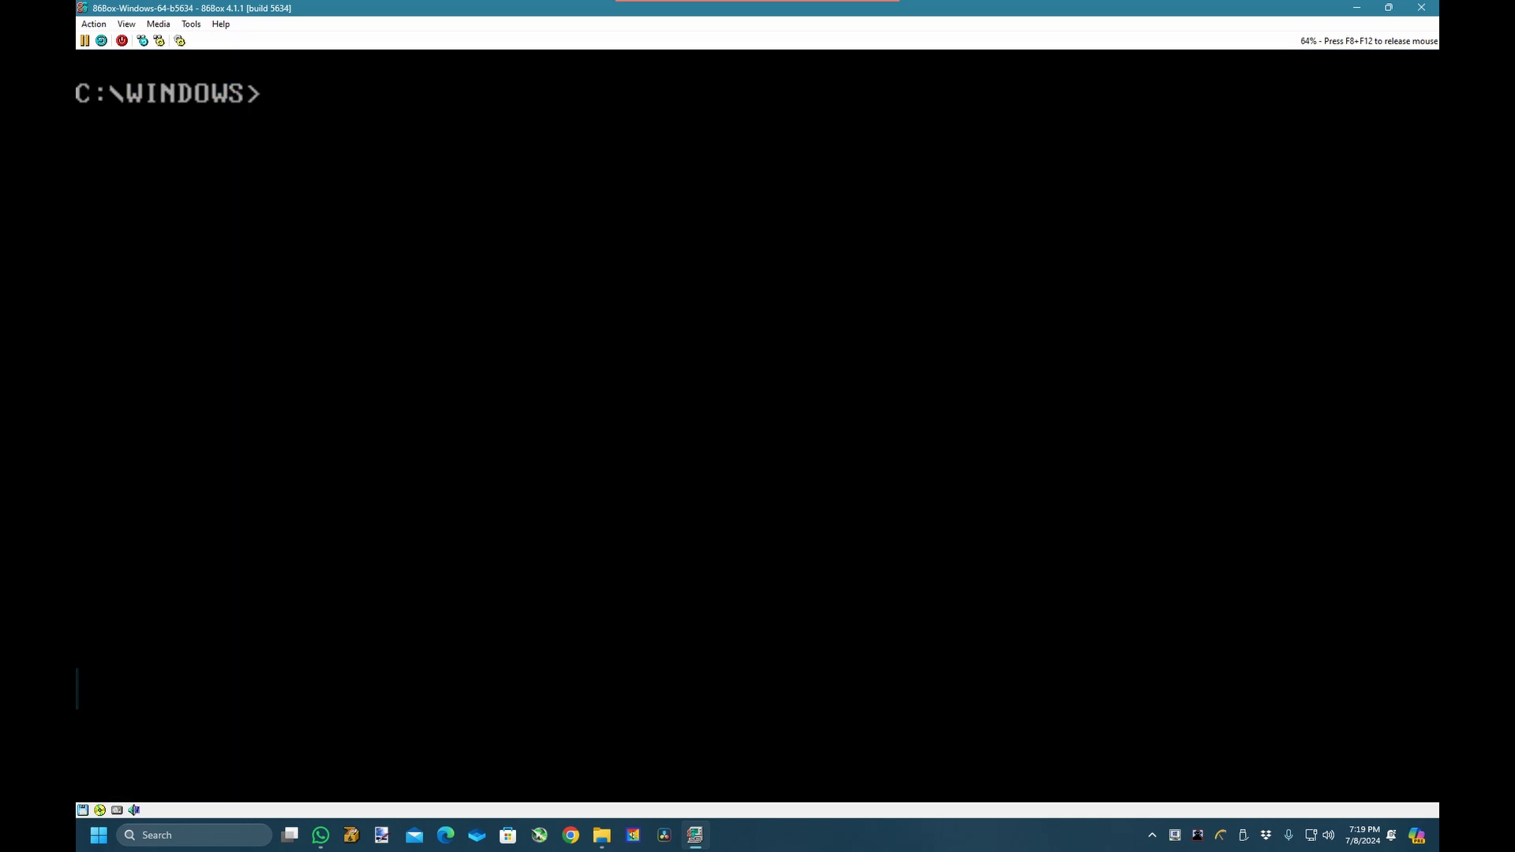
pyautogui.write('win')
pyautogui.press('Return')
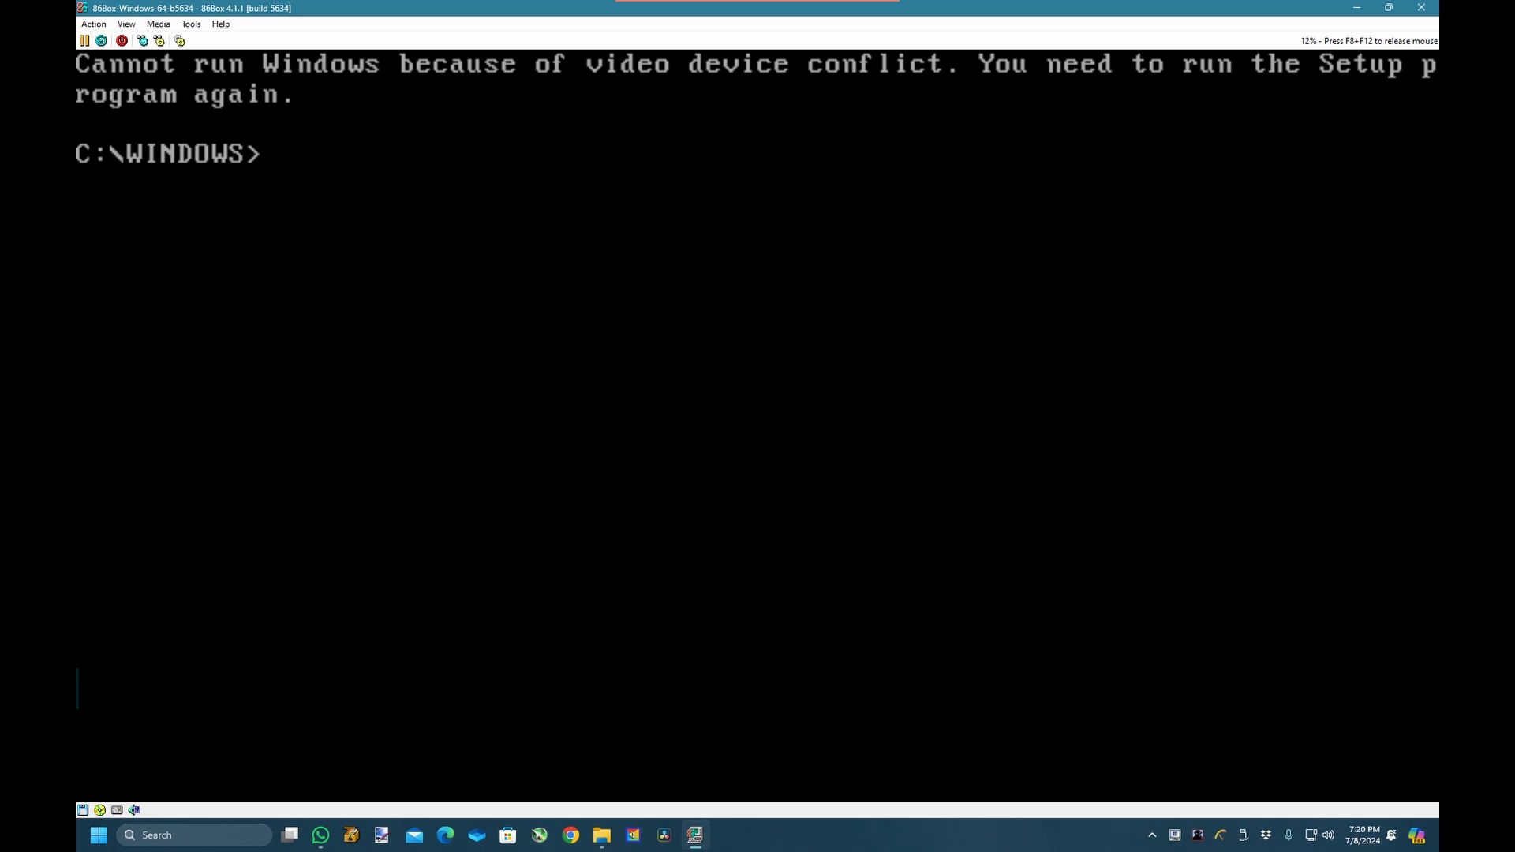
# Run setup from the DOS prompt, change the display to 8514/a (small fonts), and accept the system information list.
pyautogui.write('setup')
pyautogui.press('Return')
pyautogui.press('Up')
pyautogui.press('Up')
pyautogui.press('Up')
pyautogui.press('Up')
pyautogui.press('Up')
pyautogui.press('Up')
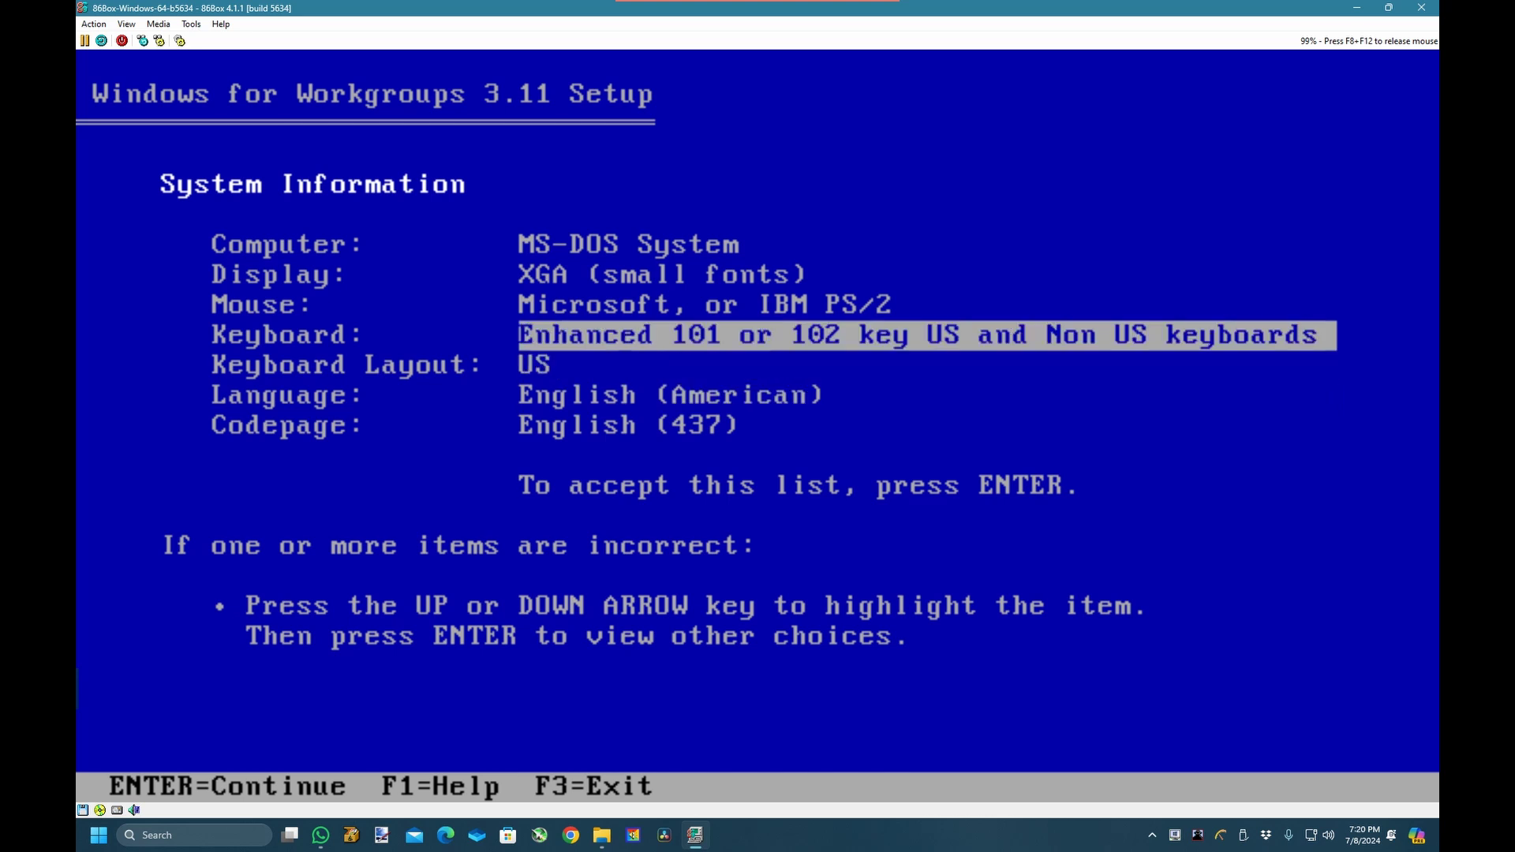
pyautogui.press('Return')
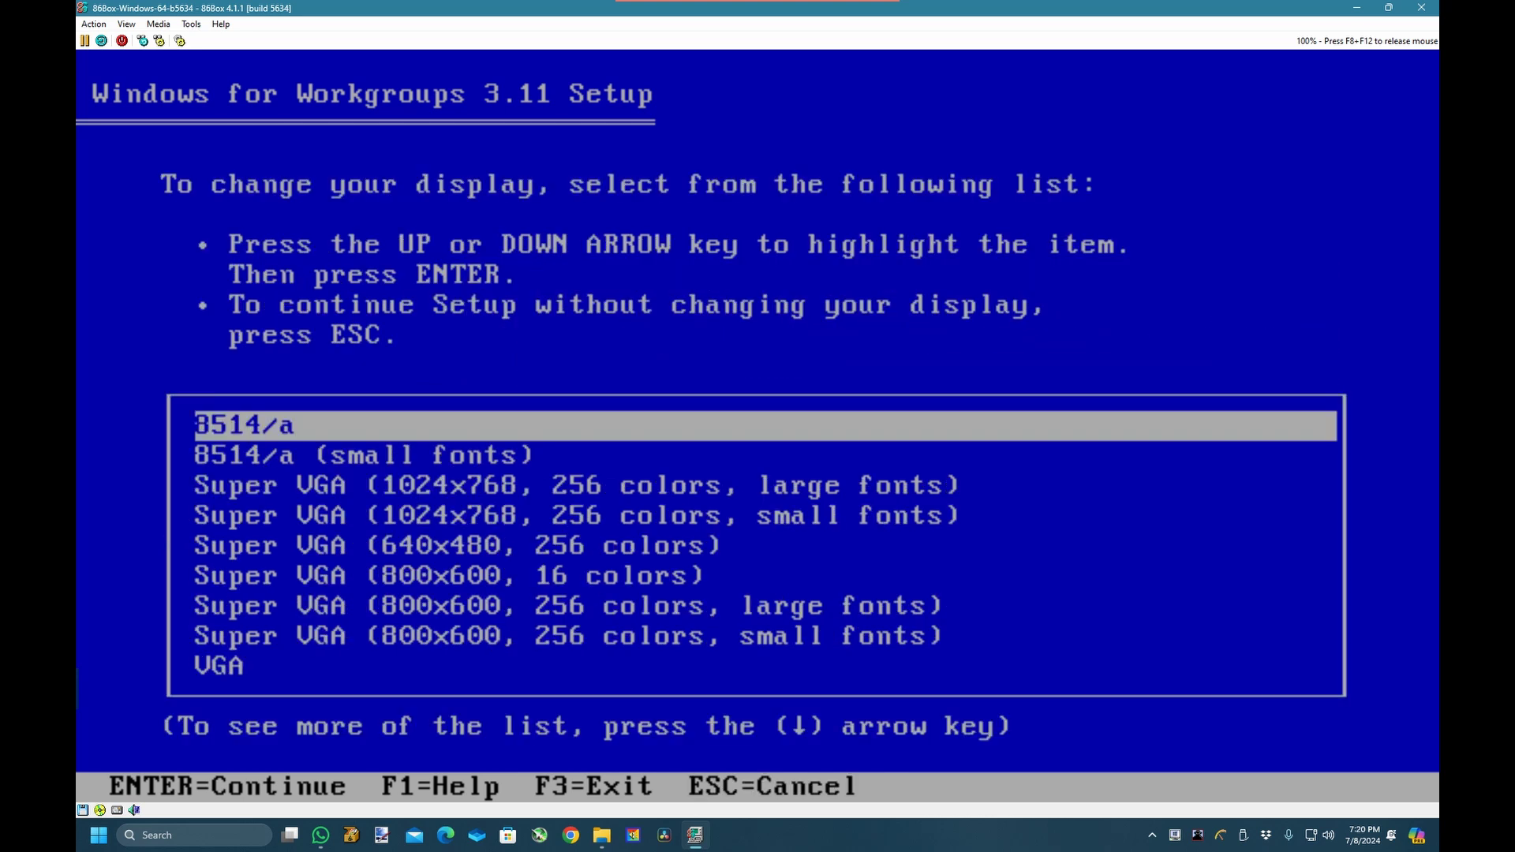
pyautogui.press('Down')
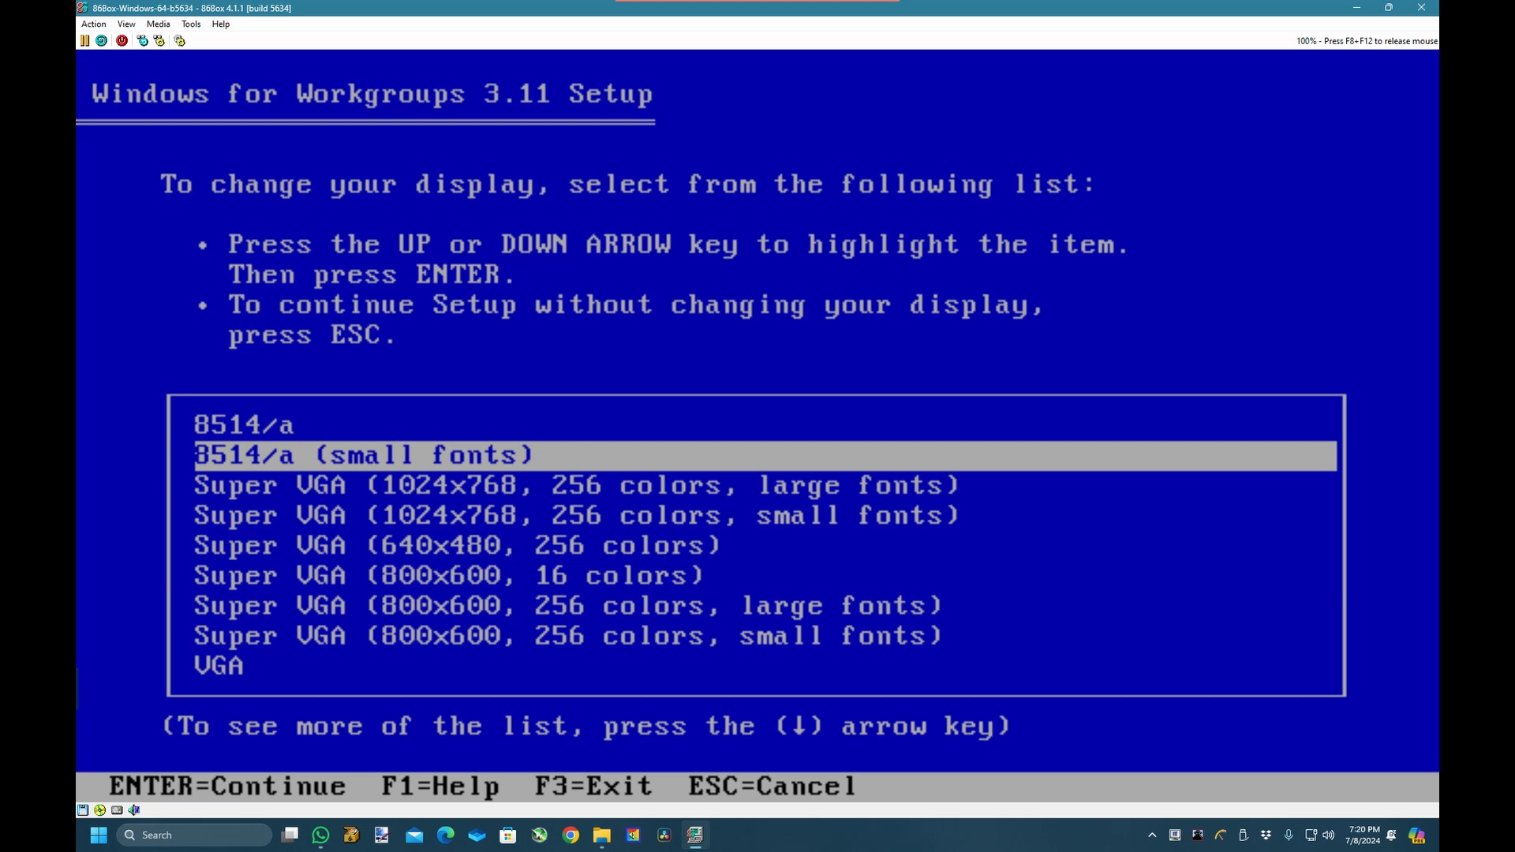
pyautogui.press('Return')
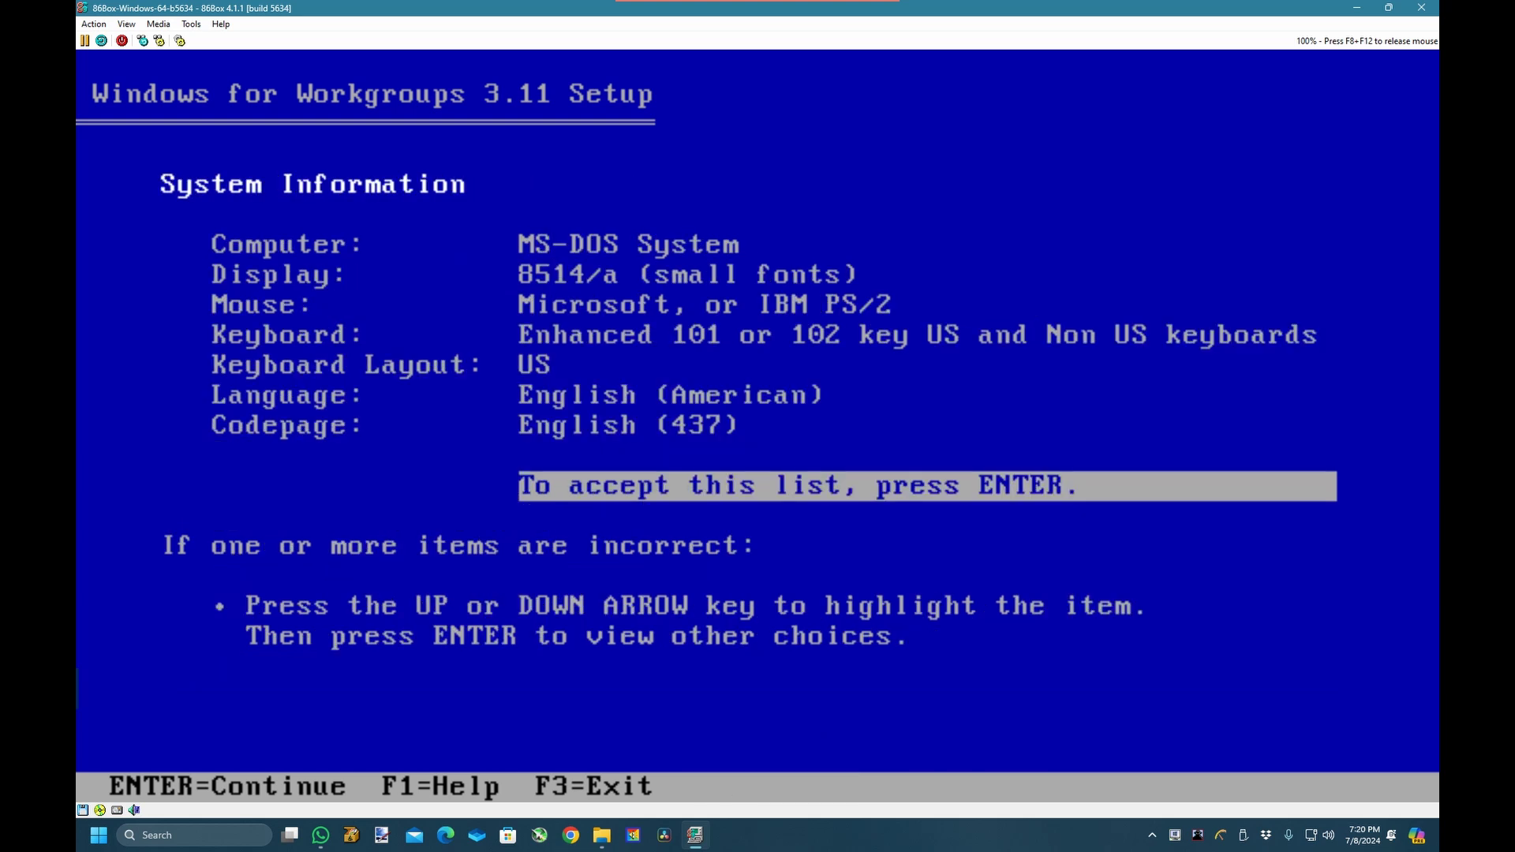
pyautogui.press('Return')
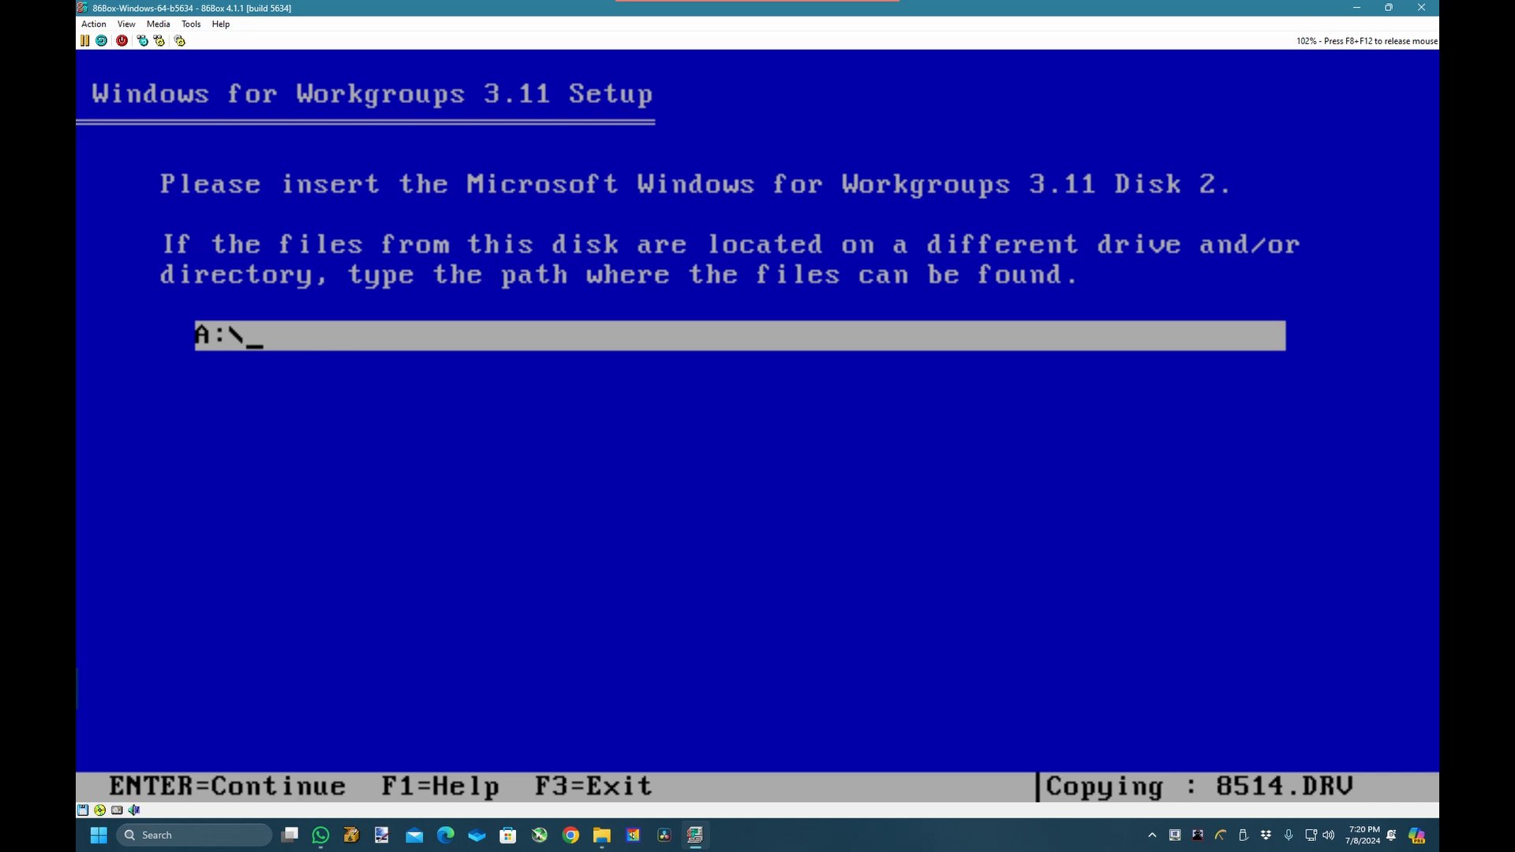
# Release the mouse, load the Windows 3.11 - Disk 2 image into the floppy drive, and continue Setup.
pyautogui.hotkey('F8', 'F12')
pyautogui.click(189, 23)
pyautogui.moveTo(158, 23)
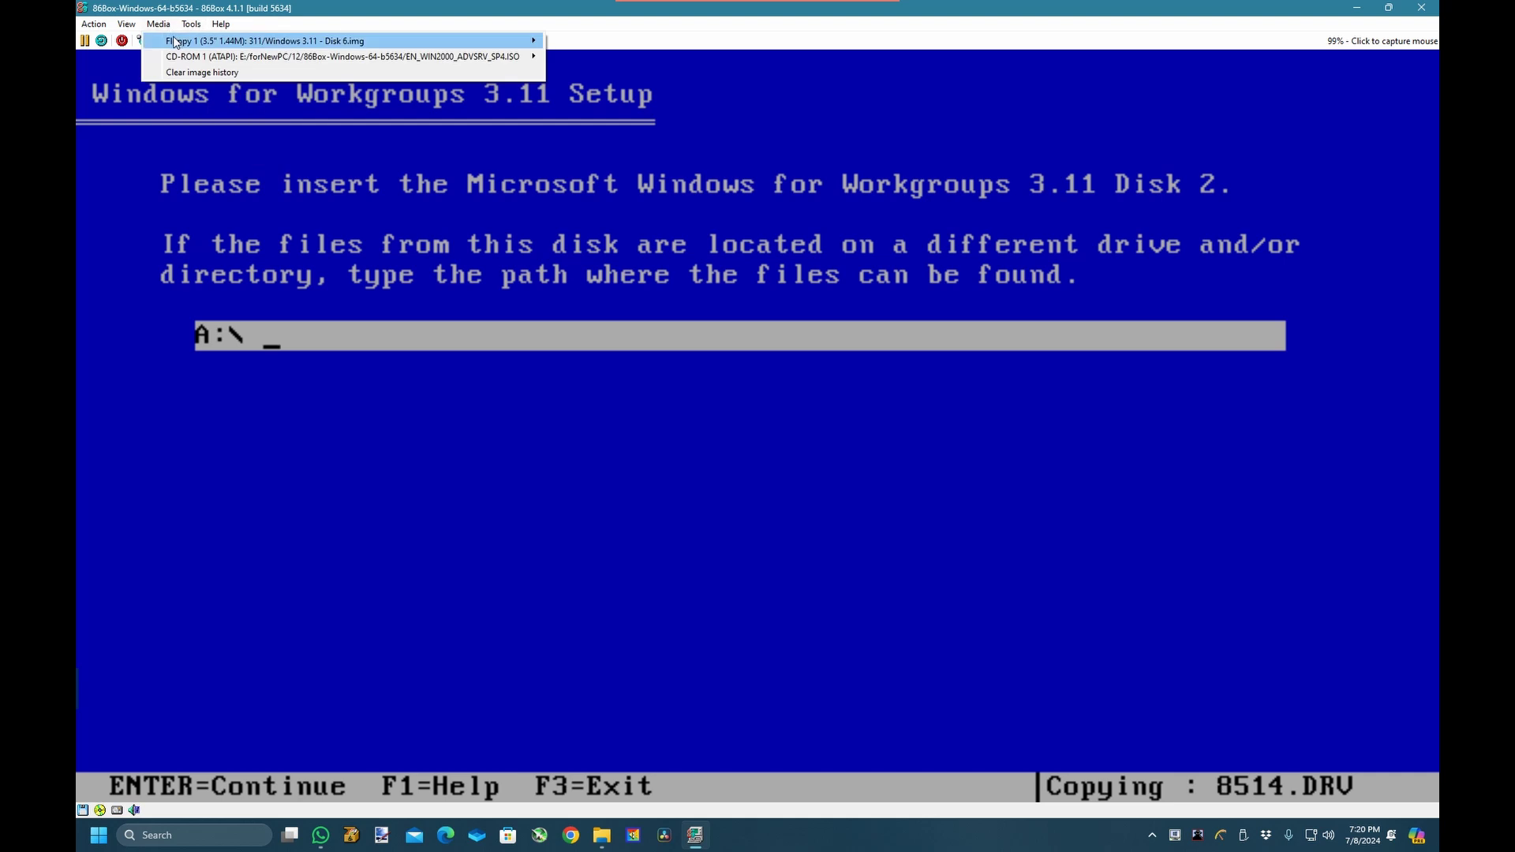
pyautogui.moveTo(337, 41)
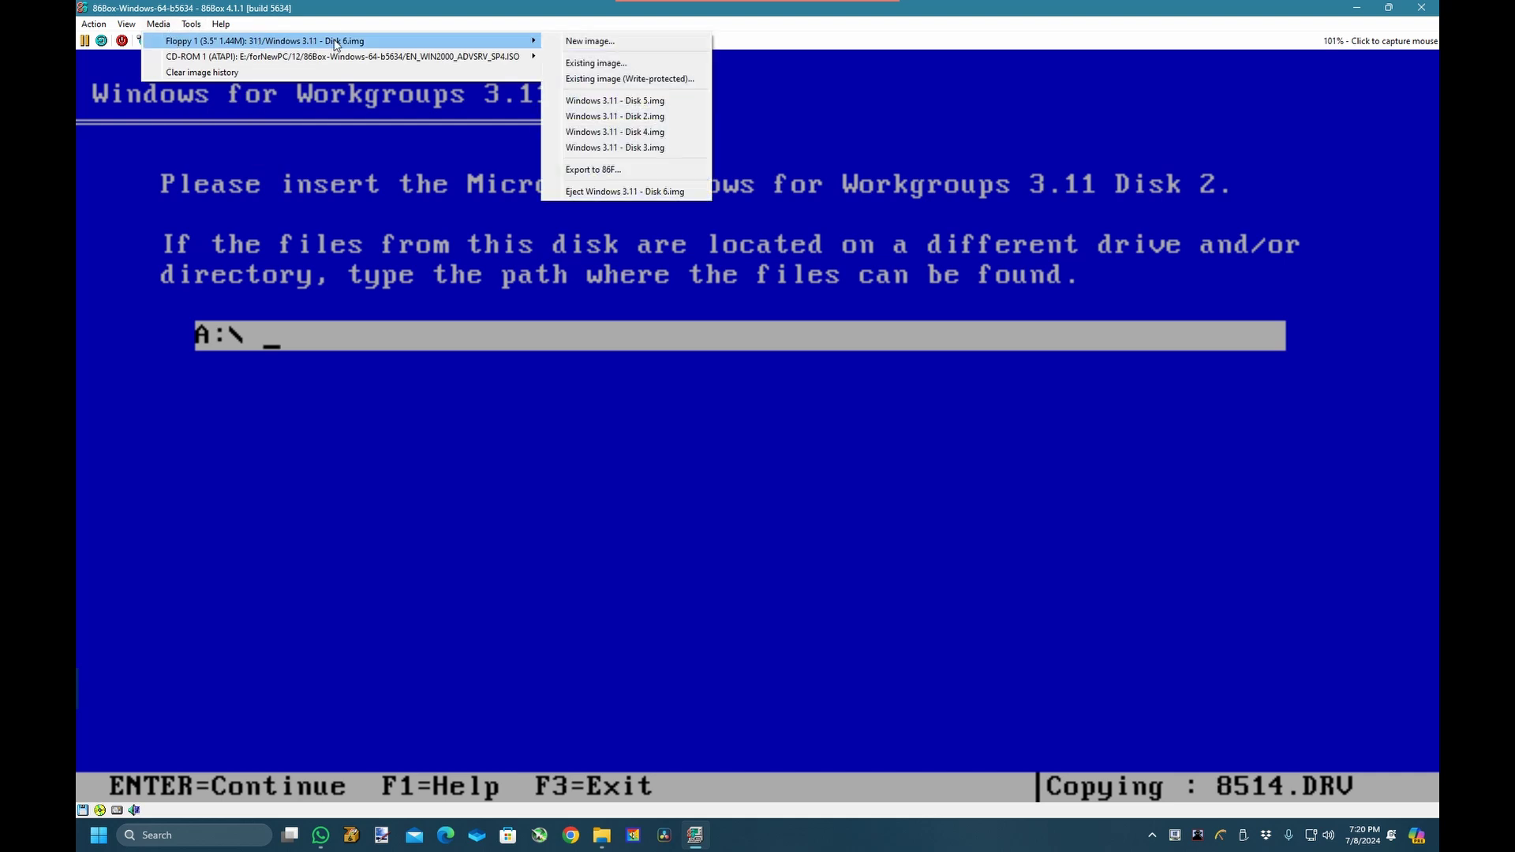
pyautogui.click(581, 69)
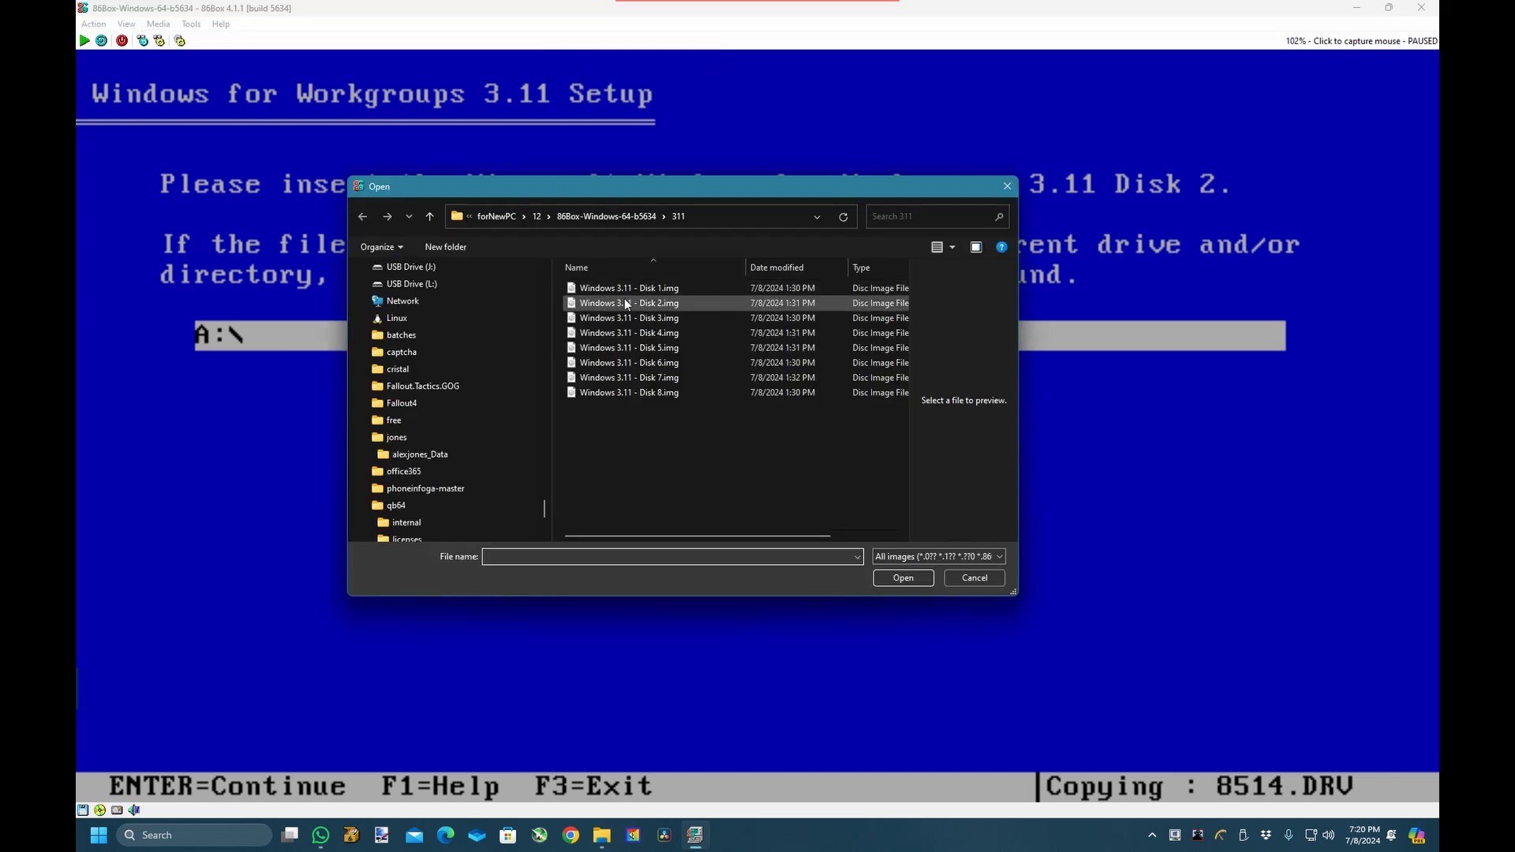
pyautogui.click(625, 304)
pyautogui.doubleClick(626, 304)
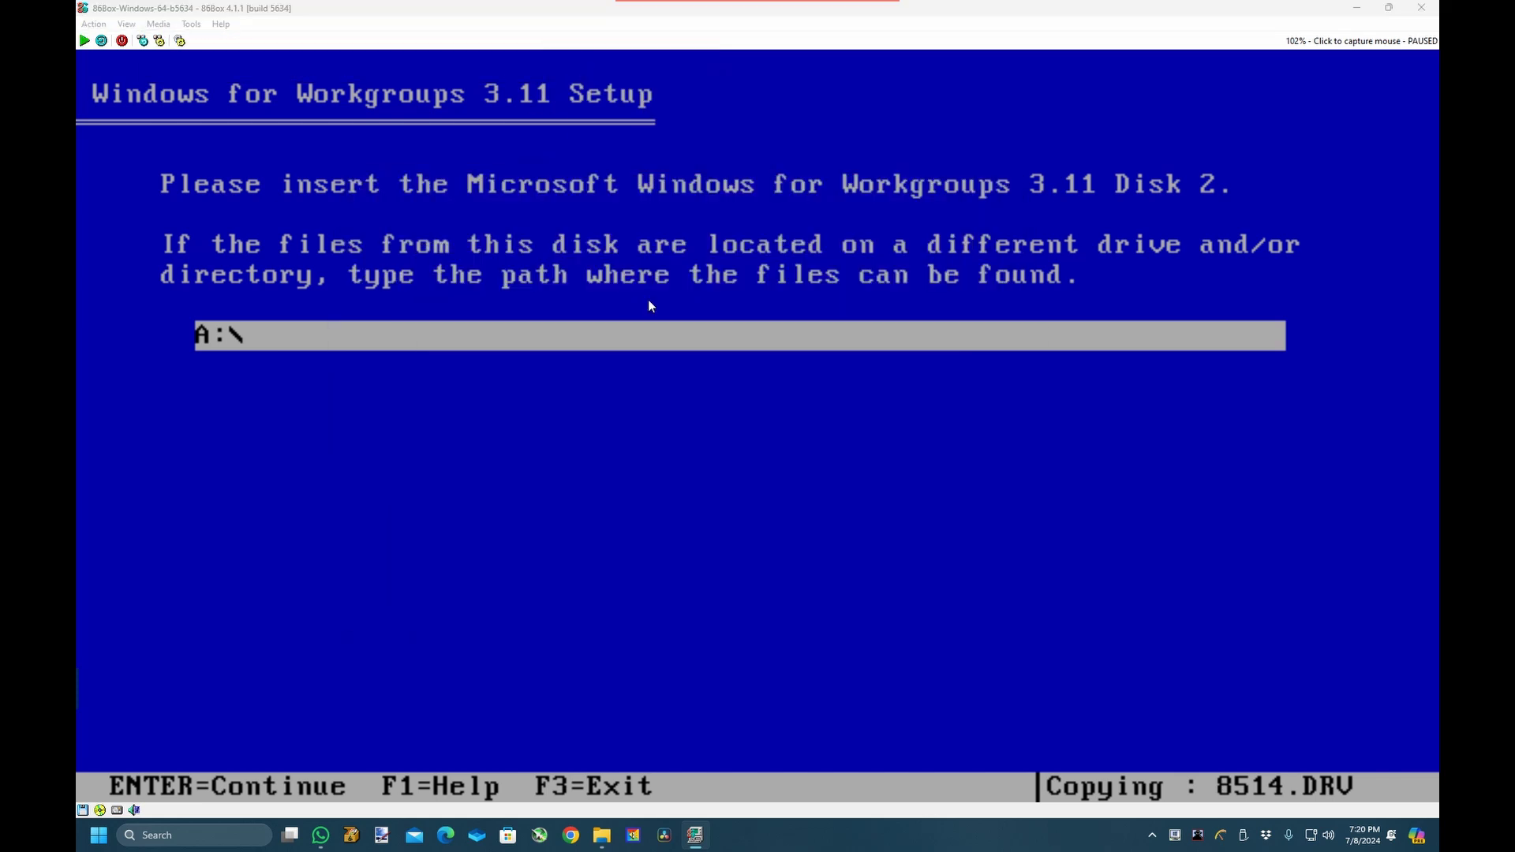
pyautogui.press('Return')
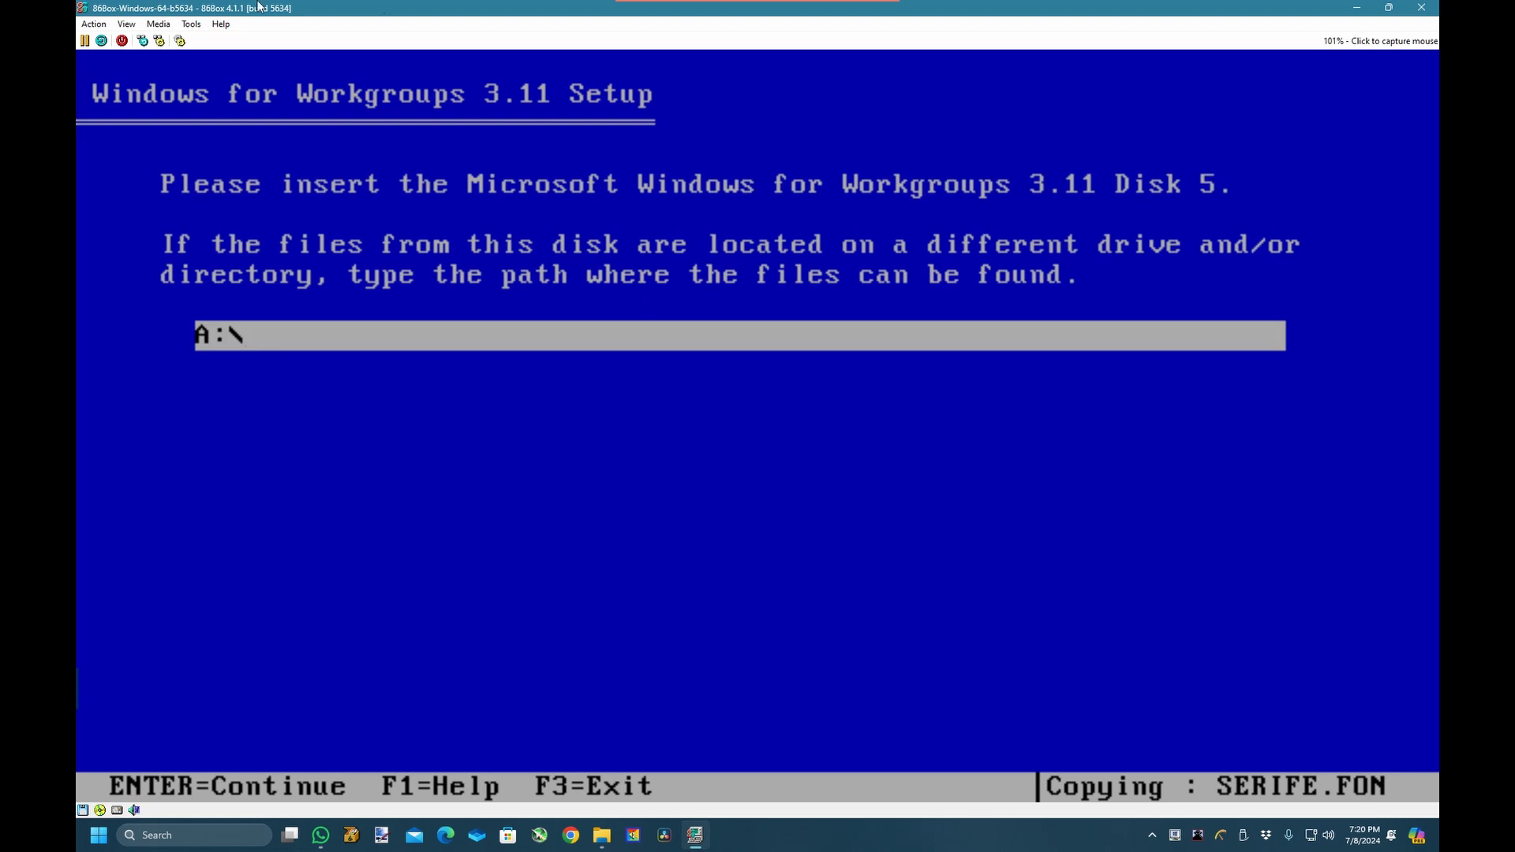
# Swap the floppy to the Windows 3.11 - Disk 5 image and continue copying the font files.
pyautogui.click(193, 25)
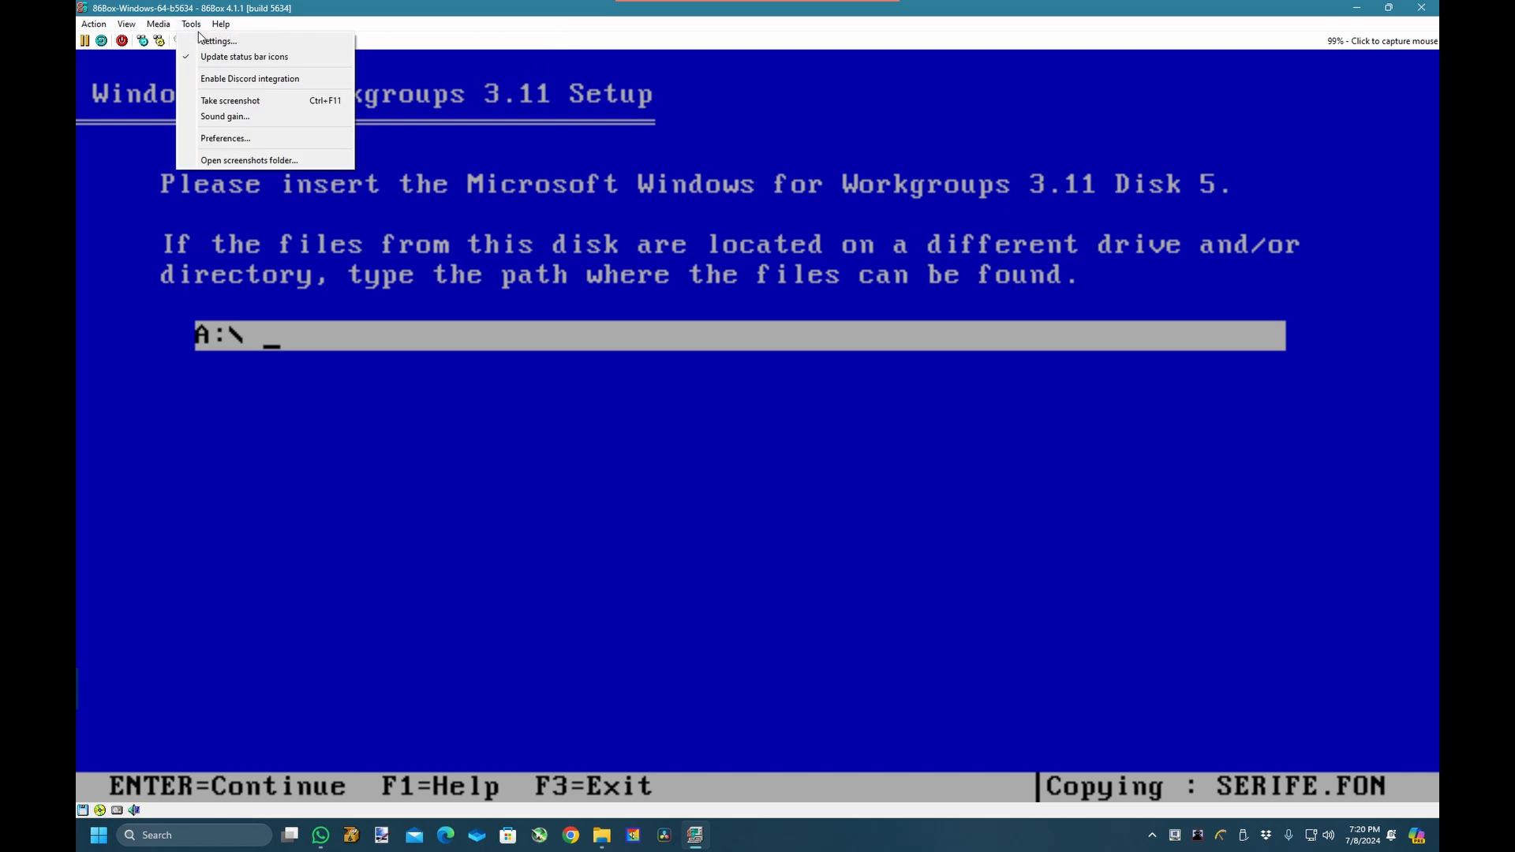
pyautogui.moveTo(158, 25)
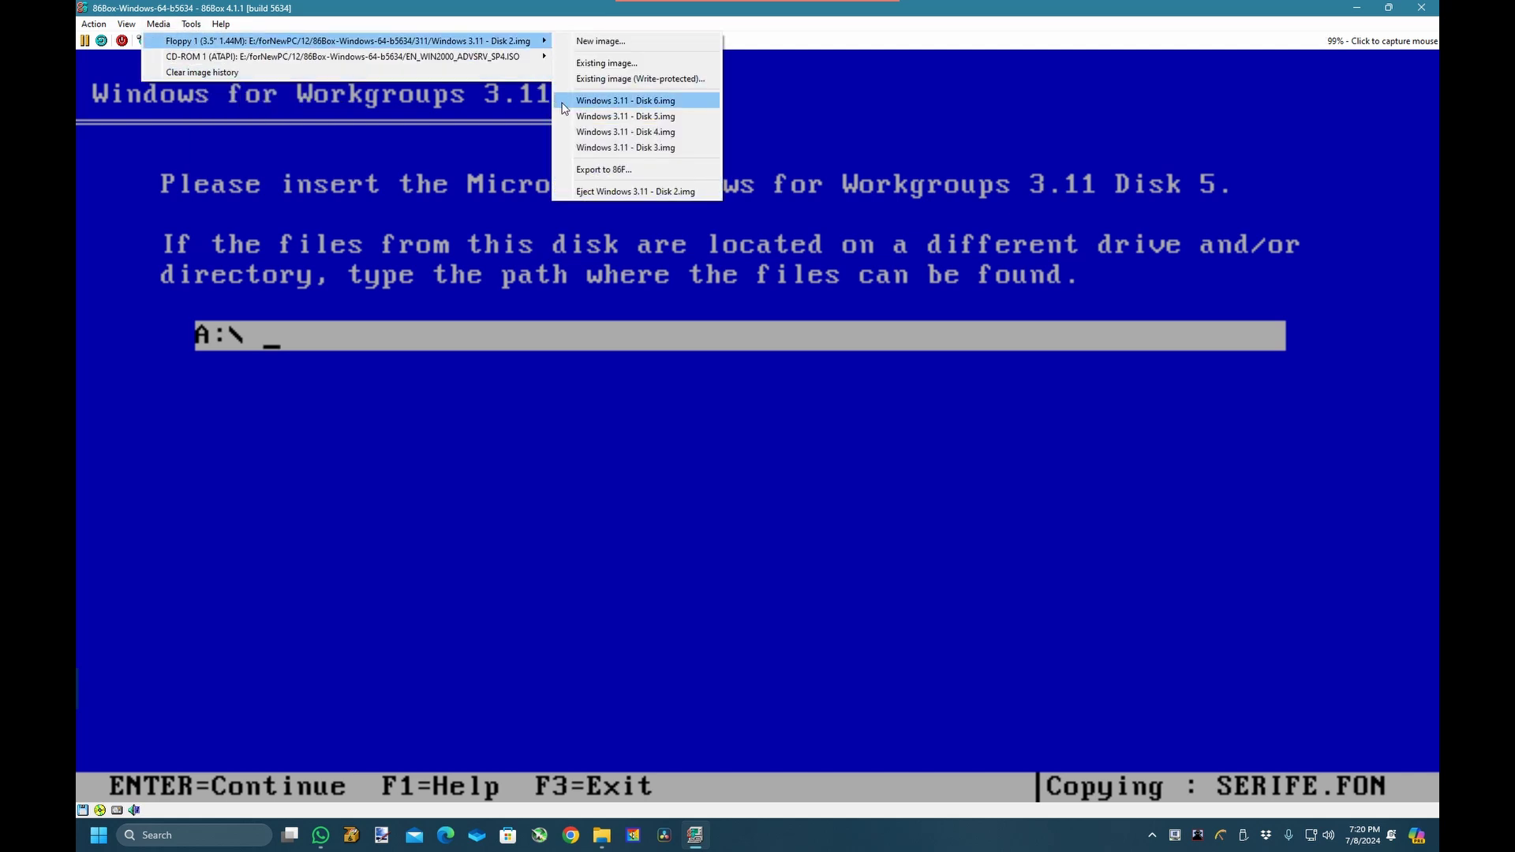
pyautogui.click(585, 112)
pyautogui.press('Return')
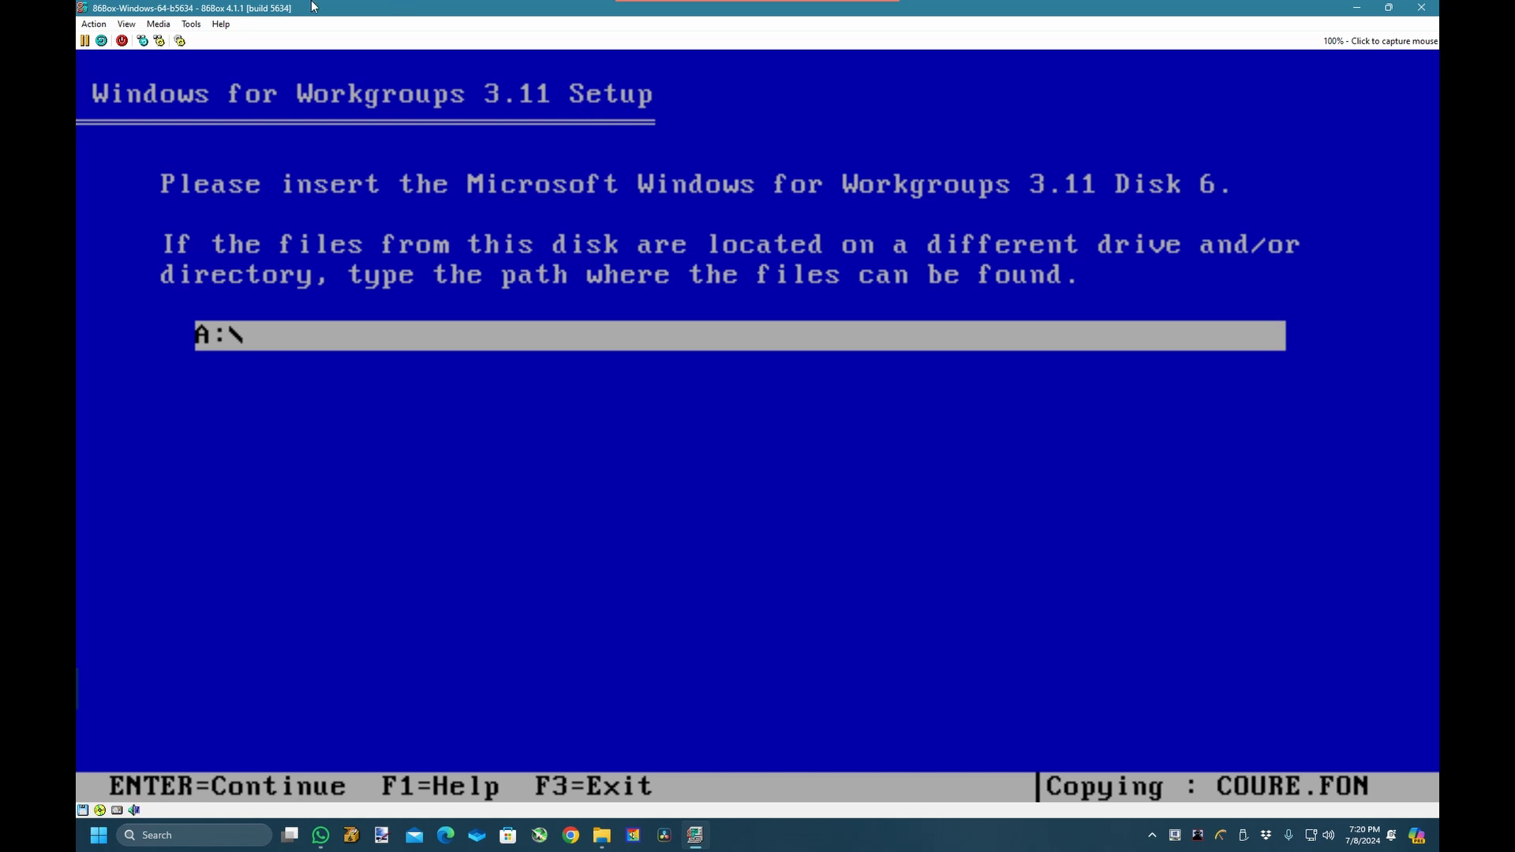
# Load the Windows 3.11 - Disk 6 image into the floppy drive and finish the display driver installation.
pyautogui.click(156, 24)
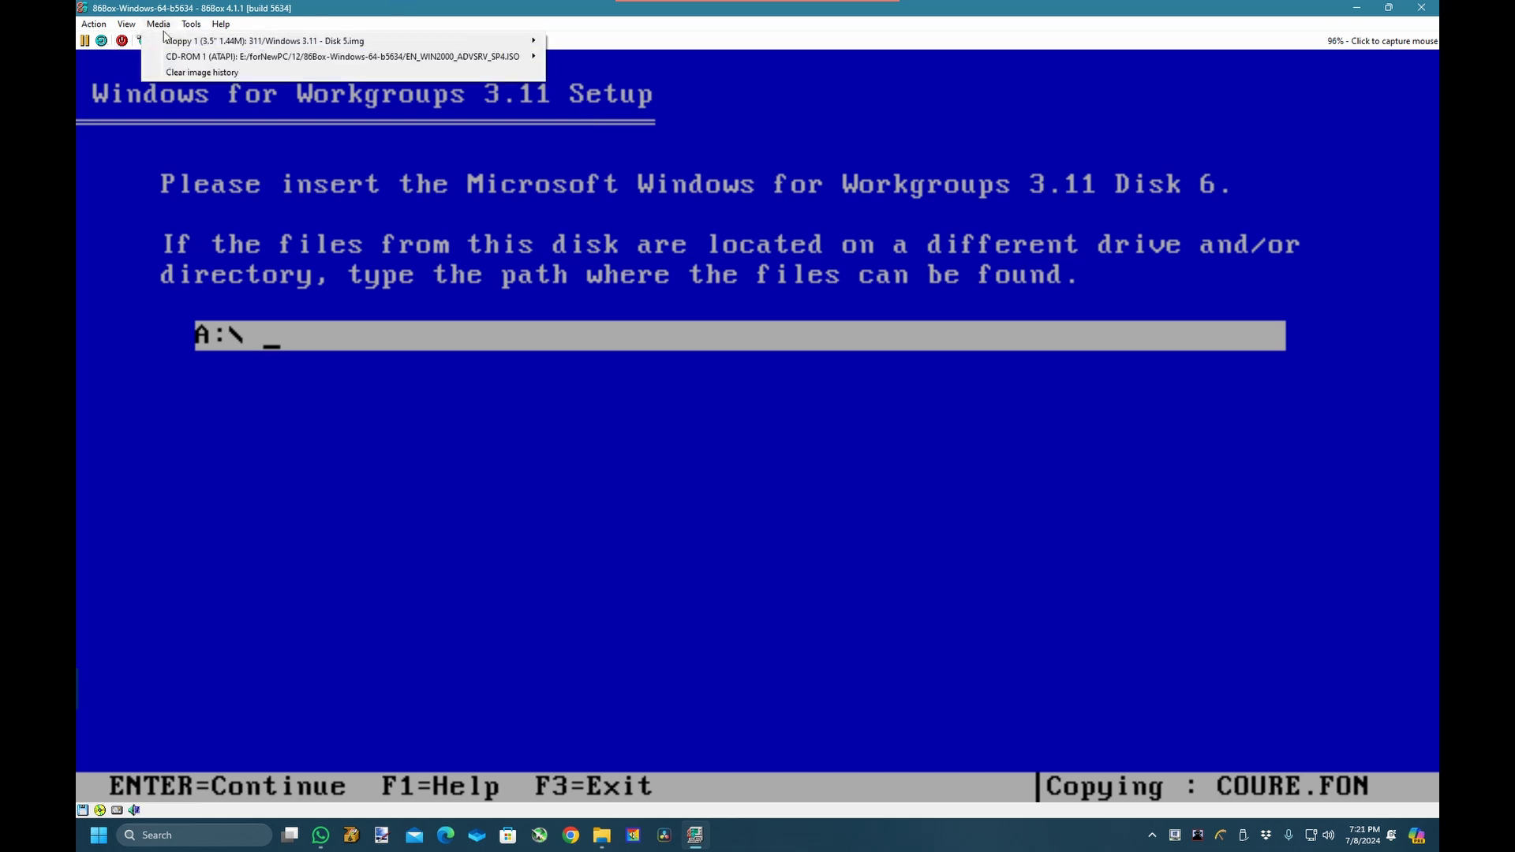
pyautogui.moveTo(505, 41)
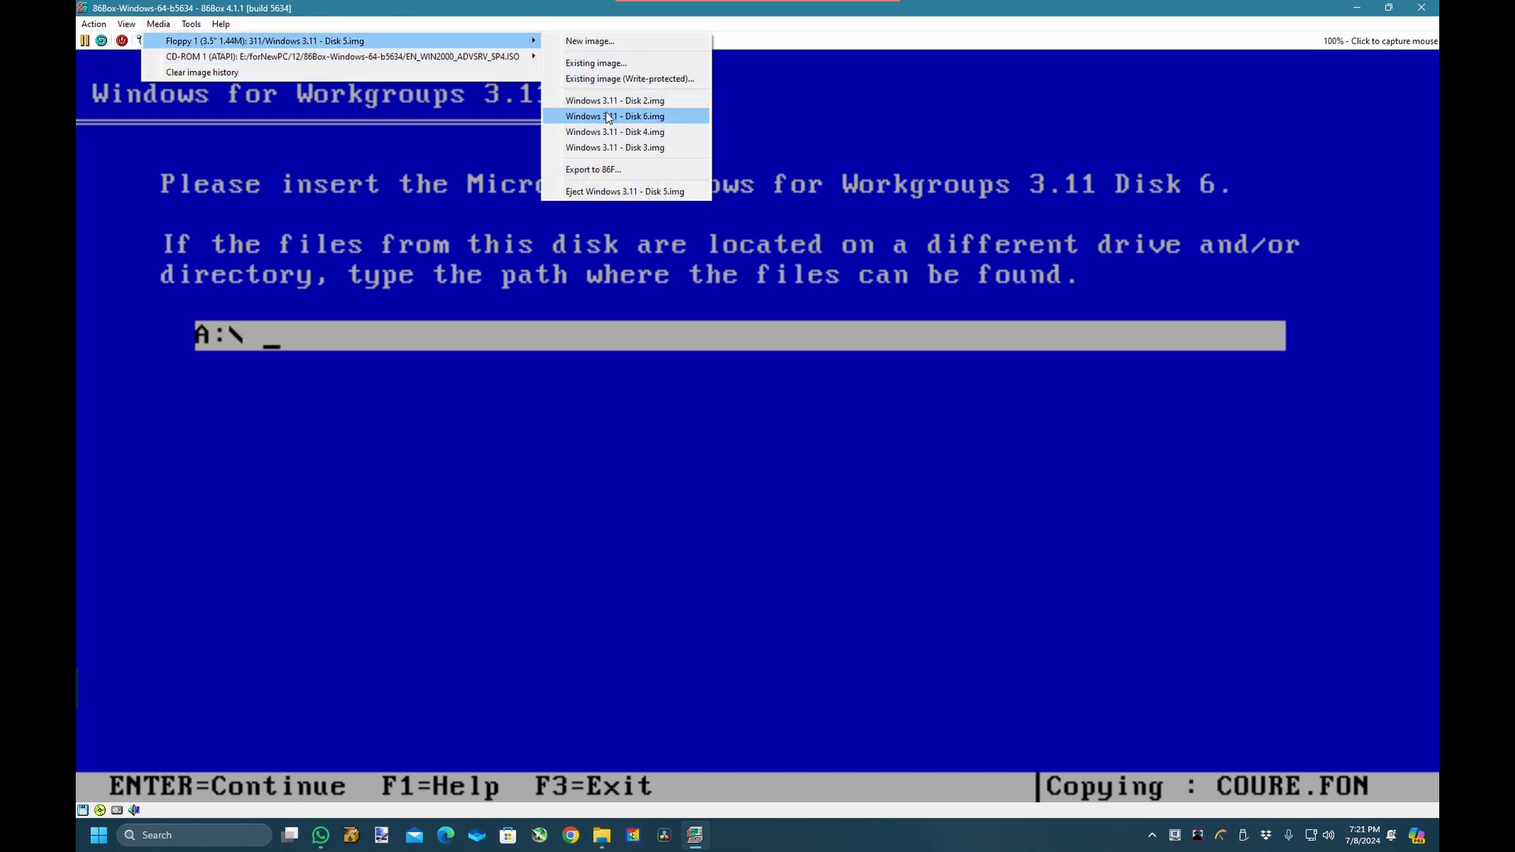
pyautogui.click(610, 66)
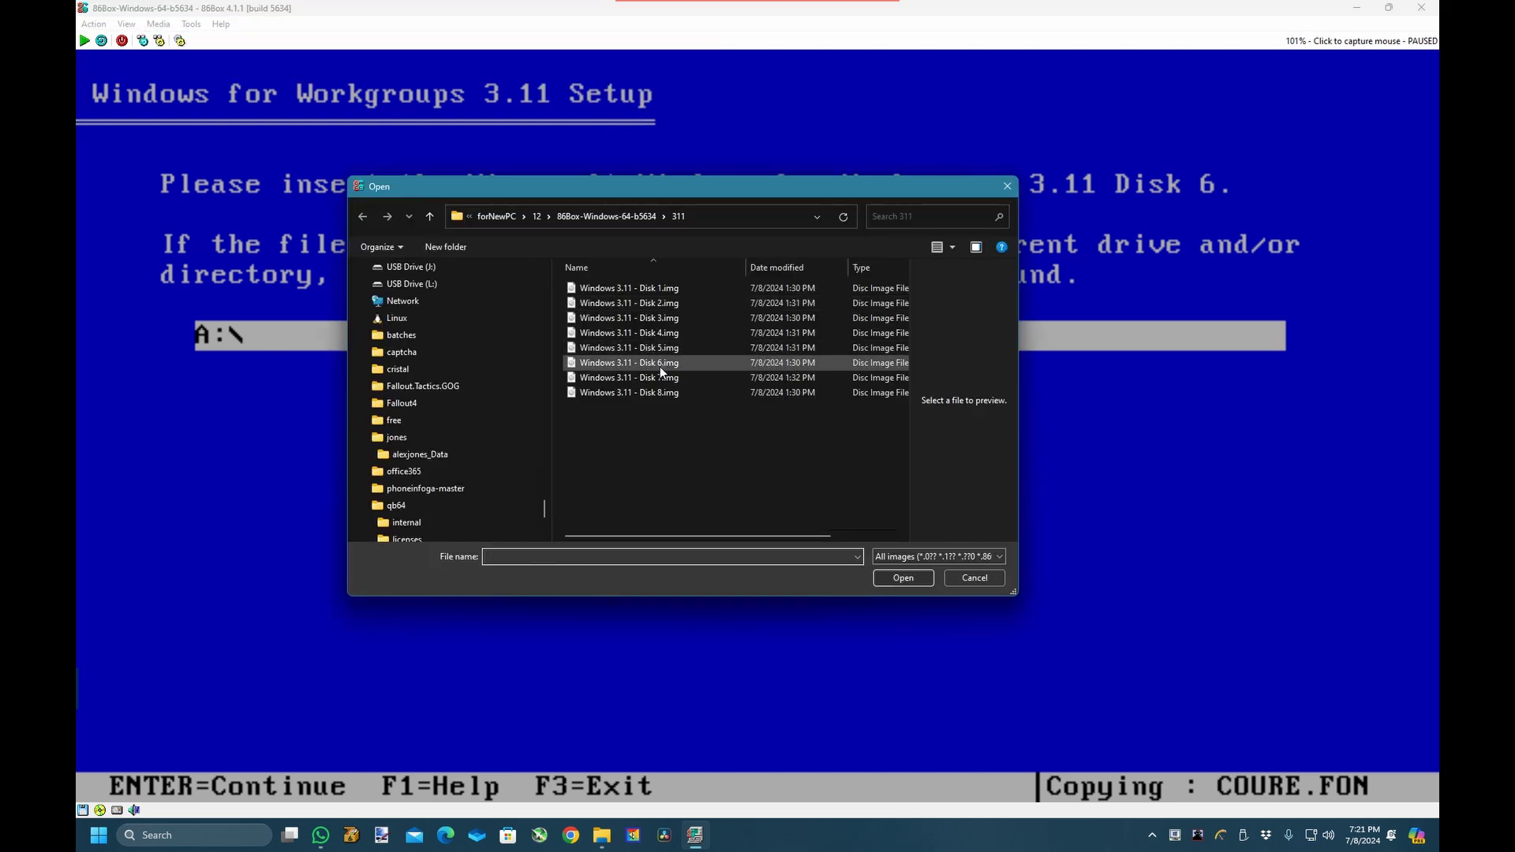
pyautogui.doubleClick(673, 367)
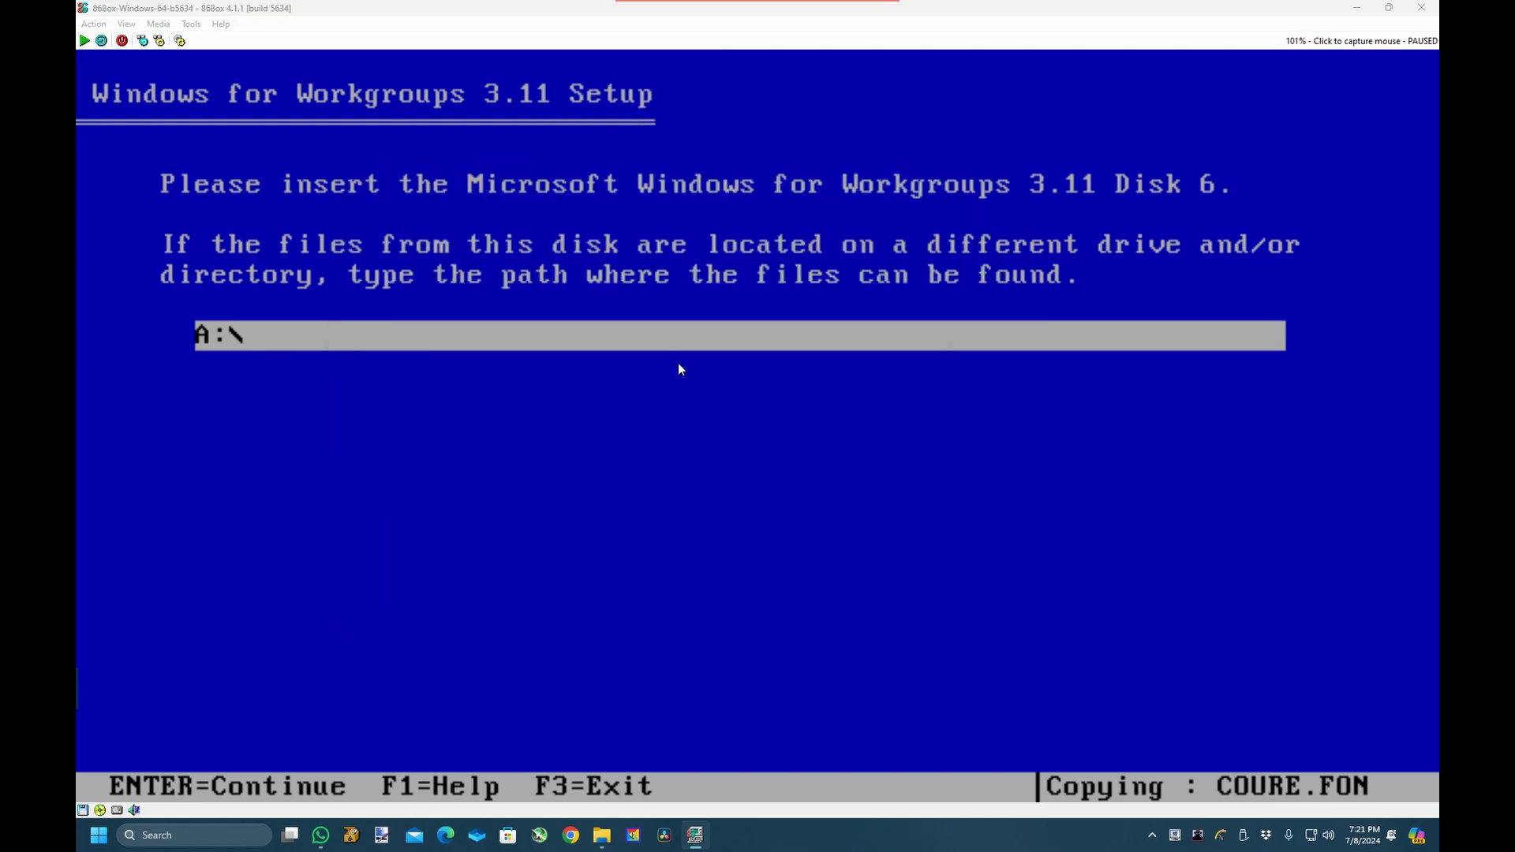
pyautogui.press('Return')
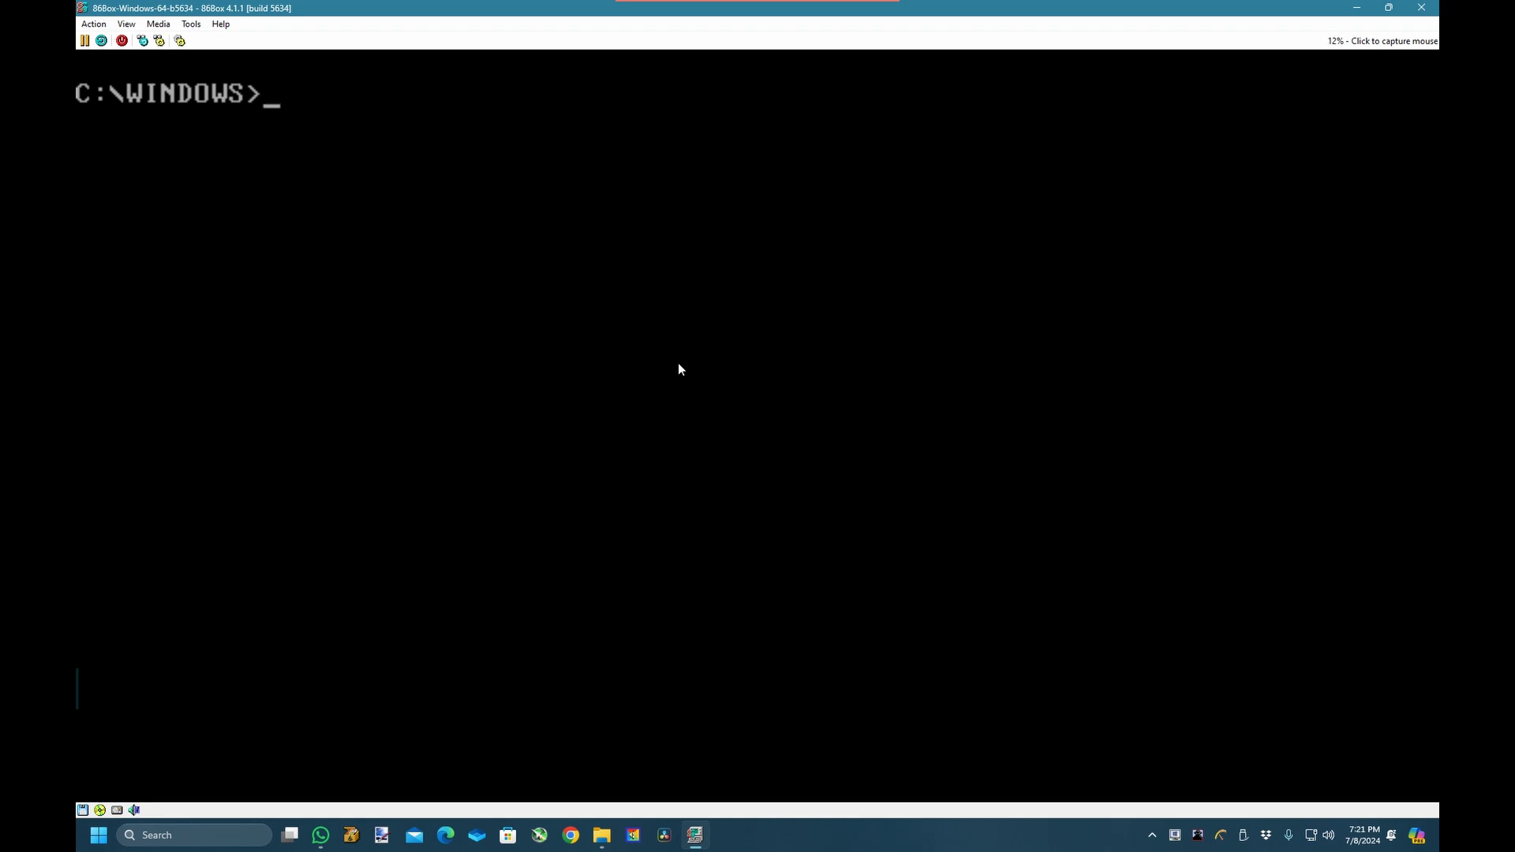
# Start Windows from the C:\WINDOWS prompt with the win command.
pyautogui.write('win')
pyautogui.press('Return')
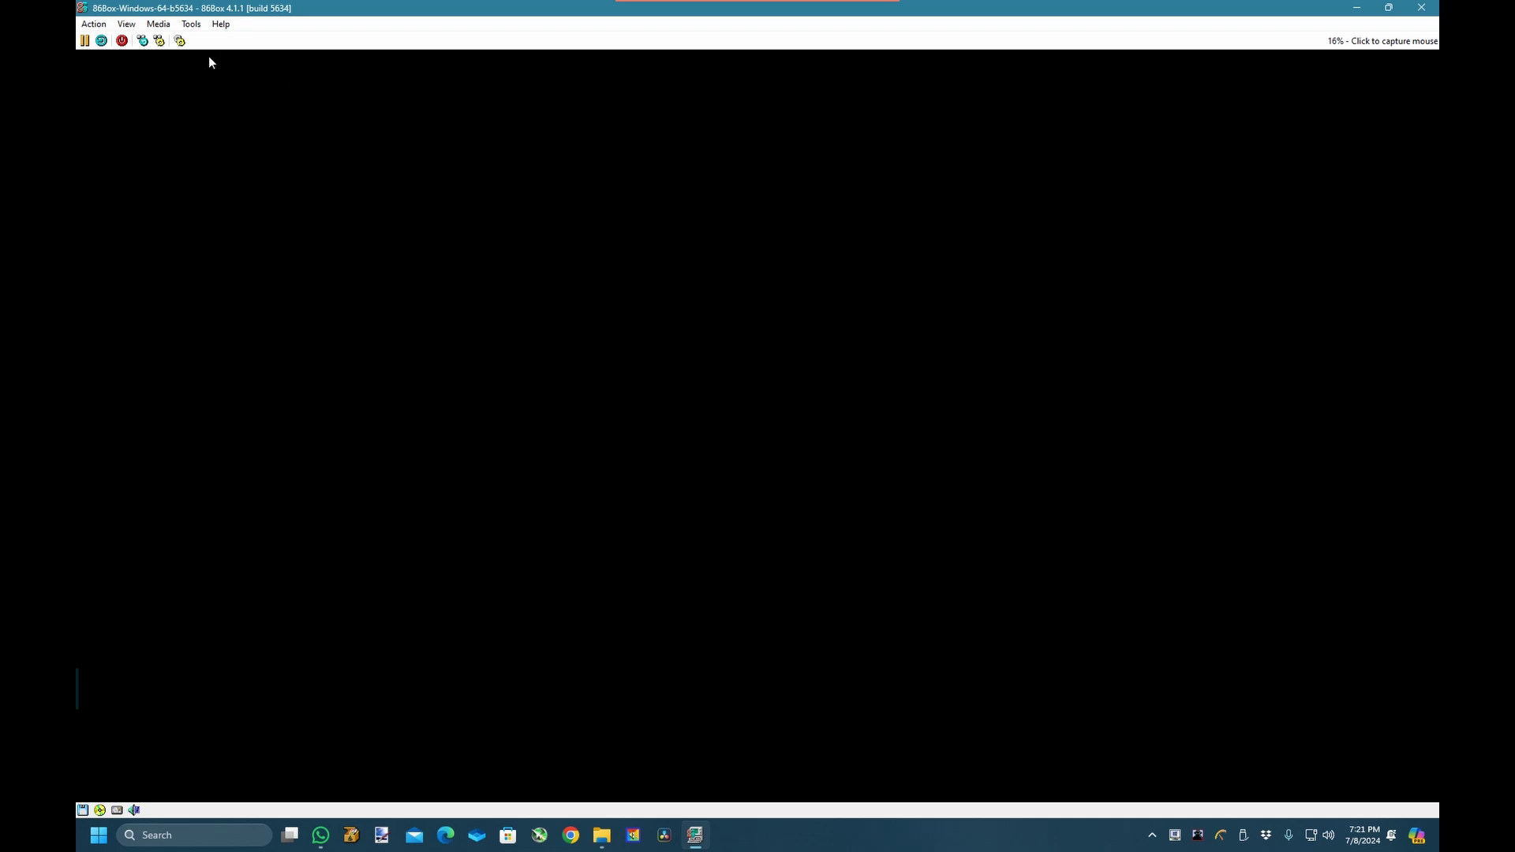
pyautogui.click(457, 211)
# Change the virtual machine's primary video card to [ISA] IBM MDA, leave the second video card at None, and save the settings.
pyautogui.hotkey('F8', 'F12')
pyautogui.click(157, 24)
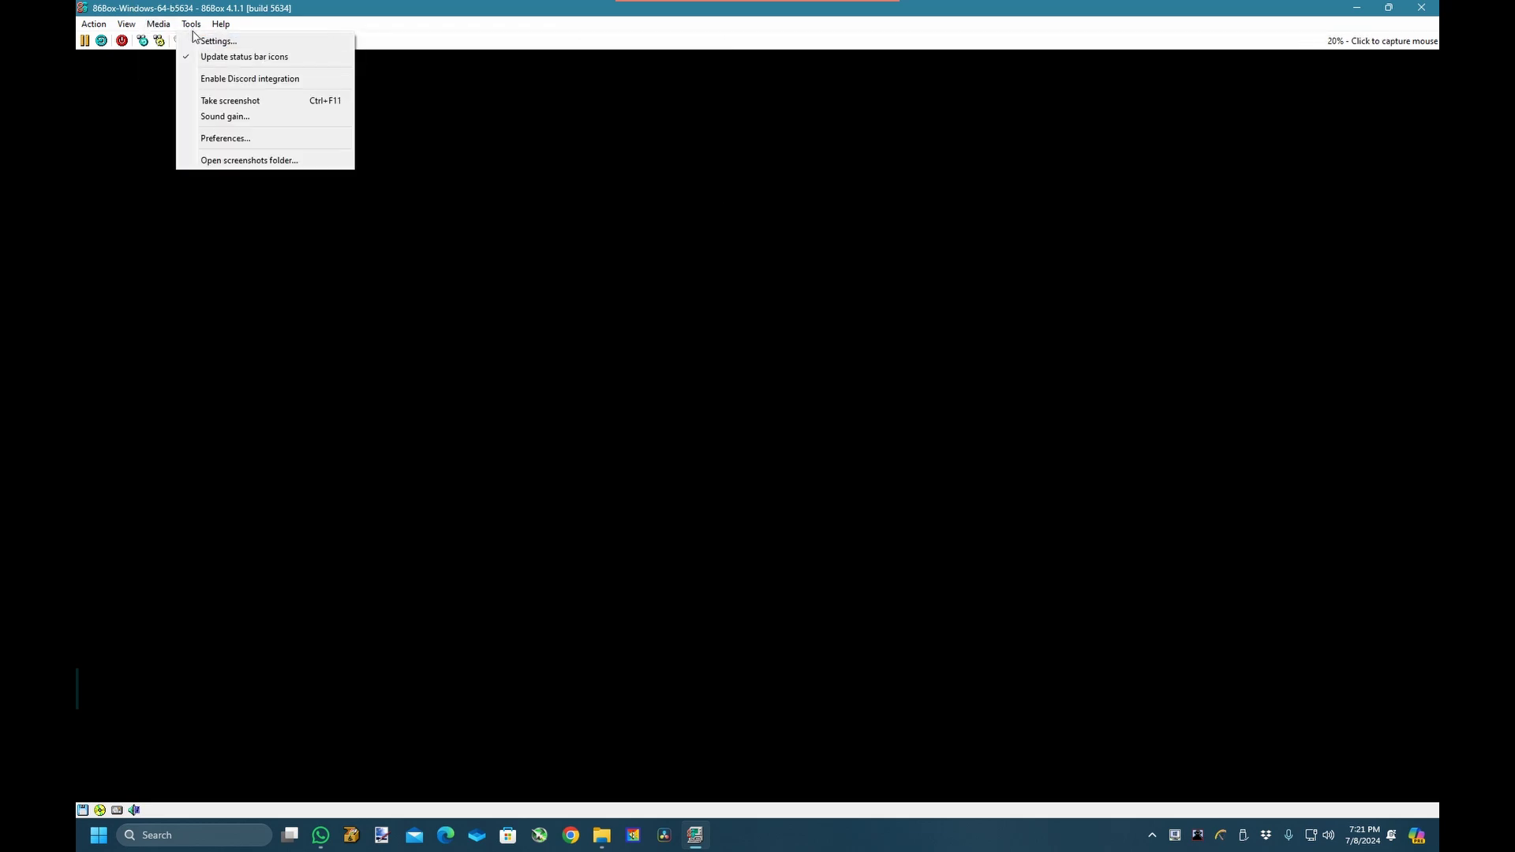
pyautogui.click(199, 38)
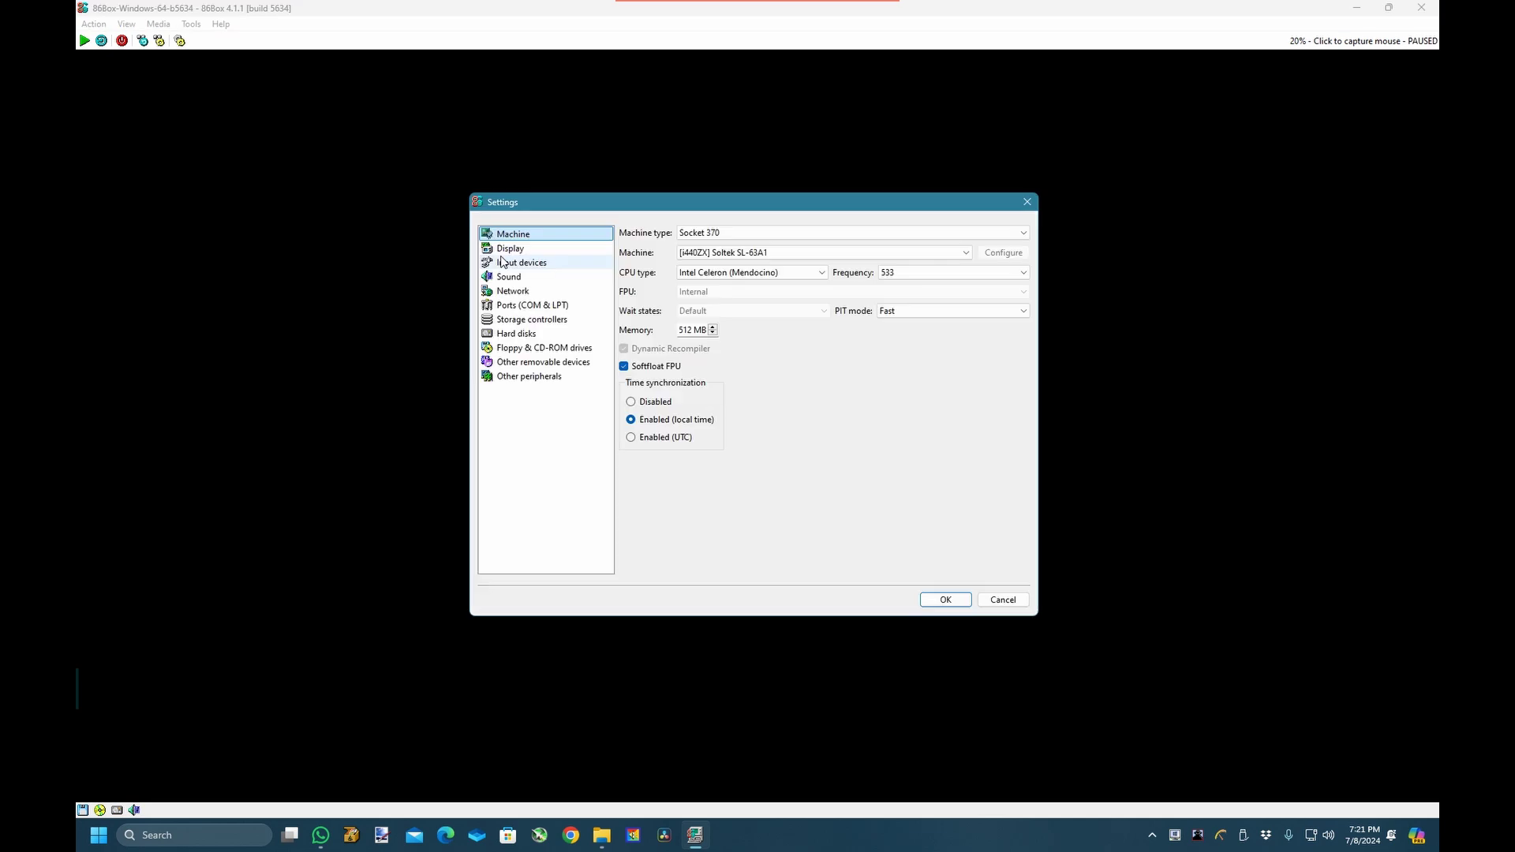
pyautogui.click(521, 262)
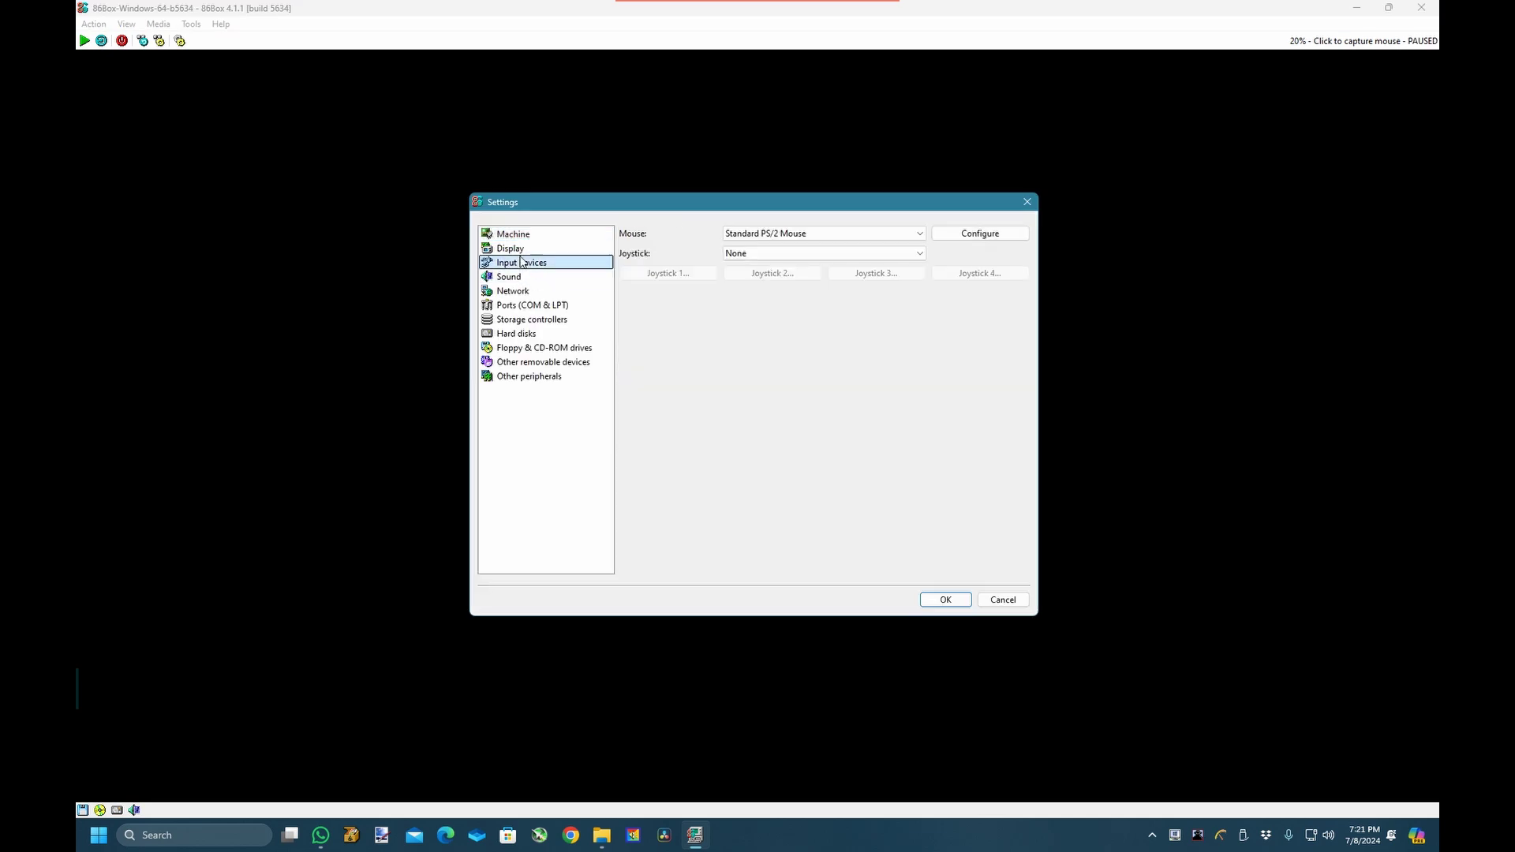
pyautogui.click(511, 248)
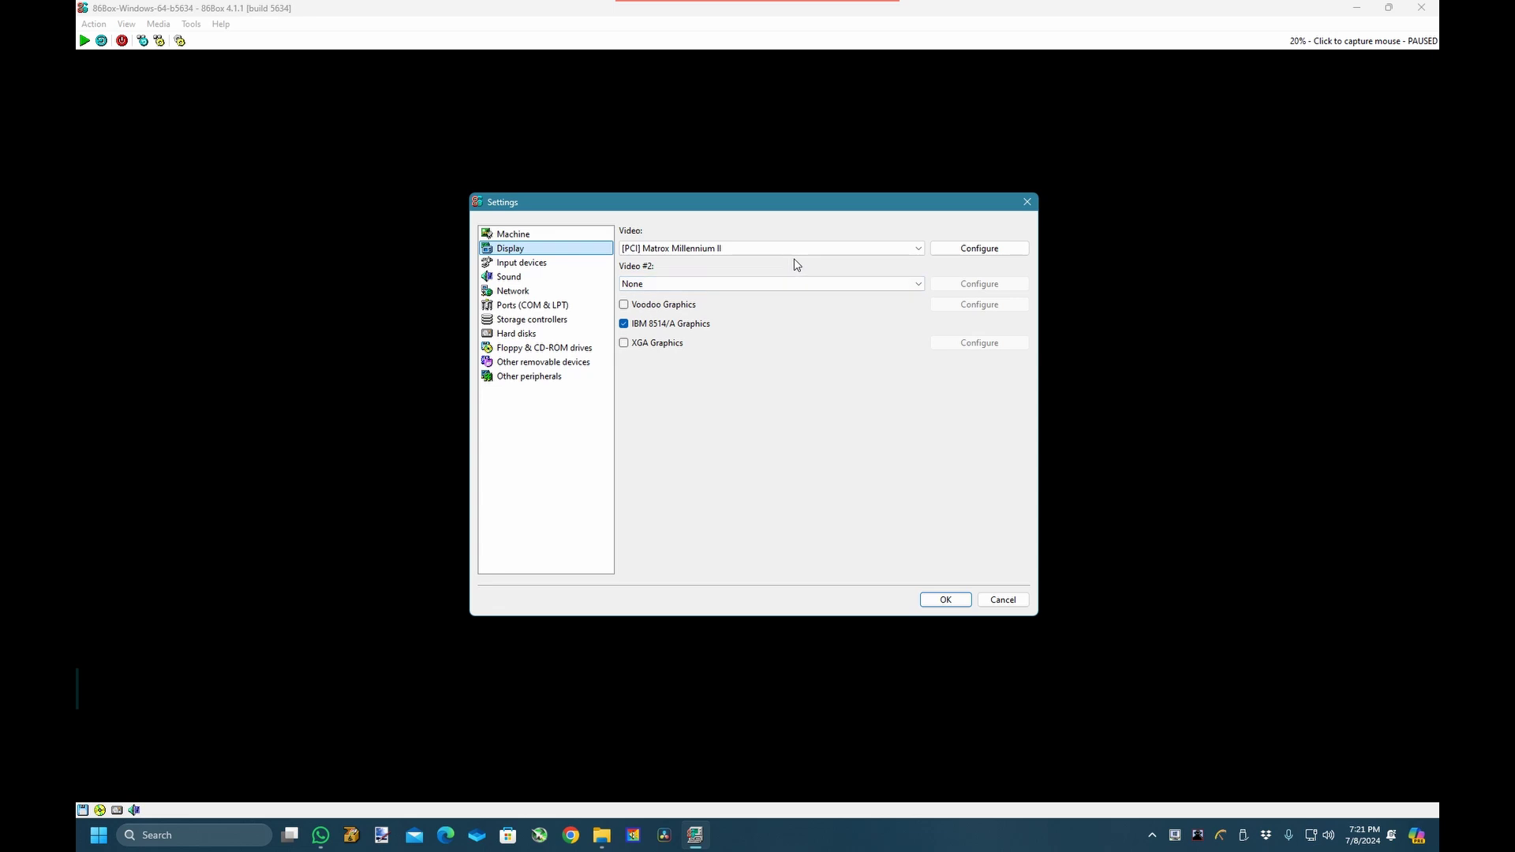
pyautogui.click(831, 256)
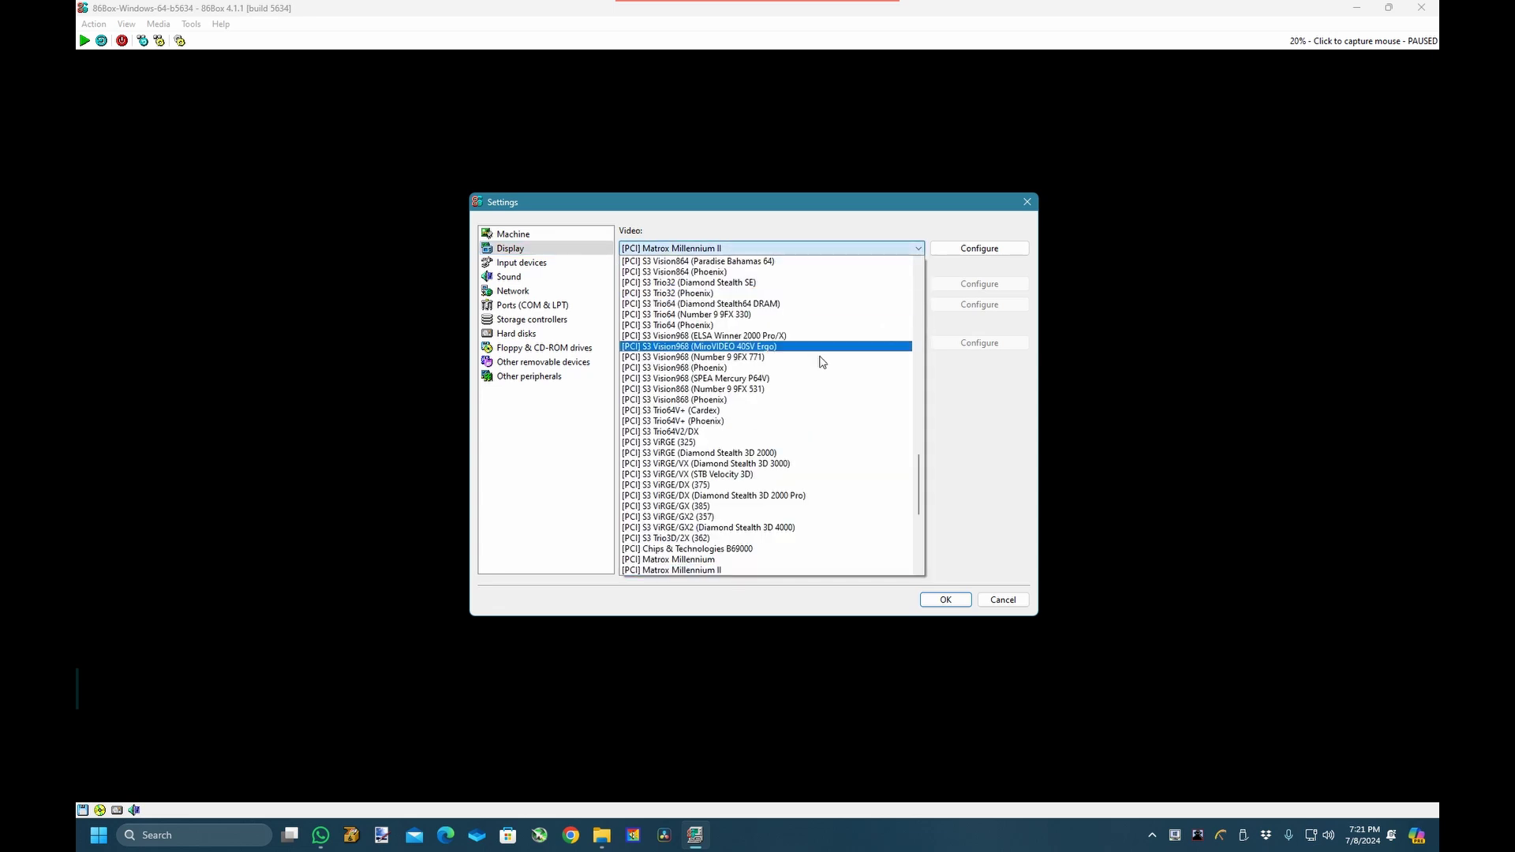
pyautogui.scroll(4, 833, 372)
pyautogui.scroll(12, 833, 372)
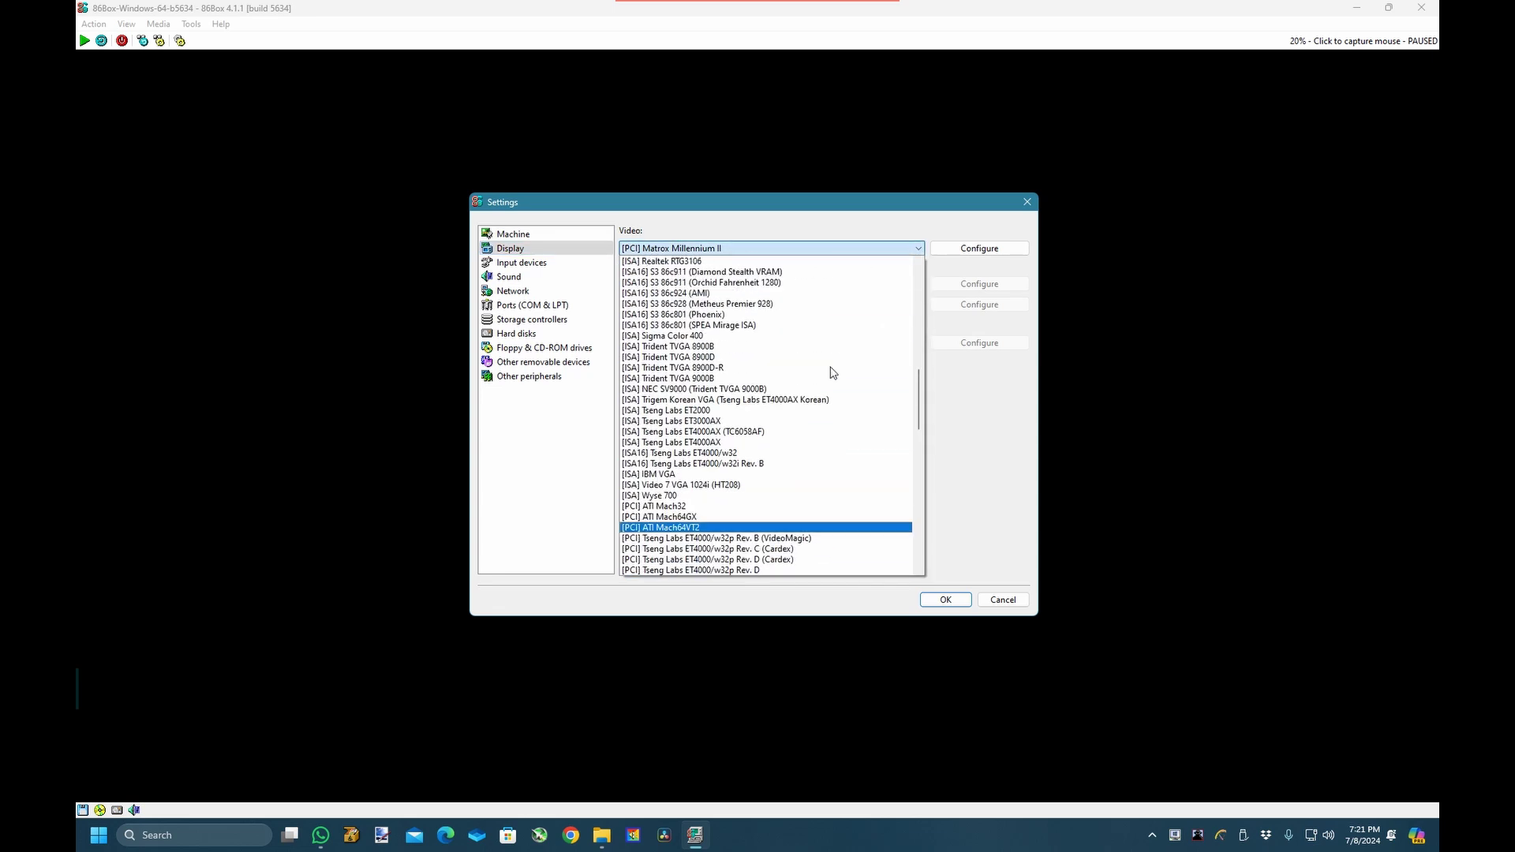
pyautogui.scroll(3, 833, 372)
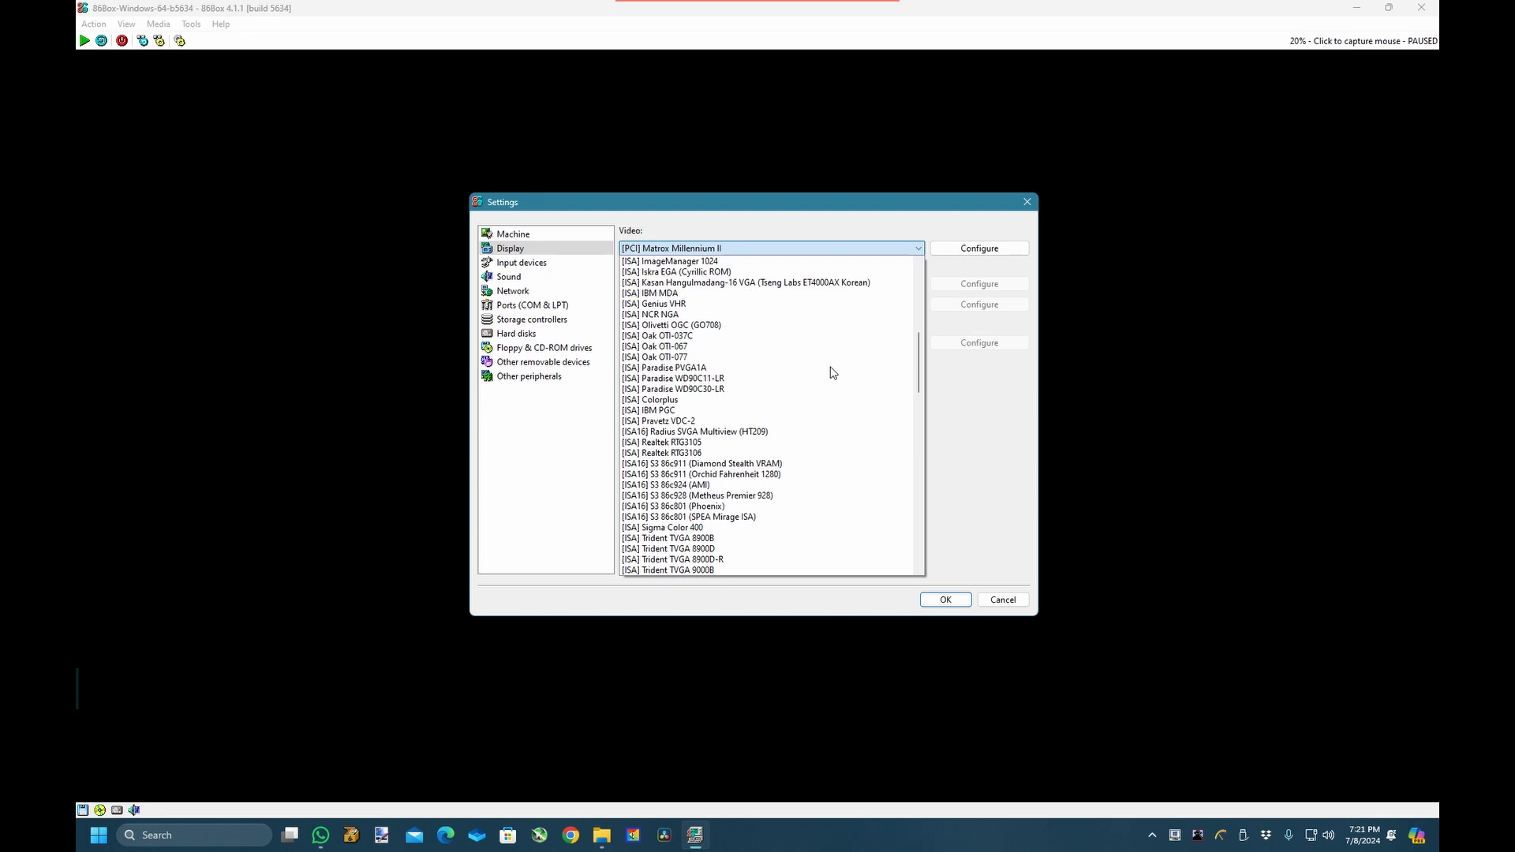
pyautogui.click(760, 295)
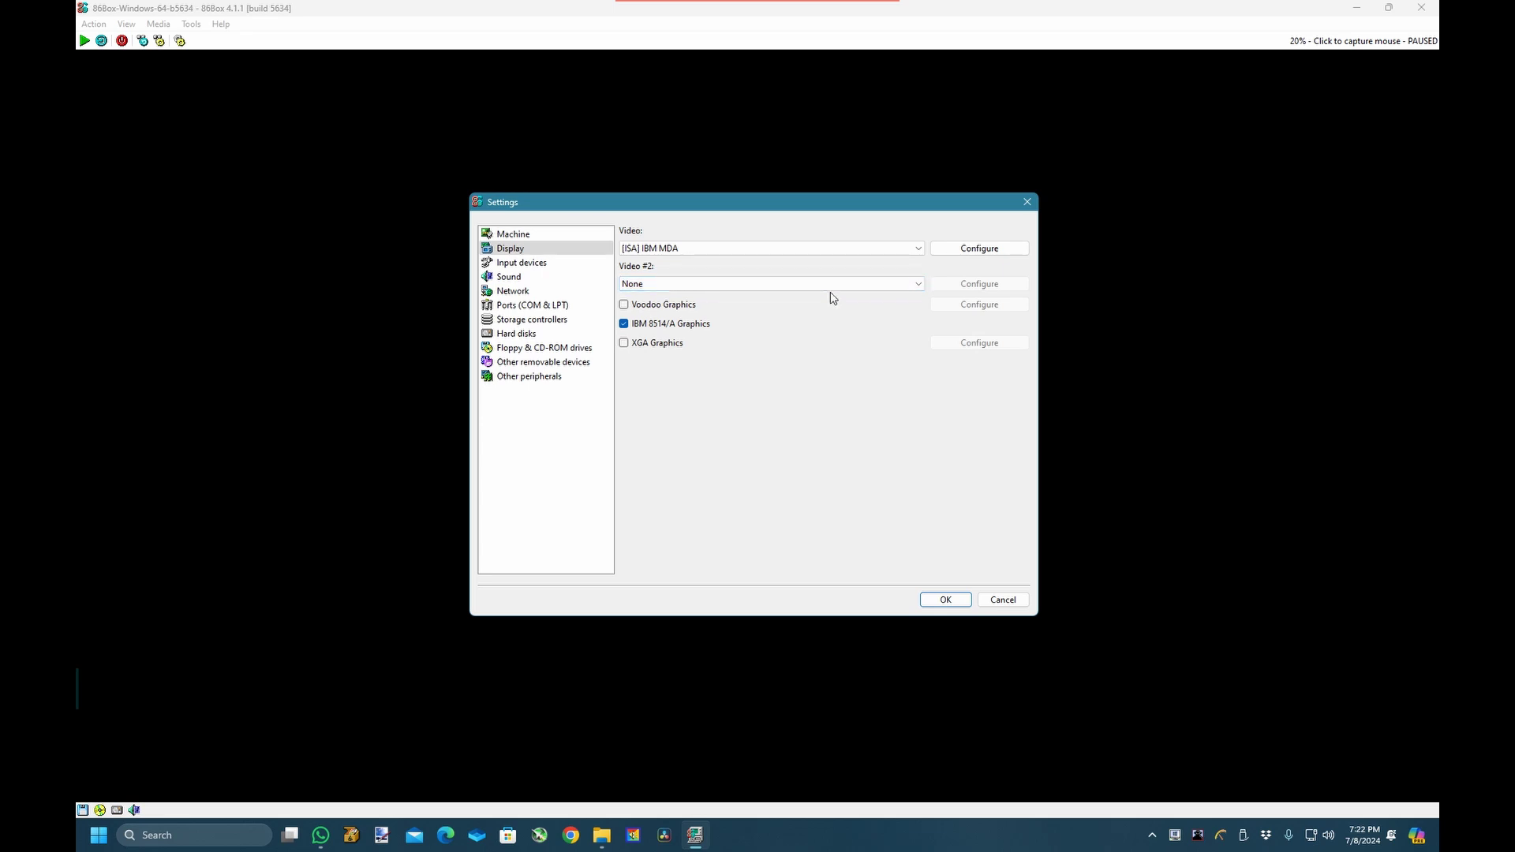
pyautogui.click(742, 288)
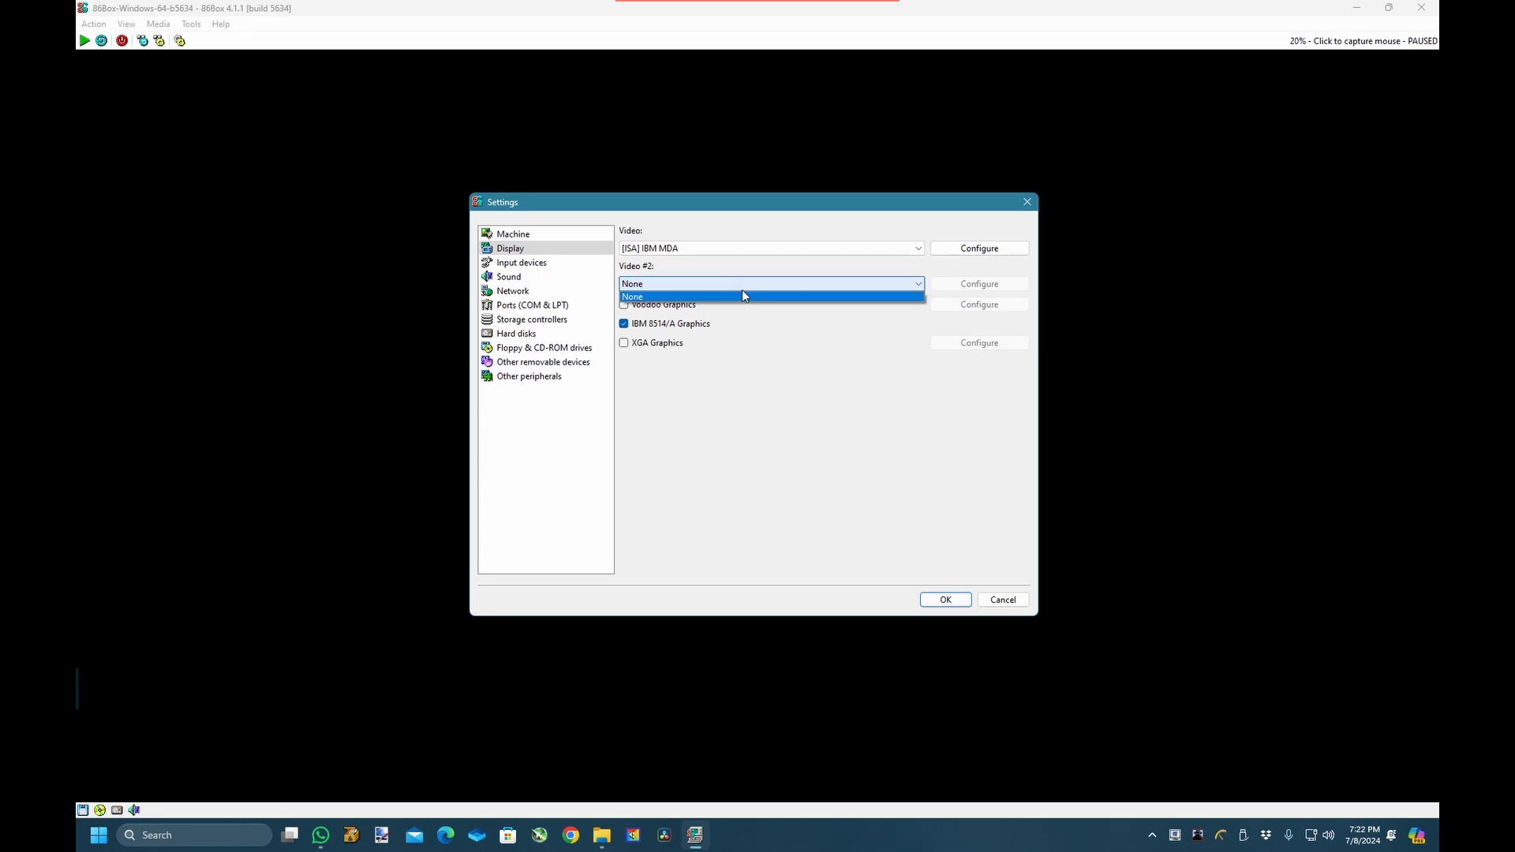
pyautogui.click(743, 293)
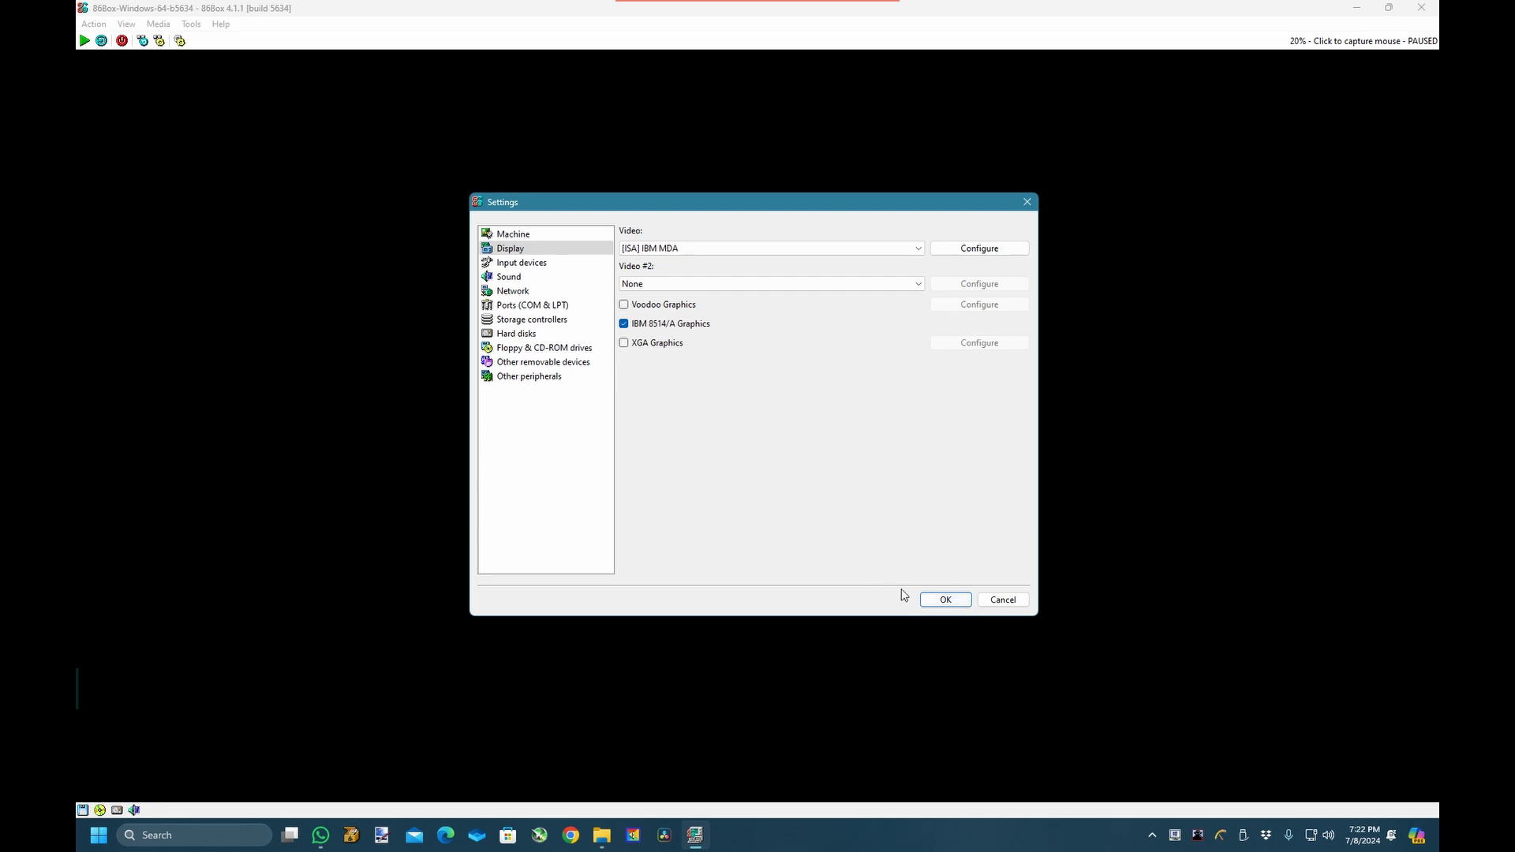
pyautogui.click(932, 601)
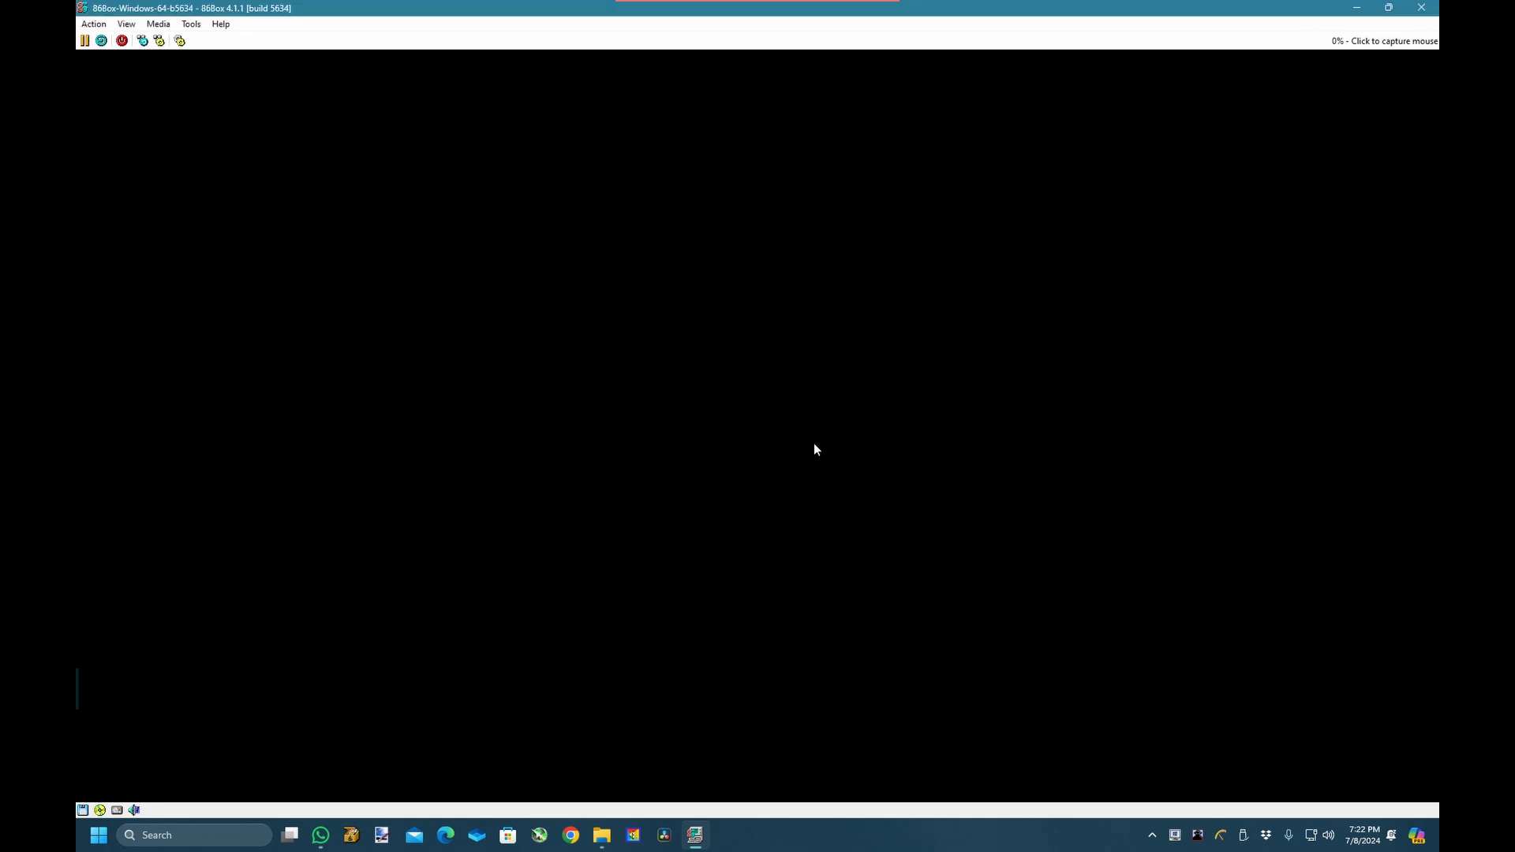